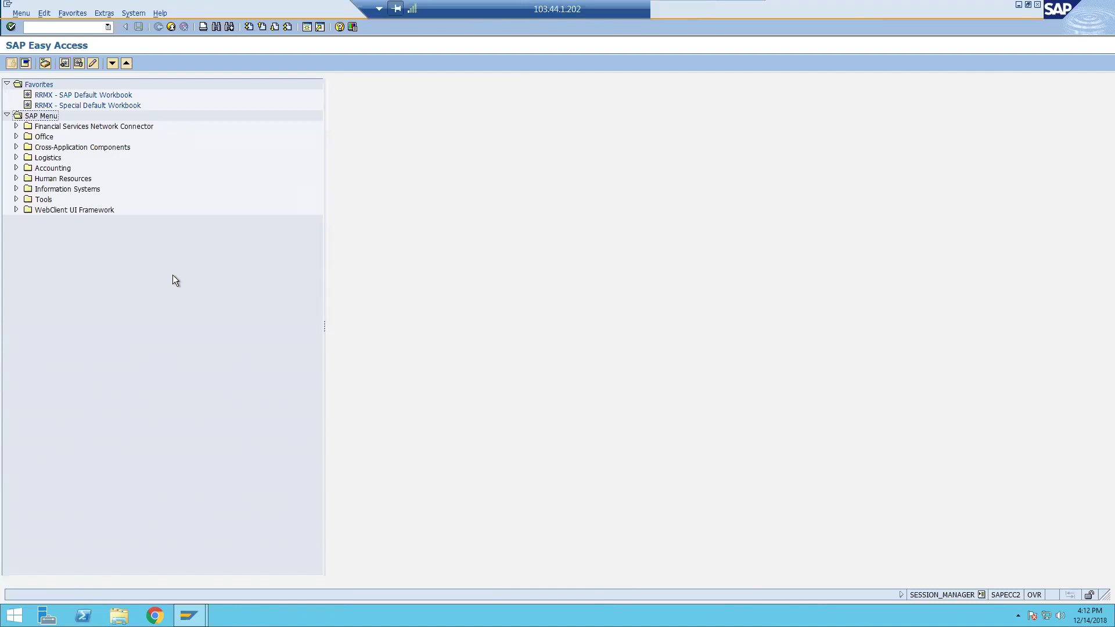
Start transaction IR01 to create a work center and shrink the remote session into a window.
click(86, 28)
text(r01)
key(Return)
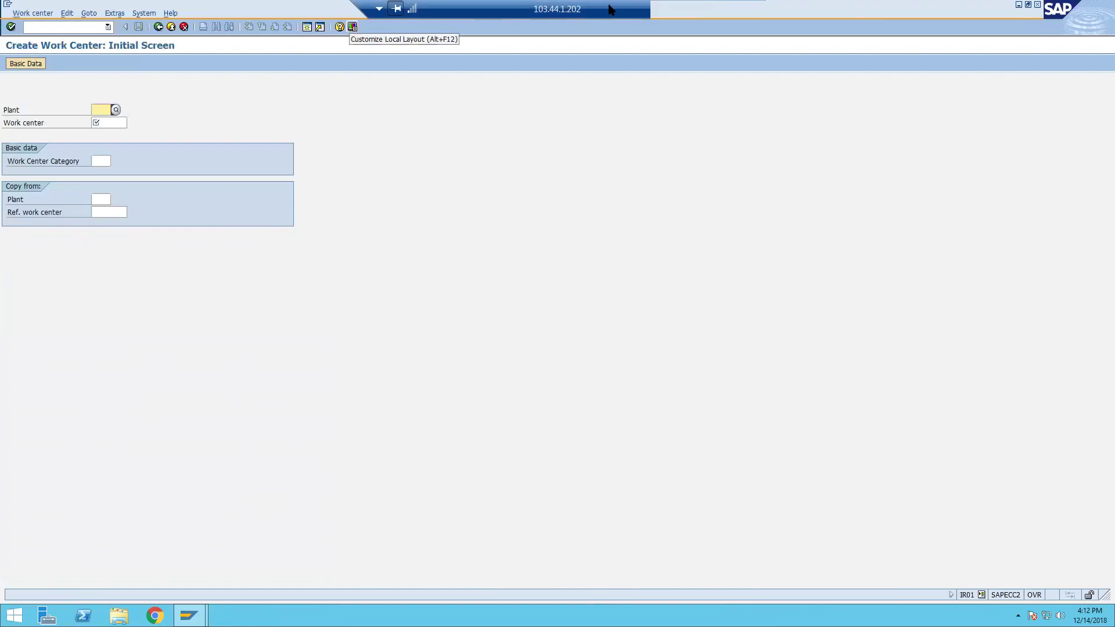
click(720, 7)
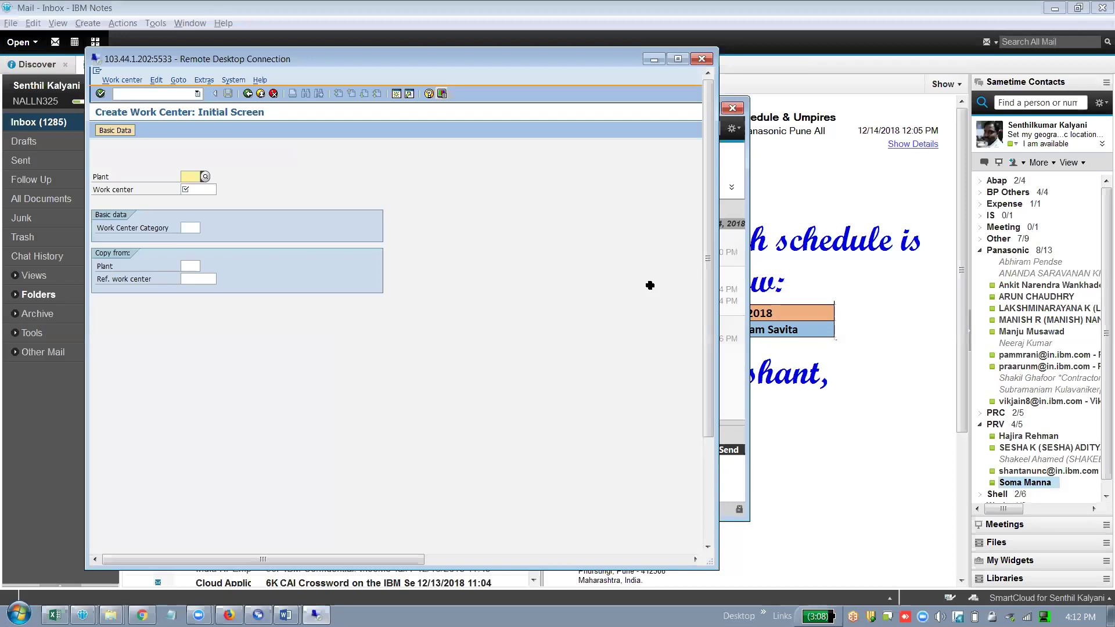
Check the Demo.xls work center notes in Excel, then return to the full-screen SAP session.
key(alt+Tab)
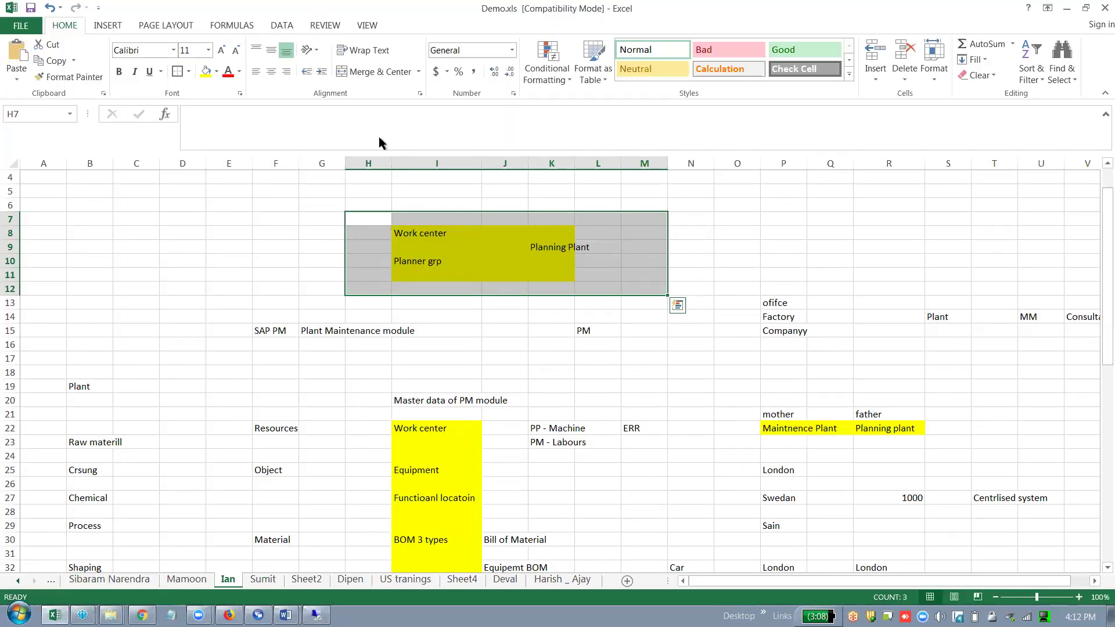
key(alt+Tab)
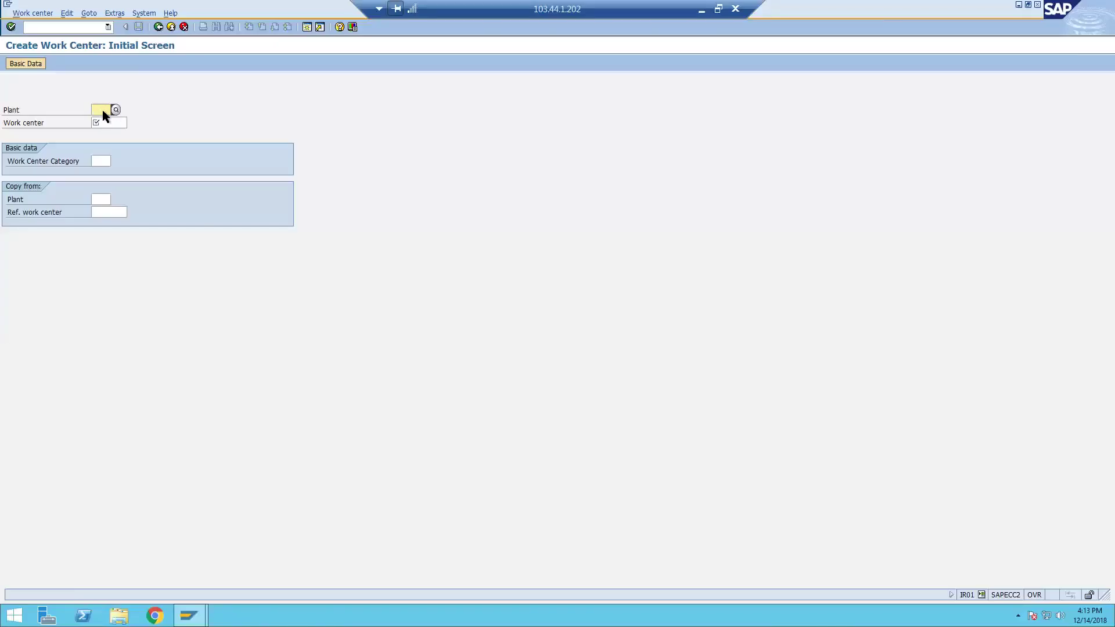
Enter plant 1000 and work center ian1 on the initial screen and continue.
text(1)
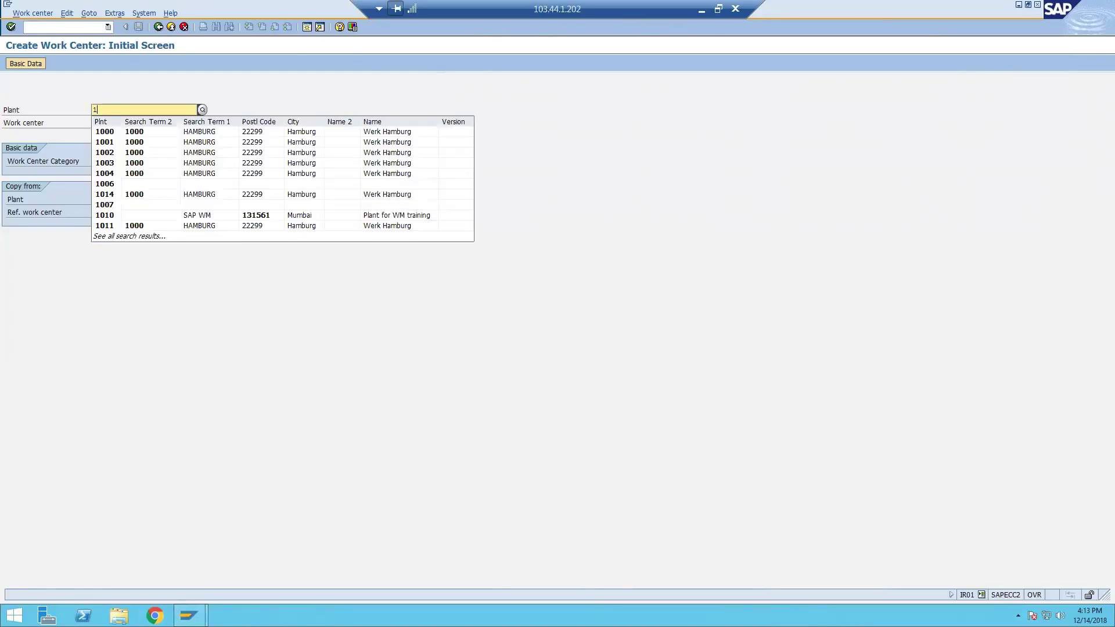
text(000)
key(Tab)
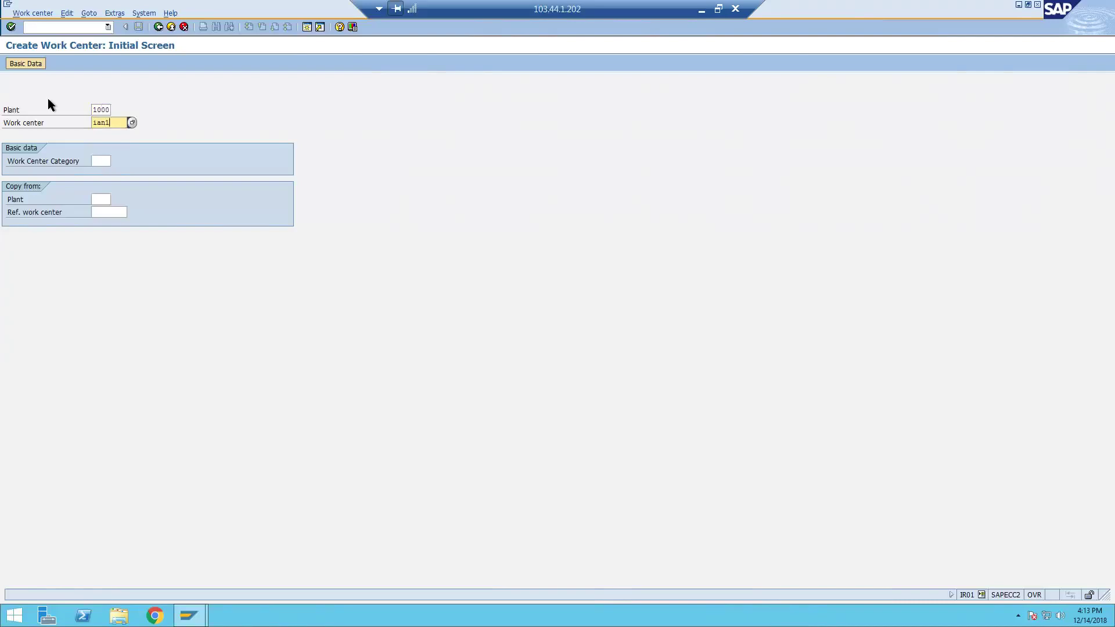
click(11, 27)
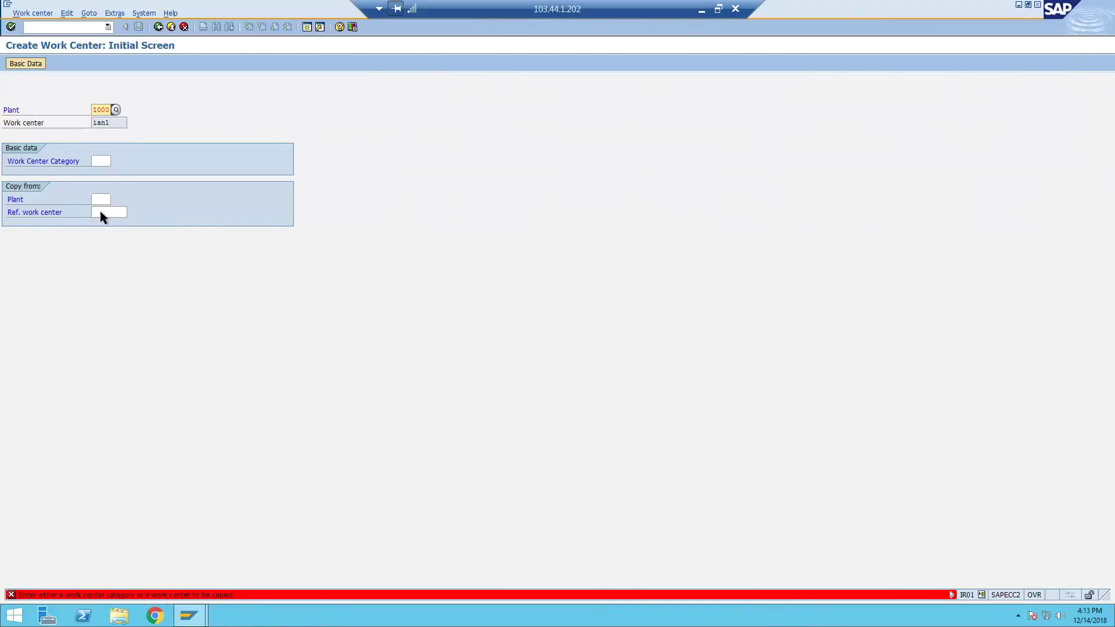
Enter work center category 003 and submit it.
click(102, 161)
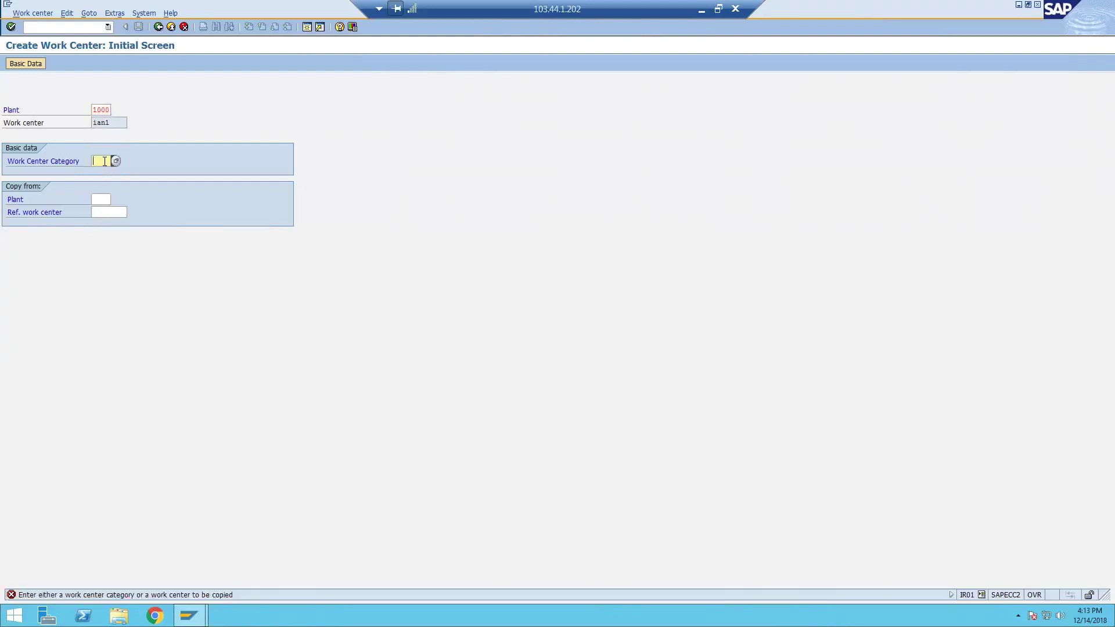
text(003)
key(BackSpace)
text(3)
key(Return)
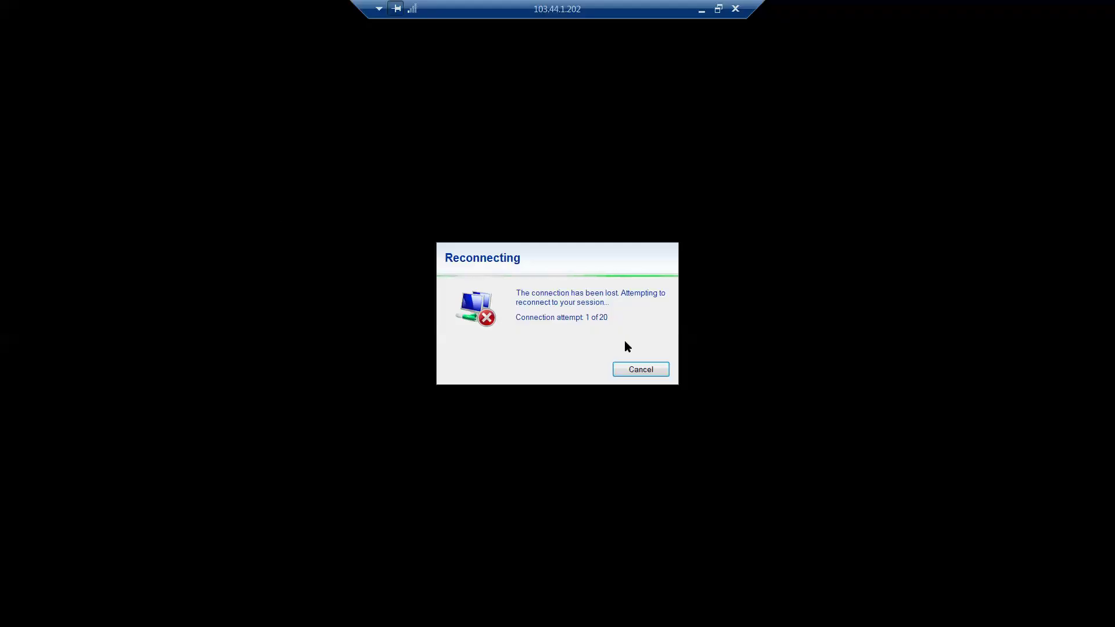
Cancel the stalled reconnection and launch mstsc from Start > Run.
click(650, 371)
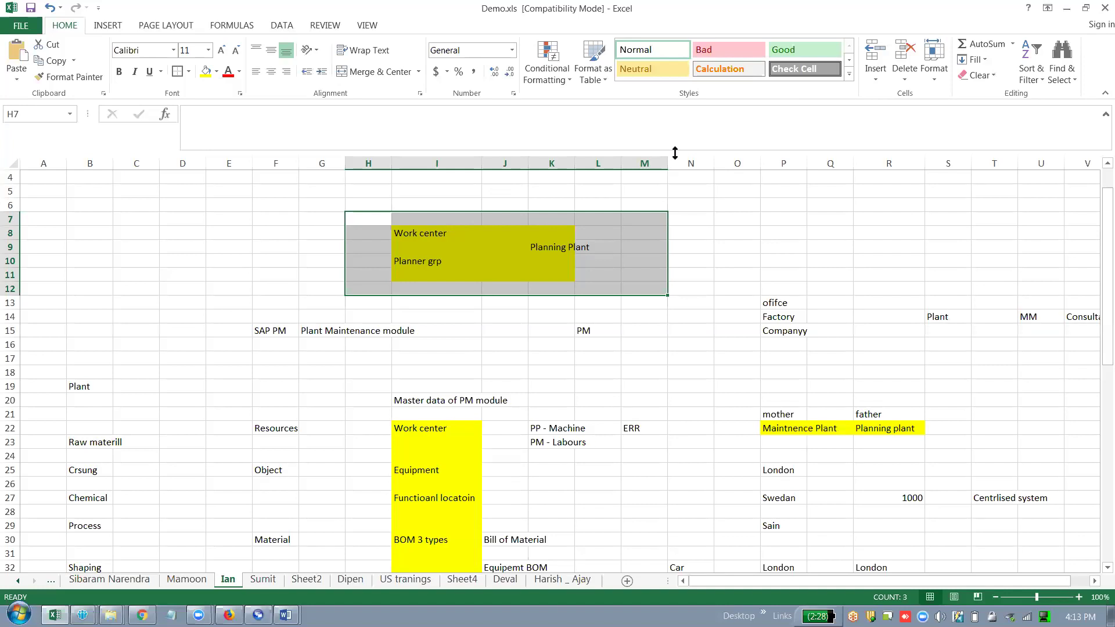
click(19, 614)
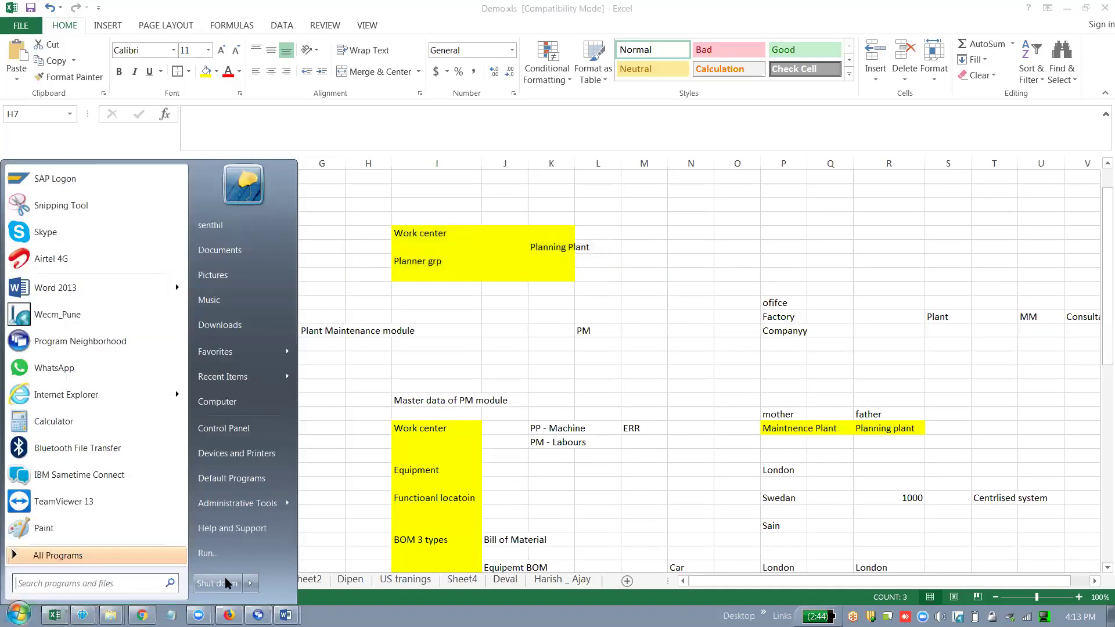
click(240, 553)
click(114, 572)
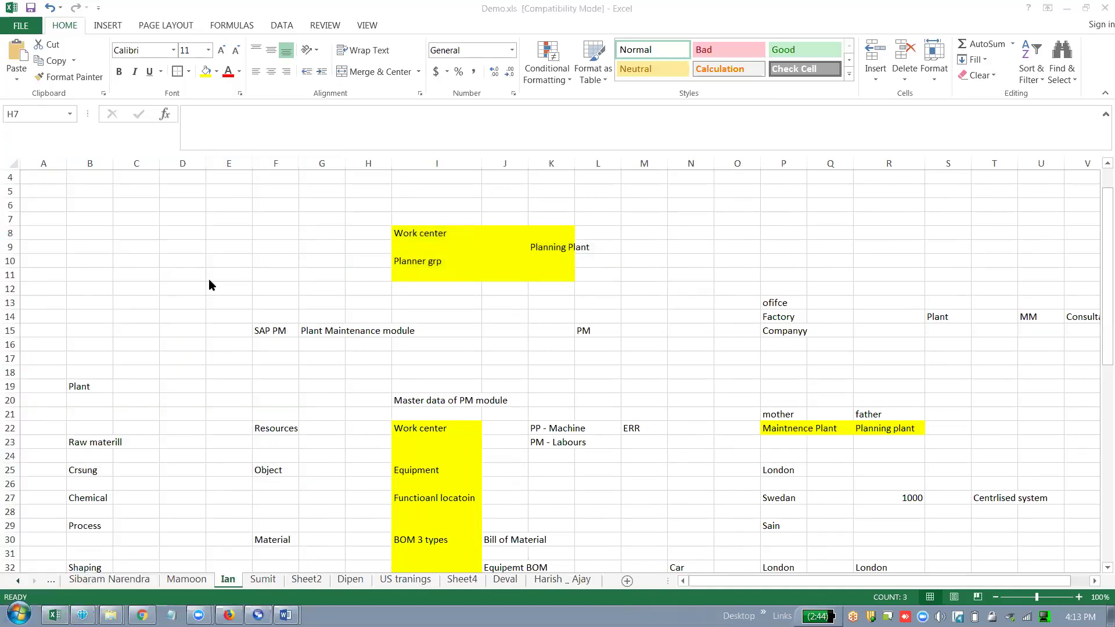
Reconnect to 103.44.1.202:5533 with the account password and restore the session window.
click(624, 269)
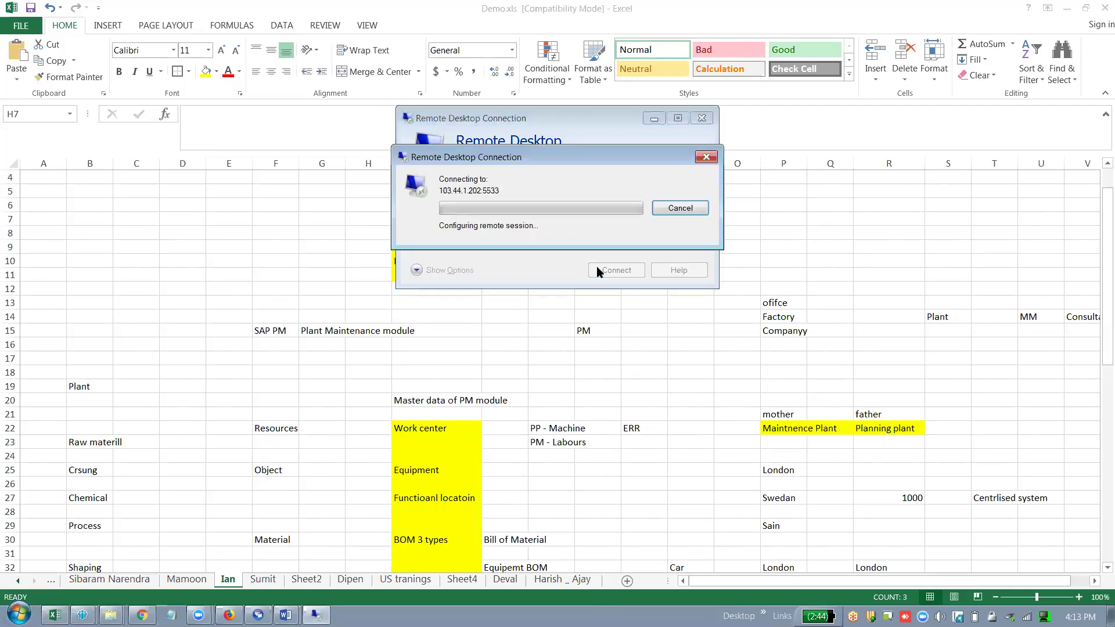
text(*****)
key(Return)
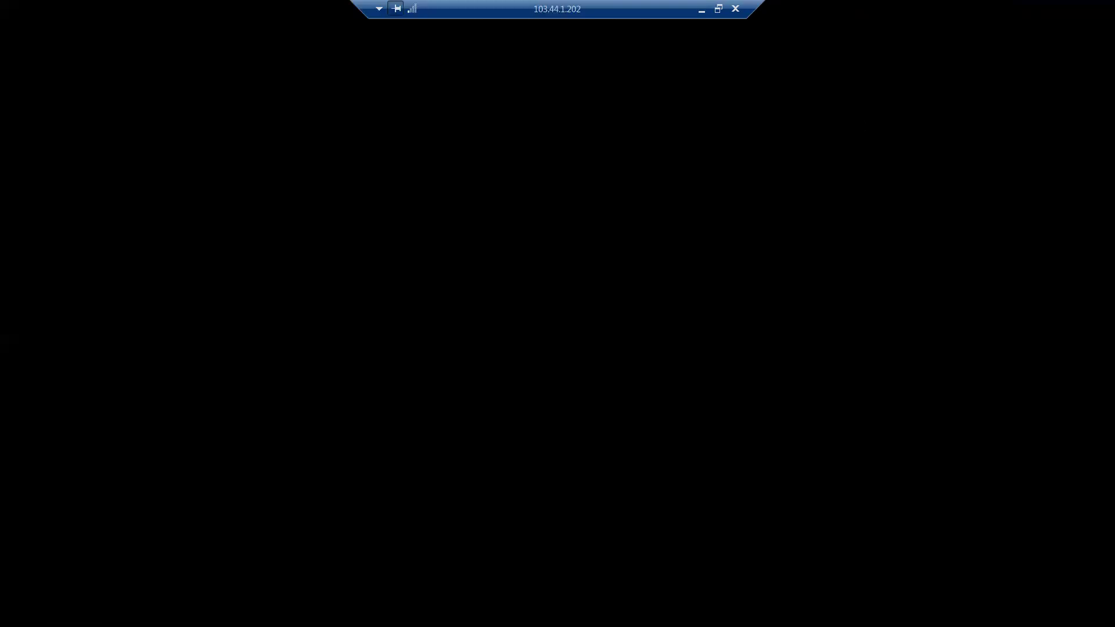
key(ctrl+alt+Break)
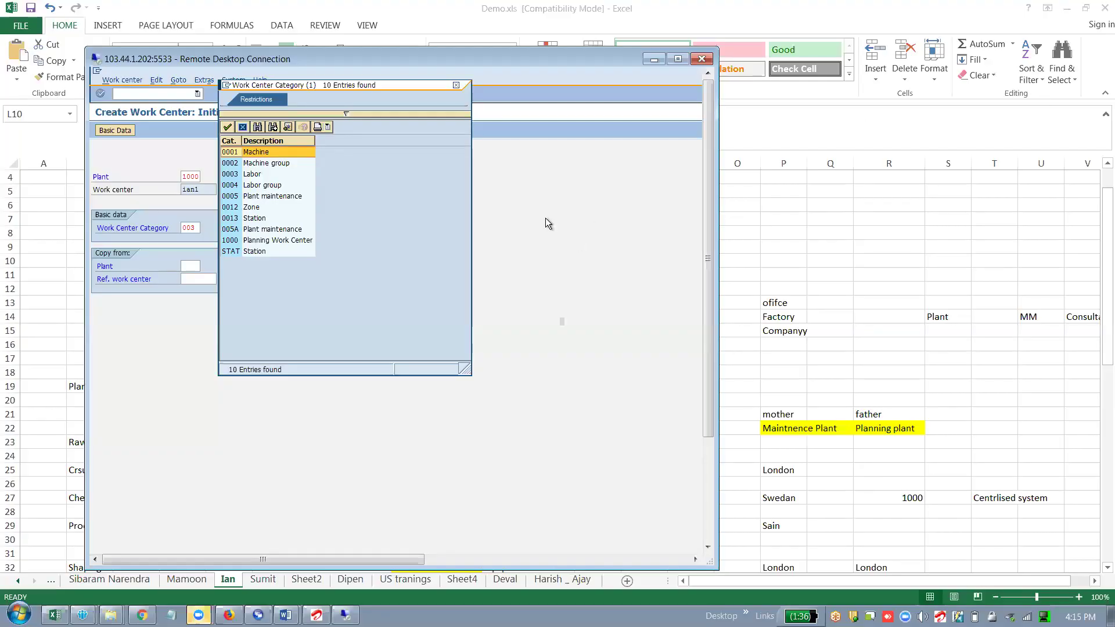
Choose category 0003 Labor and start the Basic Data description 'For IUan IT work c'.
double_click(255, 174)
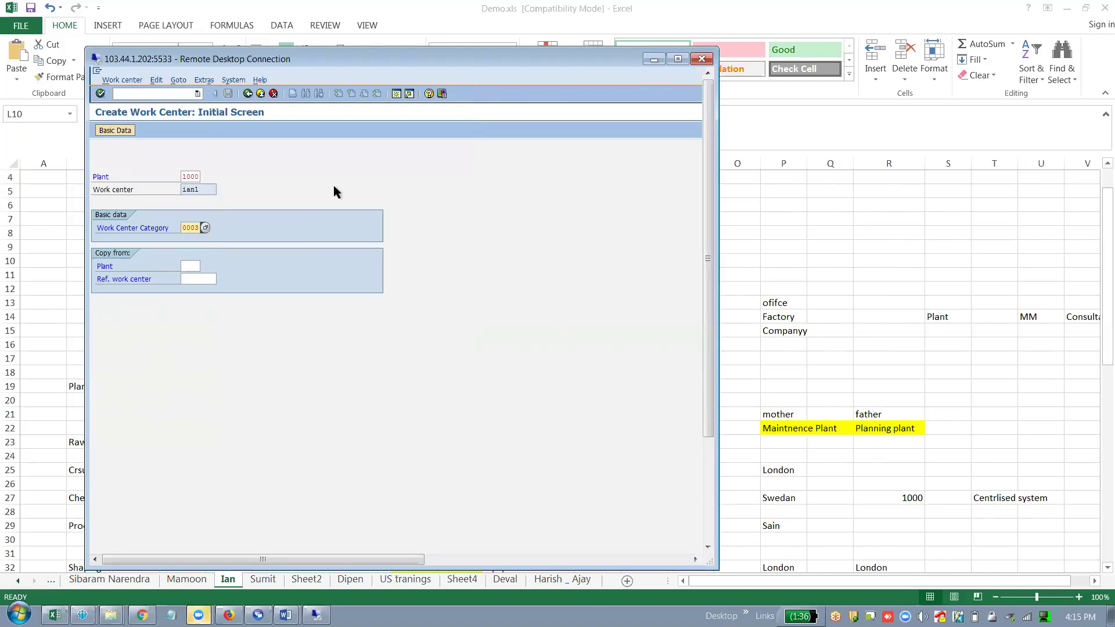
key(Return)
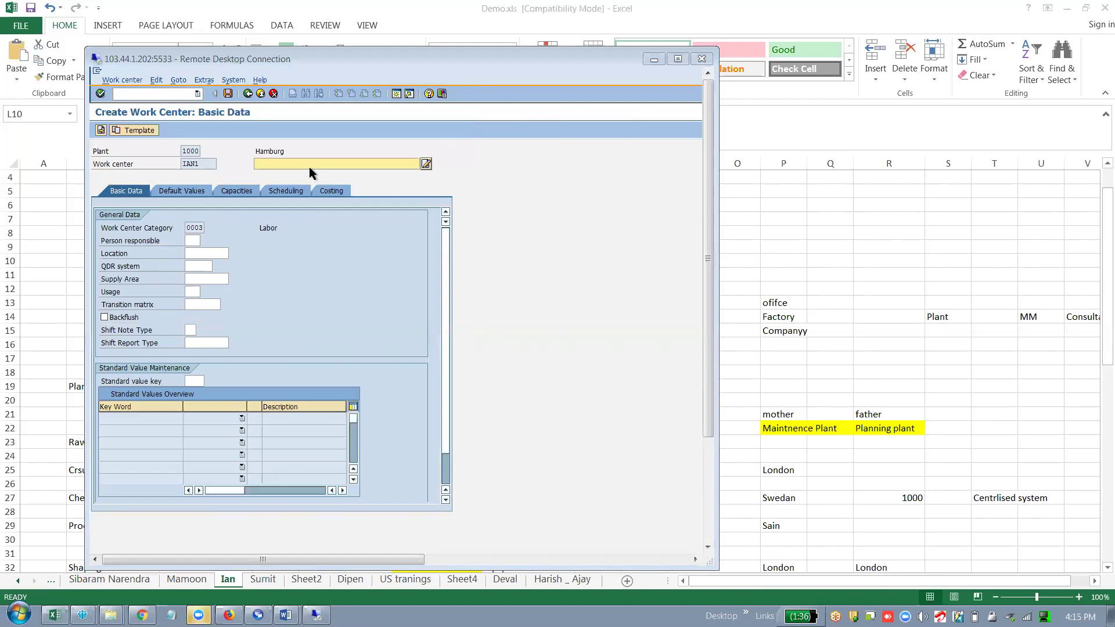
click(287, 161)
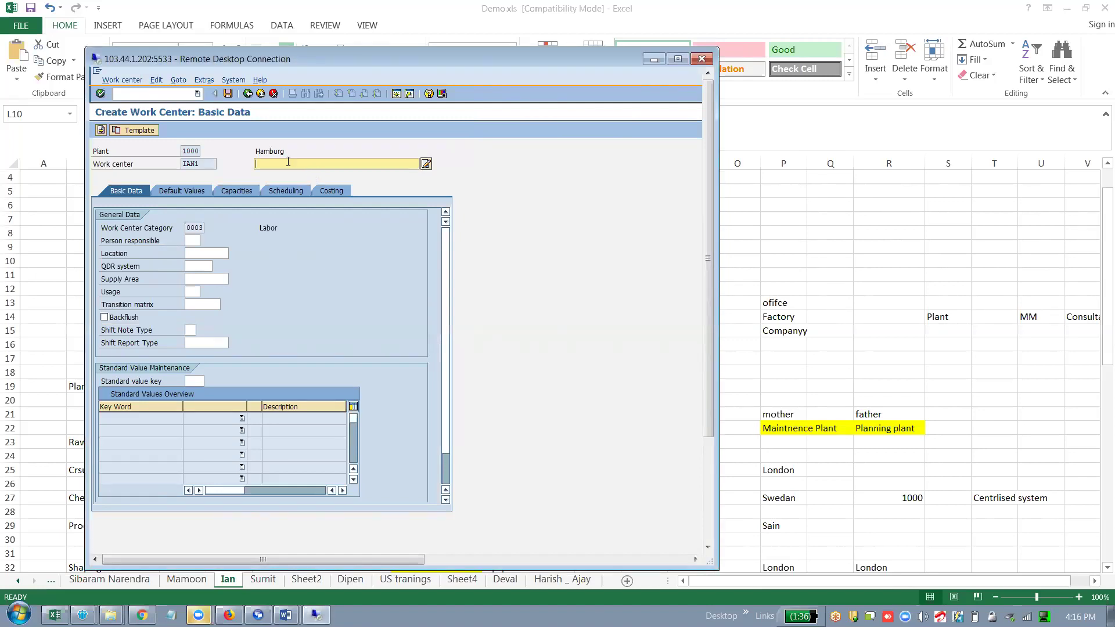
text(For IU)
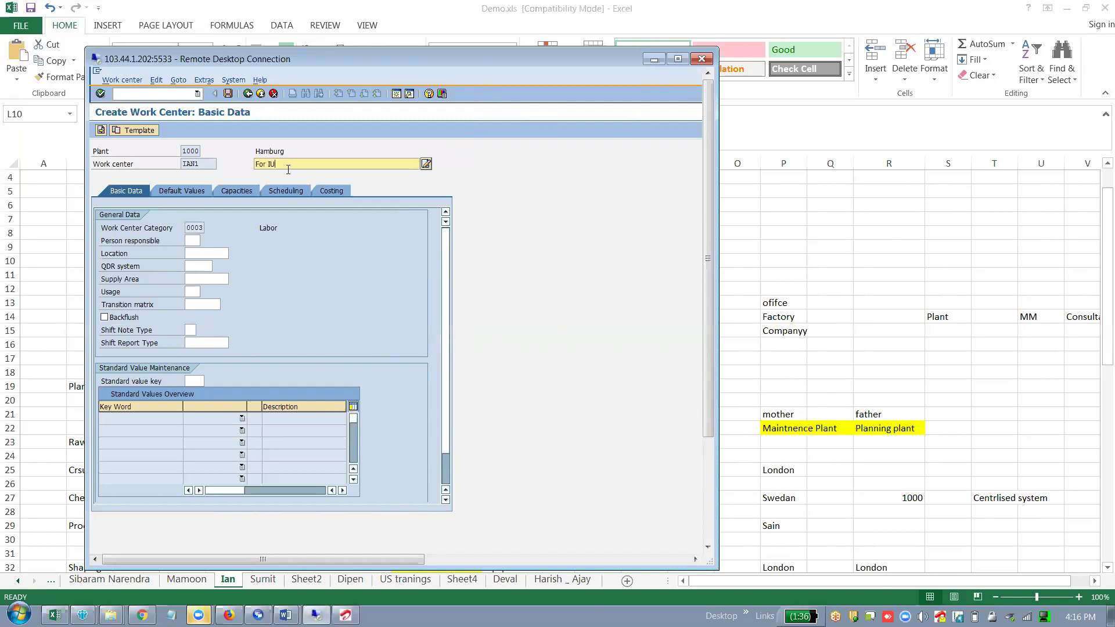
text(an IT m)
key(BackSpace)
text(work c)
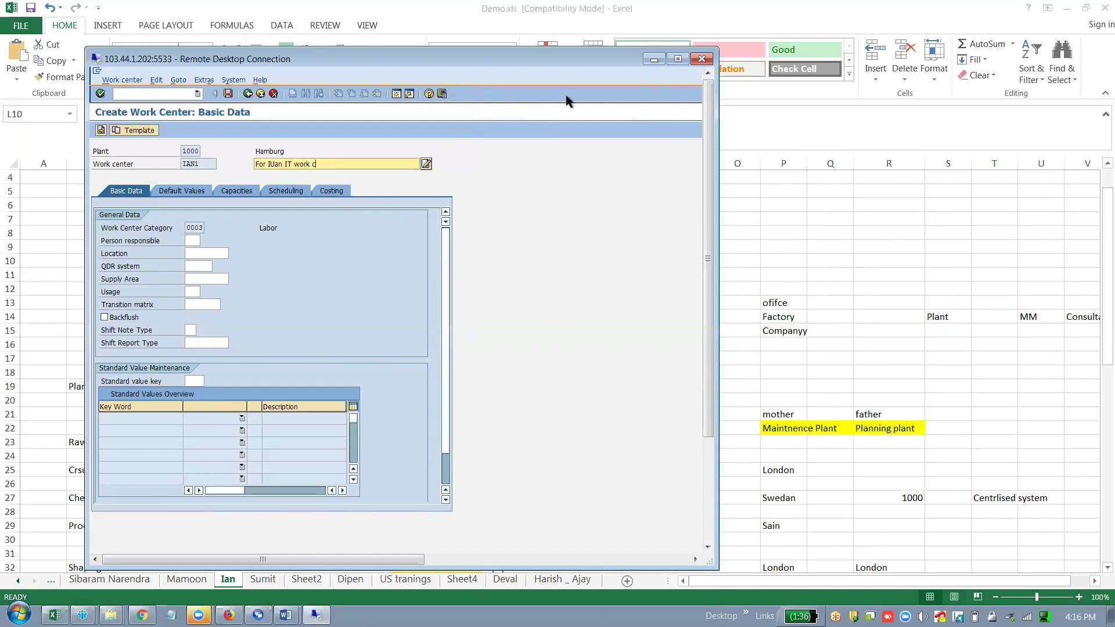
key(ctrl+alt+Break)
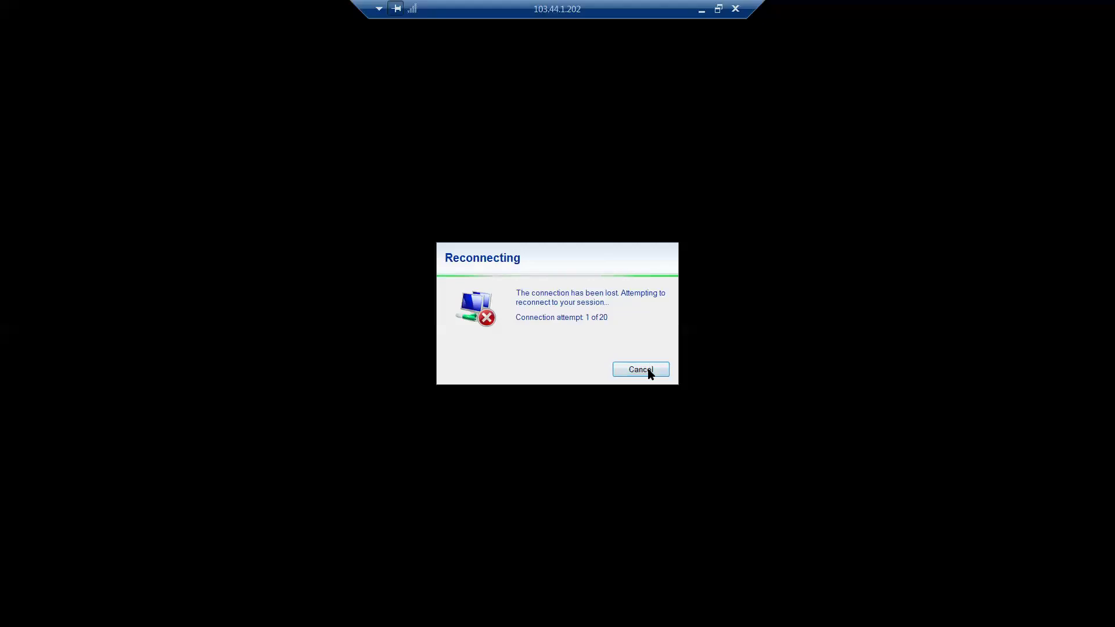
Dismiss the failed reconnection, close the Airtel maintenance page and launch mstsc.
click(646, 373)
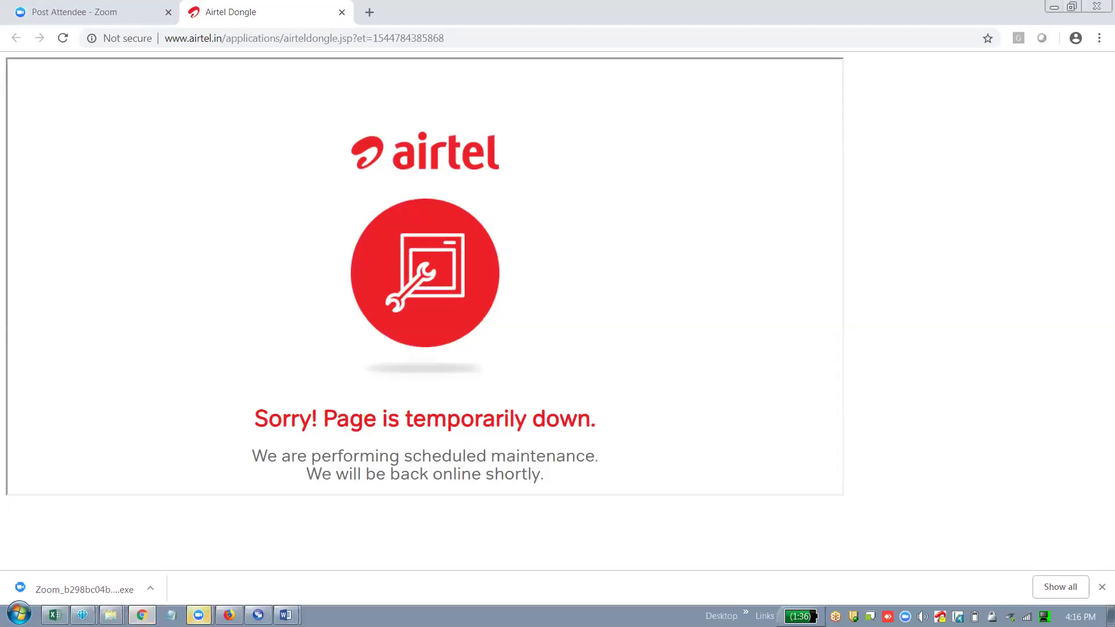
click(341, 13)
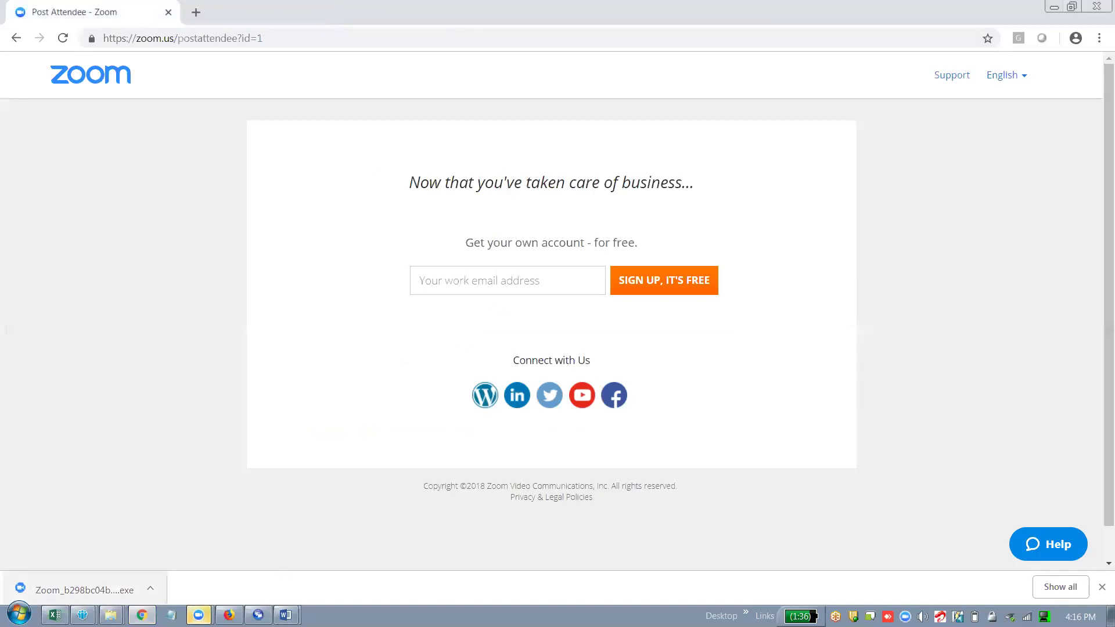
click(19, 615)
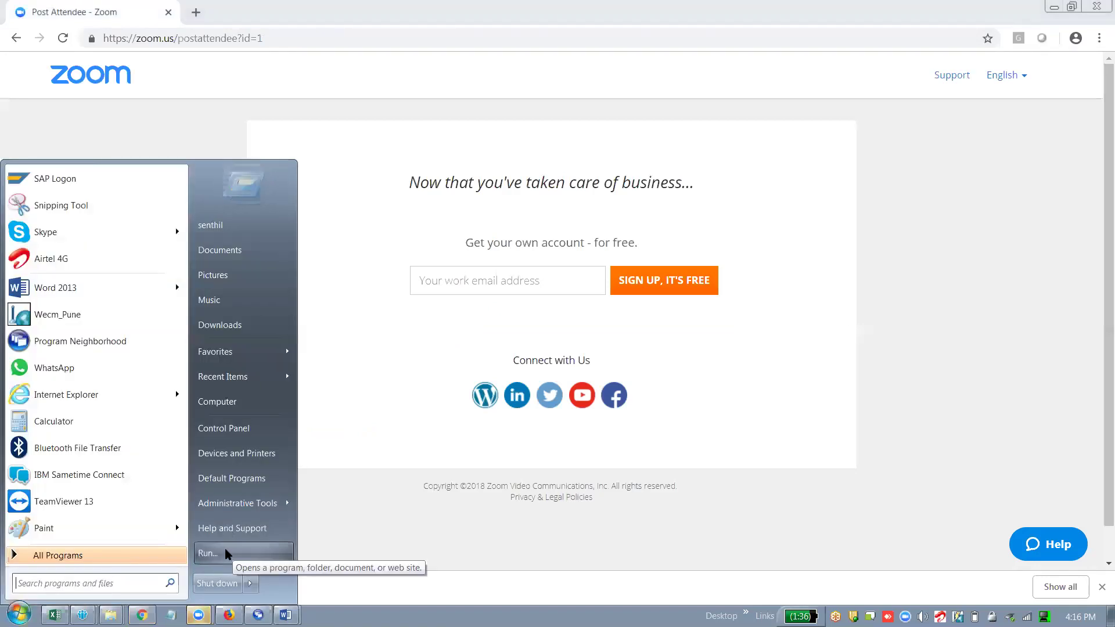
click(225, 553)
click(110, 573)
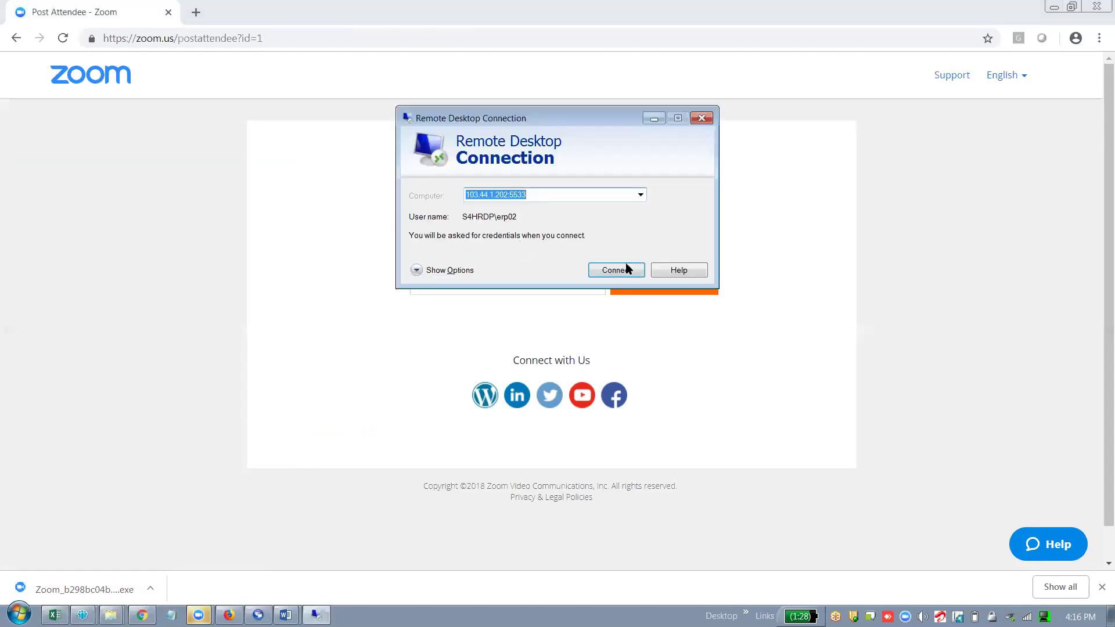
Reconnect to 103.44.1.202:5533 by entering the account password.
click(624, 268)
text(********)
key(Return)
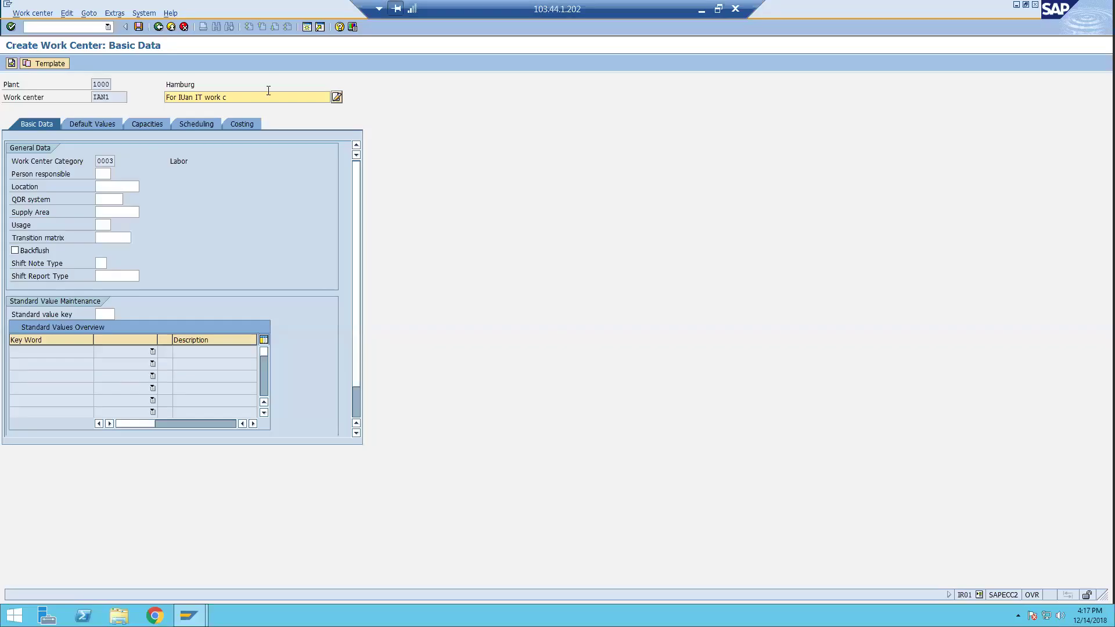
Finish the description so it reads 'For IUan IT work center'.
text(enter)
Open the description's long text editor, retrying past the Server Busy dialog.
click(336, 97)
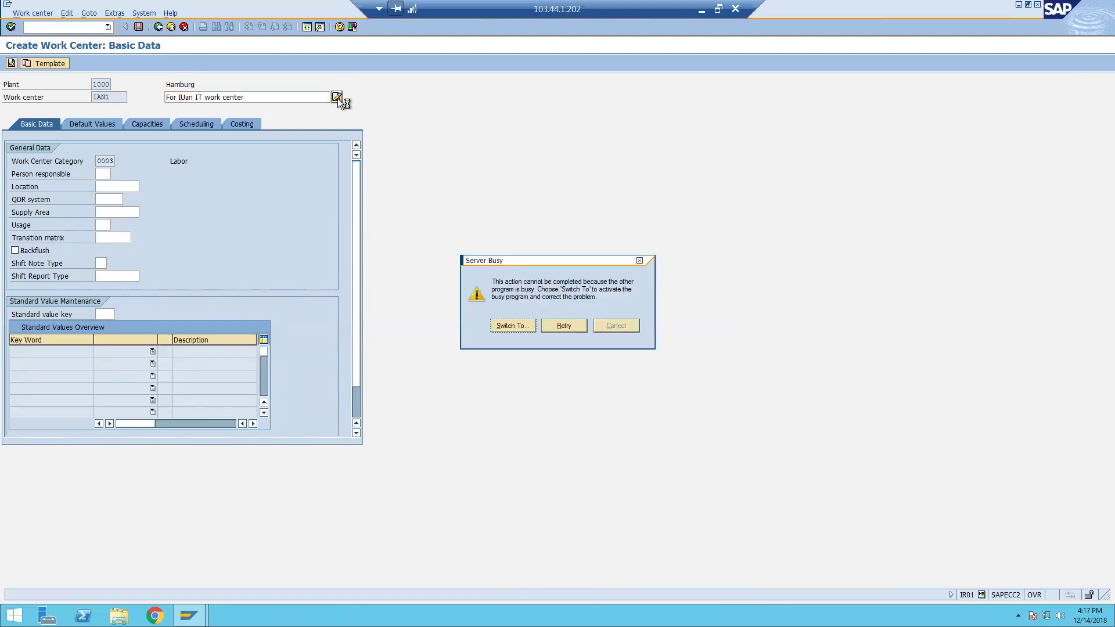
click(556, 323)
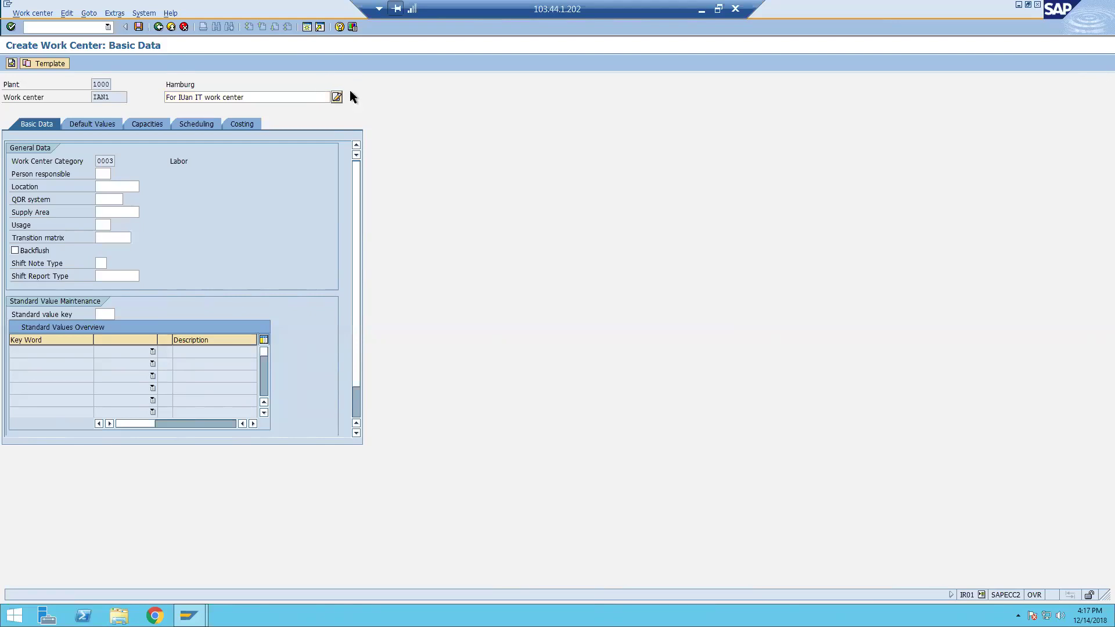
click(337, 97)
Dismiss the Office activation notice, type two lines of placeholder long text and transfer it back.
click(336, 98)
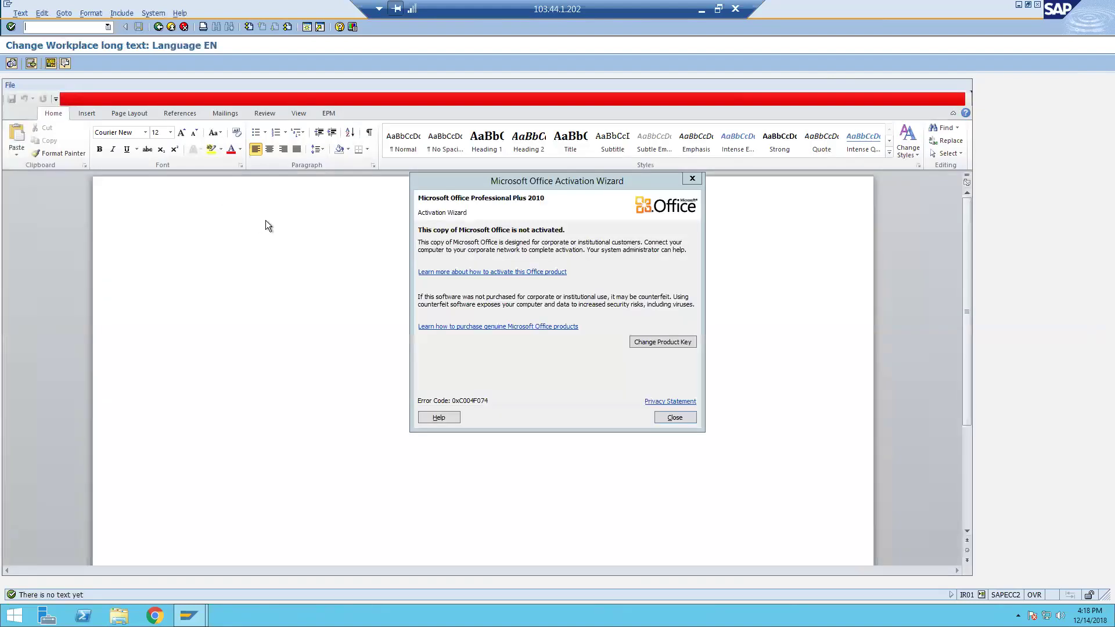
click(692, 179)
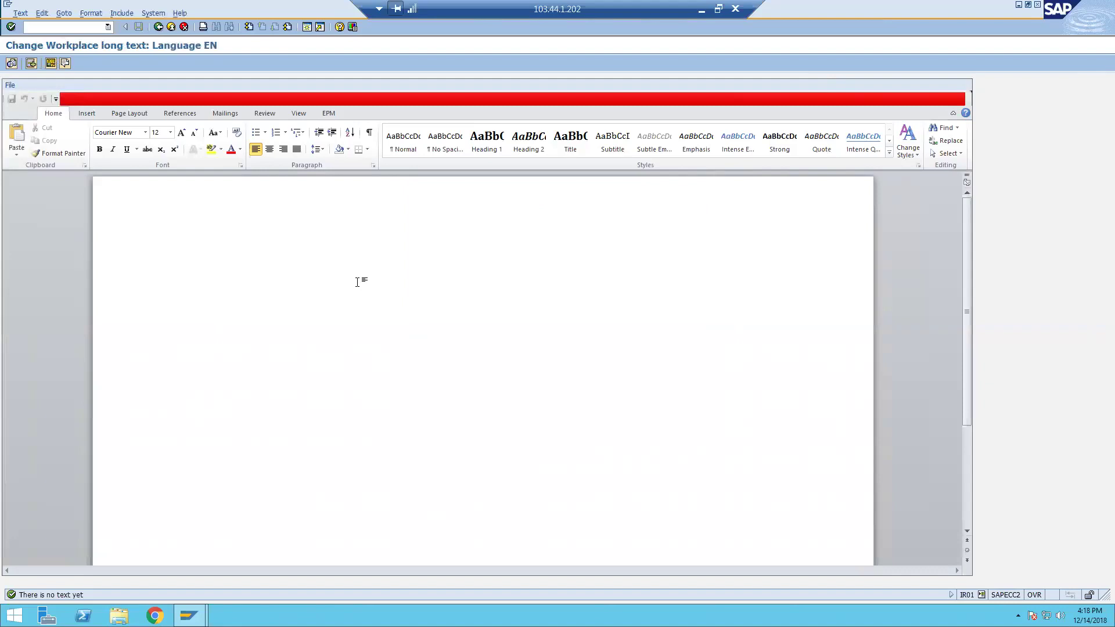
click(354, 283)
text(fkanslfkjdsajfjdsalkfj;dsaf)
key(Return)
text(fdsajfhlkjdsa)
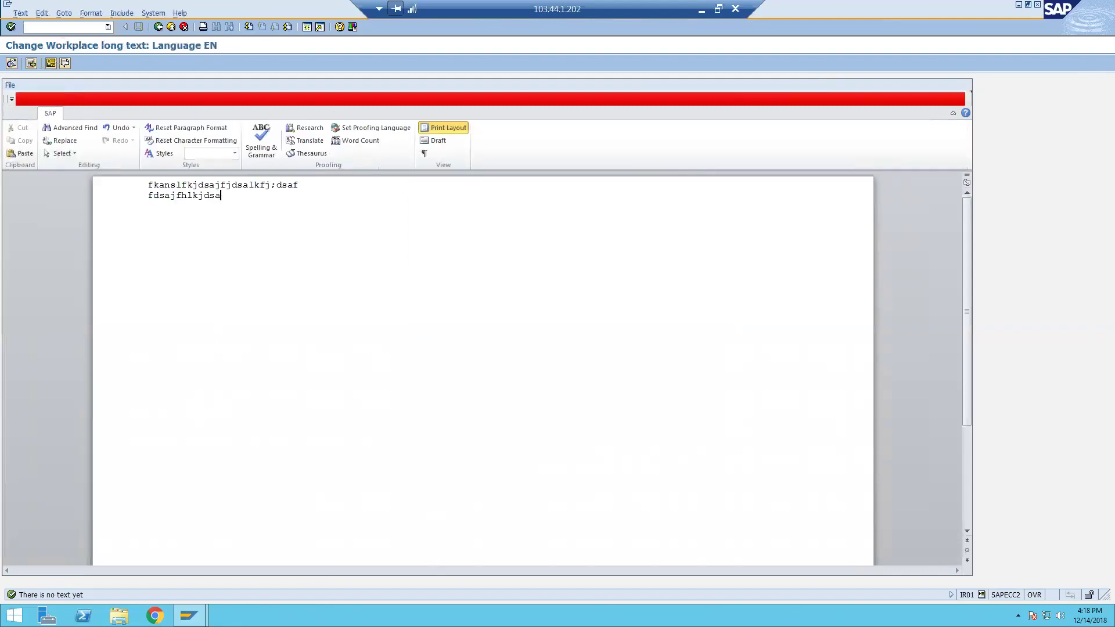
text(h nkjdsahflkjdsaf   fads fdsa fdsajhdsalkjfhdsalkjfdsa      afasfads)
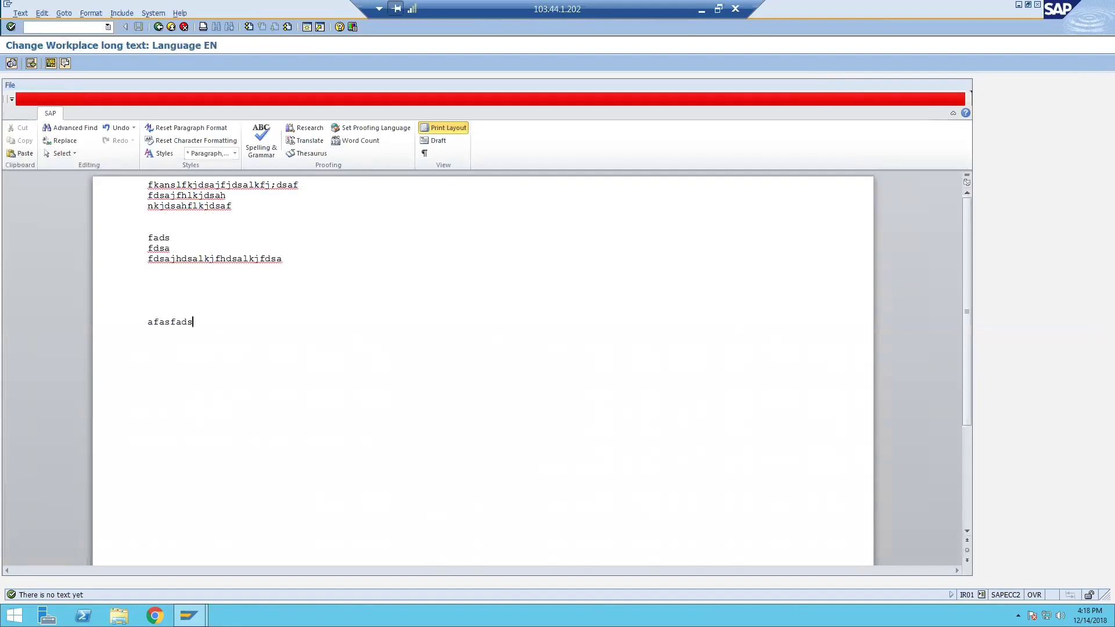
click(158, 26)
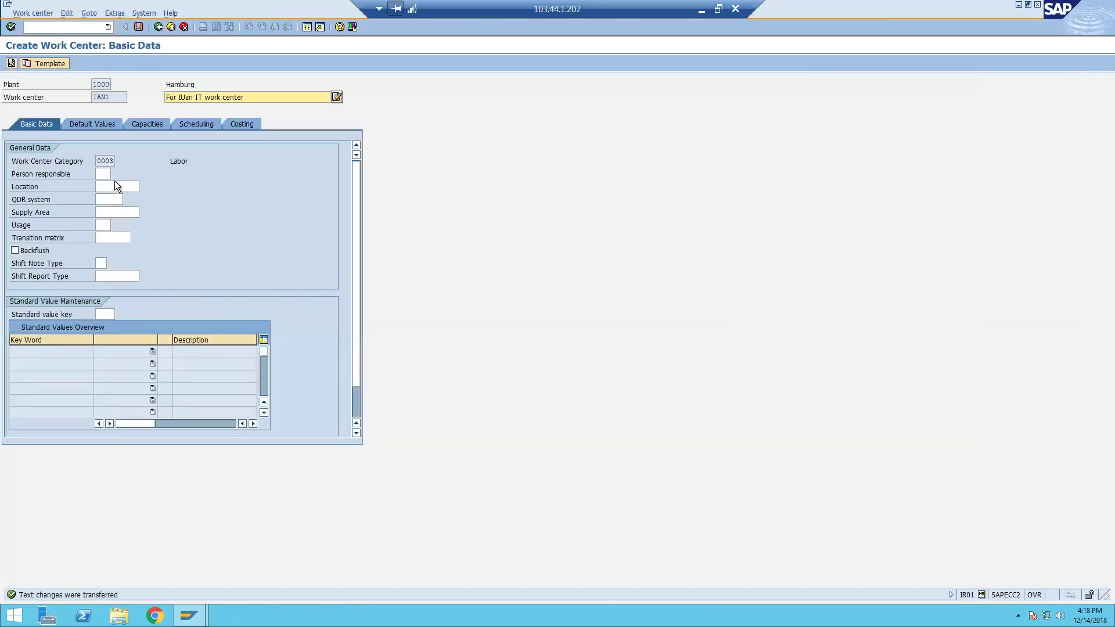
Pick person responsible 004 from the search help list.
click(108, 173)
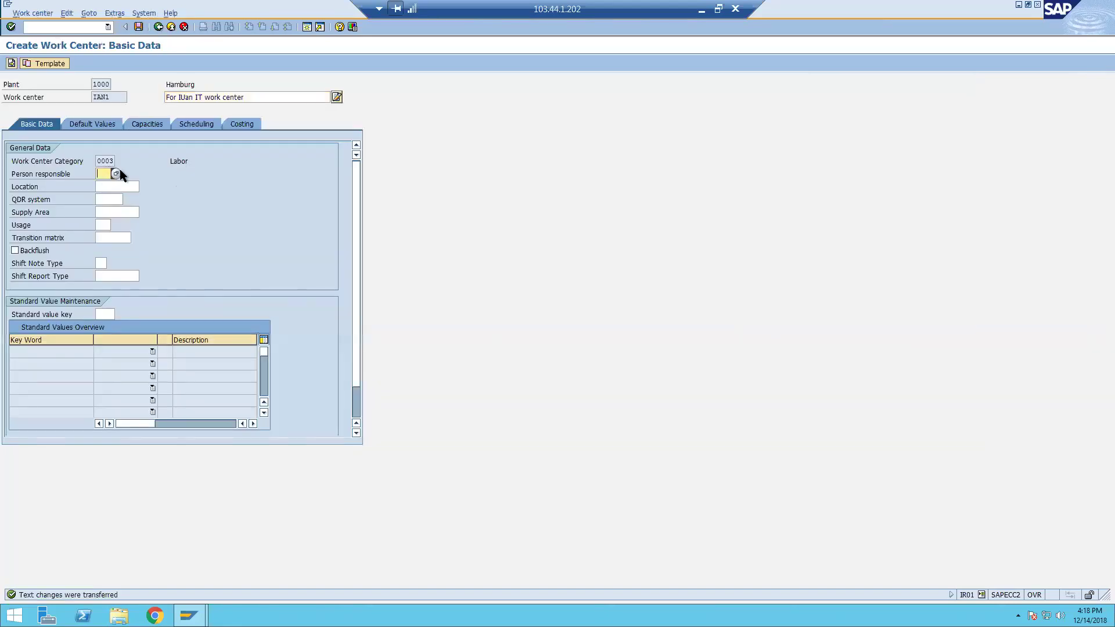
click(116, 172)
click(186, 310)
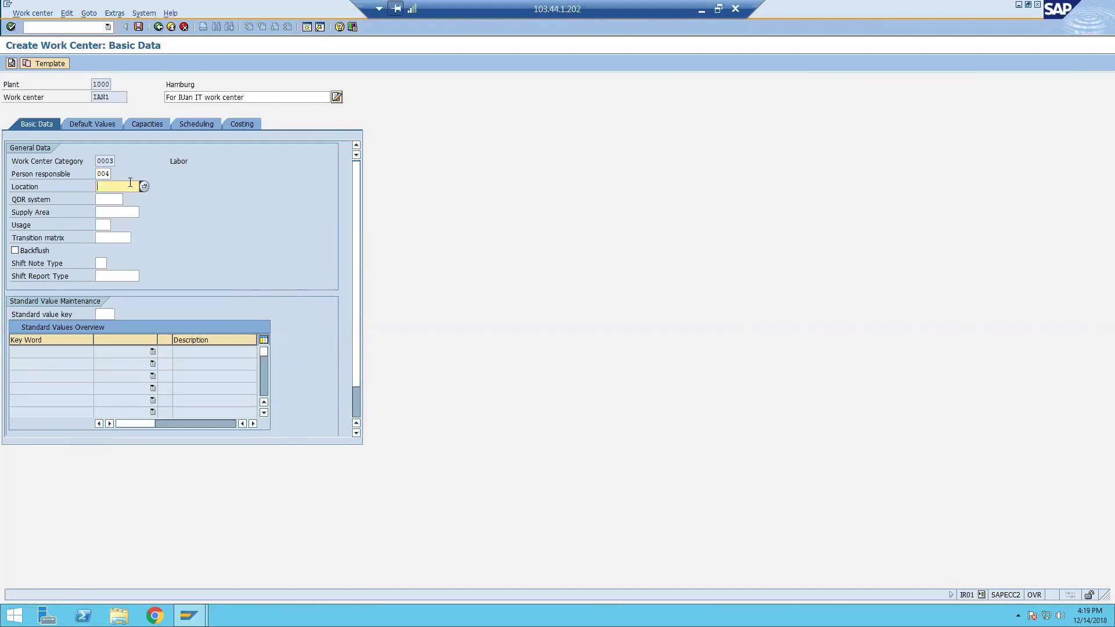
Set the work center location to 1, Production Area, from the F4 list.
key(F4)
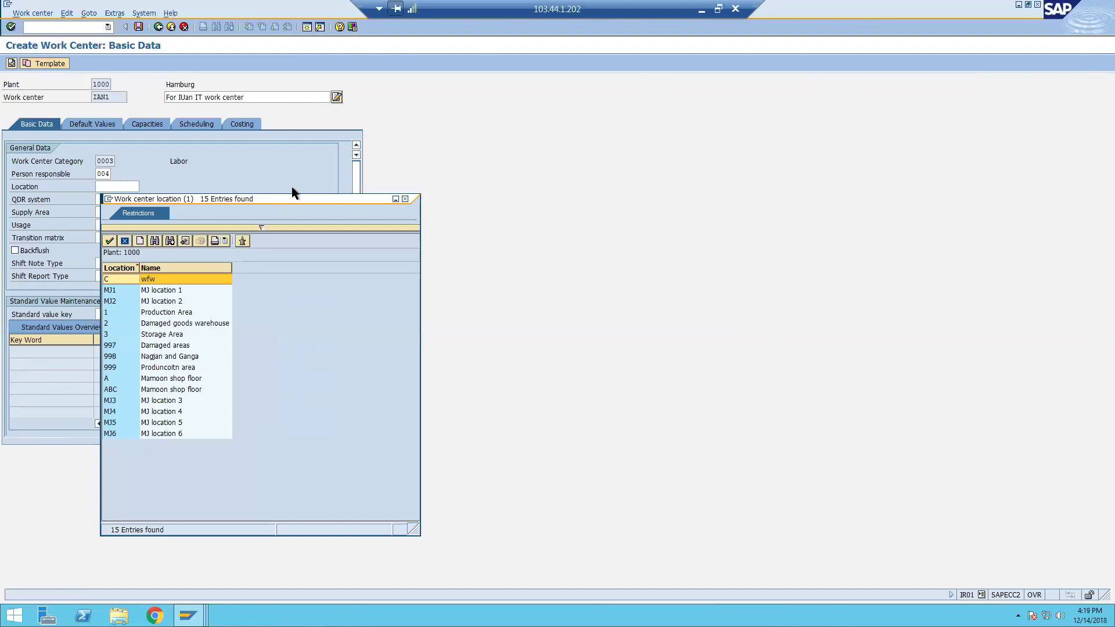
drag(292, 198, 389, 149)
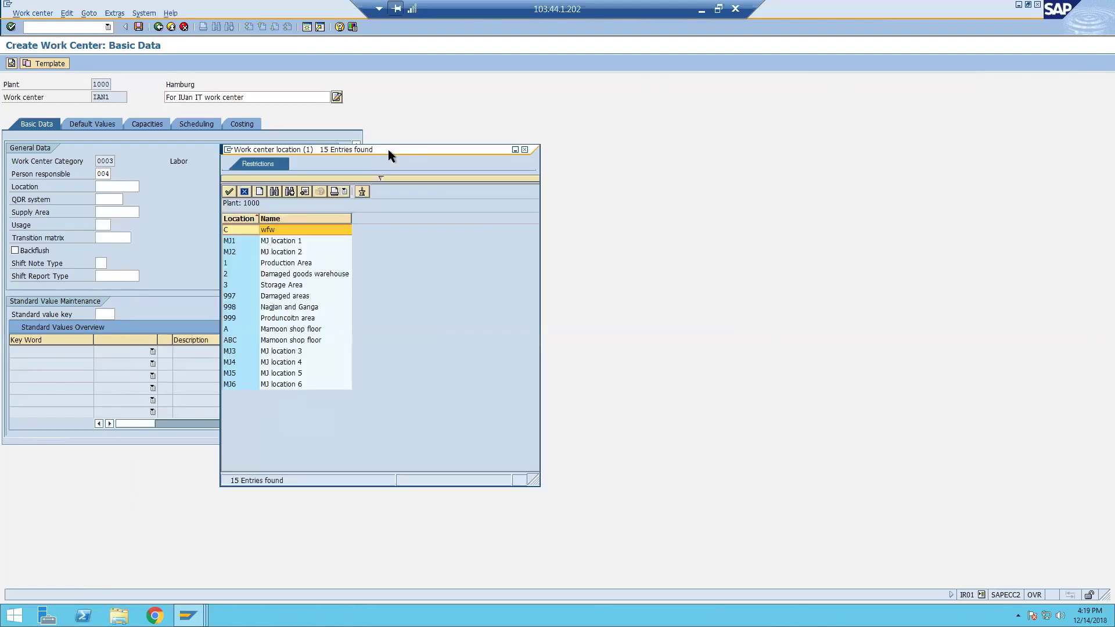
click(301, 273)
click(307, 260)
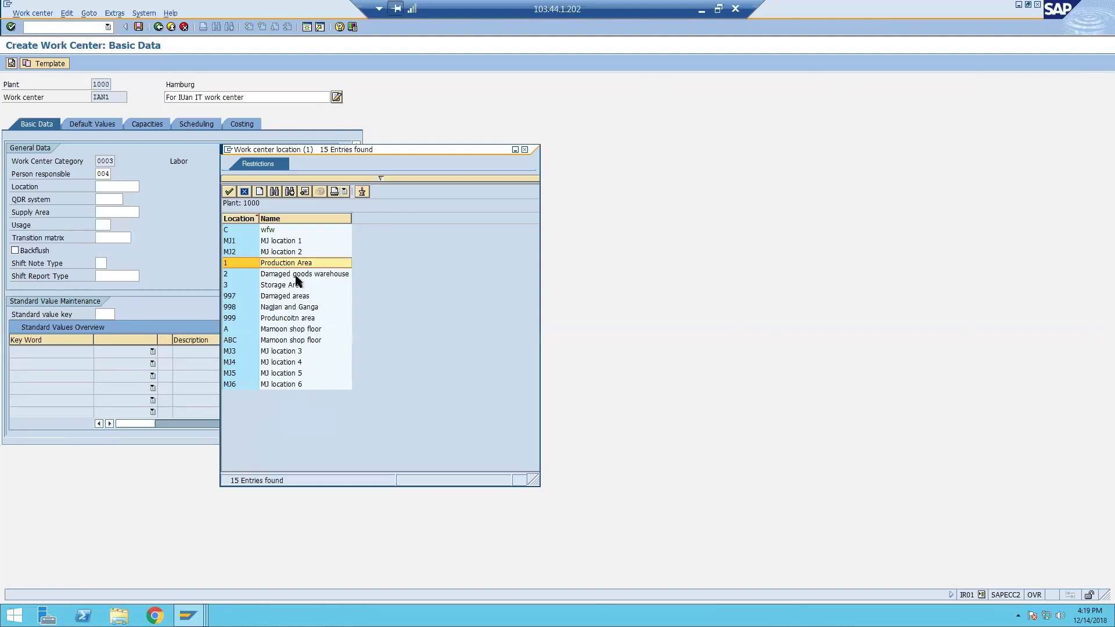
click(294, 276)
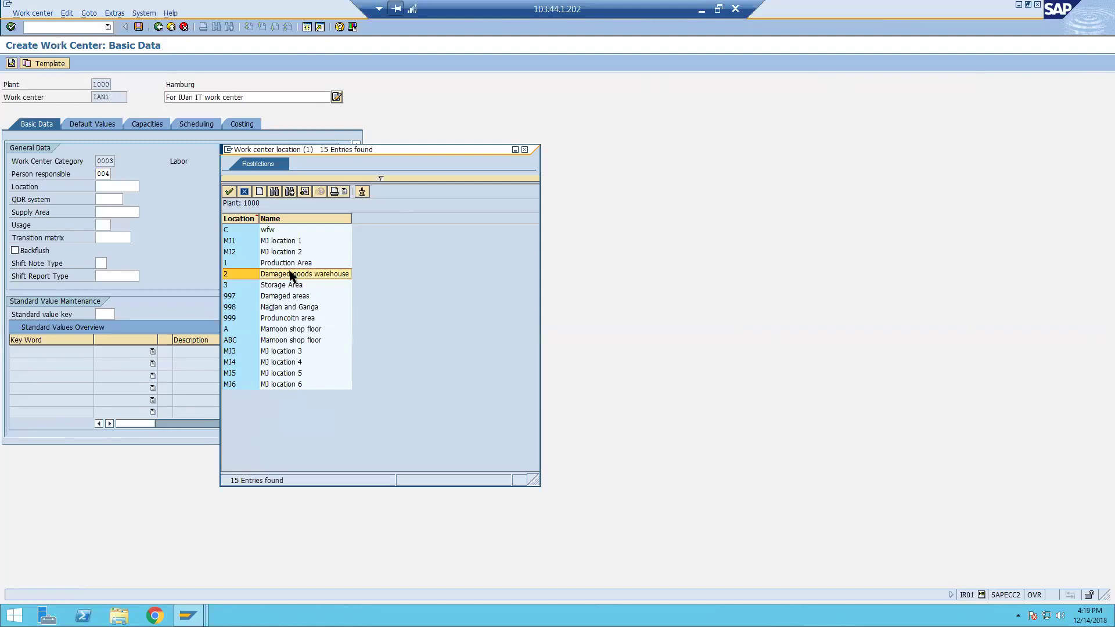
double_click(291, 263)
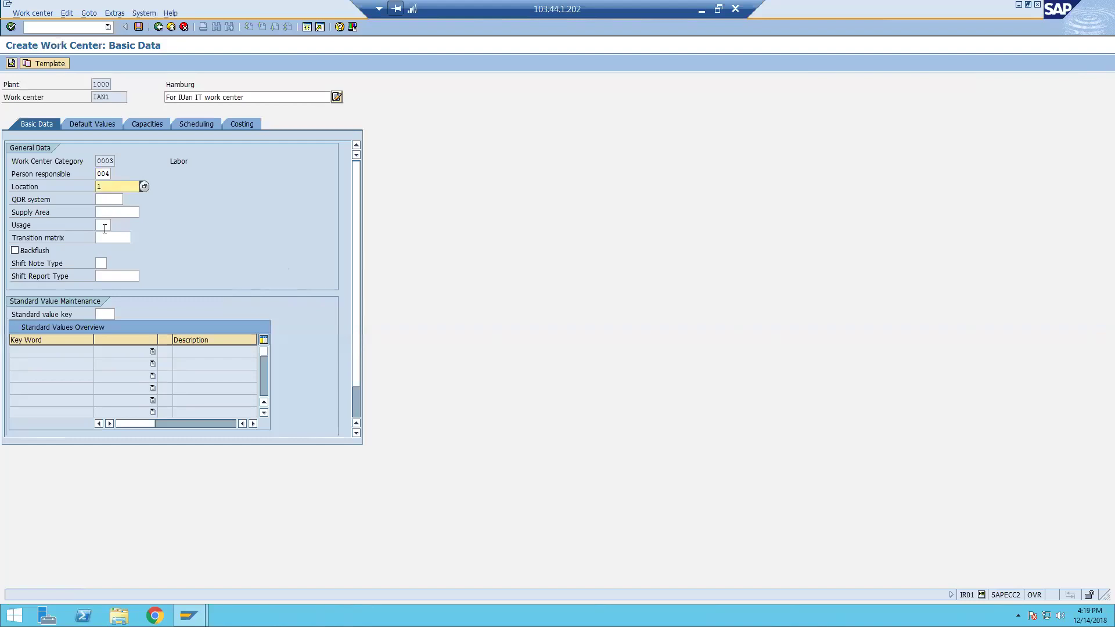
Enter usage 009 and standard value key SAP0, then go to Default Values.
click(104, 226)
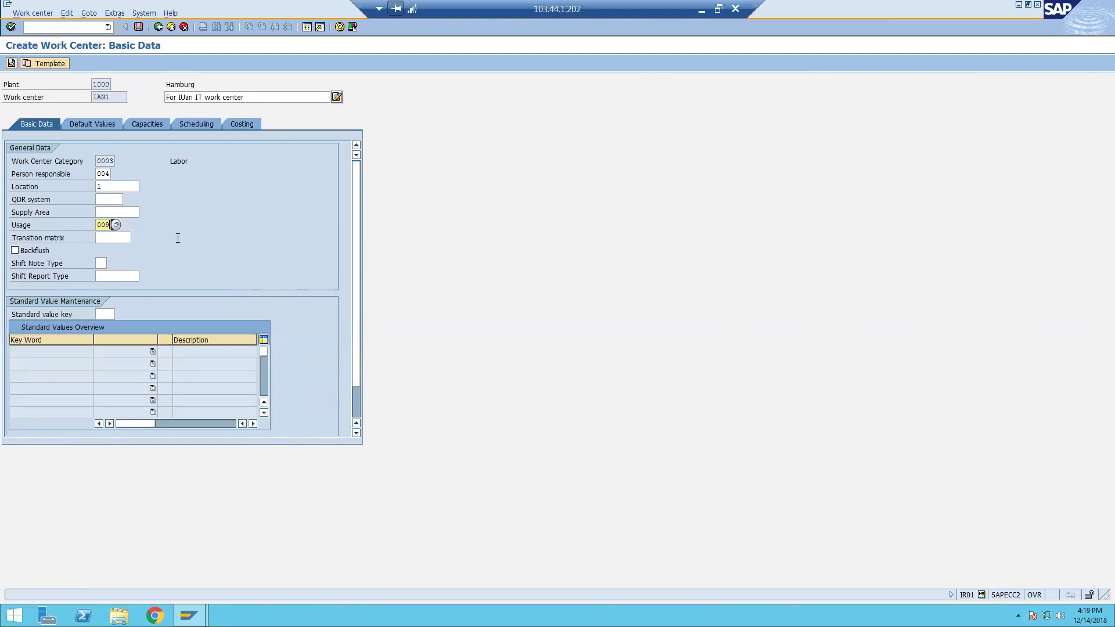
key(Return)
click(108, 314)
click(109, 325)
key(Return)
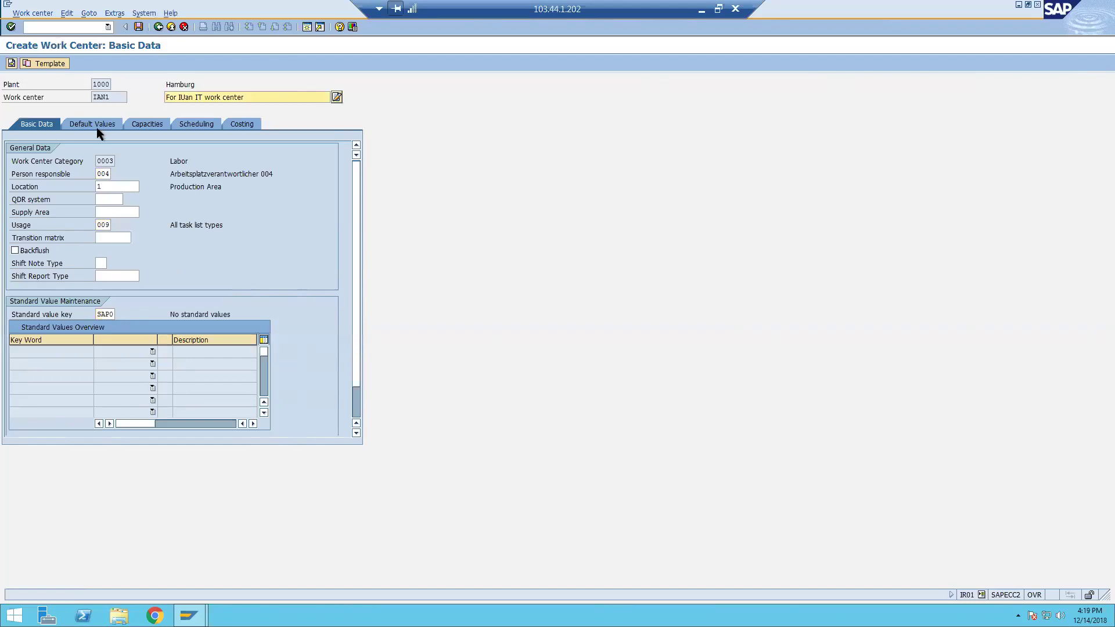
click(97, 127)
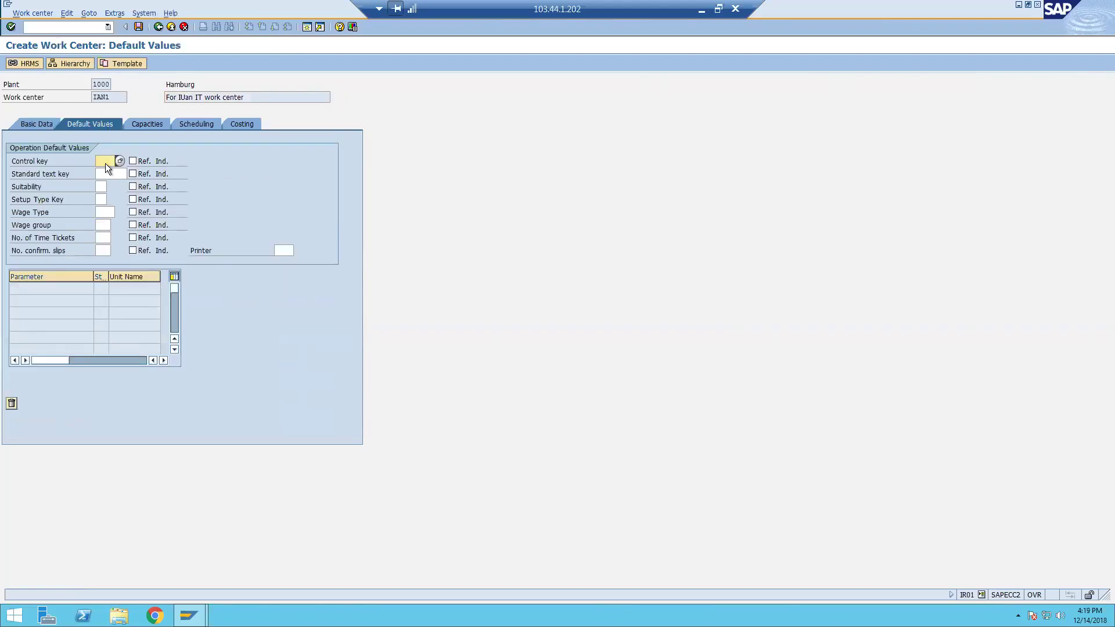
Set the work center's default control key to PM01 from the entry history.
click(105, 159)
click(110, 172)
key(Return)
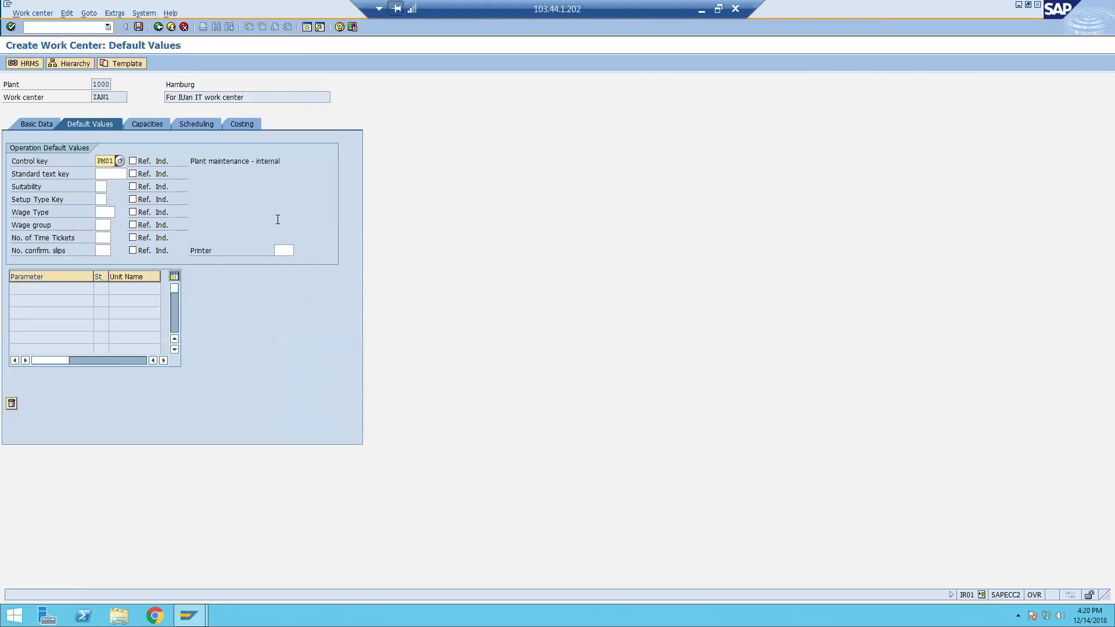
Give the work center capacity category 002 on its capacities and open the capacity header.
click(147, 123)
click(123, 160)
click(119, 169)
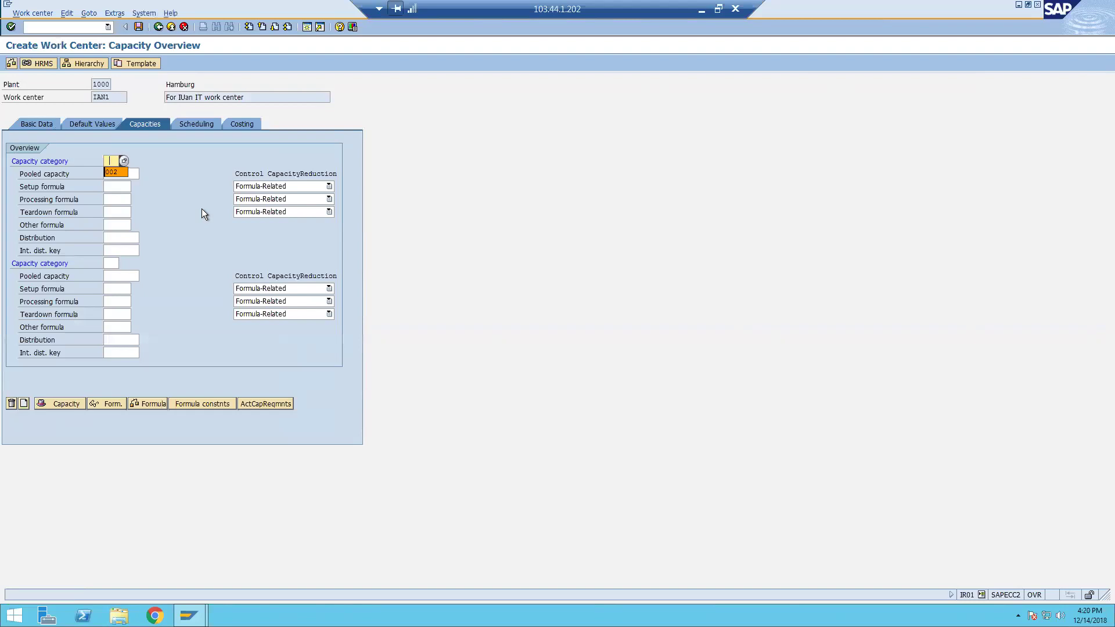
click(57, 404)
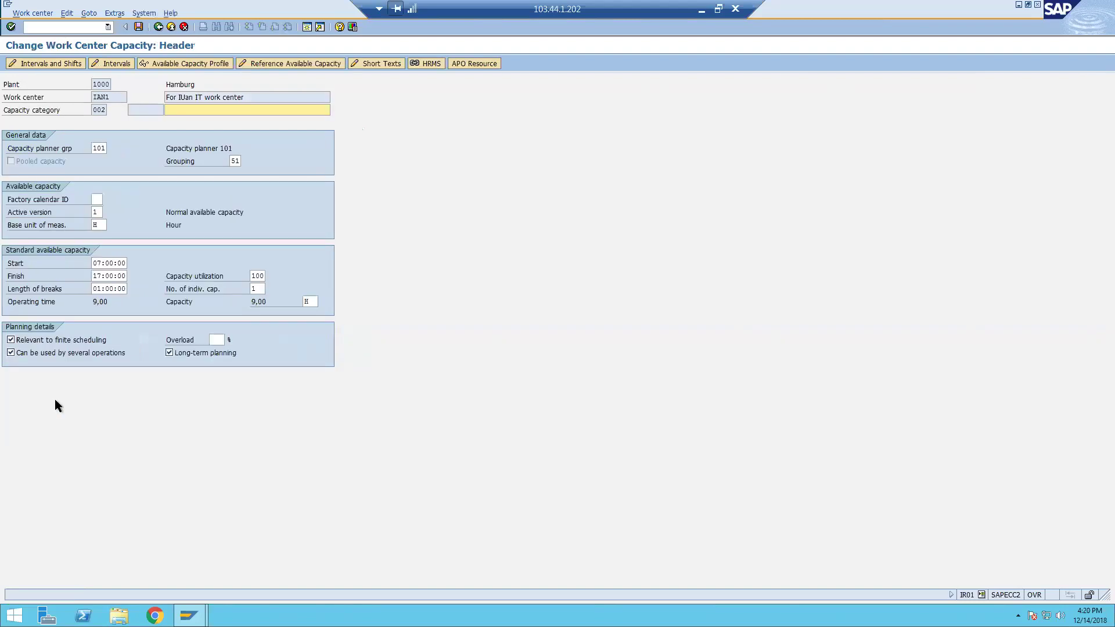
Describe the capacity as 'For IT IAn team', assign factory calendar 06, and go to the shift start and finish times.
click(230, 110)
text(For IT )
text(IAn team)
click(98, 201)
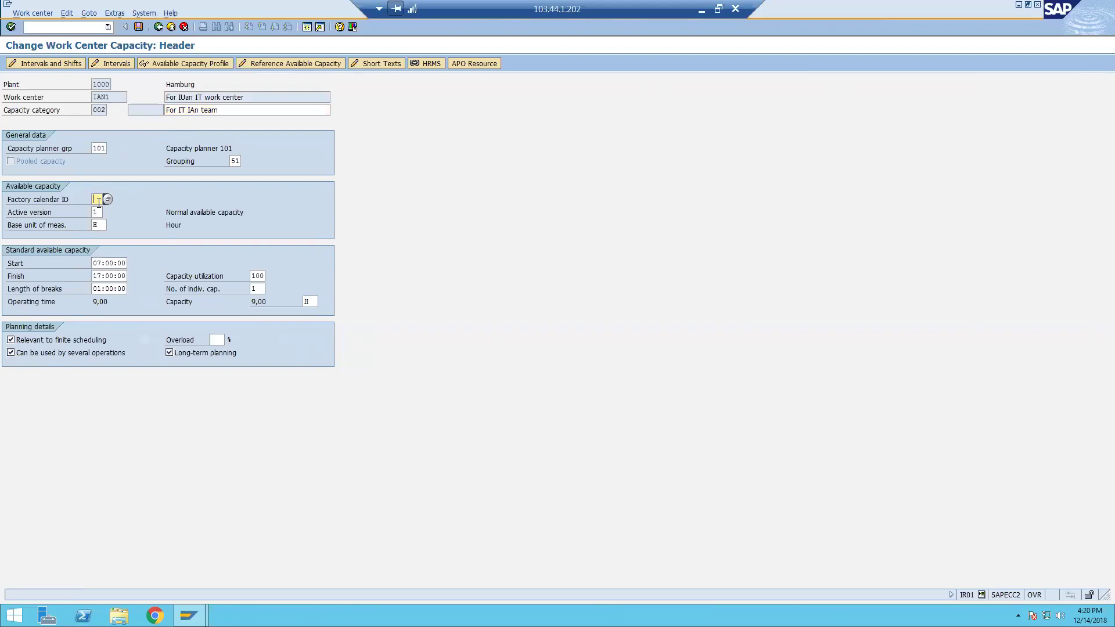
click(108, 199)
double_click(239, 300)
click(95, 263)
click(85, 275)
key(Tab)
key(Tab)
Change the number of individual capacities from 3 to 5, raising capacity to 45,00 hours.
click(250, 289)
key(Return)
click(246, 302)
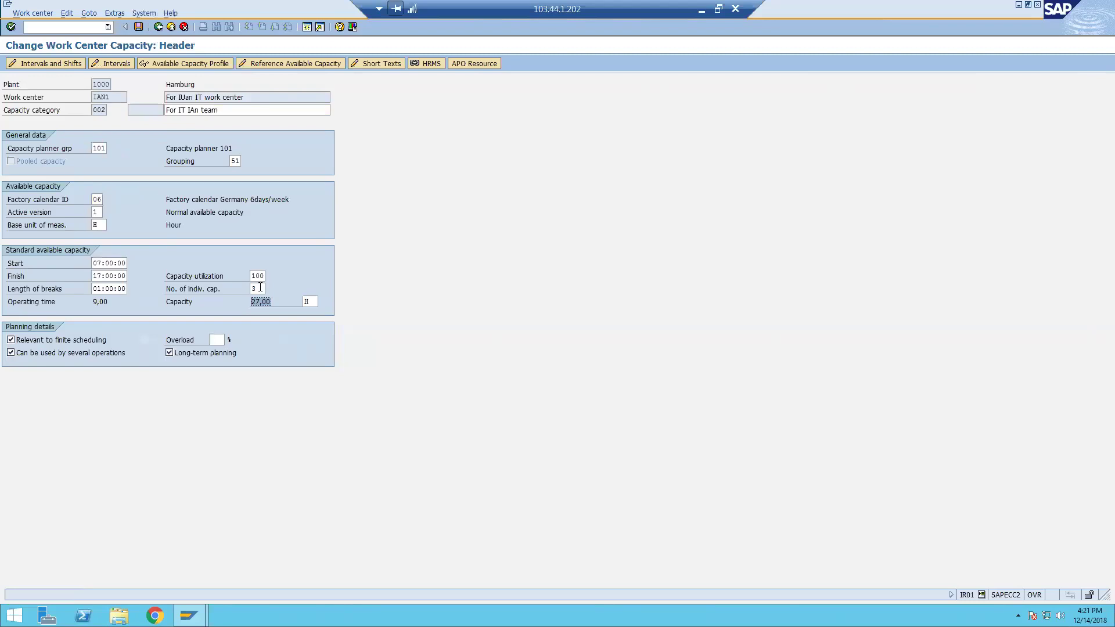
click(260, 288)
key(BackSpace)
text(5)
key(Return)
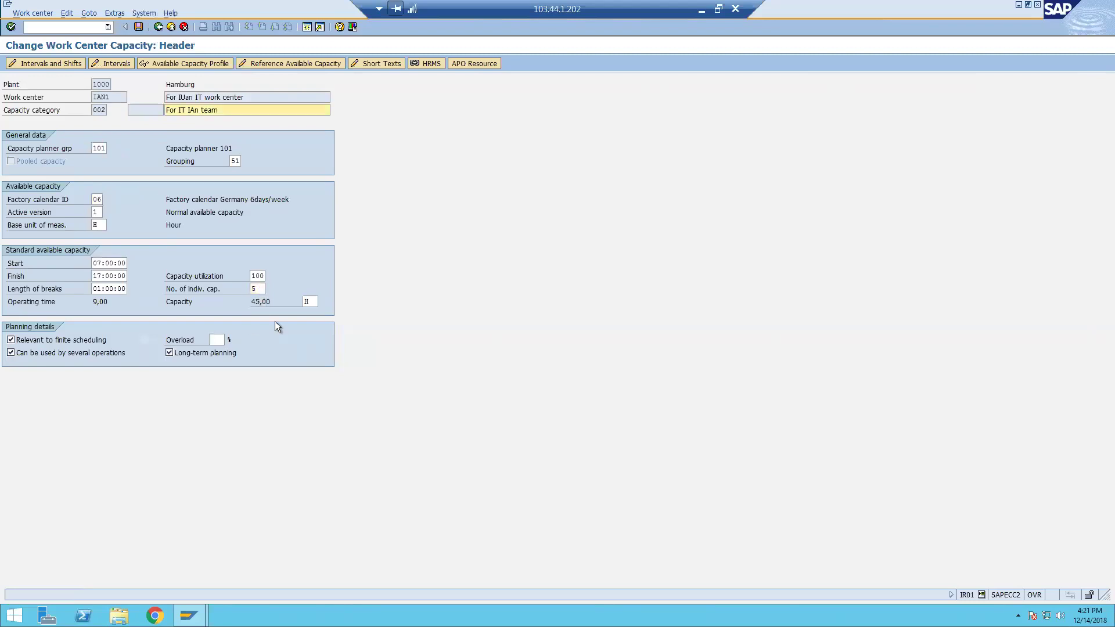
click(246, 302)
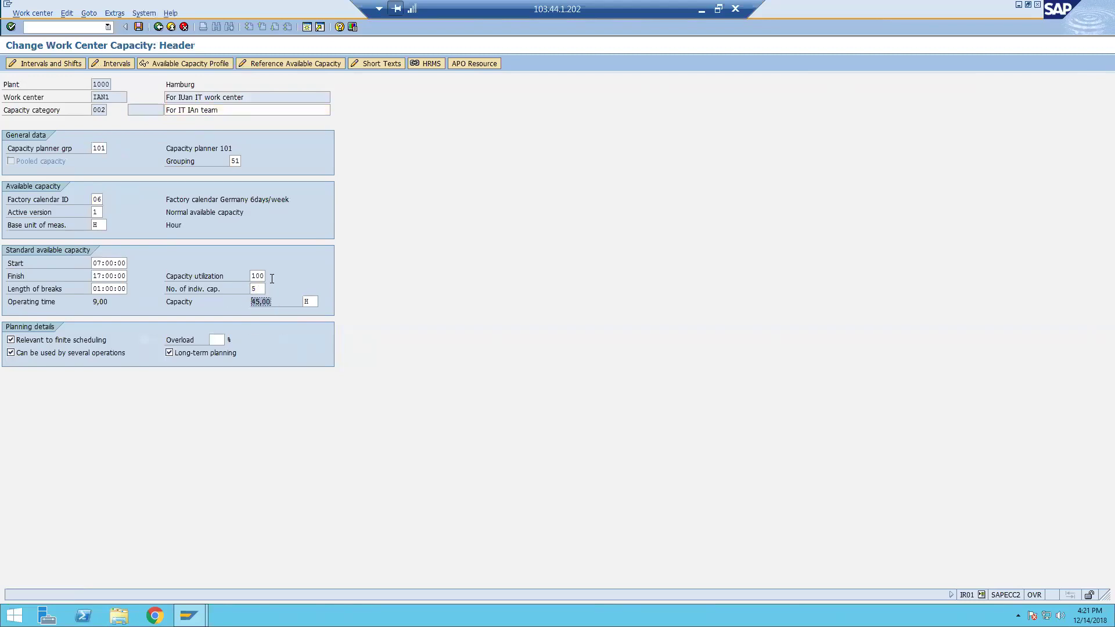
Set capacity utilization to 50% for 22,50 hours capacity and return to the capacity overview.
key(Up)
key(Up)
text(50)
key(Return)
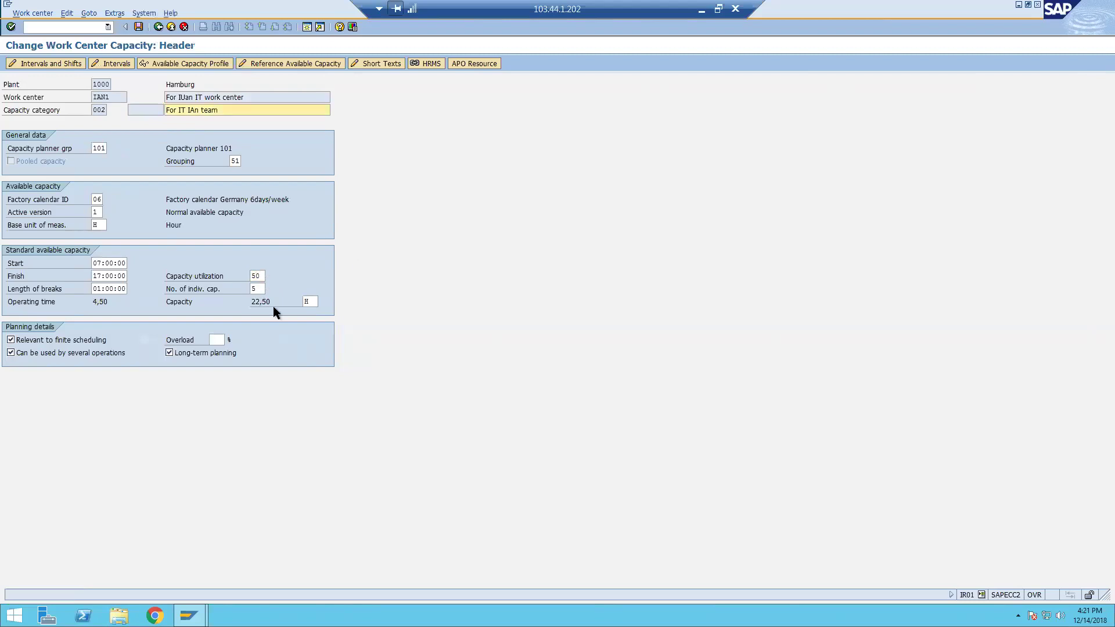
click(259, 301)
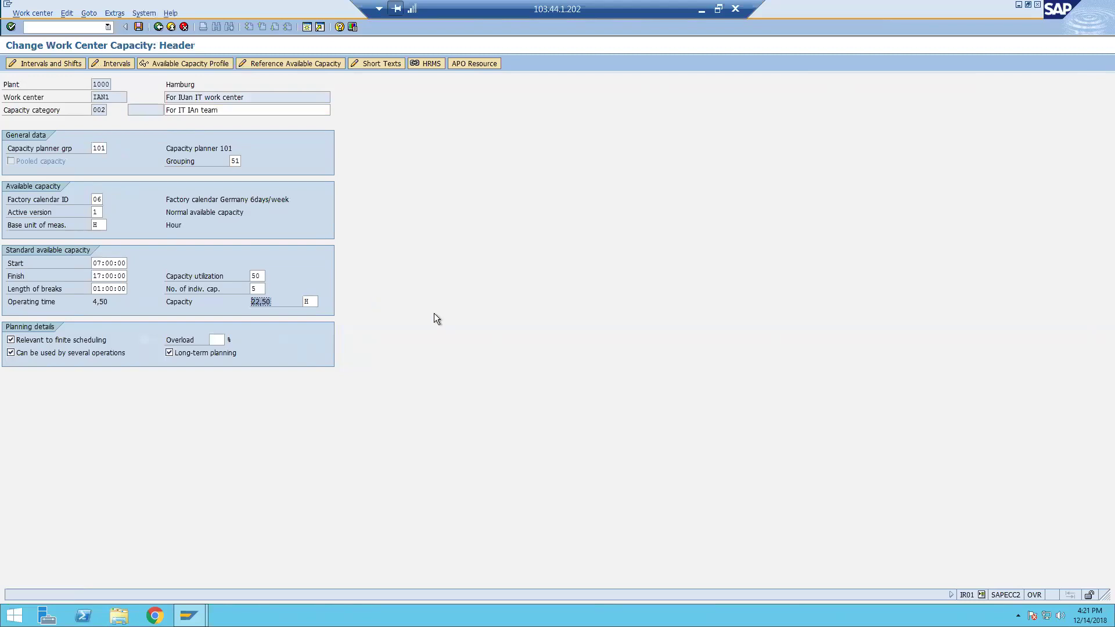
key(F3)
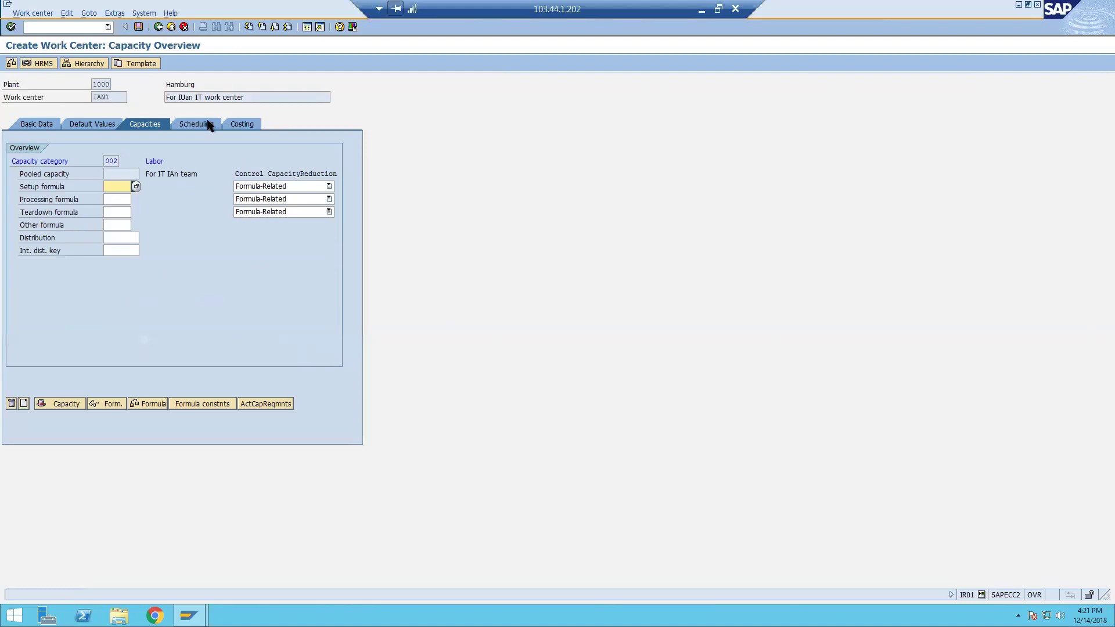
Use other formula SAP004 for the capacity requirements and accept the planning warning.
click(120, 226)
click(122, 236)
key(Return)
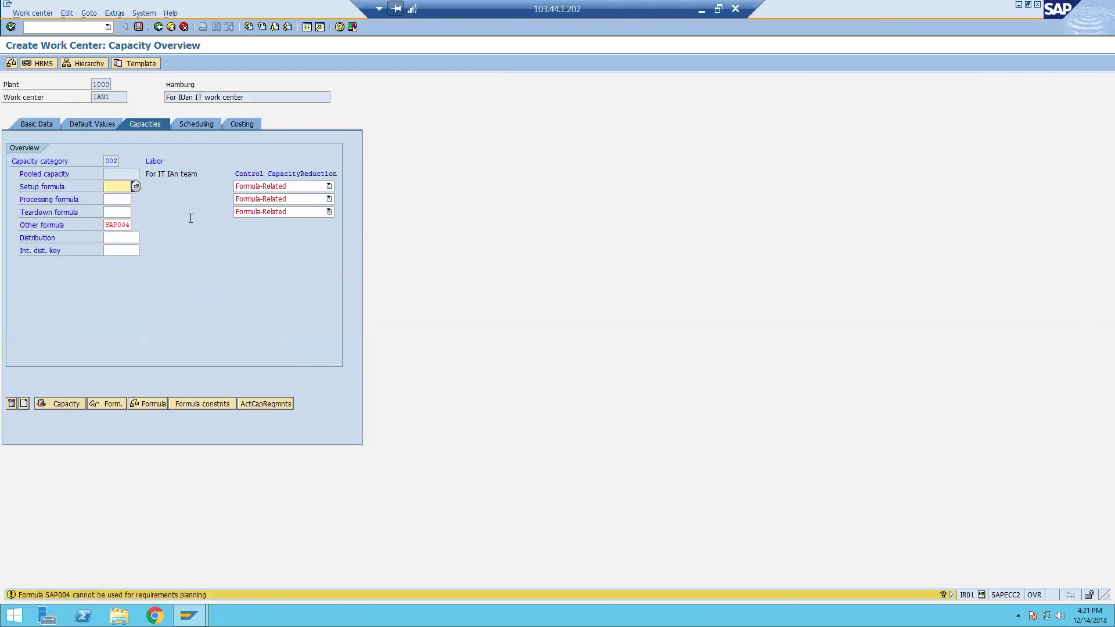
key(Return)
Set scheduling capacity category 002 with other formula SAP004, then go to the costing data.
click(202, 124)
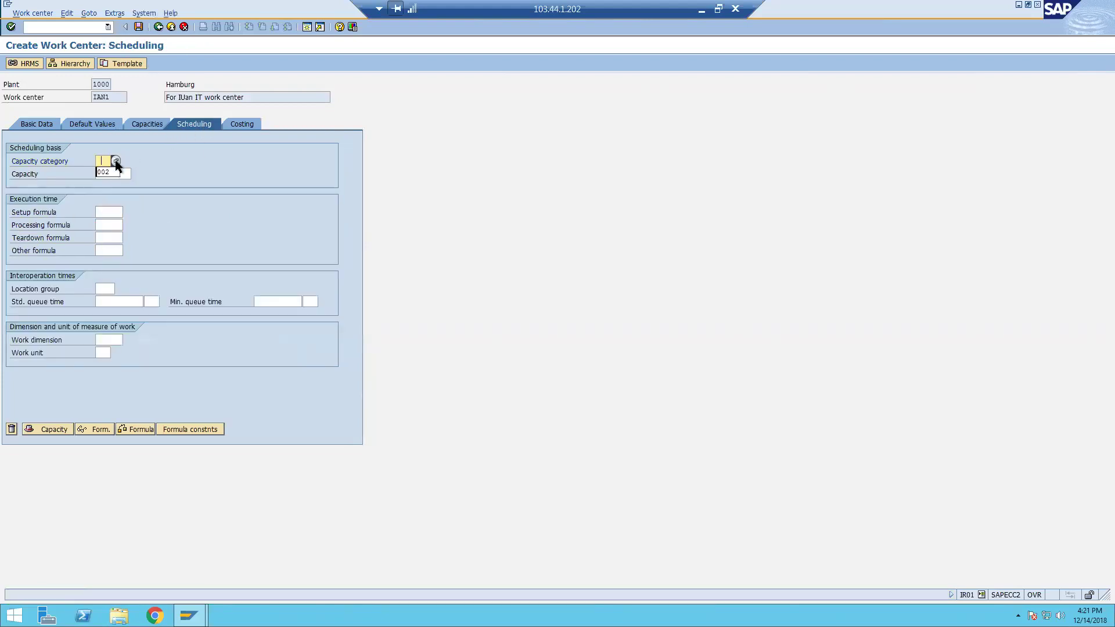
click(104, 172)
click(106, 249)
click(109, 261)
key(Return)
click(242, 123)
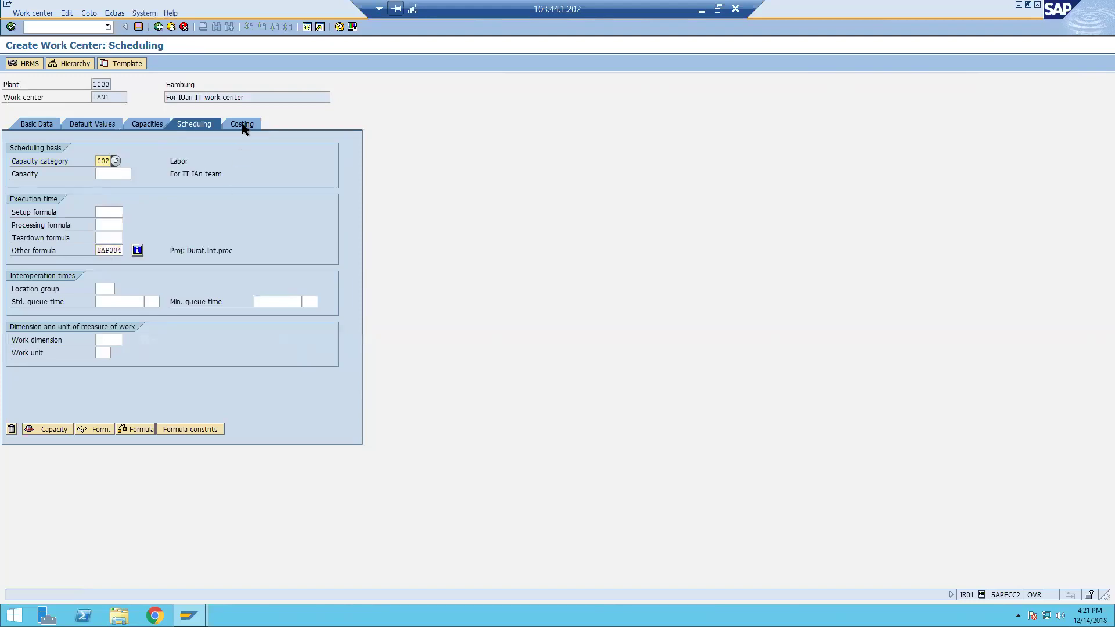
click(131, 213)
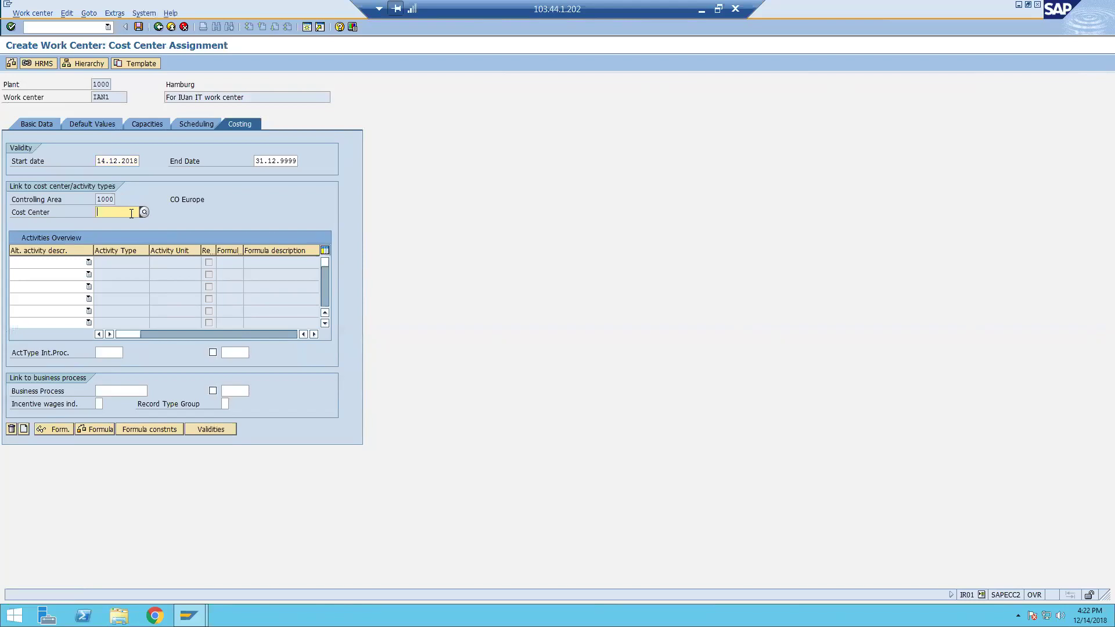
Assign cost center 2430 by searching company code 1000 with a 50-hit limit.
click(144, 212)
click(224, 292)
text(1000)
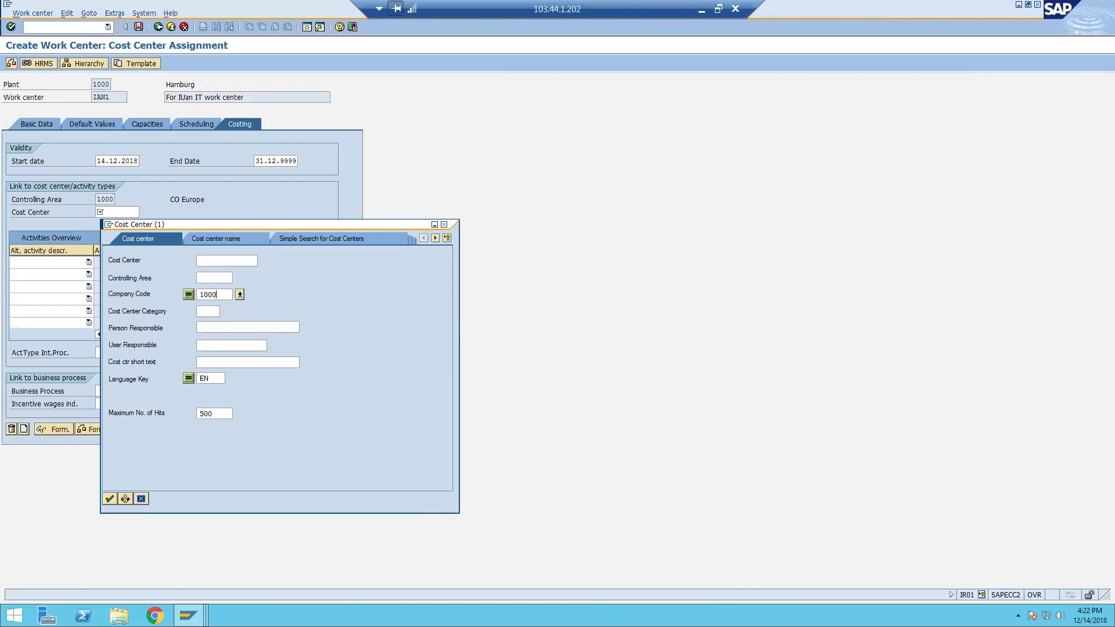
click(218, 414)
key(BackSpace)
key(Return)
double_click(162, 410)
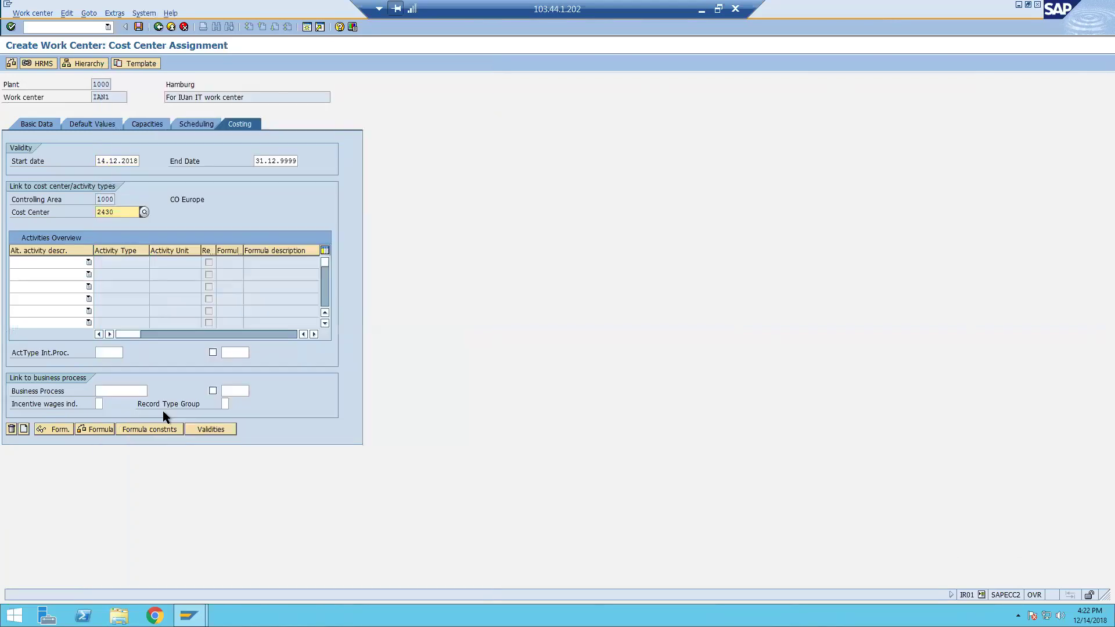
key(Return)
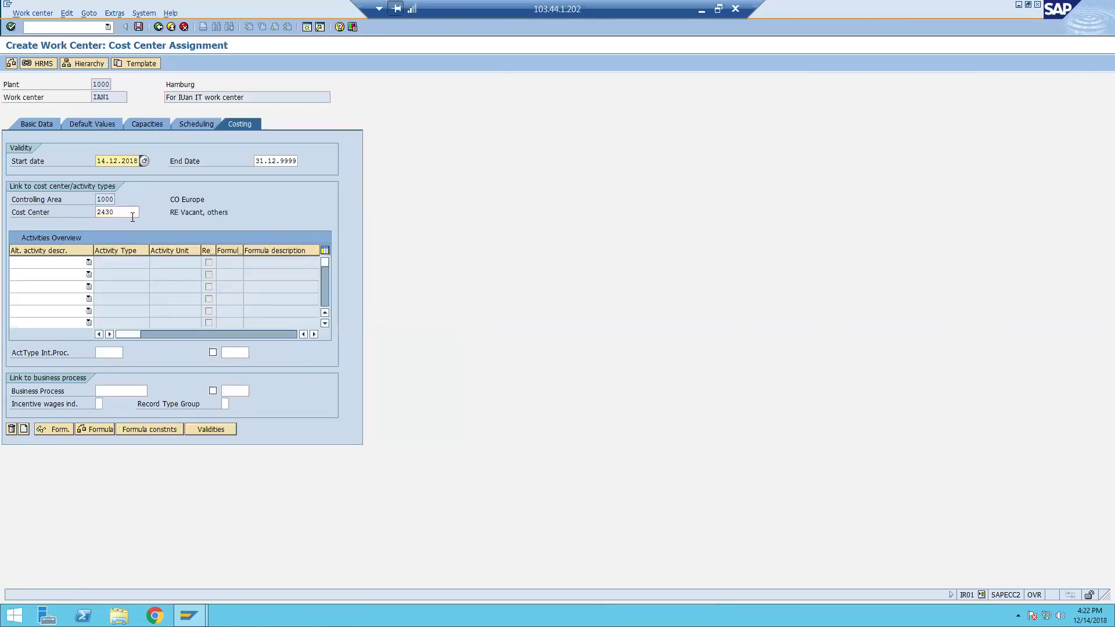
Check the internal processing activity type fields and return to the Basic Data screen.
click(117, 352)
click(237, 353)
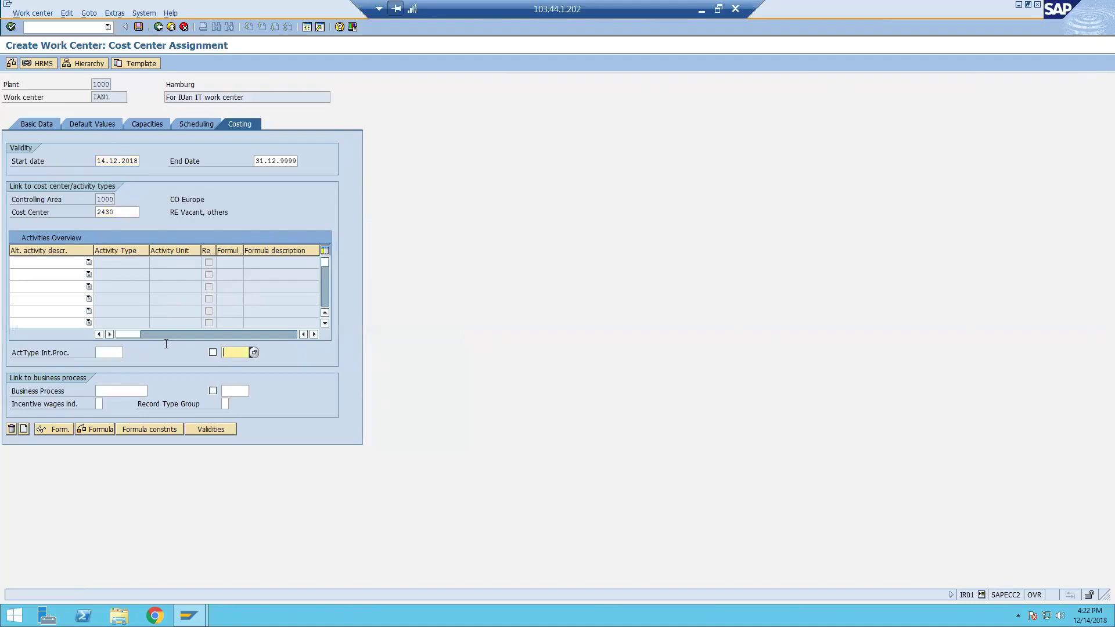
click(109, 352)
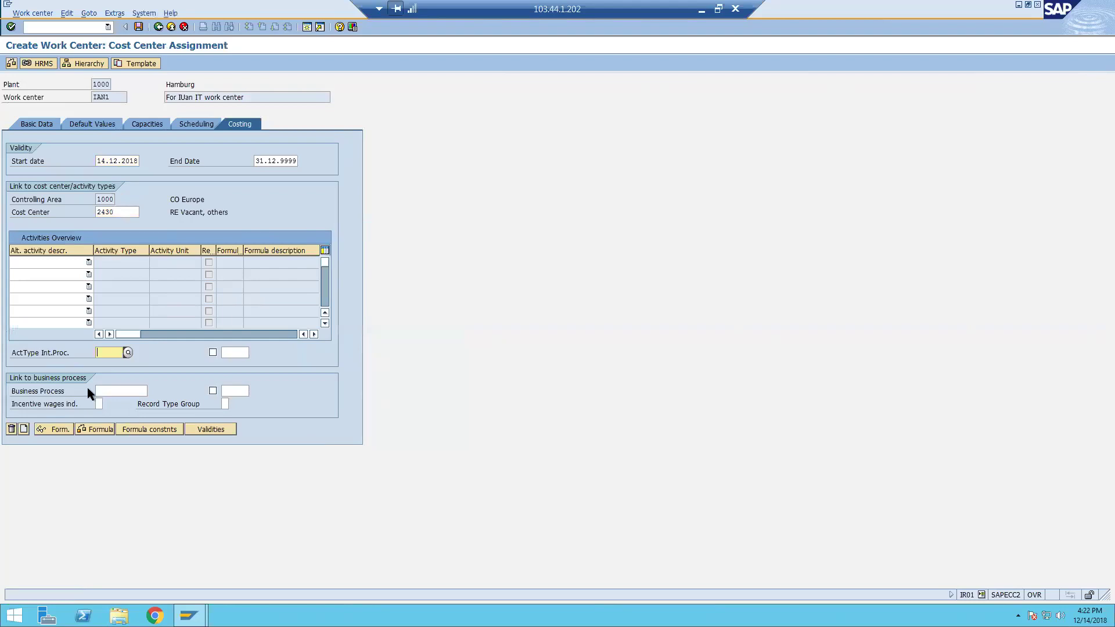
click(39, 126)
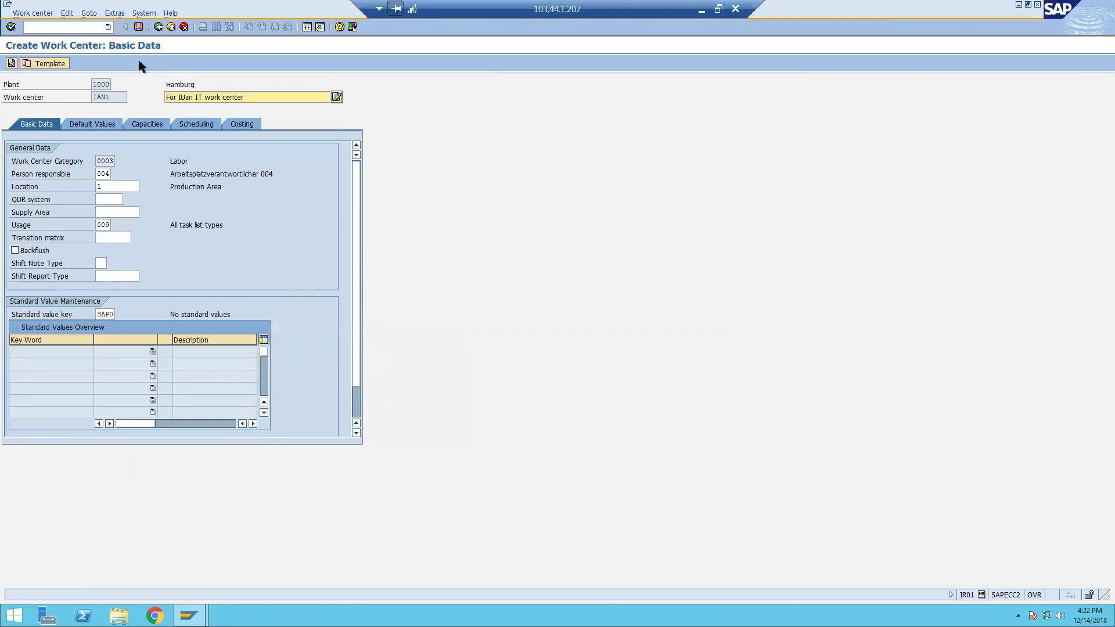
Save work center IAN1 in plant 1000 and view the full CR012 creation message.
click(138, 28)
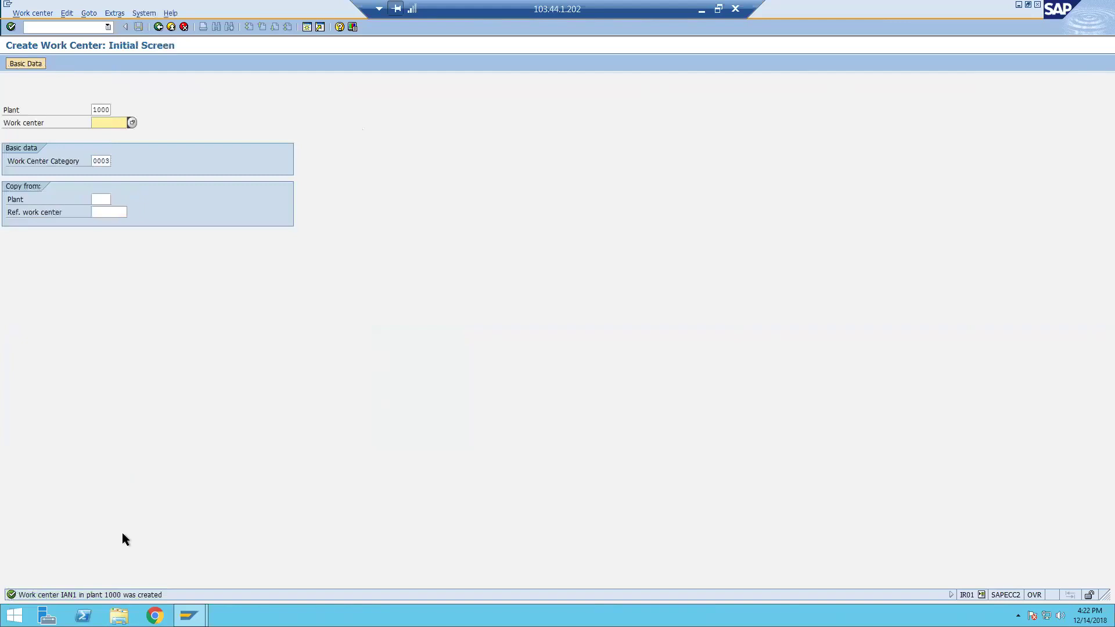
double_click(114, 594)
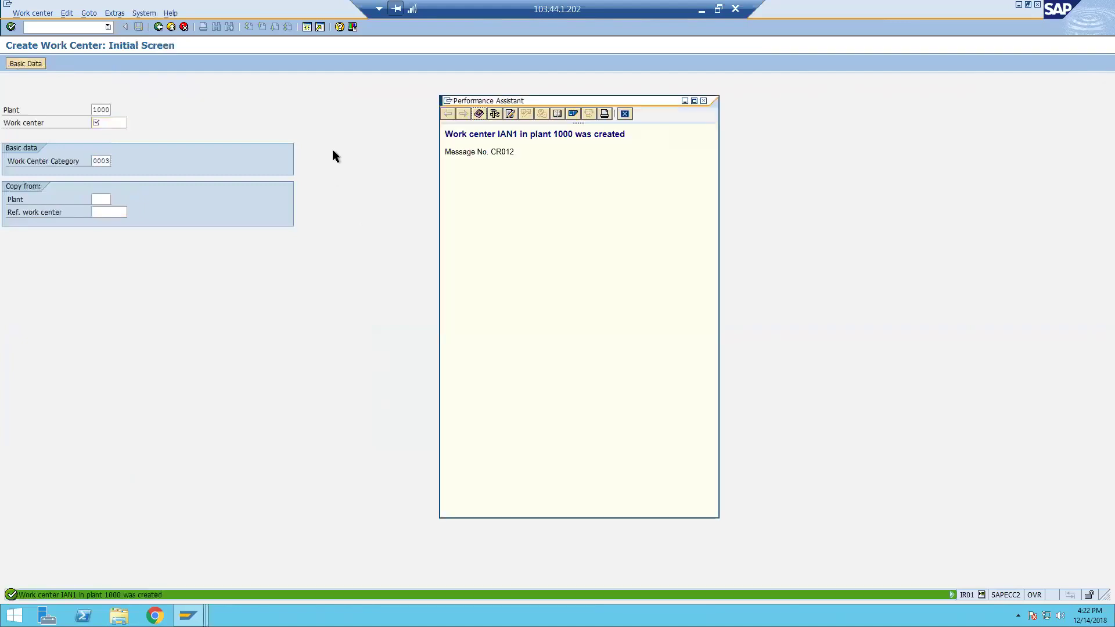
drag(632, 134, 453, 133)
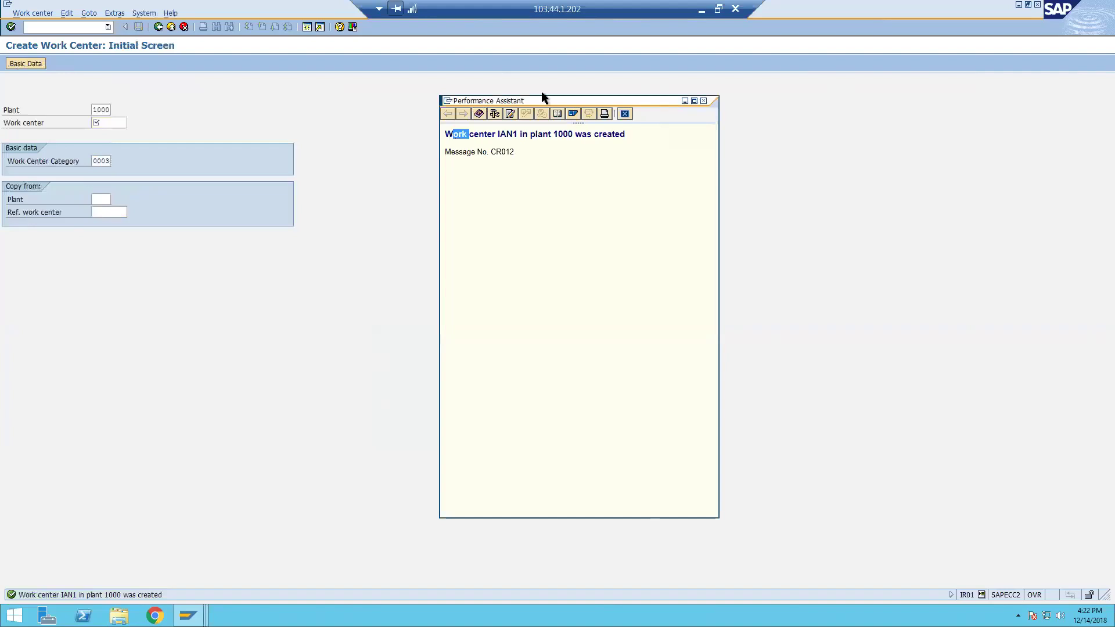
click(718, 8)
Review the Equipment entry in cell I25 of Demo.xls, then bring SAP back full-screen.
click(55, 615)
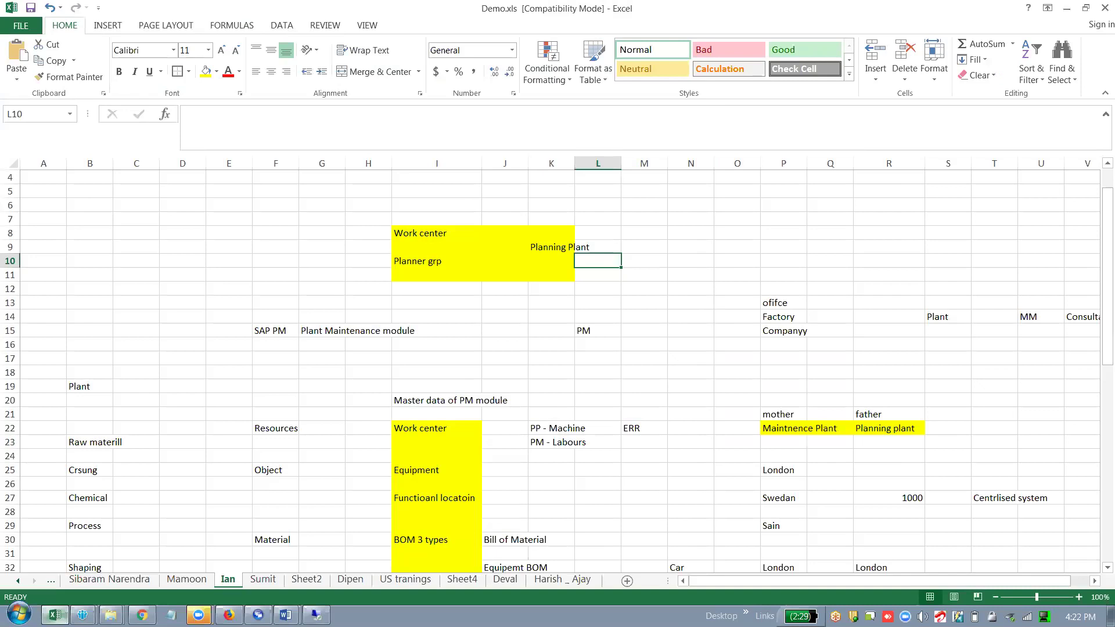
click(273, 385)
scroll(248, 435, down, 2)
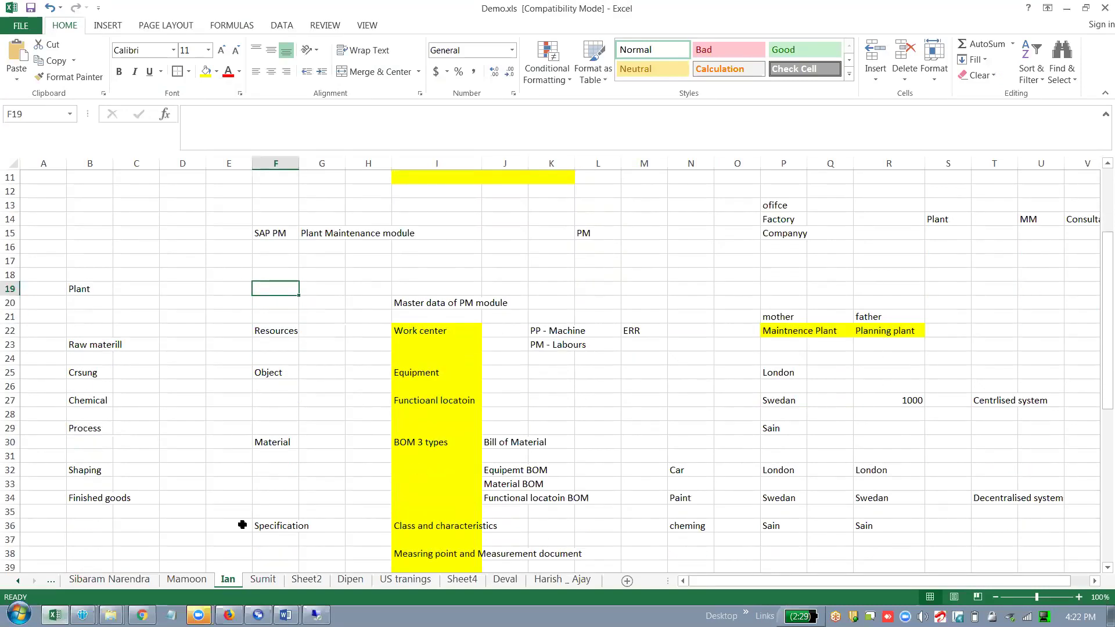
click(316, 615)
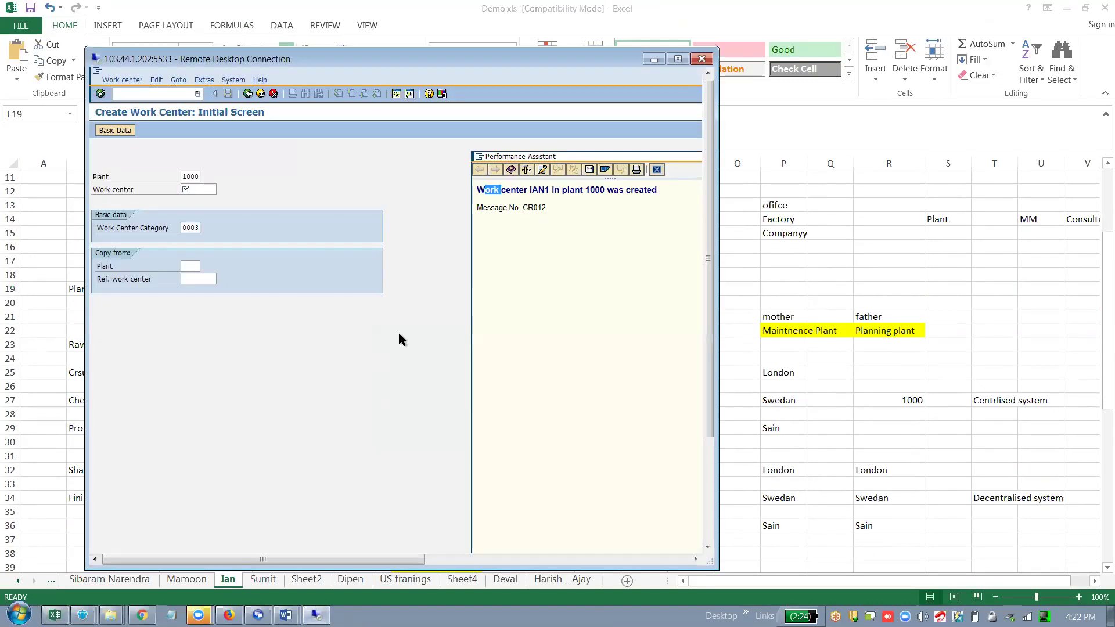
key(alt+Tab)
click(599, 320)
click(552, 372)
key(Left)
key(Left)
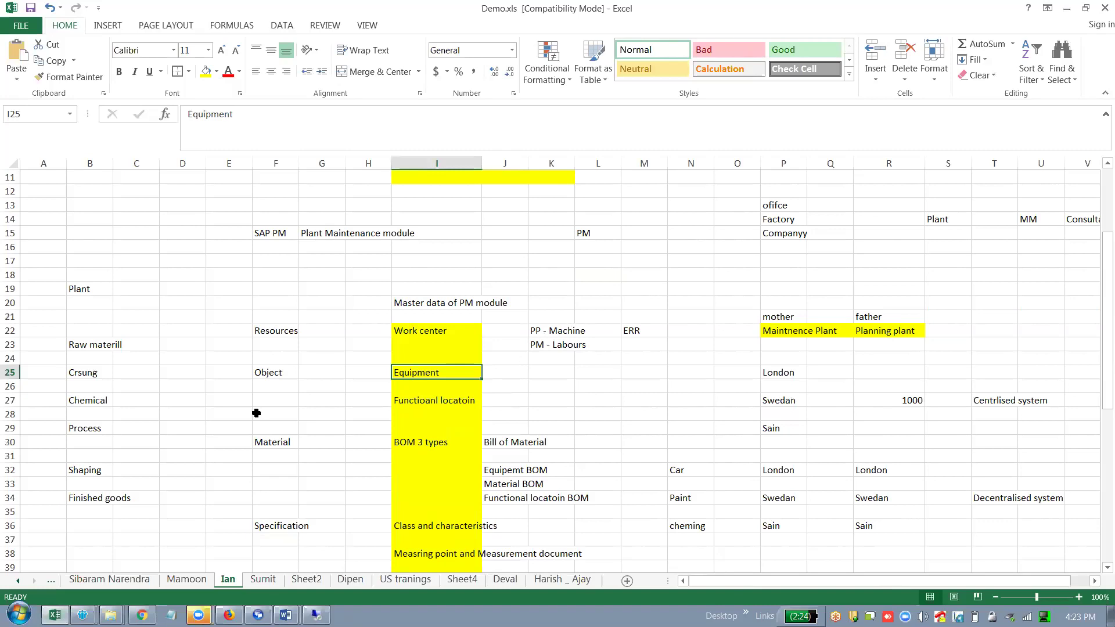
click(316, 615)
double_click(453, 61)
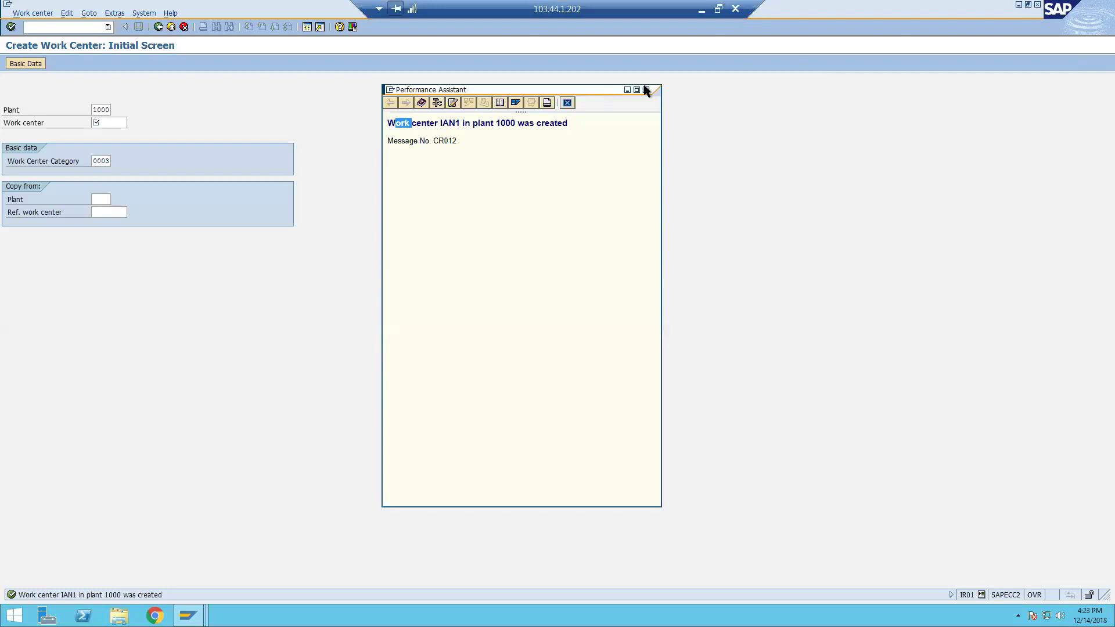
Close the message details and start transaction /nie01 to create equipment.
click(647, 89)
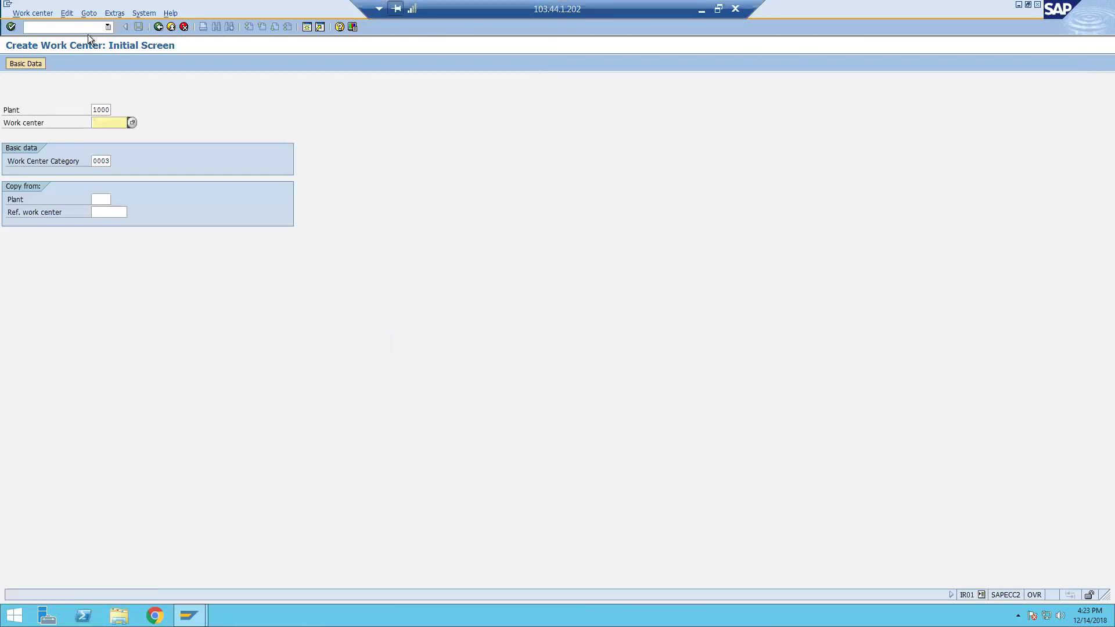
click(91, 27)
text(/nie01)
key(Return)
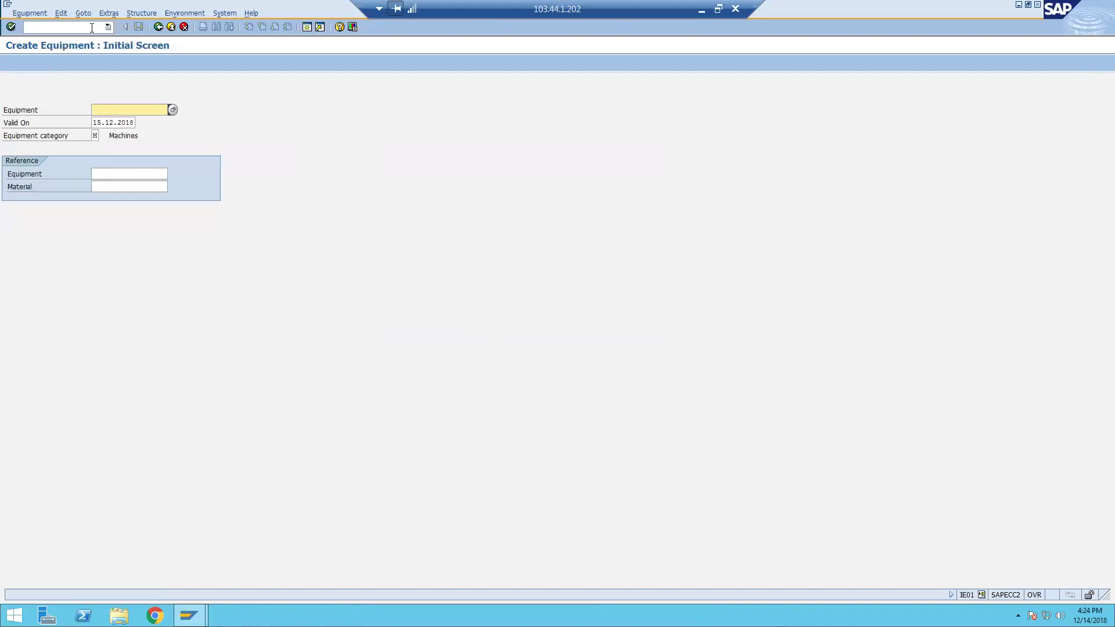
click(982, 594)
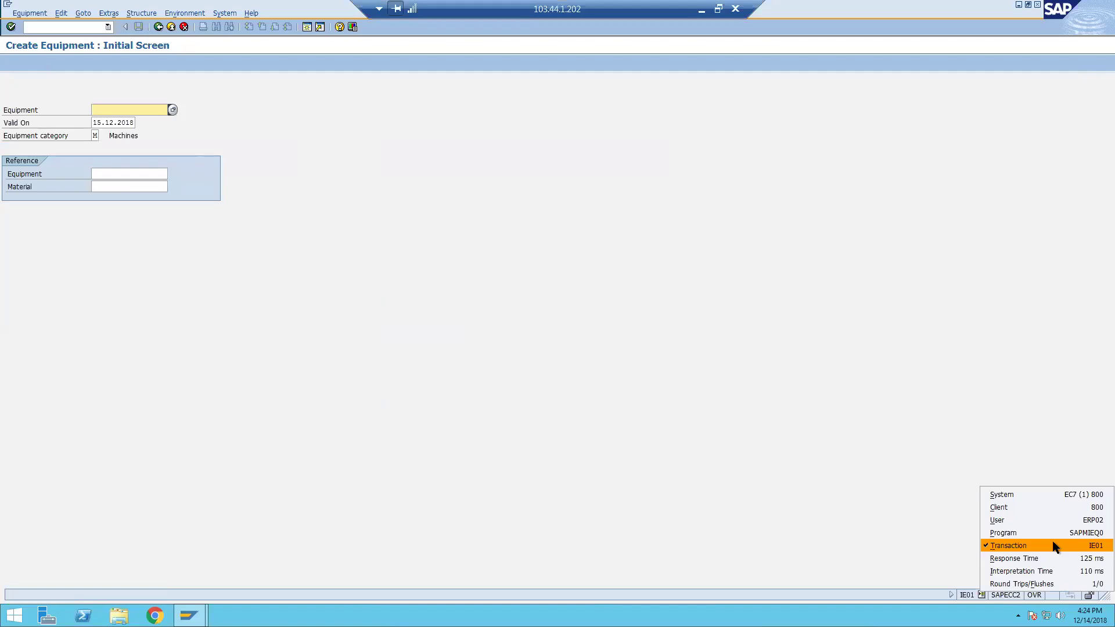
click(673, 399)
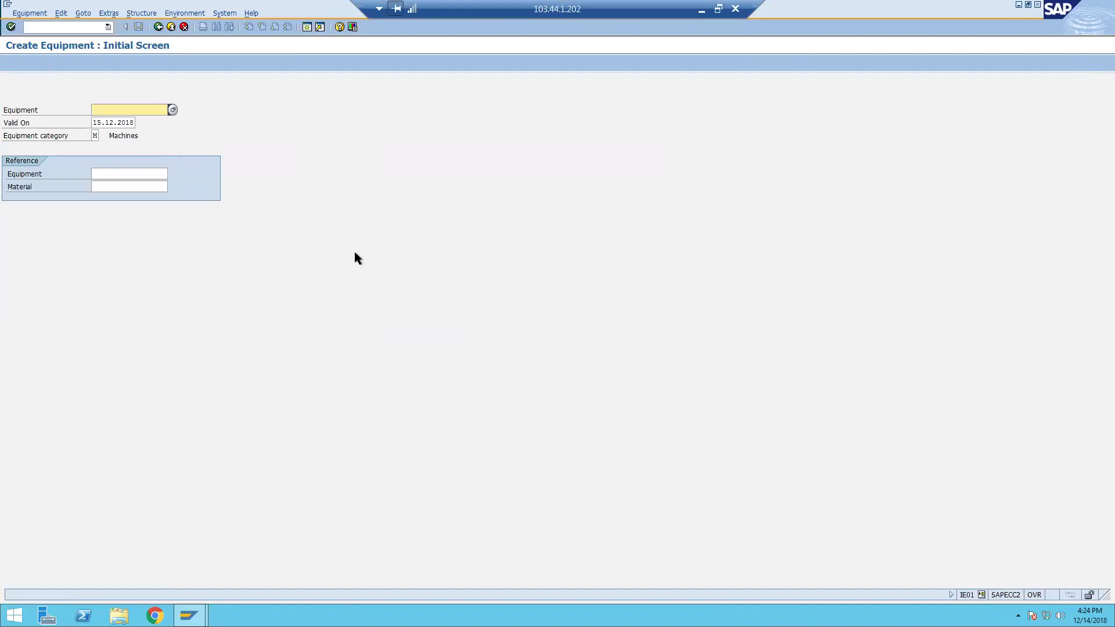
Choose equipment category M, Machines, from the category list.
click(94, 135)
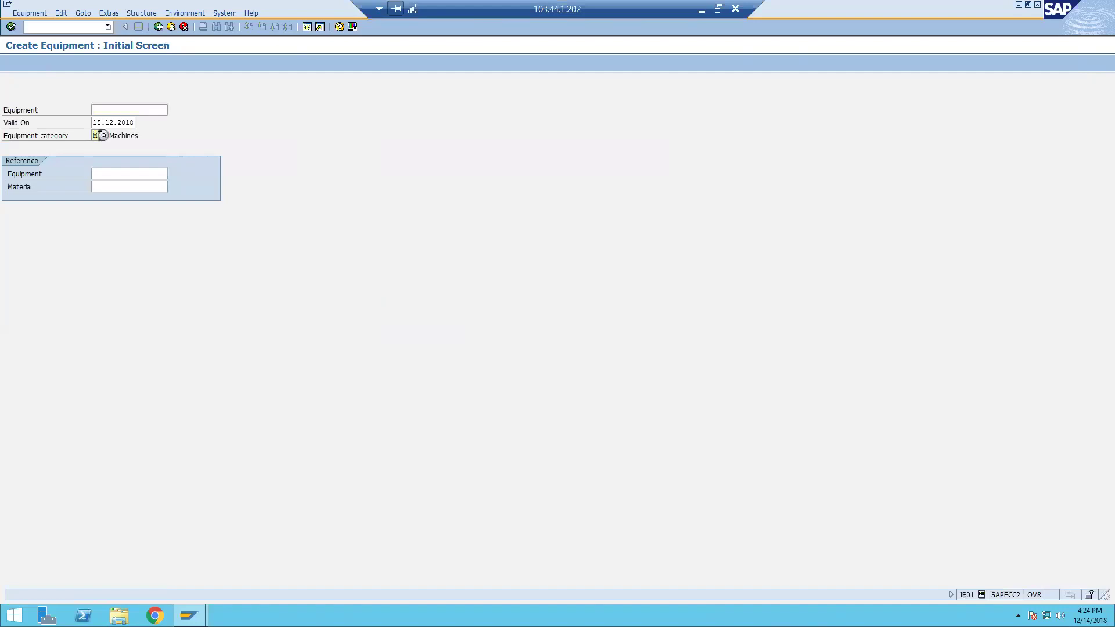
click(105, 134)
drag(252, 130, 464, 126)
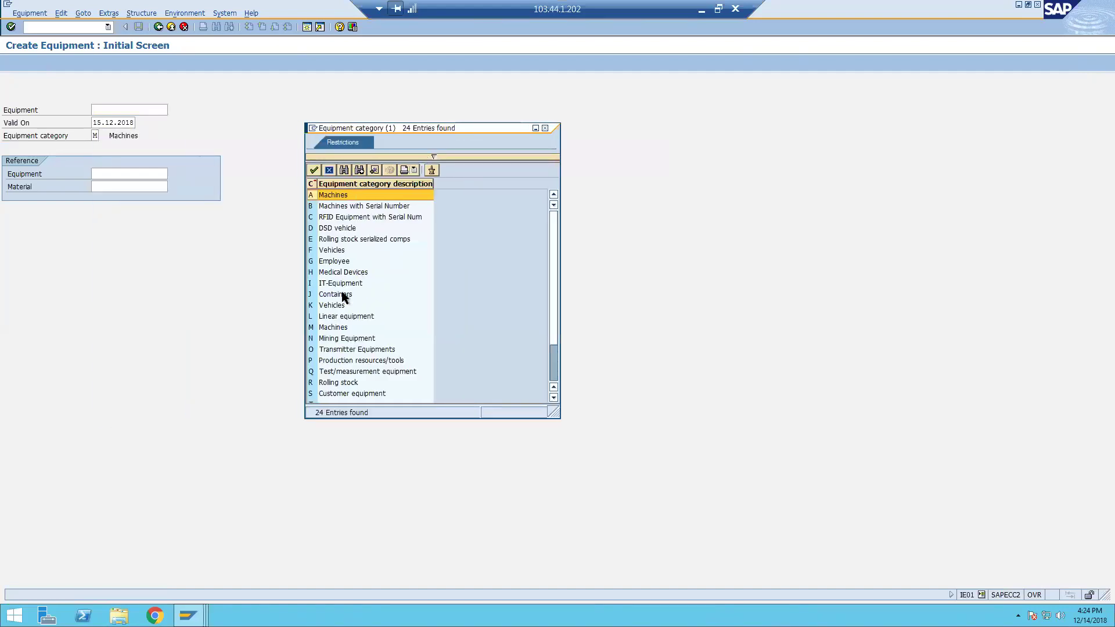
click(334, 326)
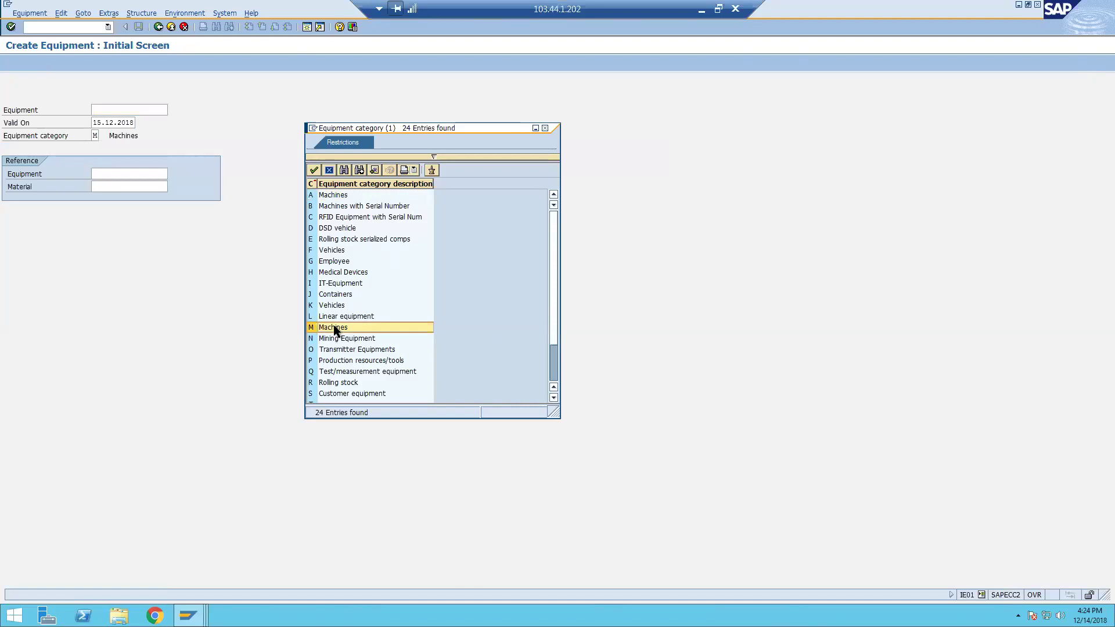
Confirm category M Machines, continue to General Data, and enter the equipment description.
double_click(333, 326)
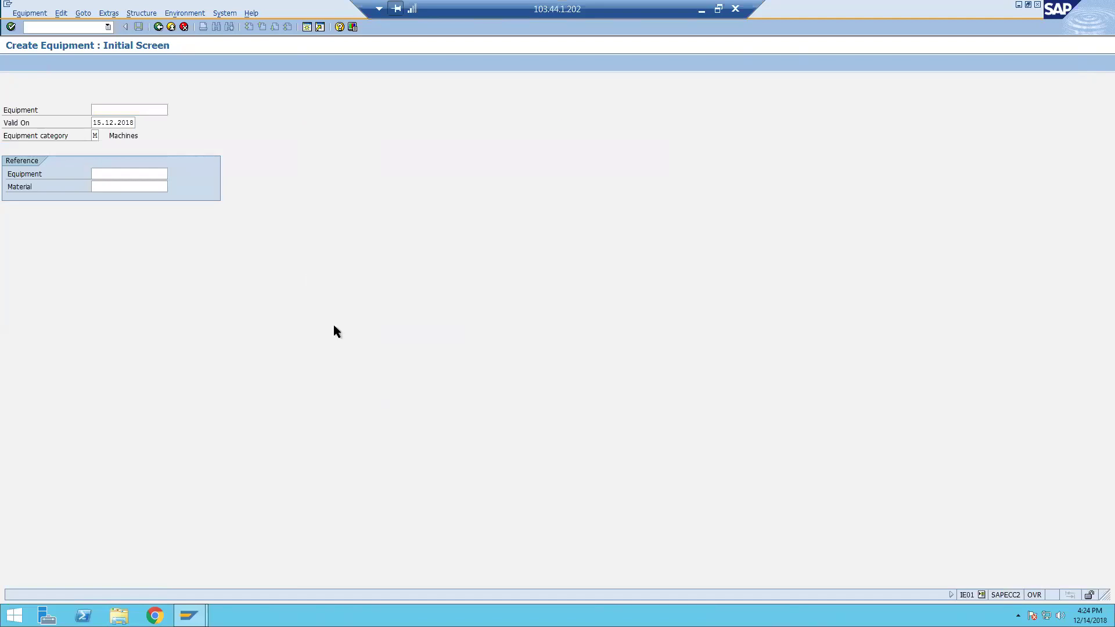
key(Return)
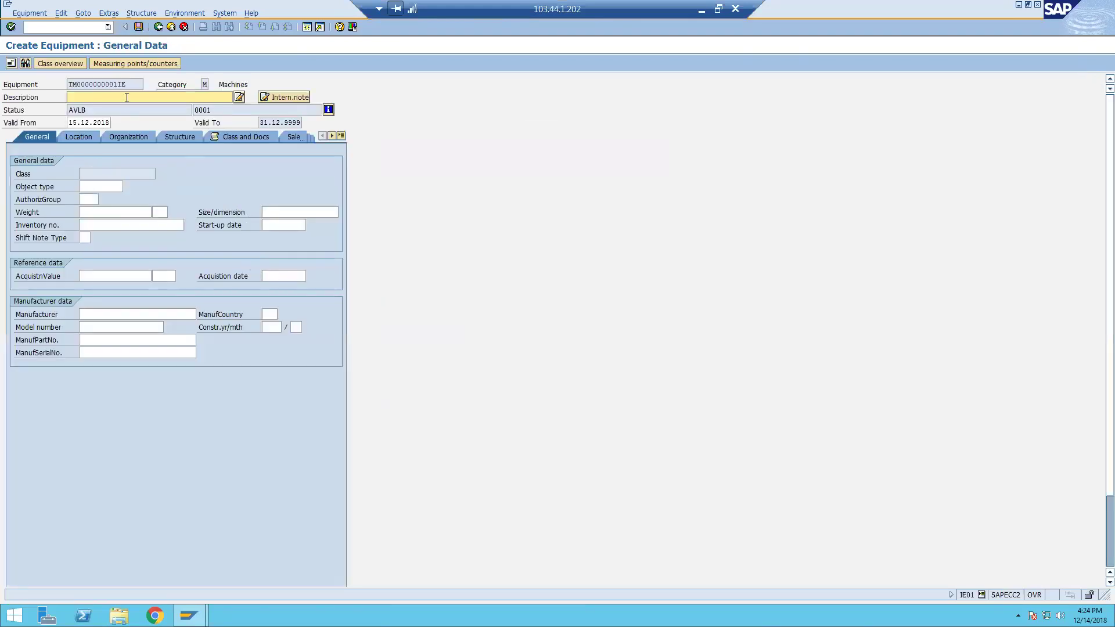
text(For Ian Compaeter 1)
click(110, 187)
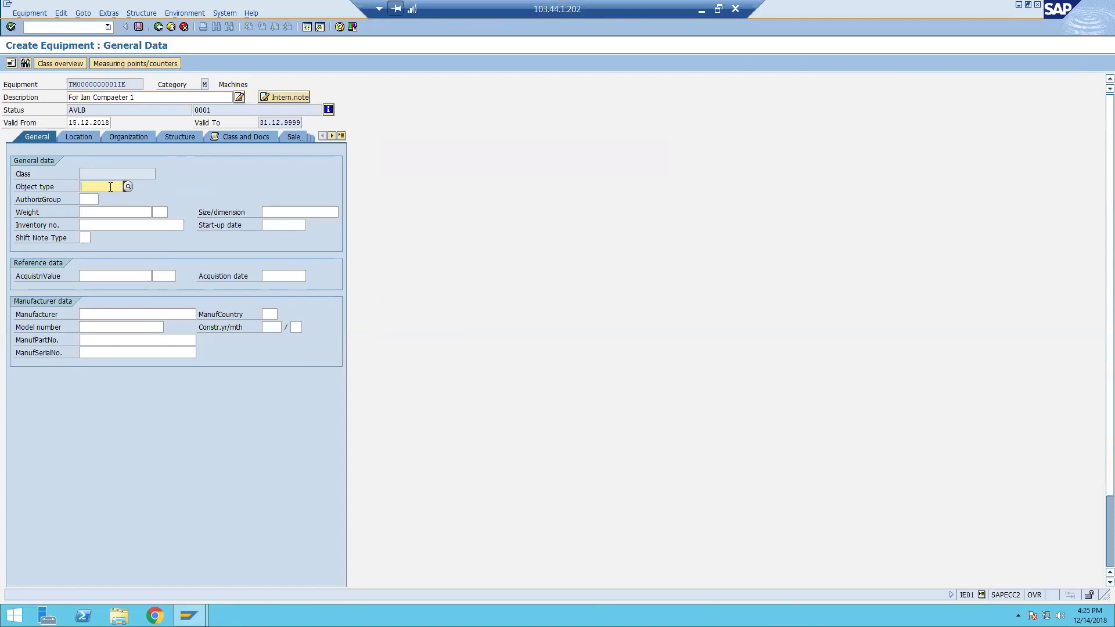
Browse the technical object type list and choose 1004 Motor as the object type.
click(127, 186)
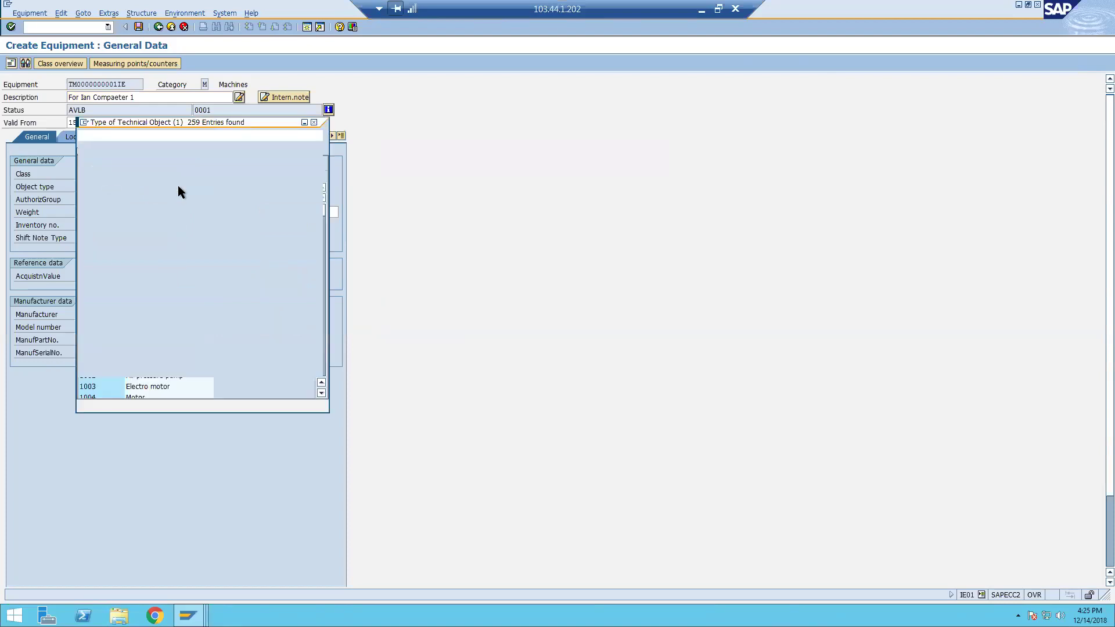
drag(418, 104, 539, 91)
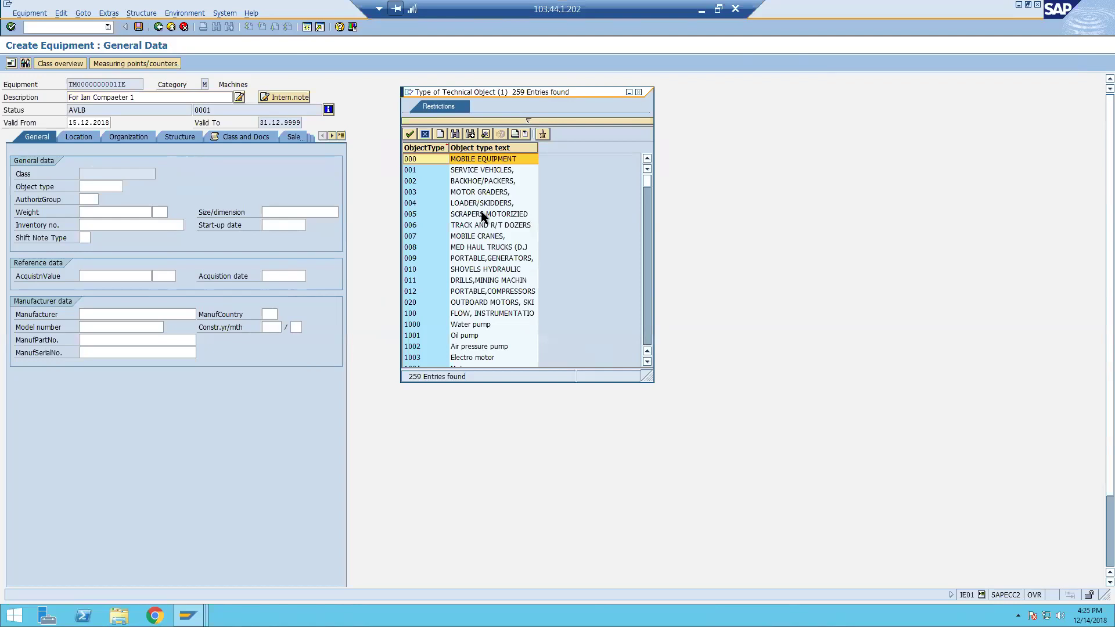
scroll(481, 216, down, 1)
scroll(474, 280, down, 2)
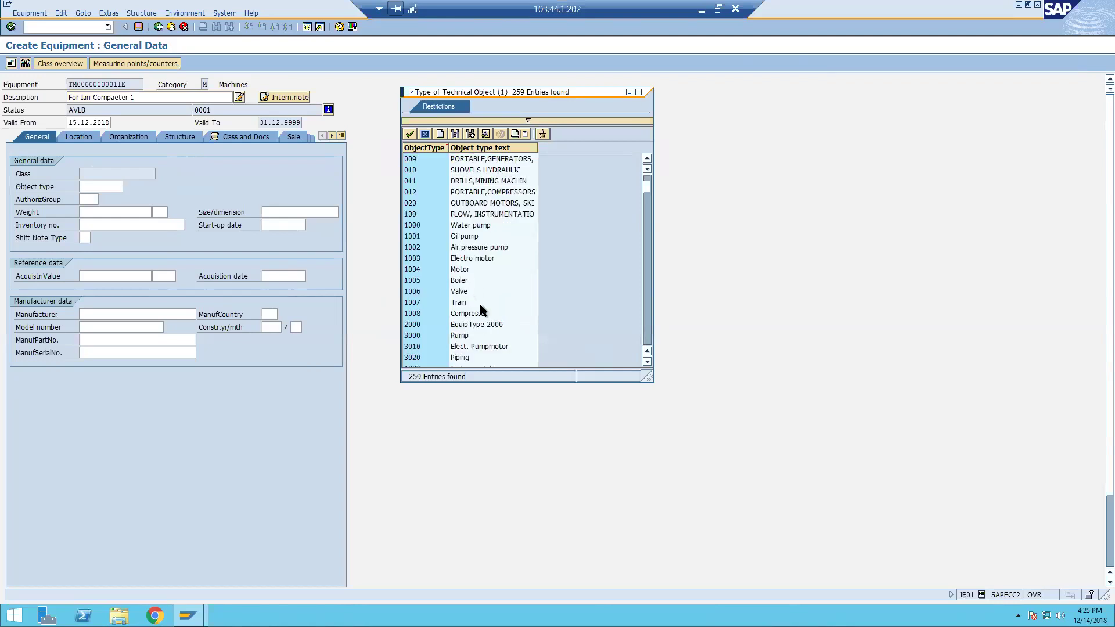
scroll(480, 283, down, 3)
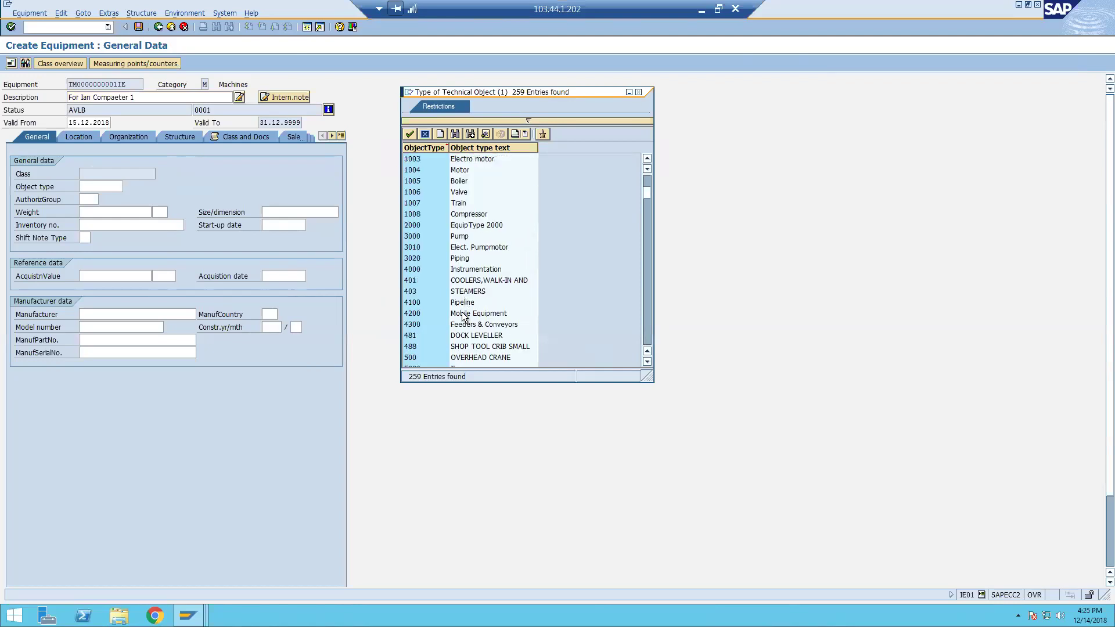
scroll(487, 280, down, 2)
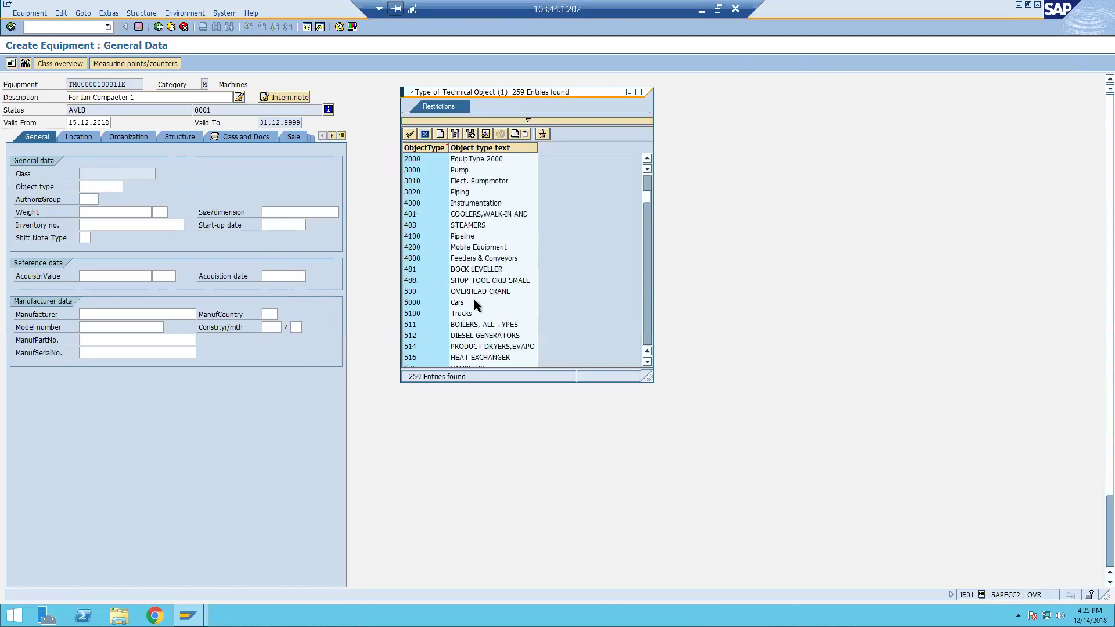
scroll(474, 299, down, 2)
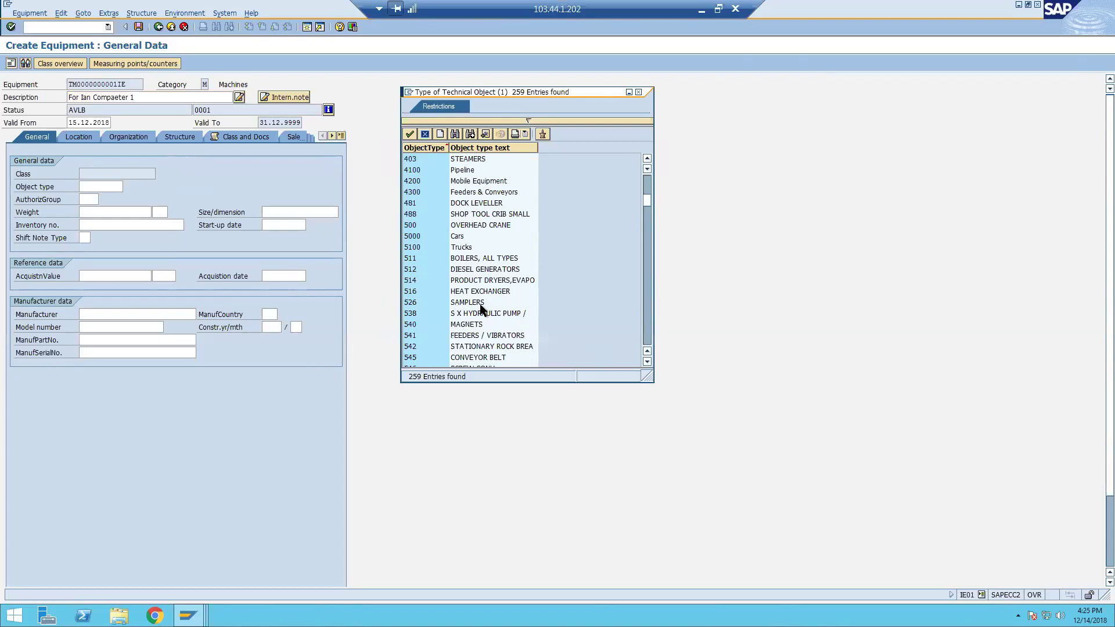
scroll(480, 305, down, 3)
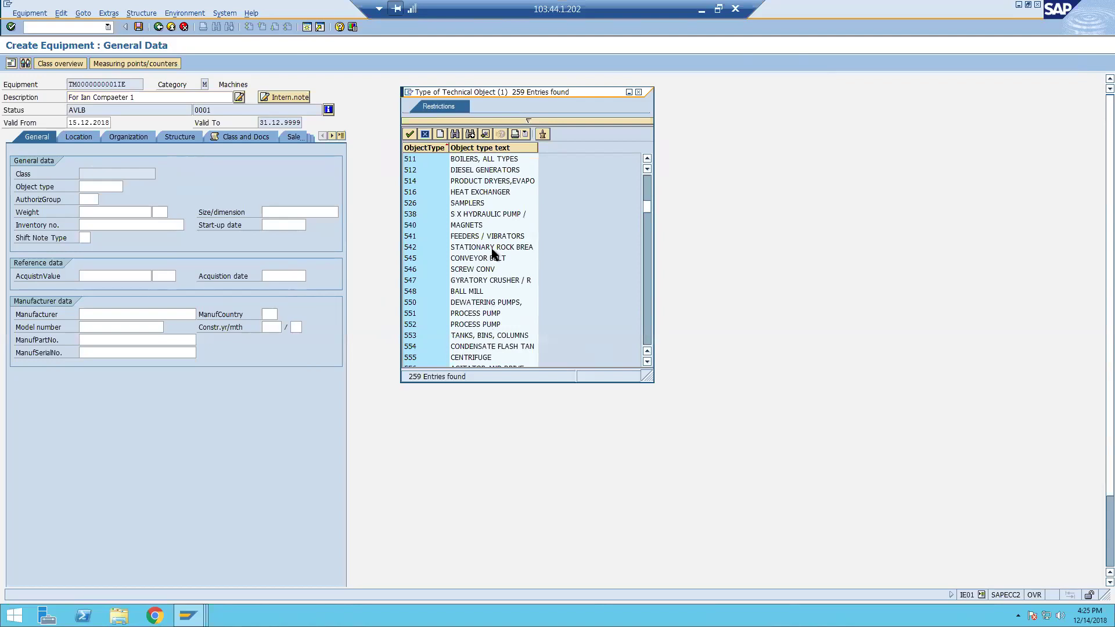
click(480, 204)
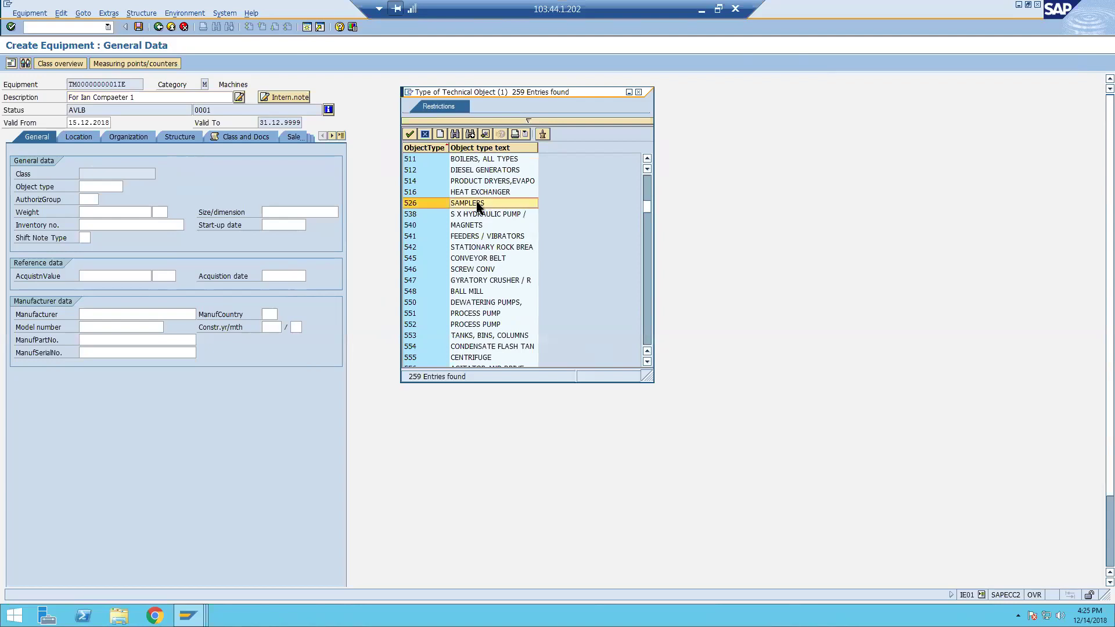
scroll(538, 263, up, 6)
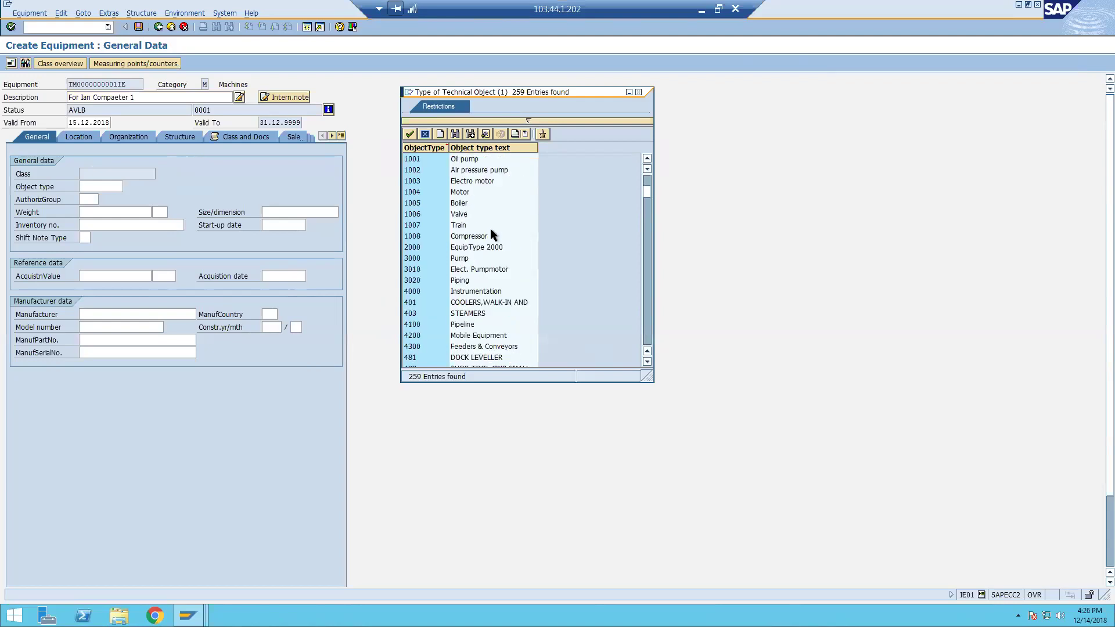
click(460, 215)
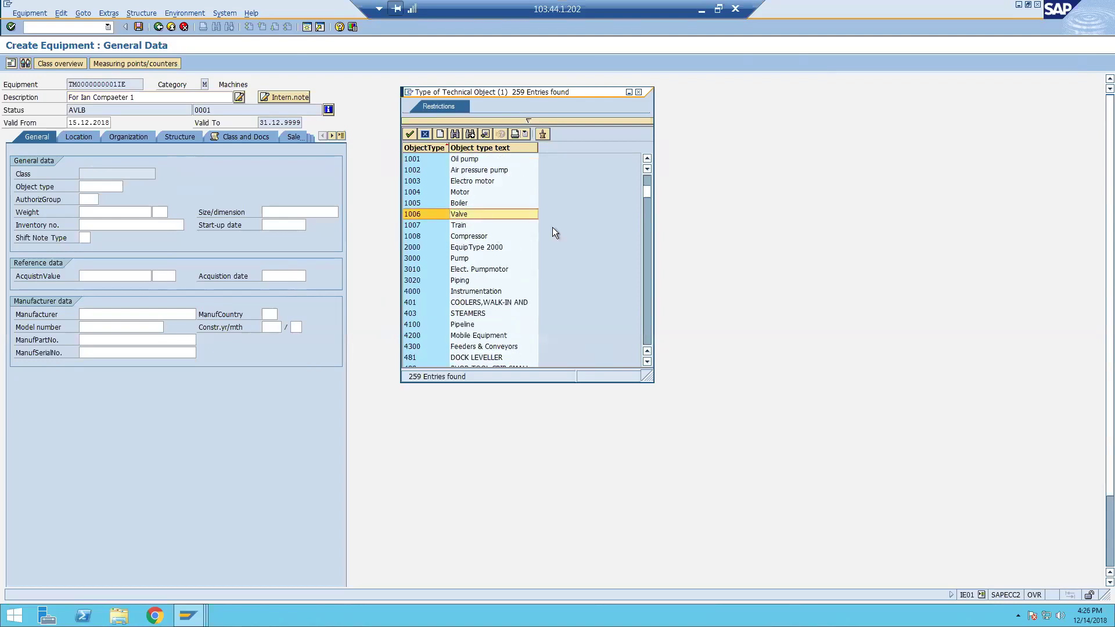
click(468, 204)
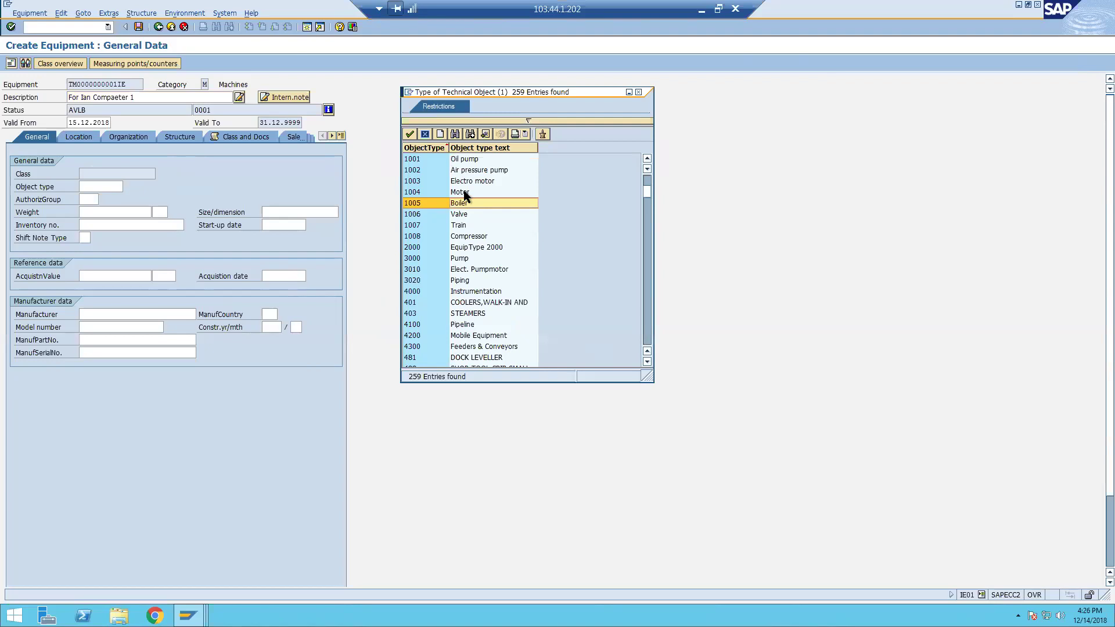
double_click(464, 193)
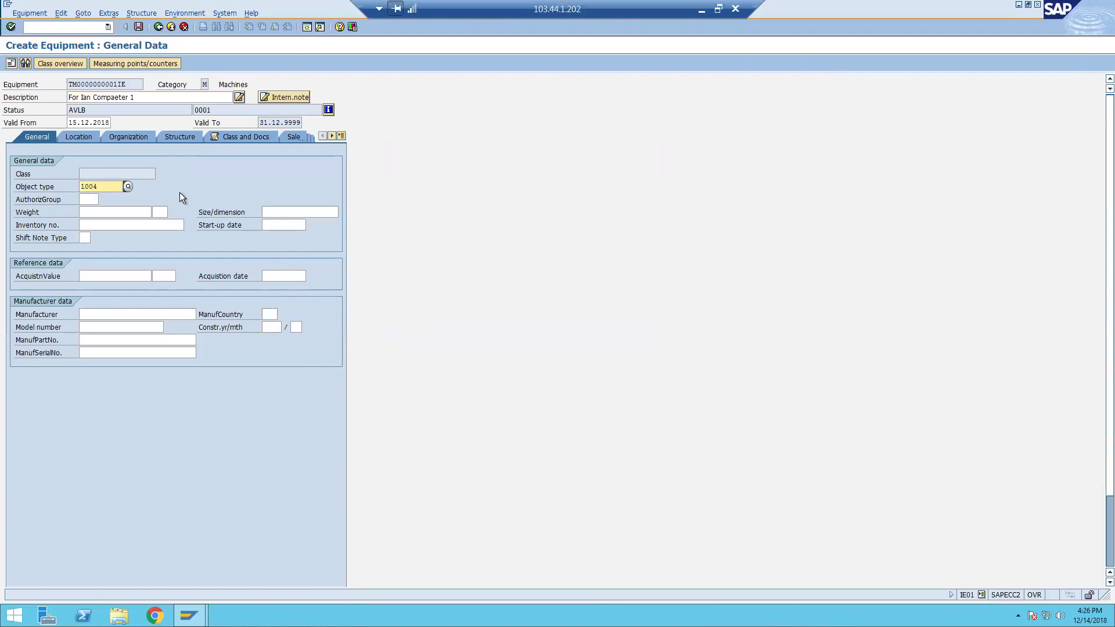
Enter weight 500 kg, size 500X400 and an inventory number in the general data.
key(Tab)
key(Tab)
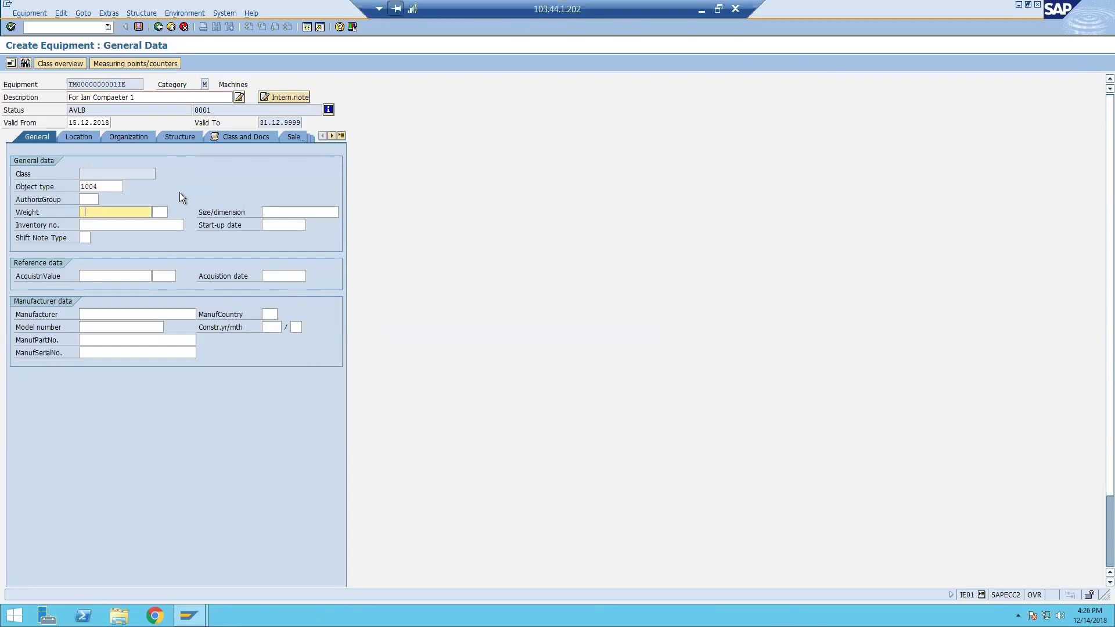
text(500)
key(Tab)
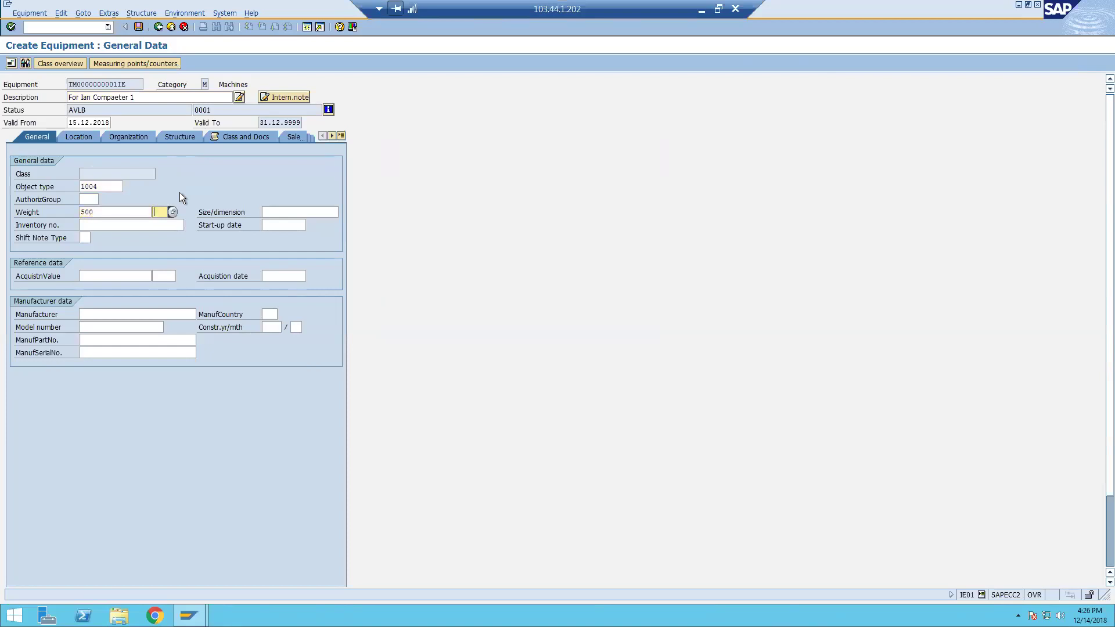
text(kg)
key(Tab)
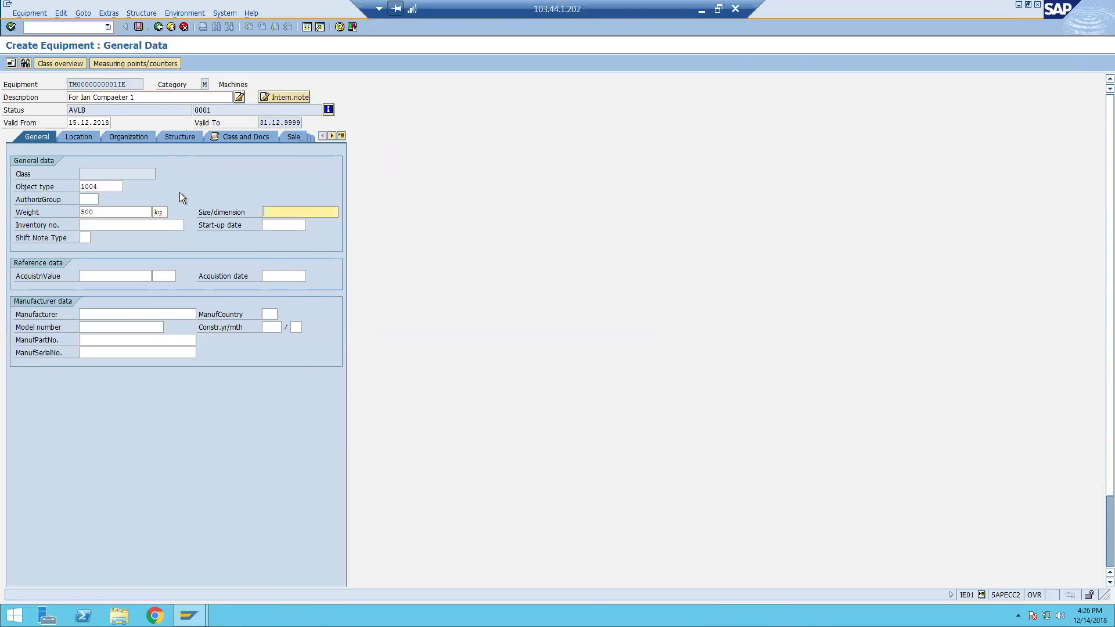
text(500X400)
key(Tab)
key(Tab)
key(shift+Tab)
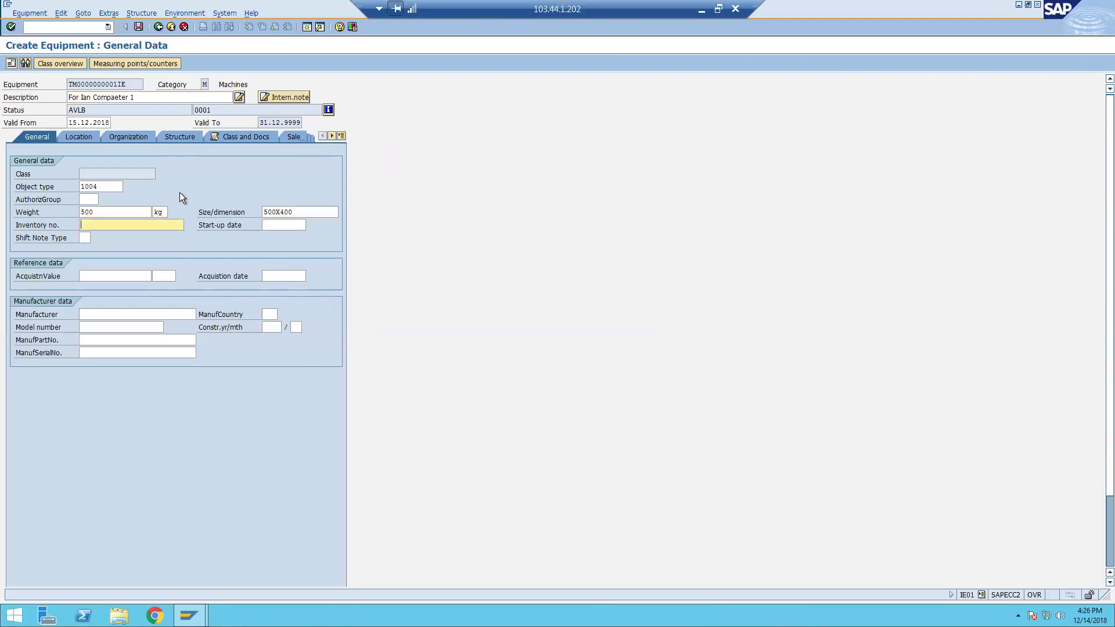
text(32483270``)
Set the acquisition value to 500 USD.
click(141, 277)
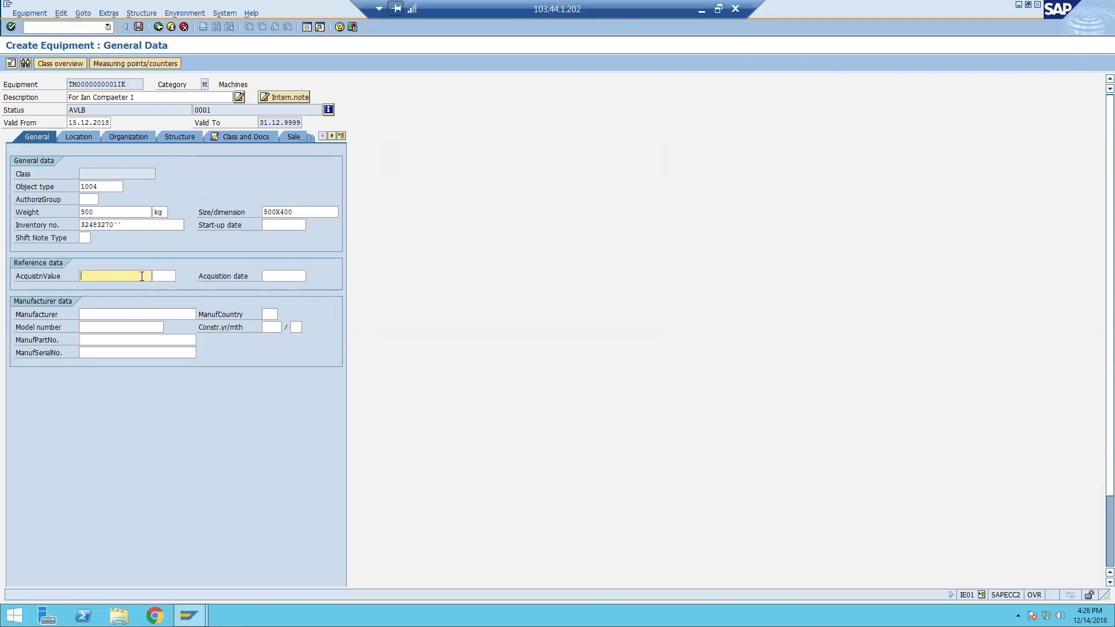
text(500)
key(Tab)
text(usd)
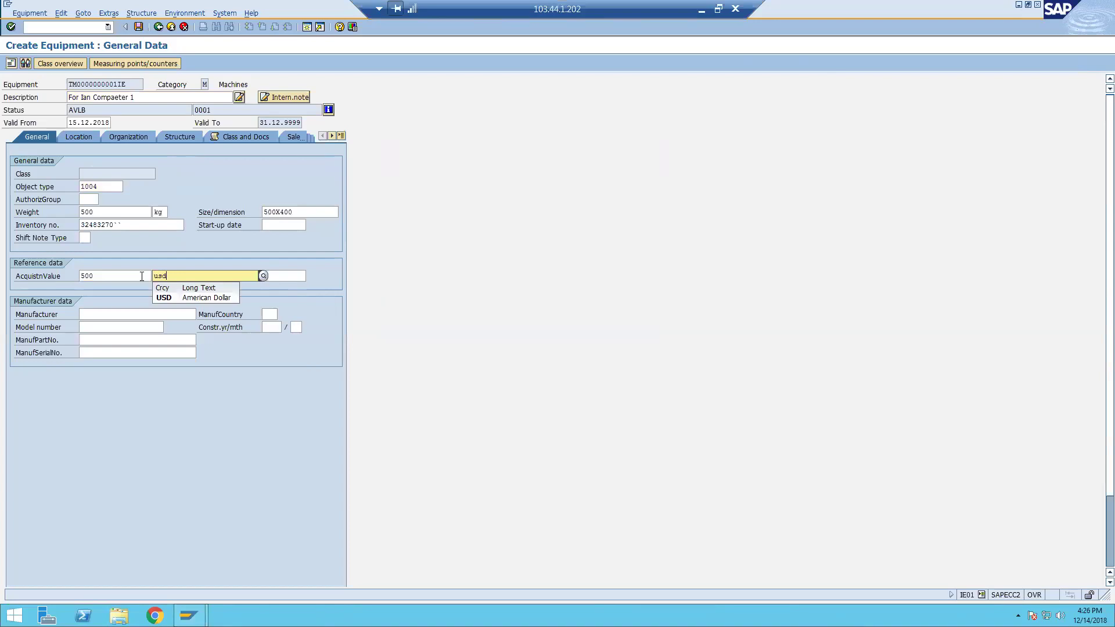
key(Tab)
key(Tab)
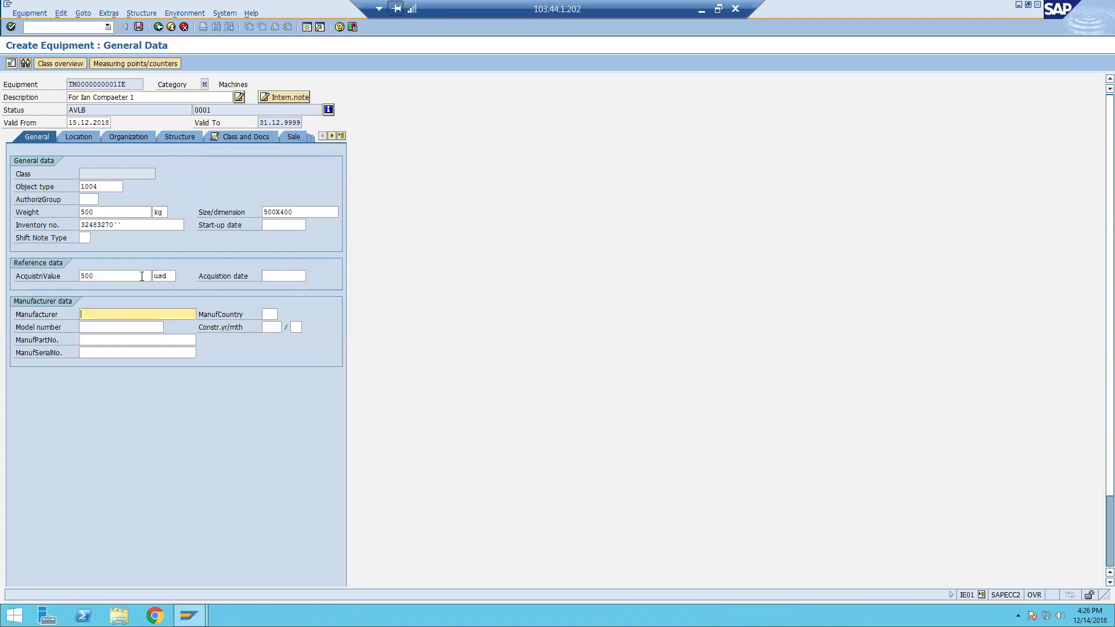
Enter manufacturer Suzuki and manufacturer country UK, then check the entries.
text(SIems)
key(BackSpace)
key(BackSpace)
key(BackSpace)
key(BackSpace)
key(BackSpace)
text(Pansaoin)
key(BackSpace)
key(BackSpace)
key(BackSpace)
key(BackSpace)
key(BackSpace)
key(BackSpace)
key(BackSpace)
key(BackSpace)
text(Suzuk)
key(Tab)
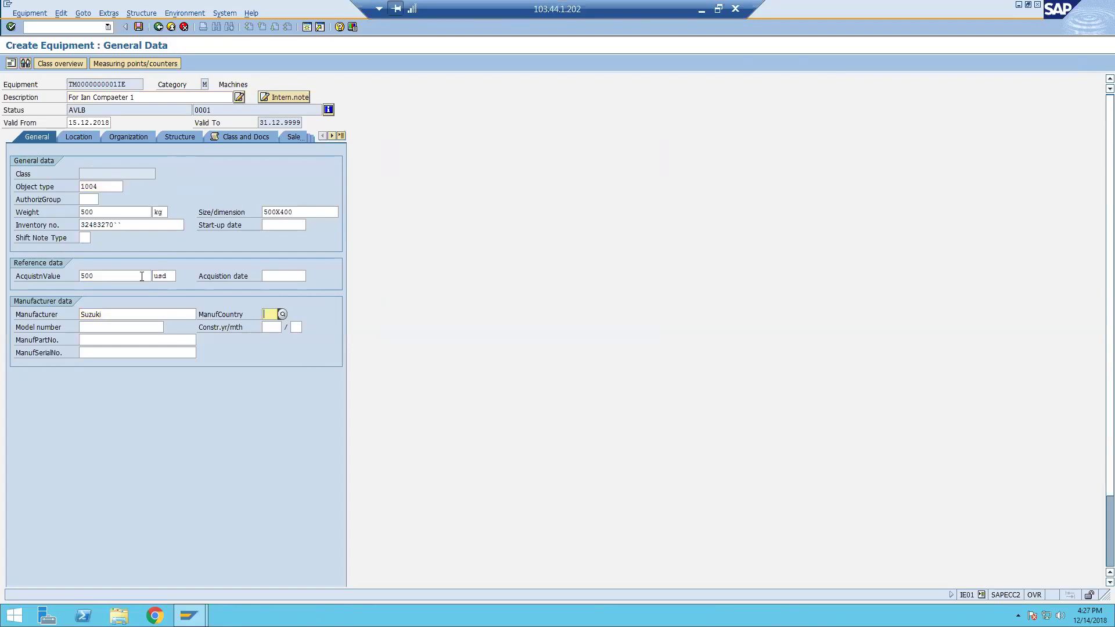
text(UK)
key(Return)
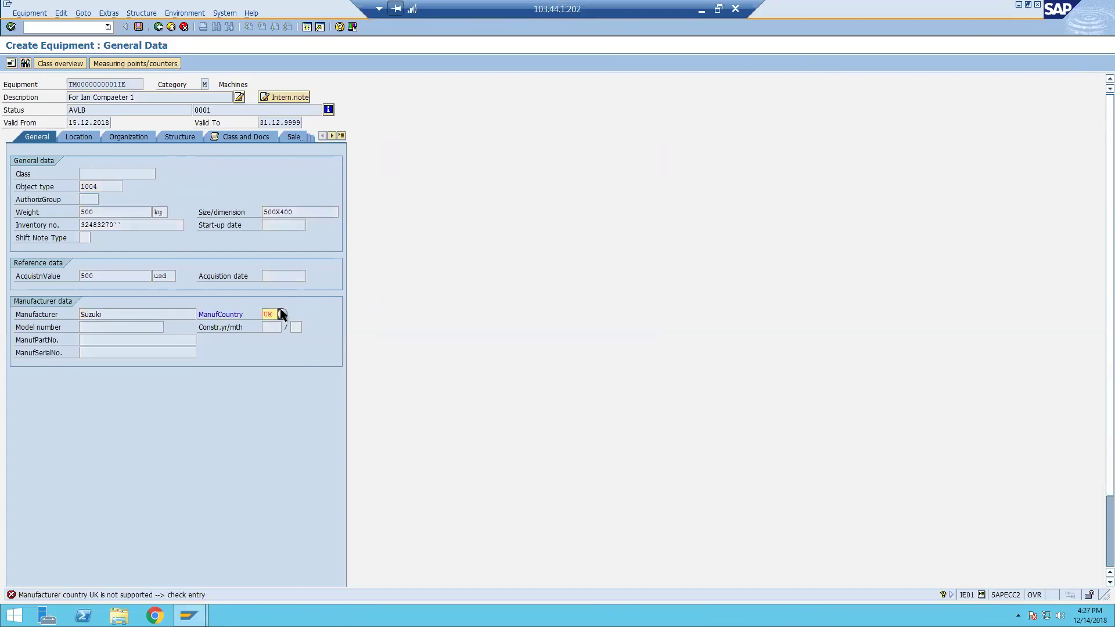
Pick GB Great Britain from the country-of-manufacture list and confirm the general data.
click(281, 314)
scroll(329, 396, down, 6)
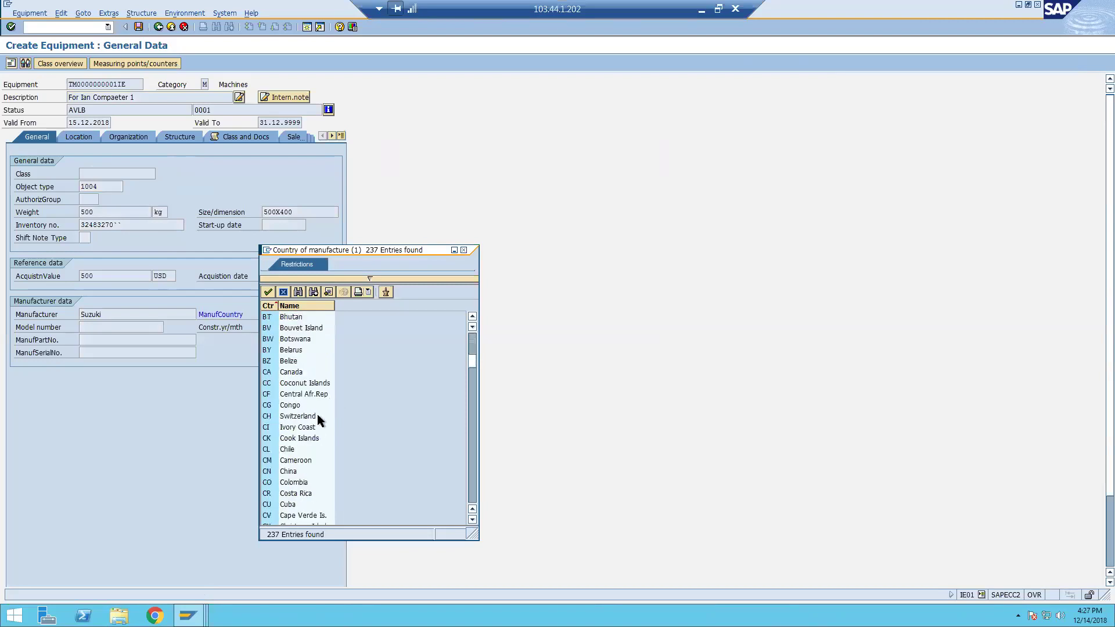
scroll(302, 459, down, 10)
scroll(302, 459, down, 5)
scroll(302, 459, down, 4)
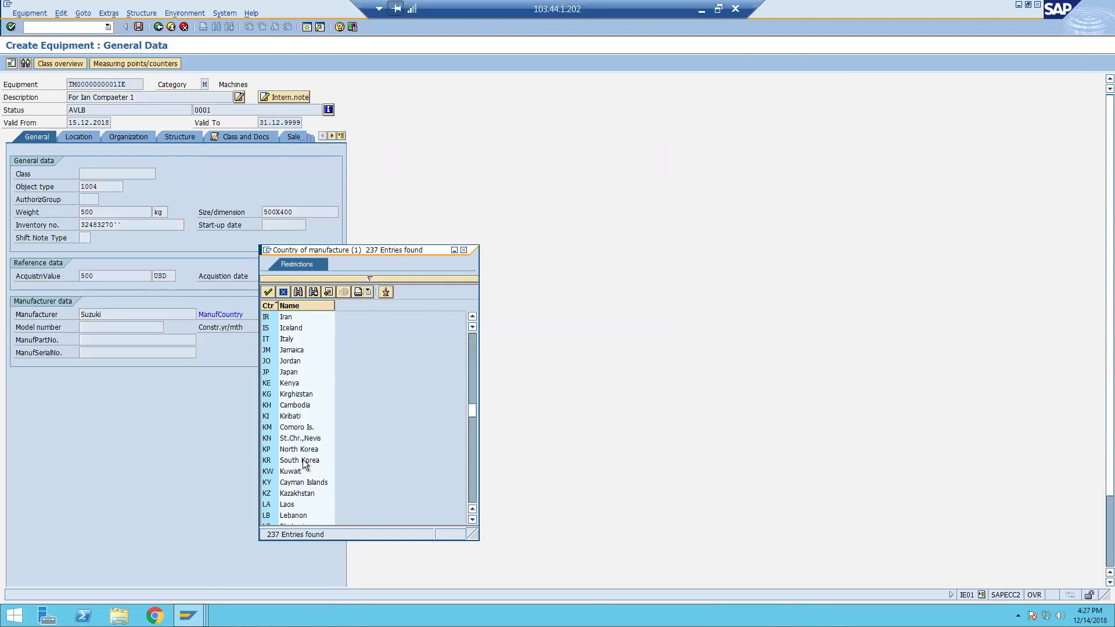
scroll(303, 463, down, 1)
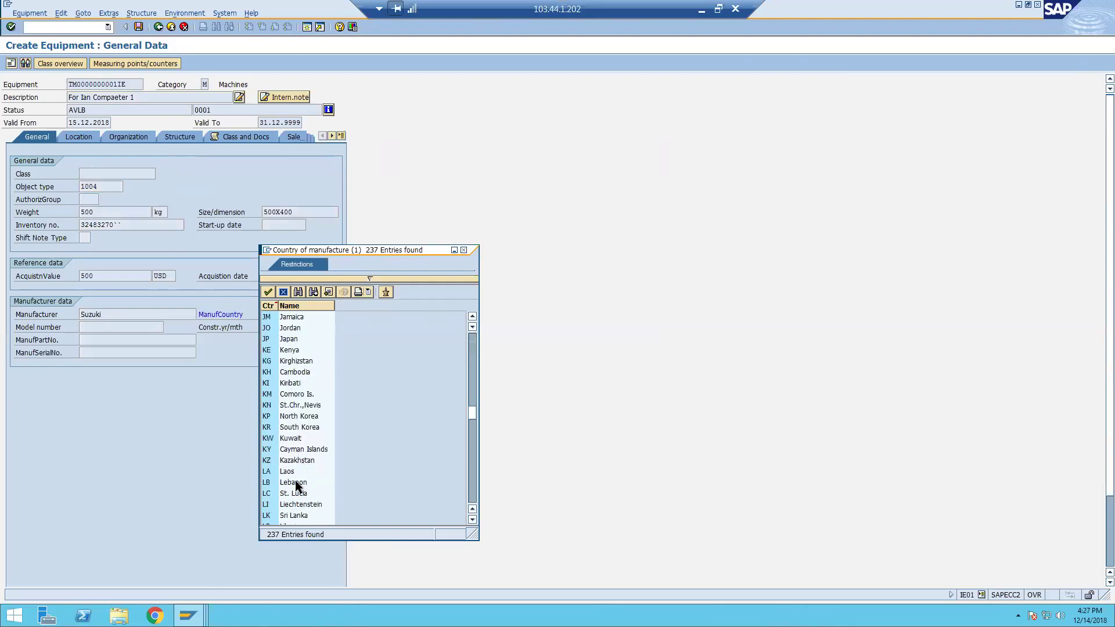
scroll(301, 451, up, 3)
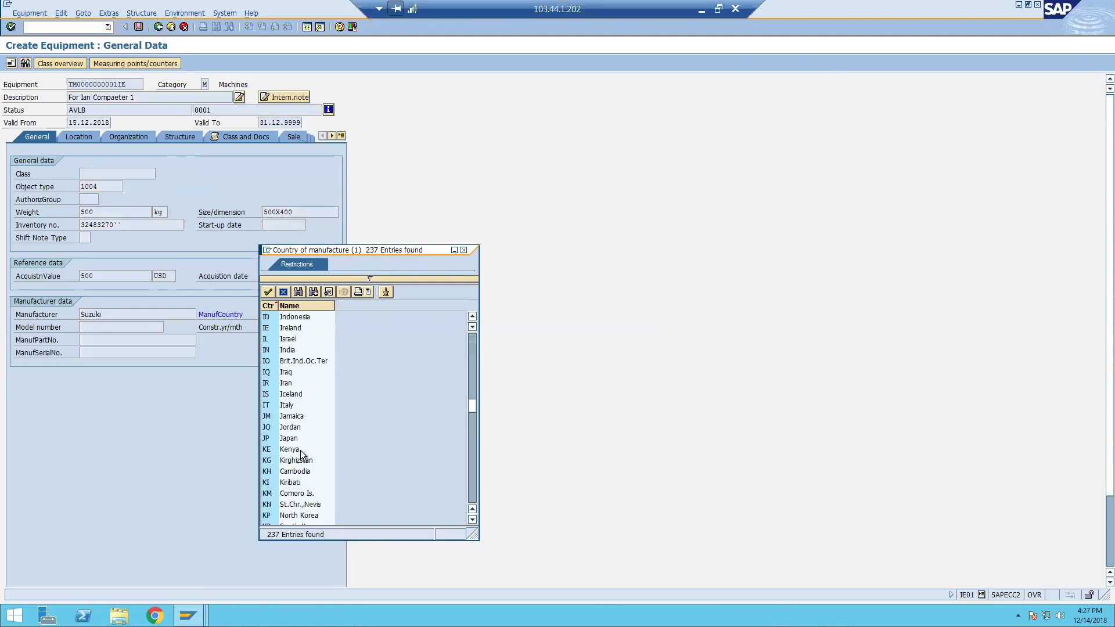
scroll(302, 403, up, 5)
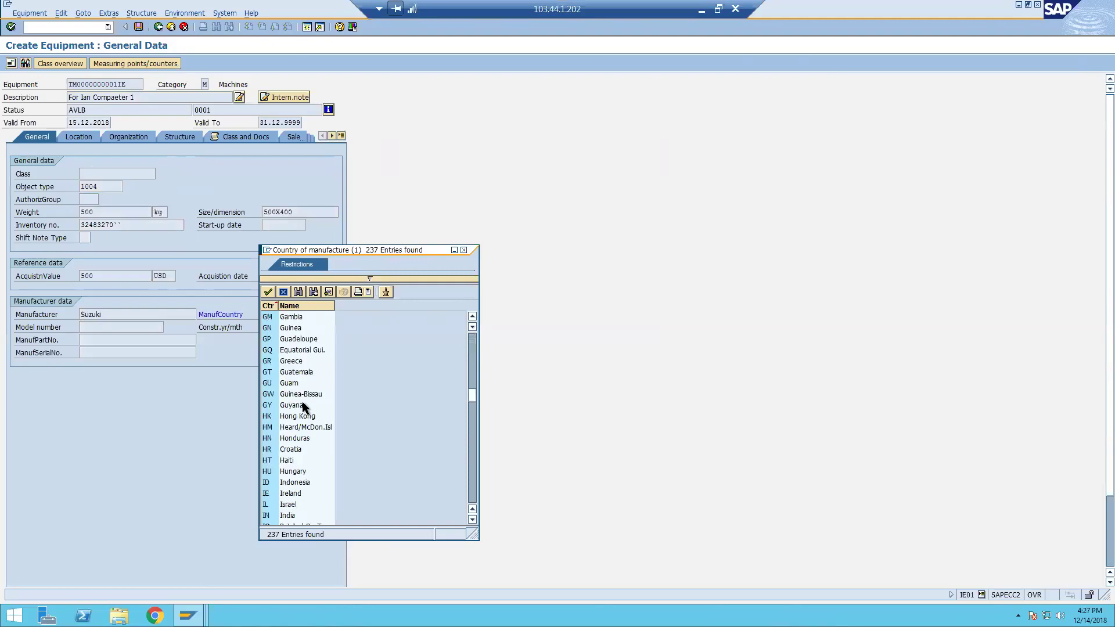
scroll(311, 346, up, 5)
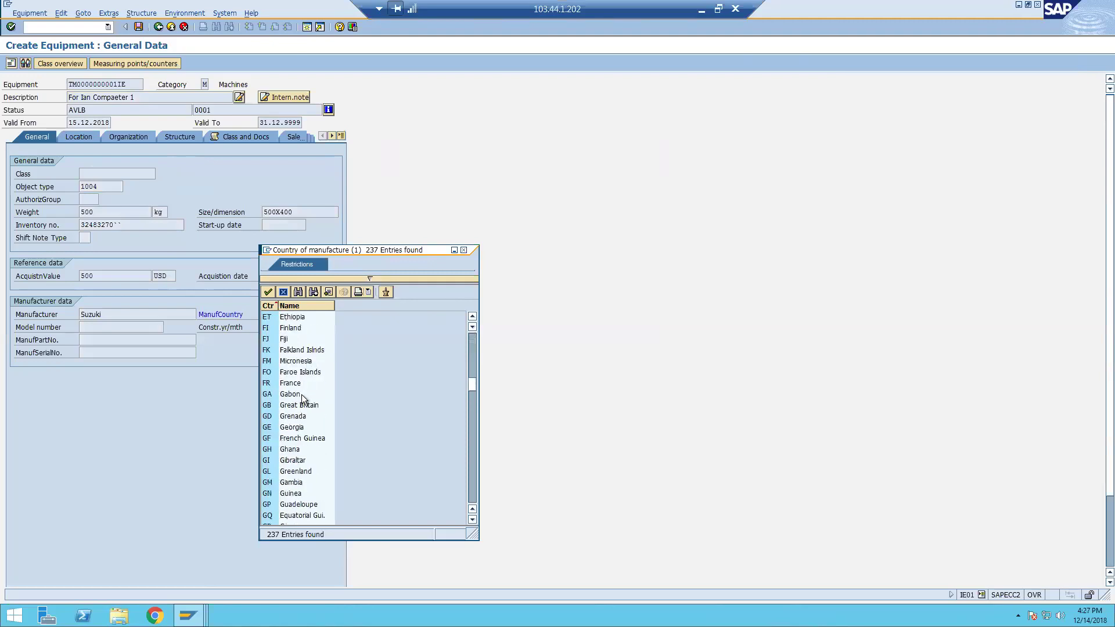
scroll(301, 396, down, 3)
scroll(284, 467, down, 5)
scroll(312, 462, down, 1)
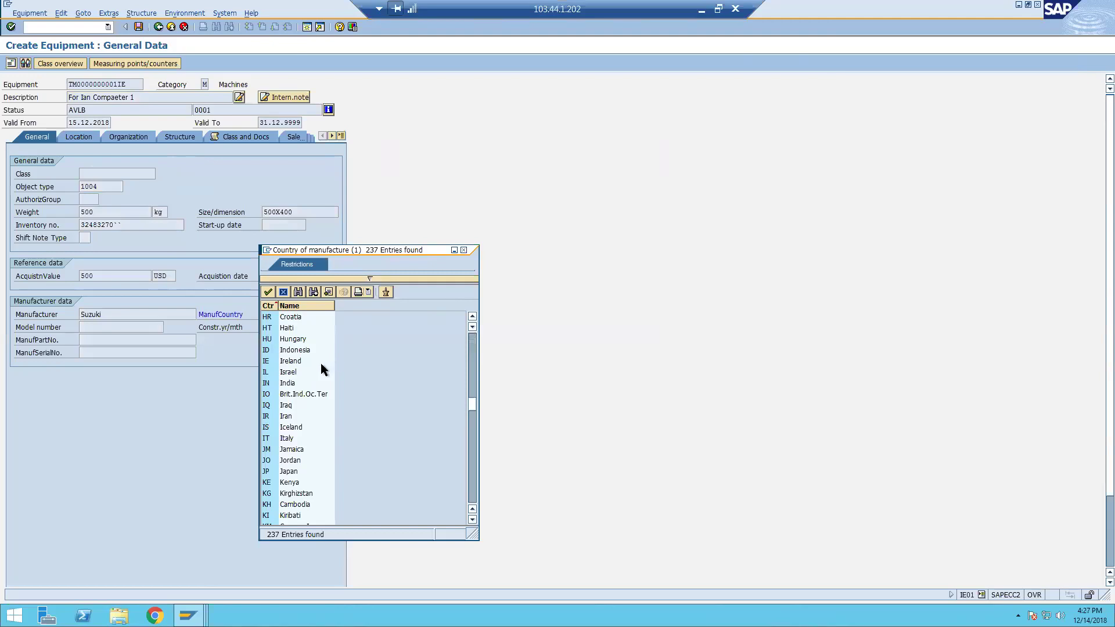
scroll(321, 363, up, 4)
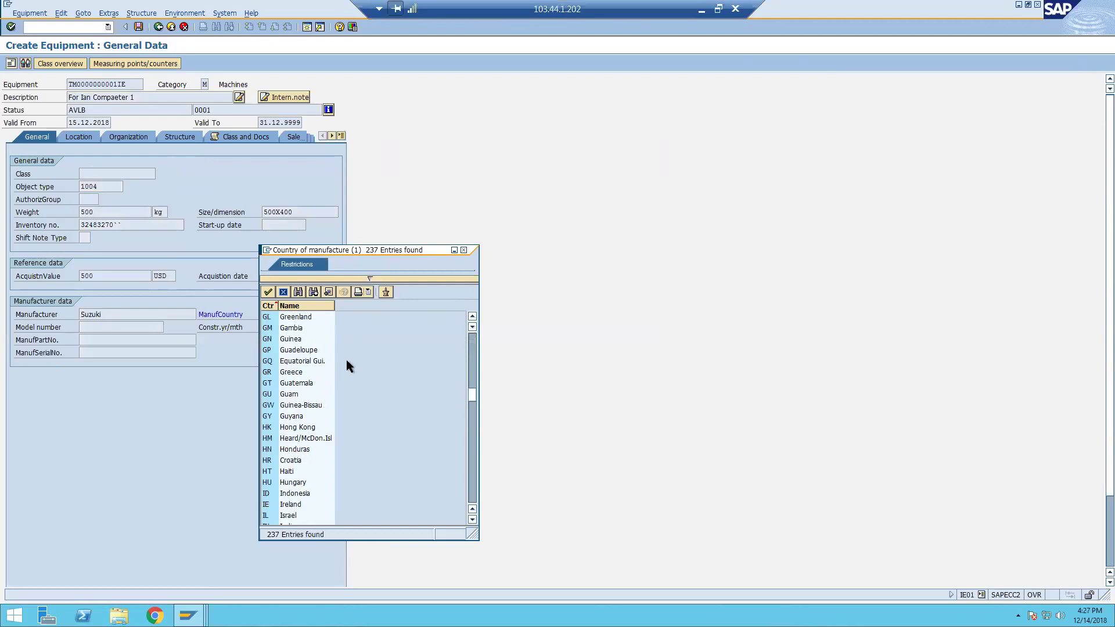
scroll(347, 362, up, 2)
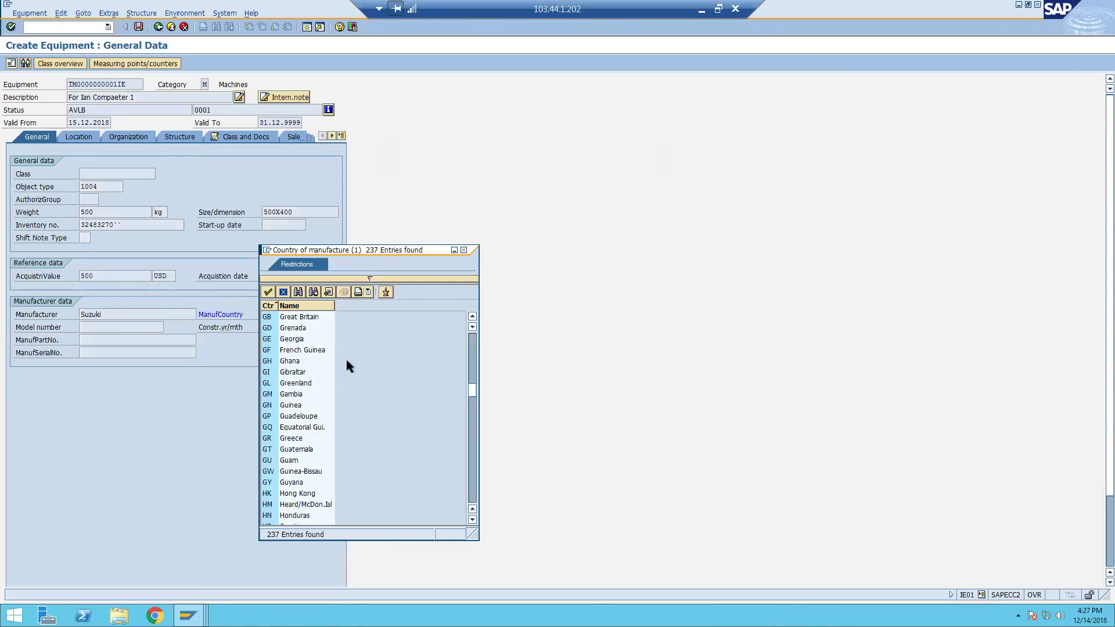
double_click(311, 318)
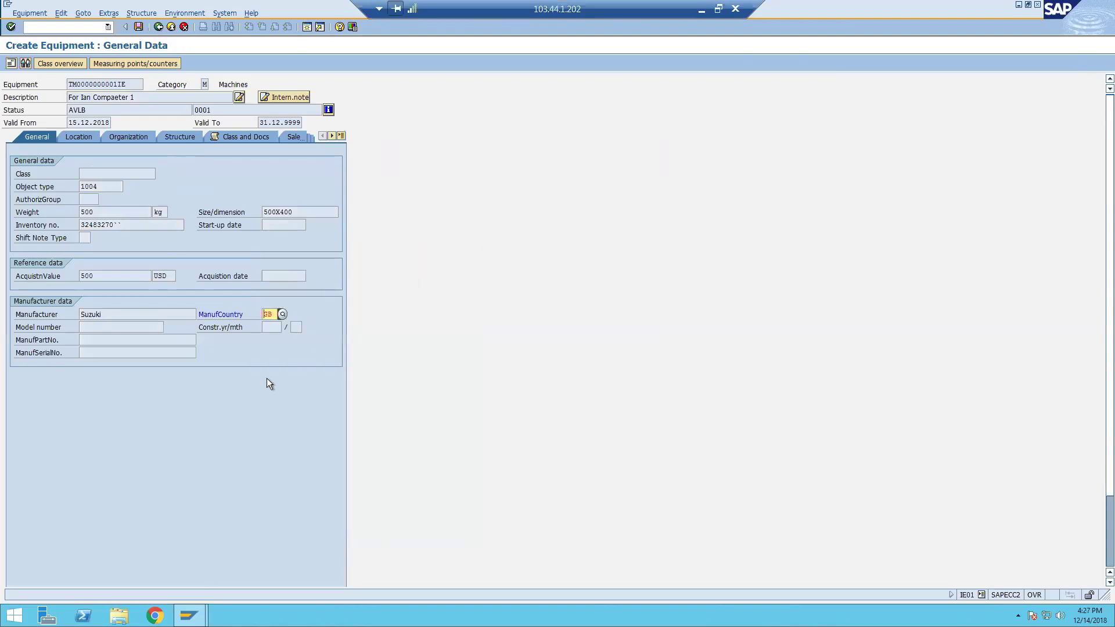
key(Return)
Enter model number In34 and construction year 2018, month 12.
click(136, 332)
text(In34)
key(Tab)
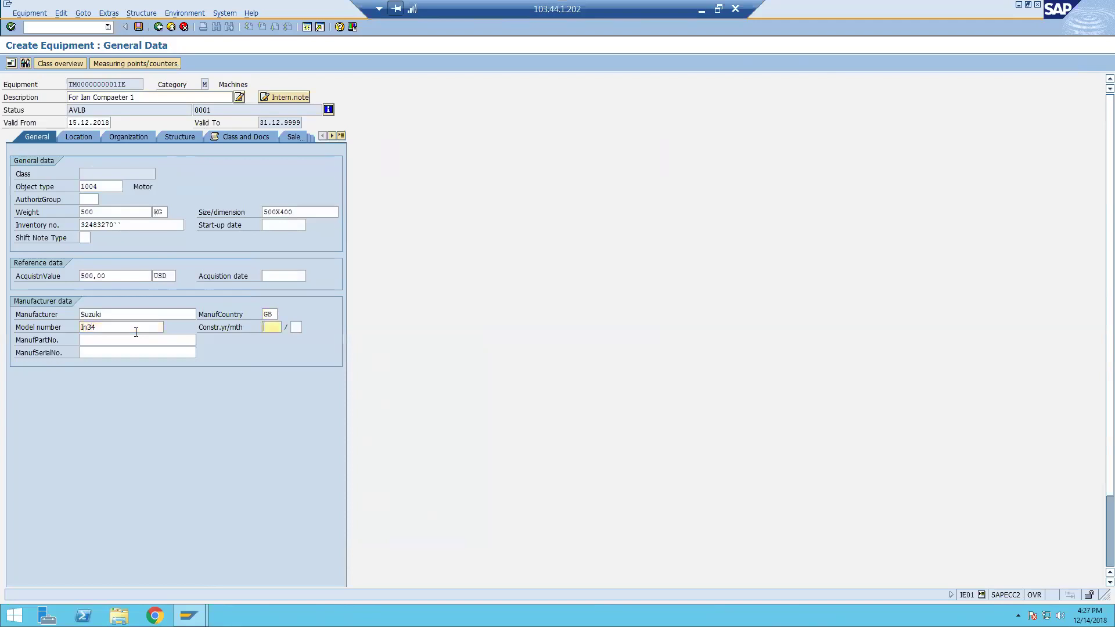
key(Tab)
key(shift+Tab)
text(29)
key(BackSpace)
text(018)
key(Tab)
text(12)
key(Tab)
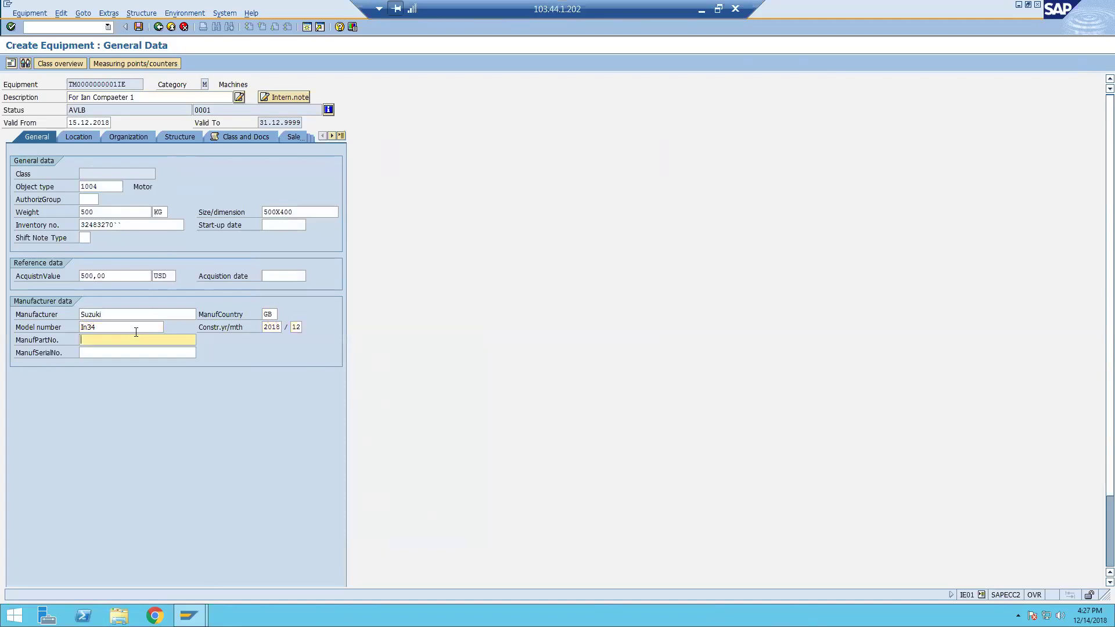
Enter manufacturer part number 383jj3j, leave the serial number empty, and go to Location.
text(383jj3j)
key(Tab)
text(hjf)
key(Insert)
key(BackSpace)
key(BackSpace)
key(BackSpace)
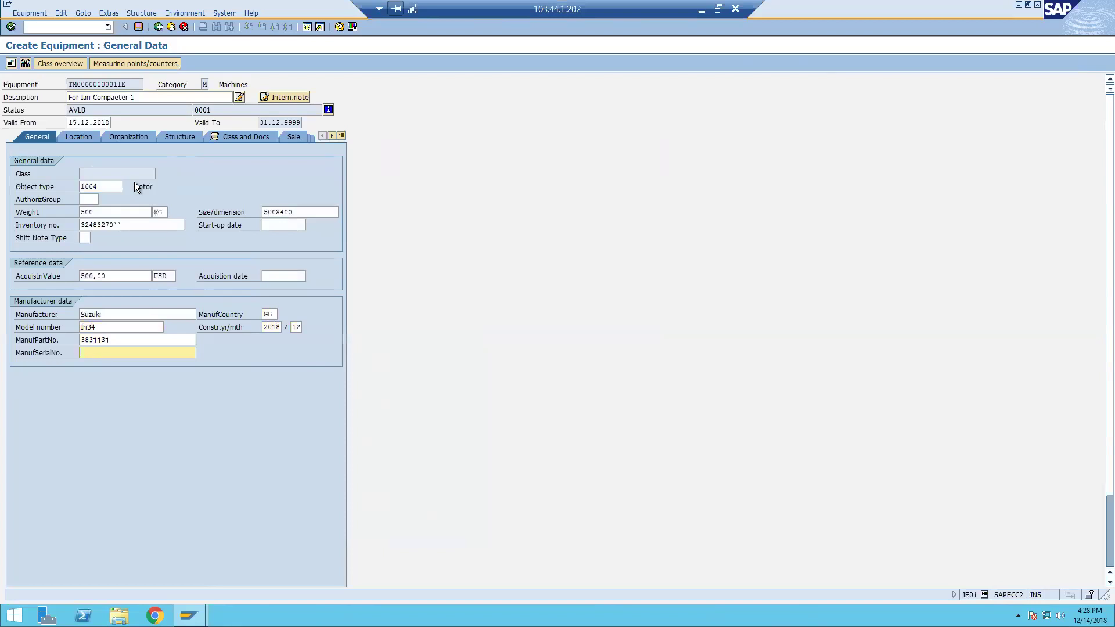
key(ctrl+Page_Down)
click(93, 174)
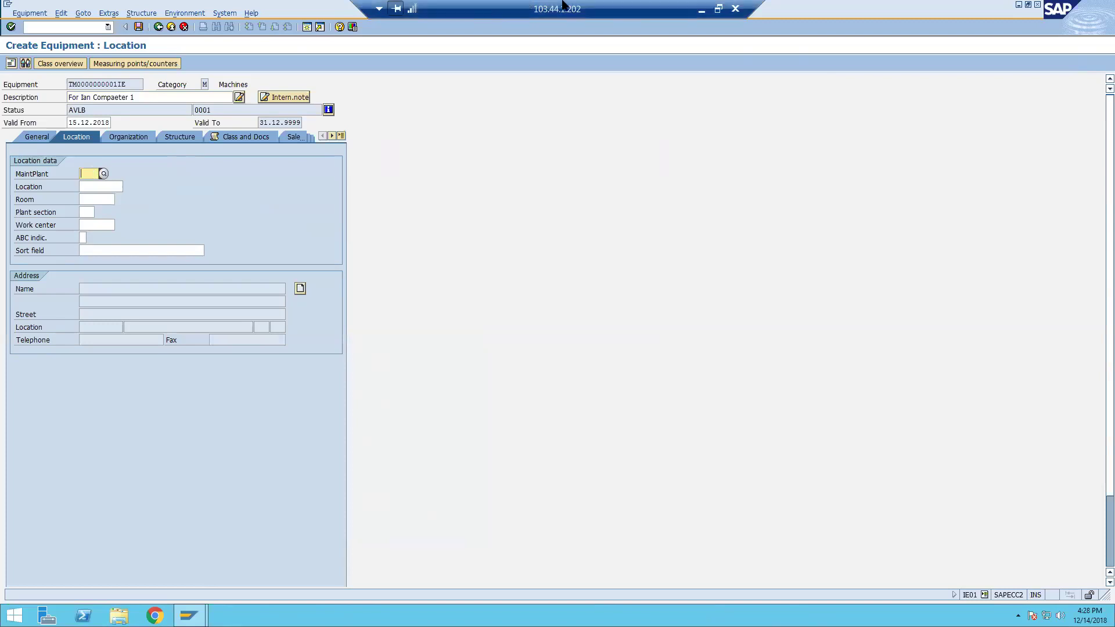
In Excel, change cell P21 from 'mother' to 'Mother'.
click(719, 9)
click(54, 615)
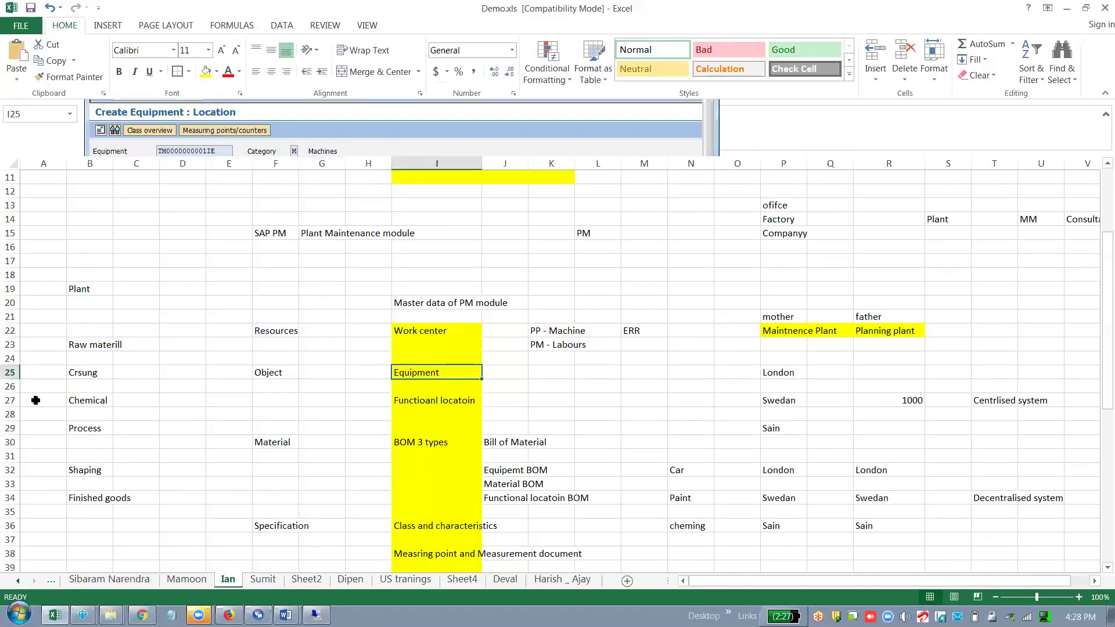
click(794, 318)
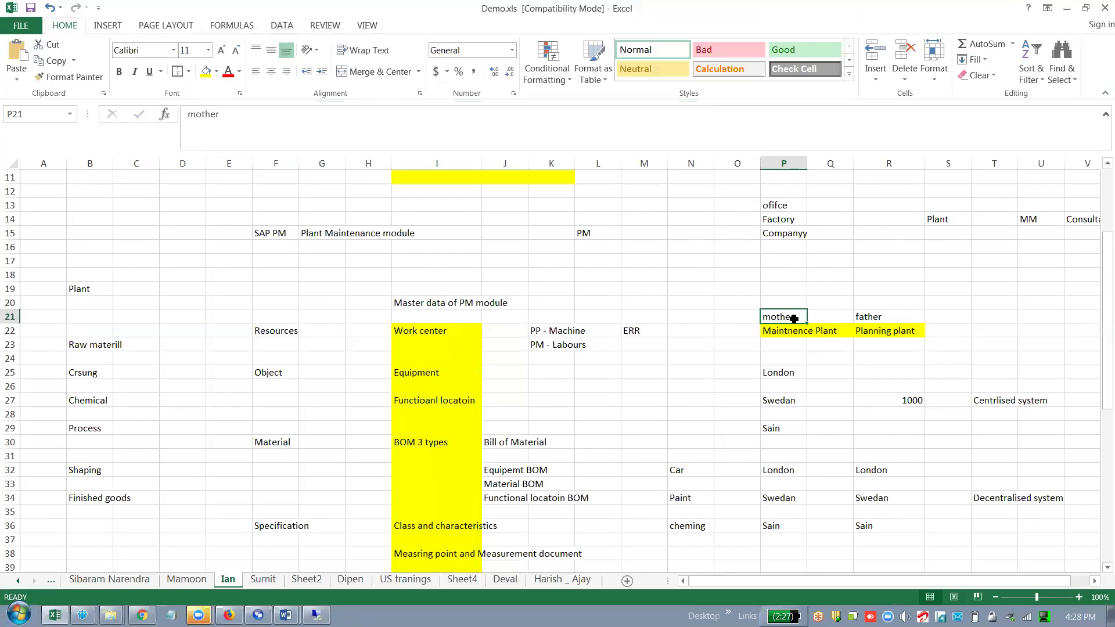
double_click(793, 319)
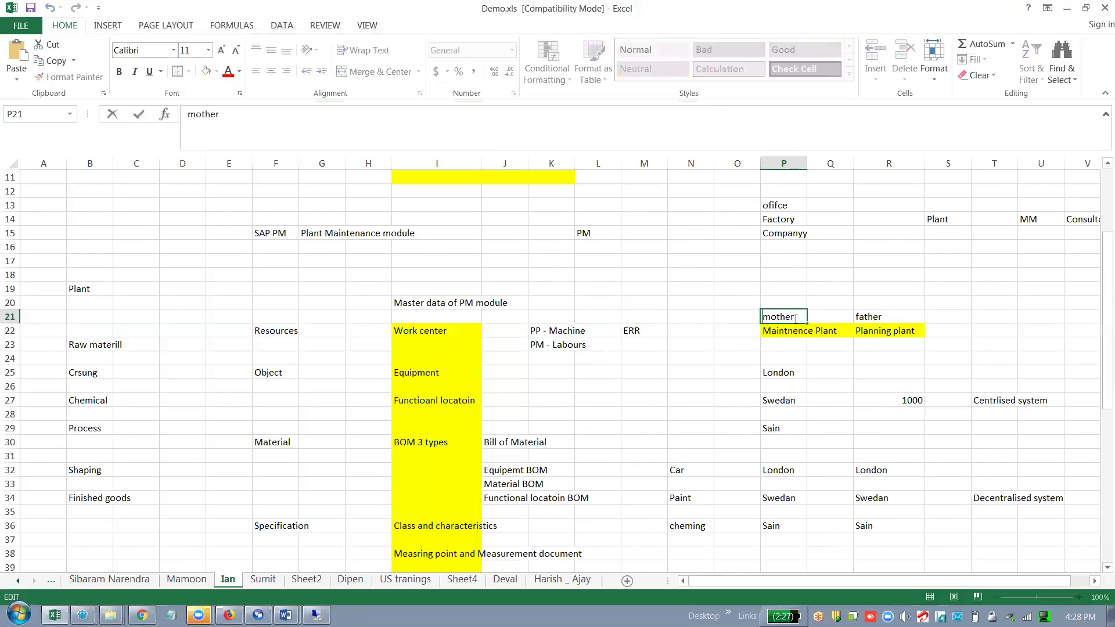
key(Home)
key(Delete)
text(M)
key(Return)
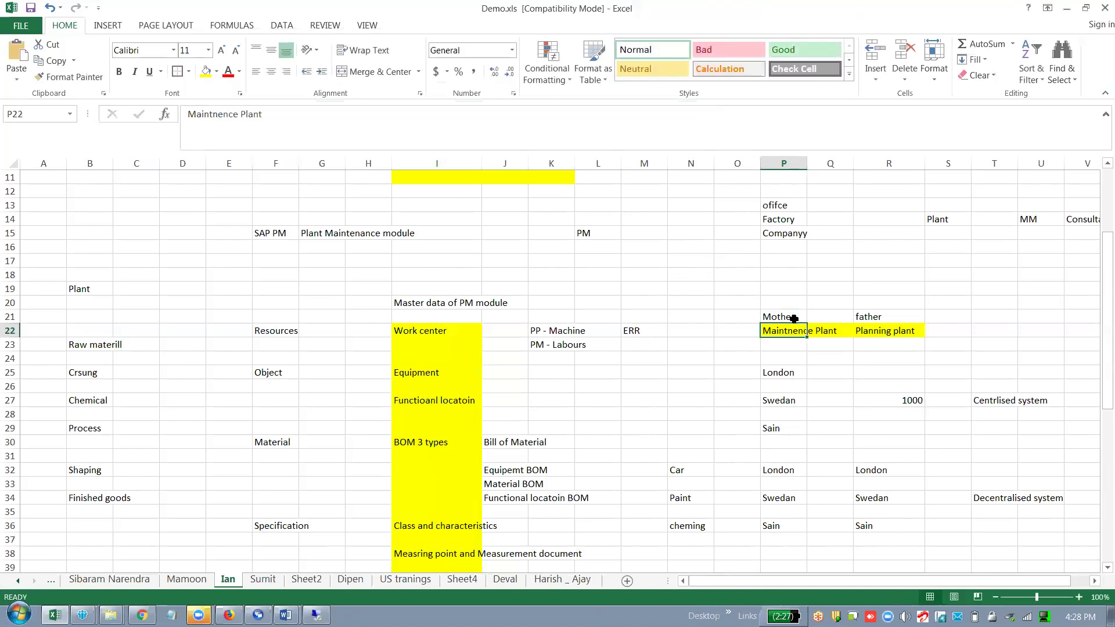
Save Demo.xls in its older format and return to the SAP session.
click(718, 356)
key(ctrl+s)
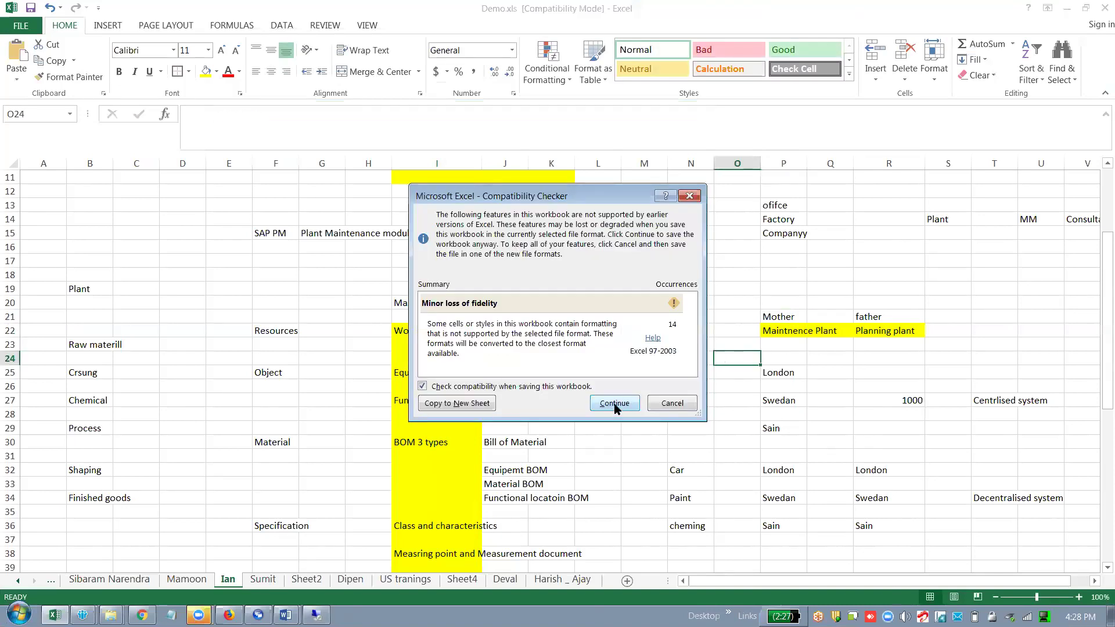
click(614, 403)
click(597, 400)
key(alt+Tab)
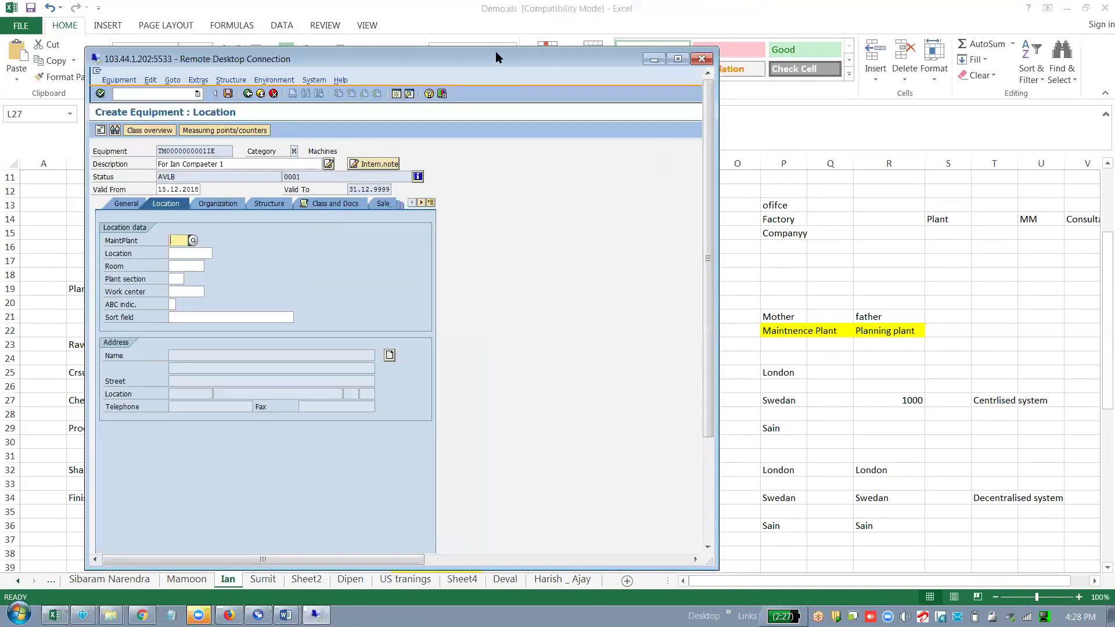
Set maintenance plant 1000 and location 998 from the location list.
double_click(496, 51)
text(1000)
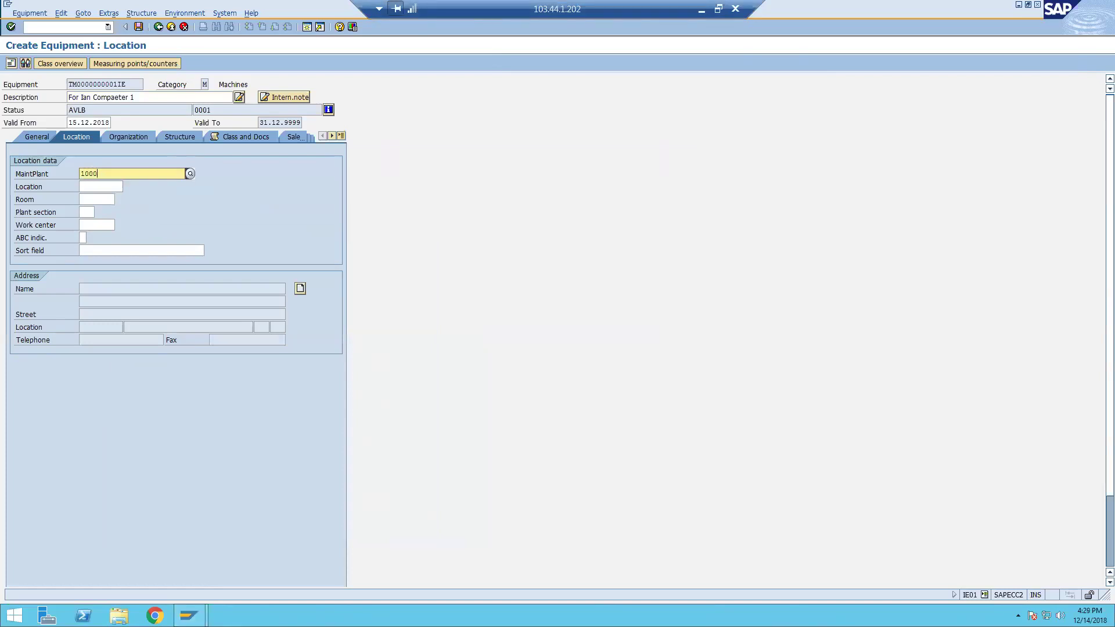
key(Tab)
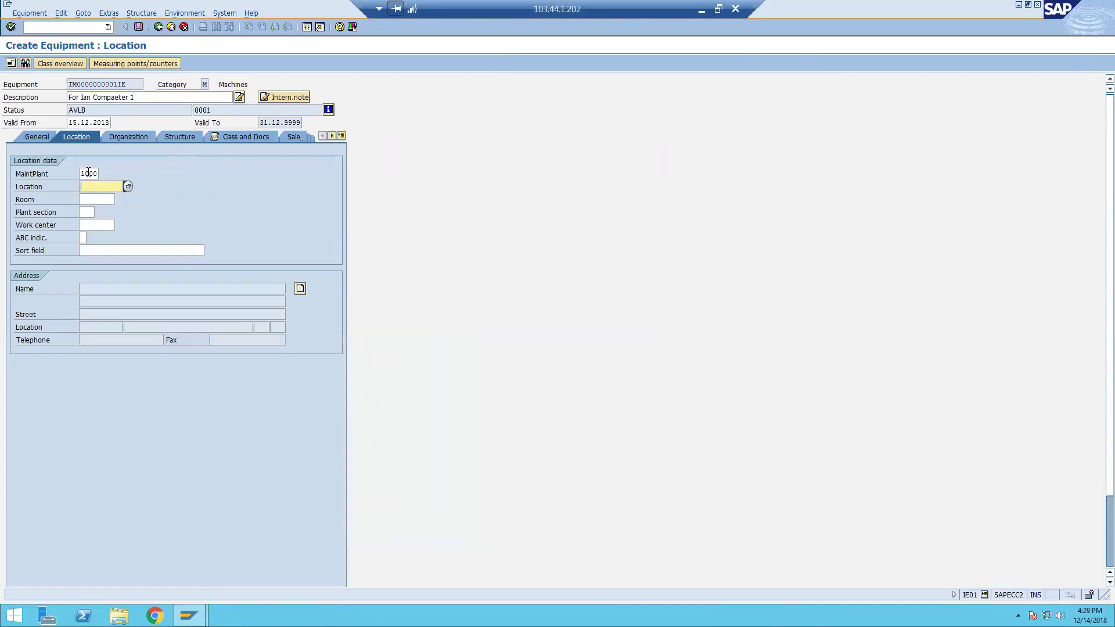
key(F4)
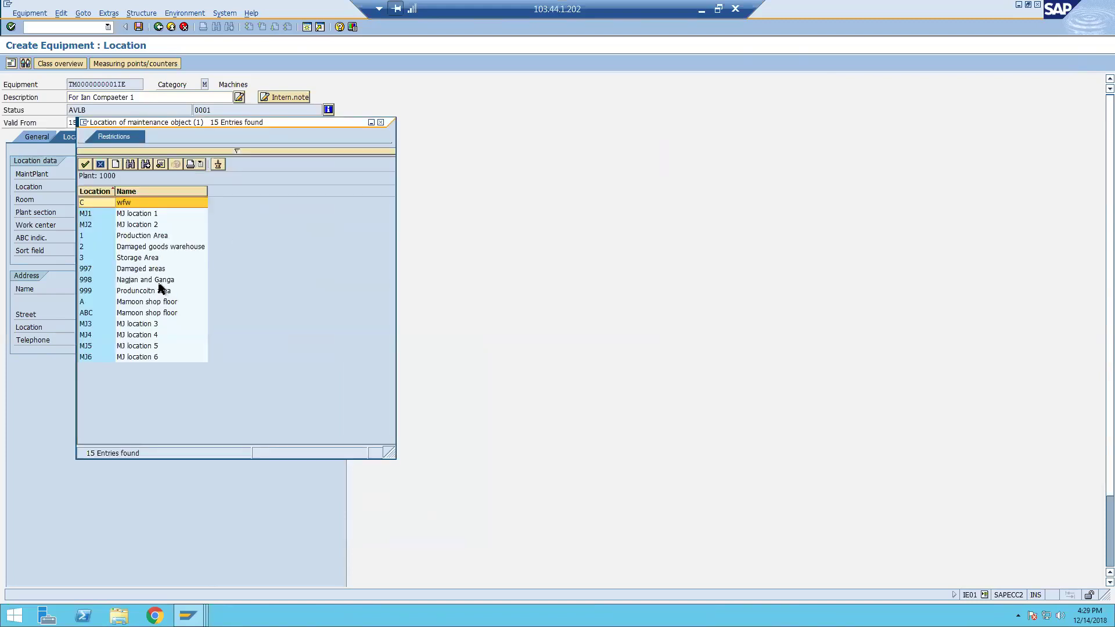
double_click(159, 282)
Enter room MCHR1 and bring up the plant section list.
key(Tab)
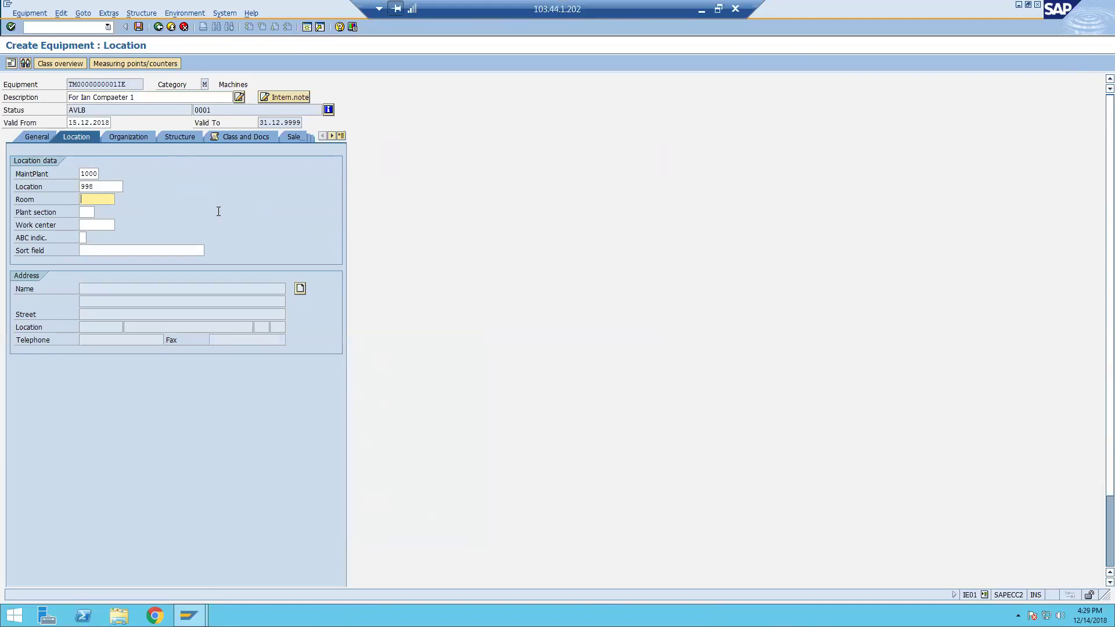
text(CER1)
key(BackSpace)
key(BackSpace)
key(BackSpace)
key(BackSpace)
text(MCHR1)
key(Tab)
key(F4)
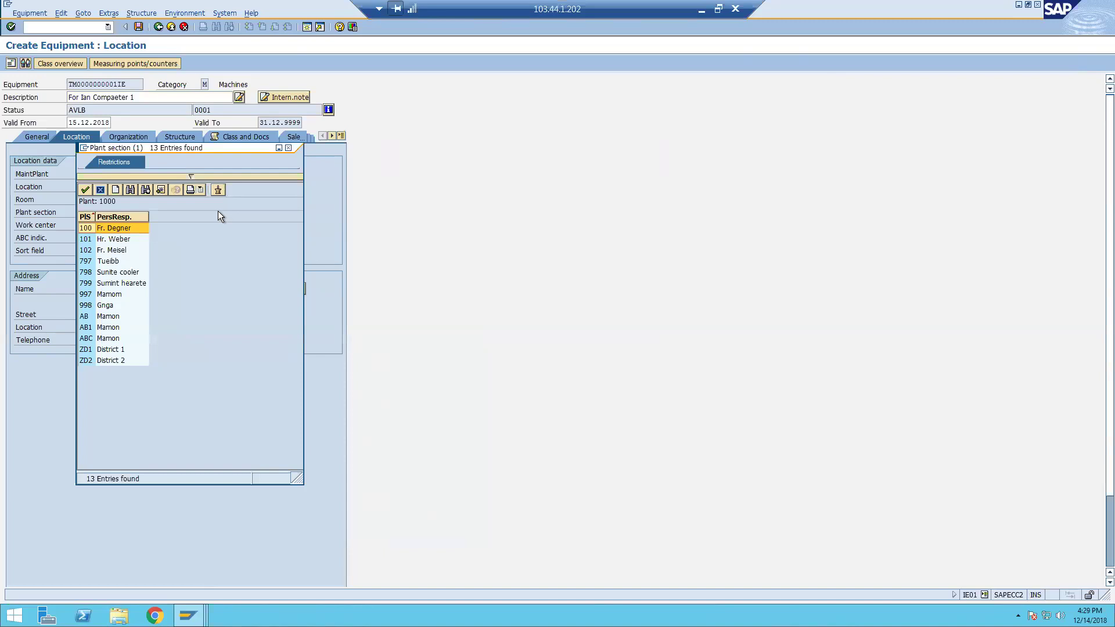
Set plant section 799 and work center IAN1, and validate the entries.
click(132, 285)
double_click(121, 283)
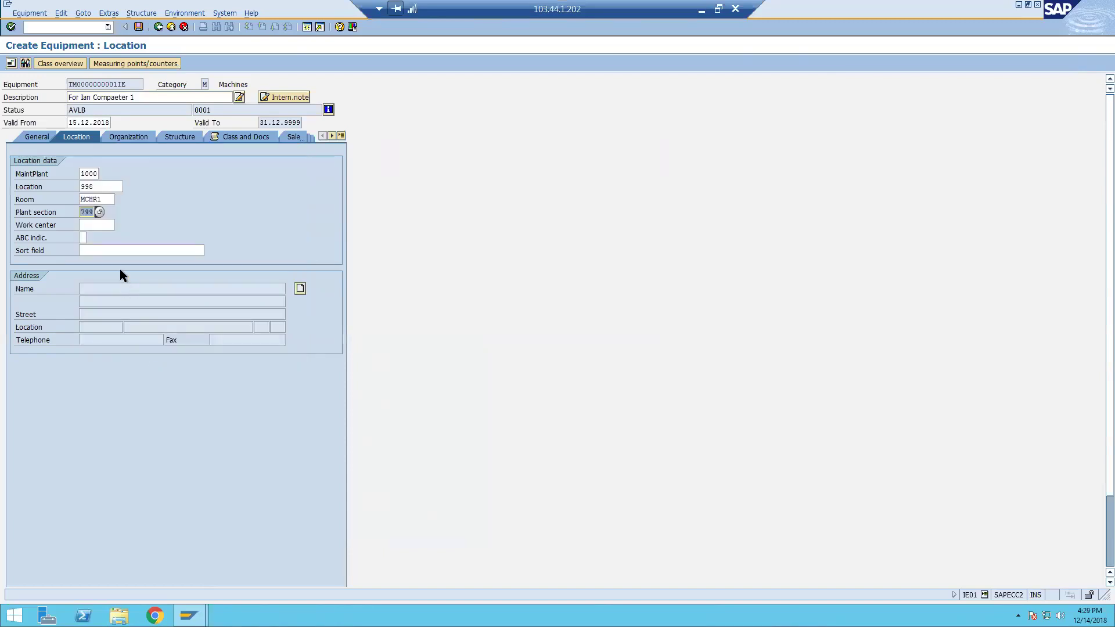
click(110, 224)
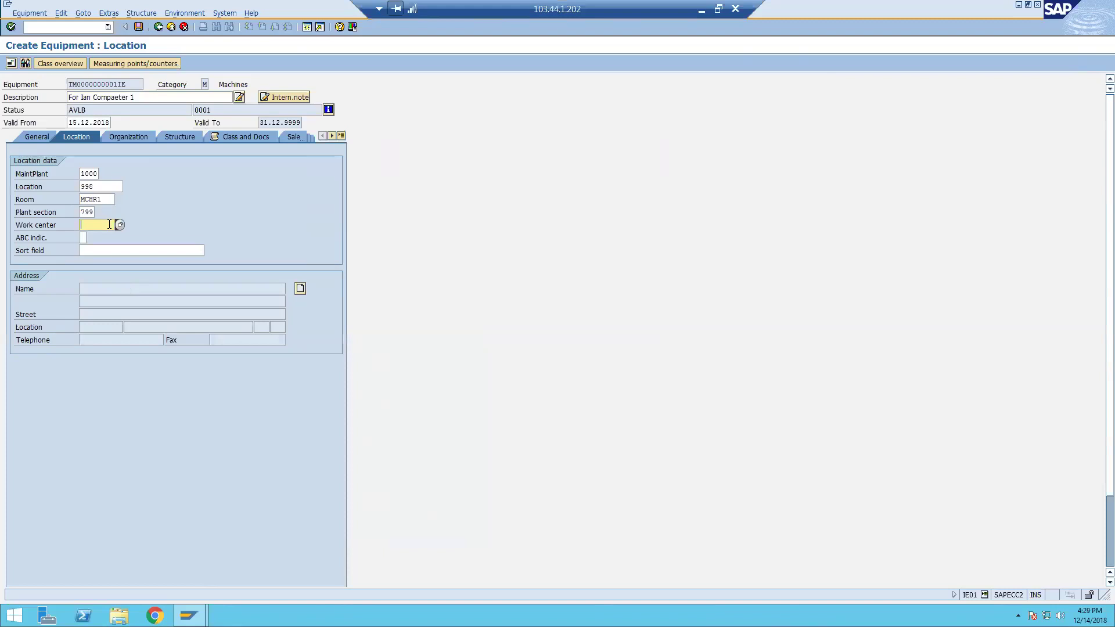
text(1)
text(an)
key(Return)
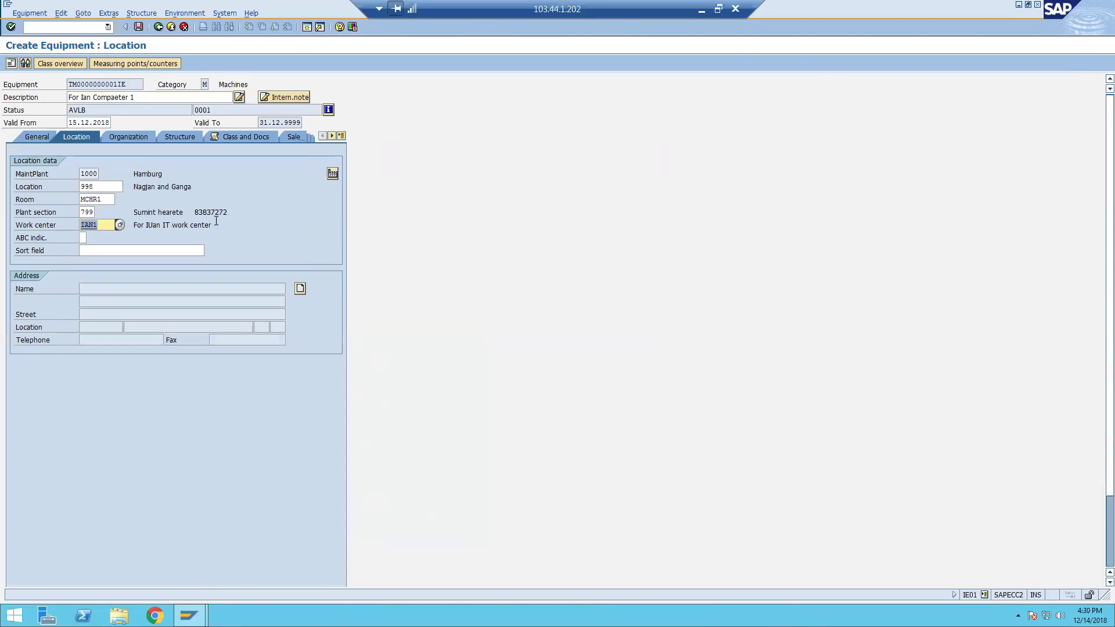
drag(214, 225, 133, 226)
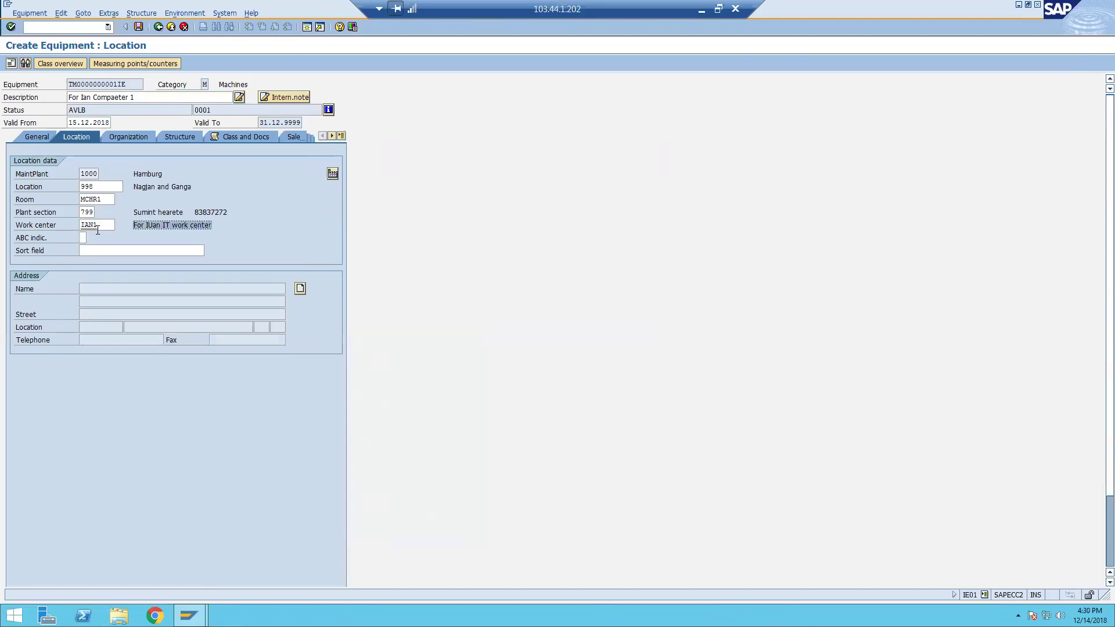
Choose ABC indicator A from the indicator list.
click(80, 239)
click(90, 237)
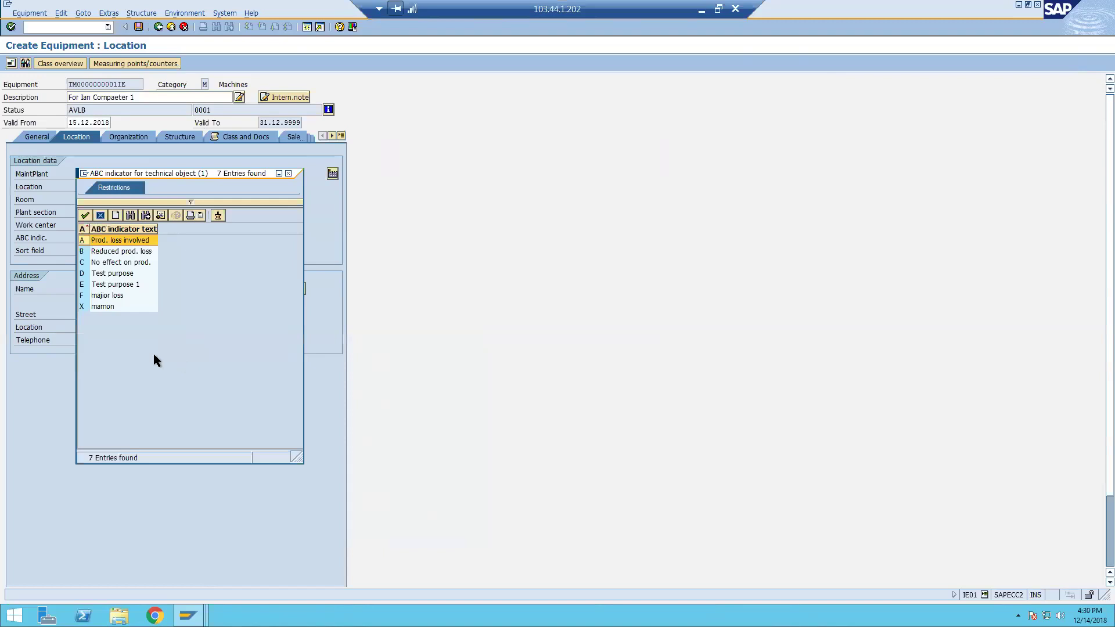
click(143, 253)
click(138, 259)
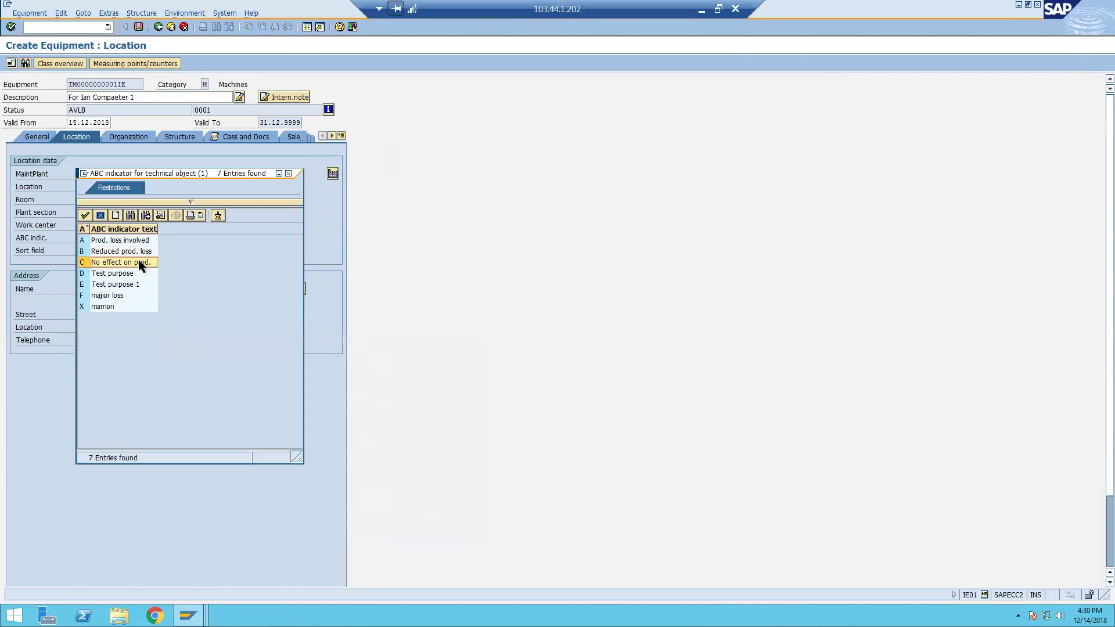
double_click(136, 239)
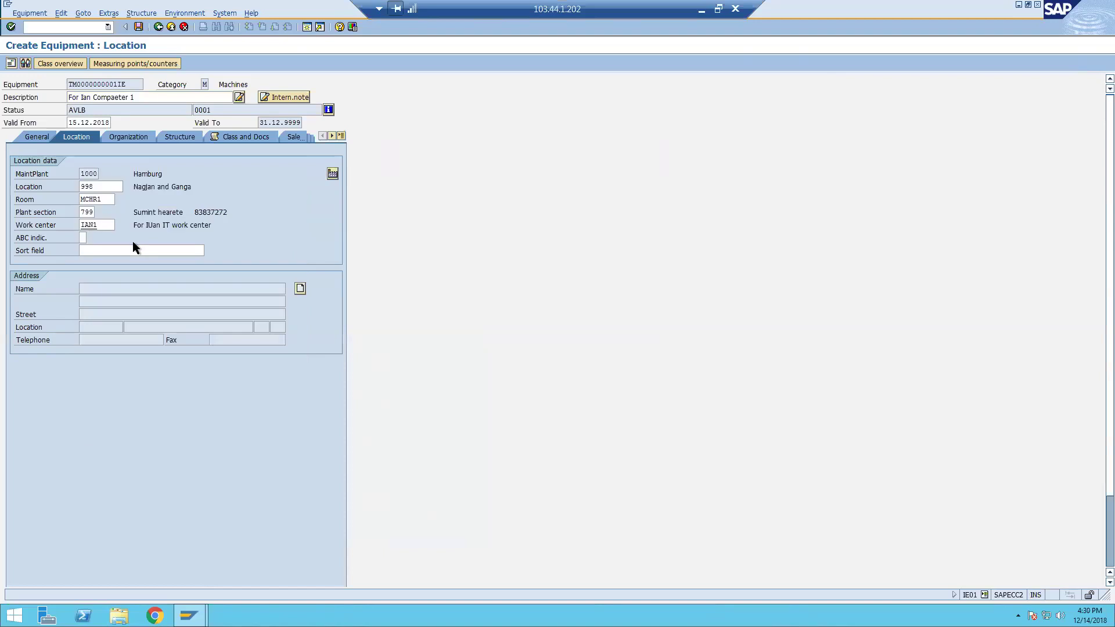
Enter sort field IAN, confirm, and open the address details.
click(146, 252)
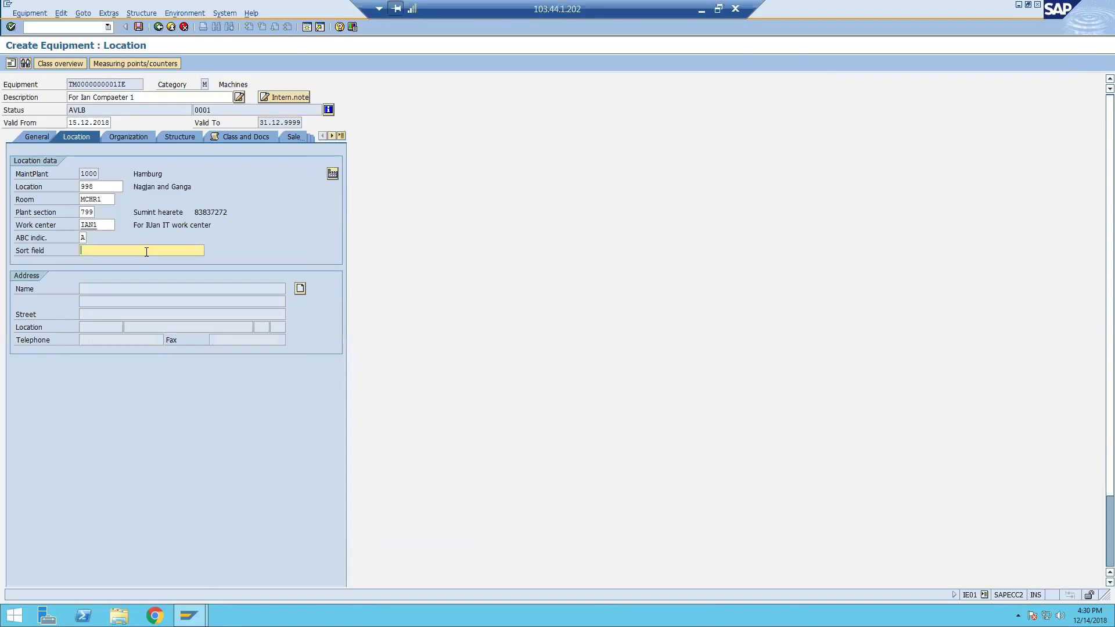
text(ia)
key(Return)
click(301, 287)
Fill in the address with title Mr., the contact's name, country and phone numbers.
click(292, 126)
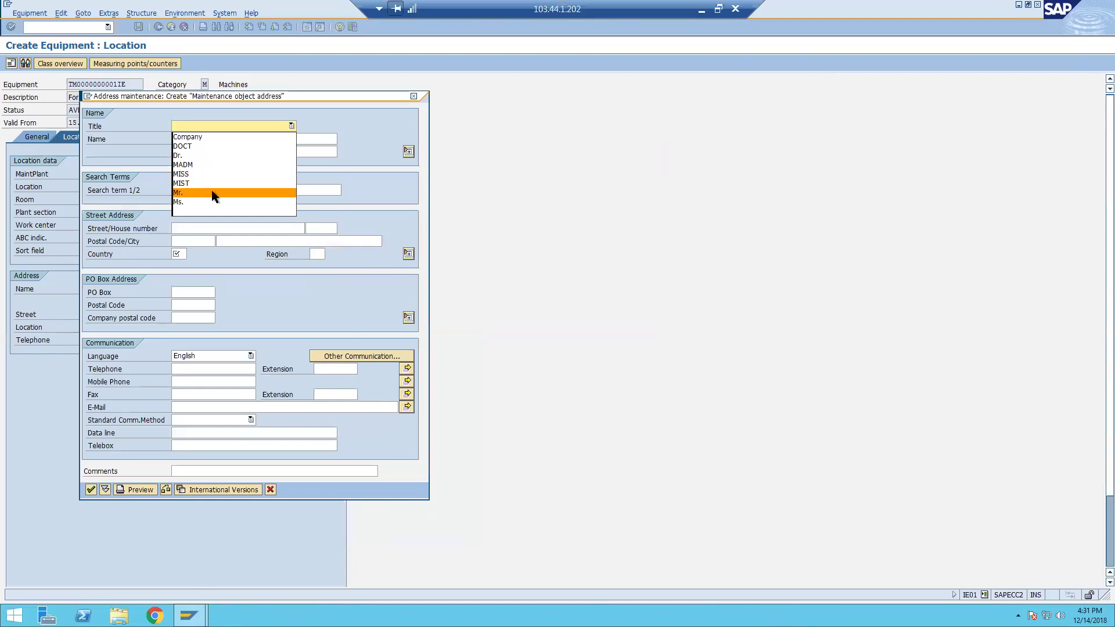
click(213, 193)
click(245, 139)
text(Ian)
key(Tab)
key(Tab)
key(Tab)
key(Tab)
key(Tab)
key(Tab)
key(Tab)
key(Tab)
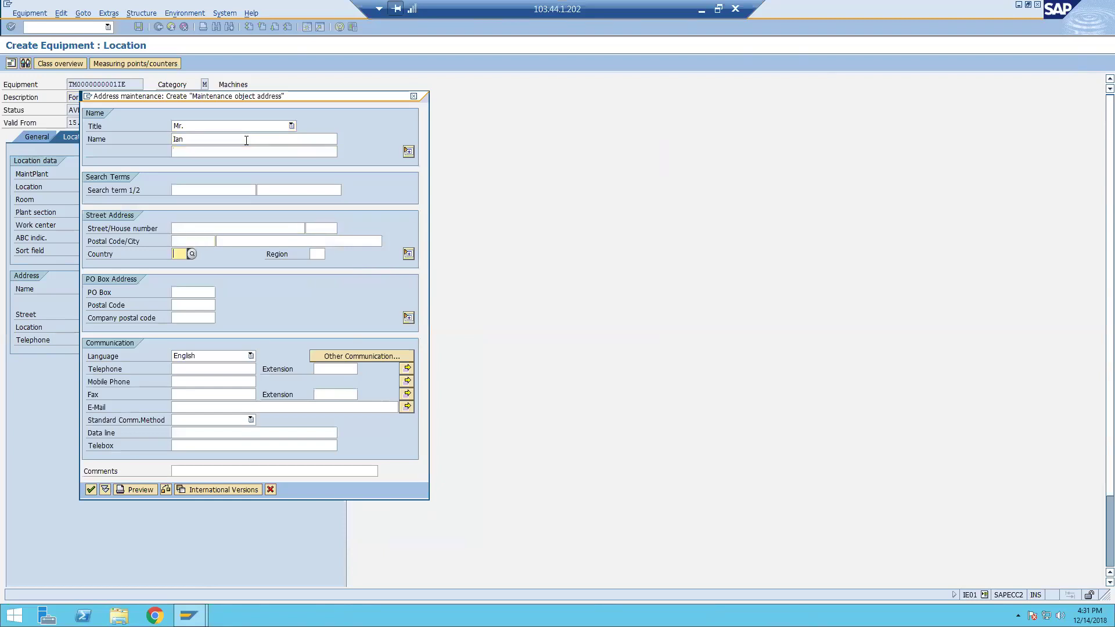
text(uk)
key(Tab)
key(Tab)
text(48848391)
key(Tab)
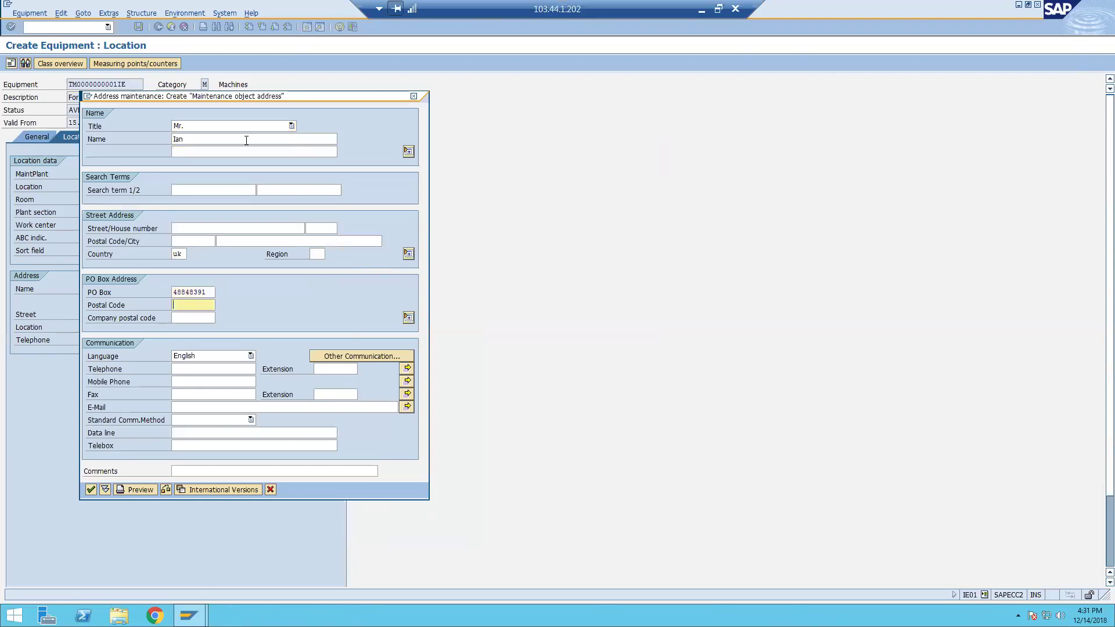
text(39498992)
key(Tab)
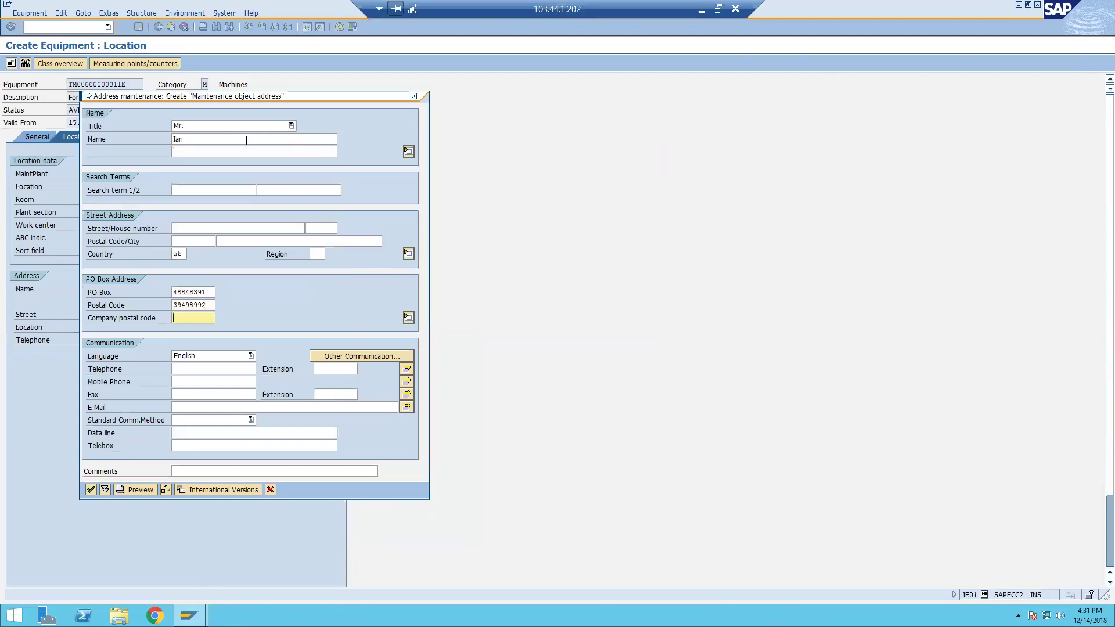
click(224, 370)
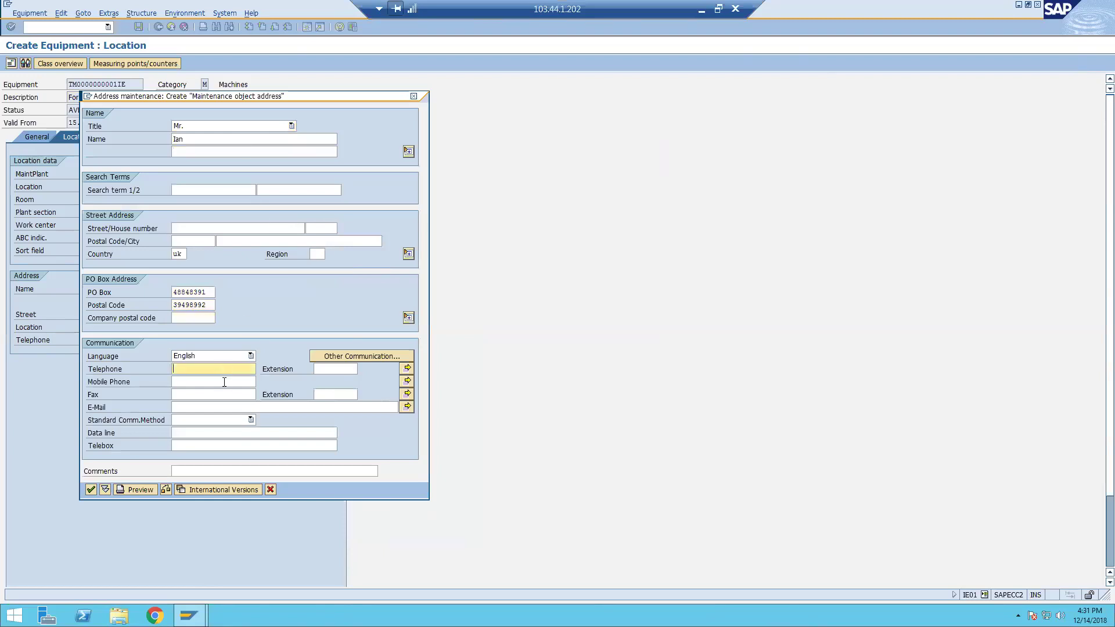
click(91, 489)
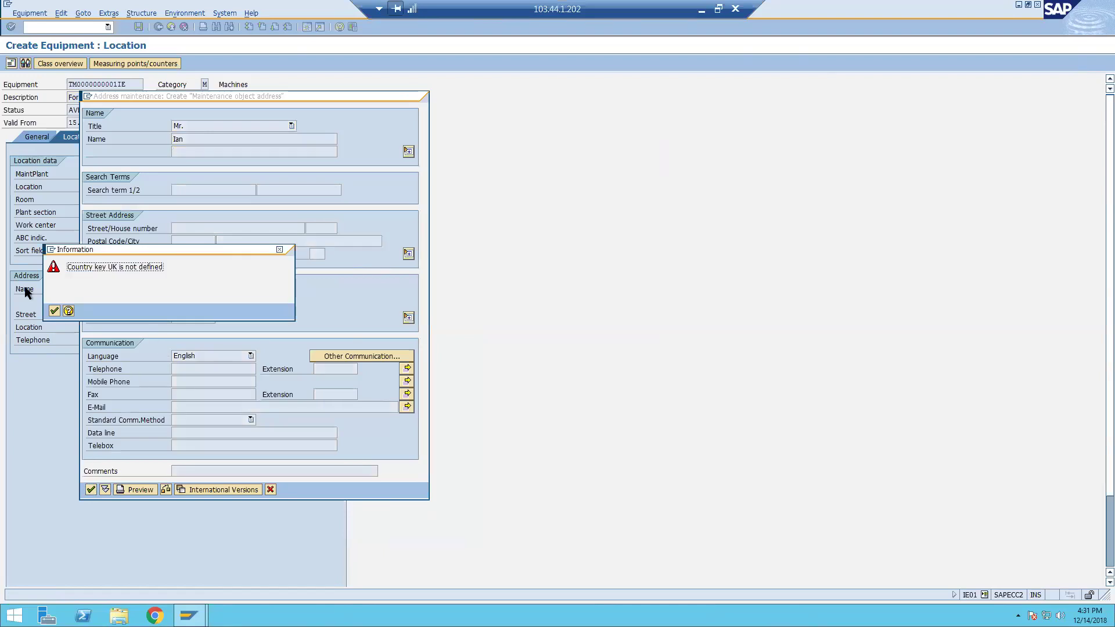
Correct the undefined country to GB and create the address.
click(54, 311)
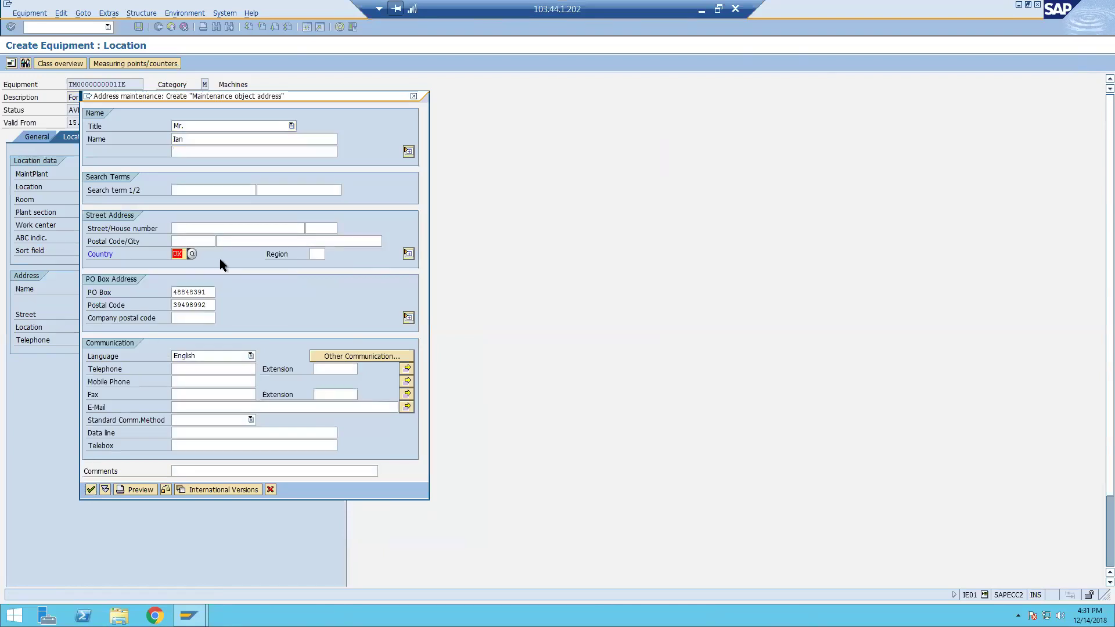
click(185, 253)
click(192, 254)
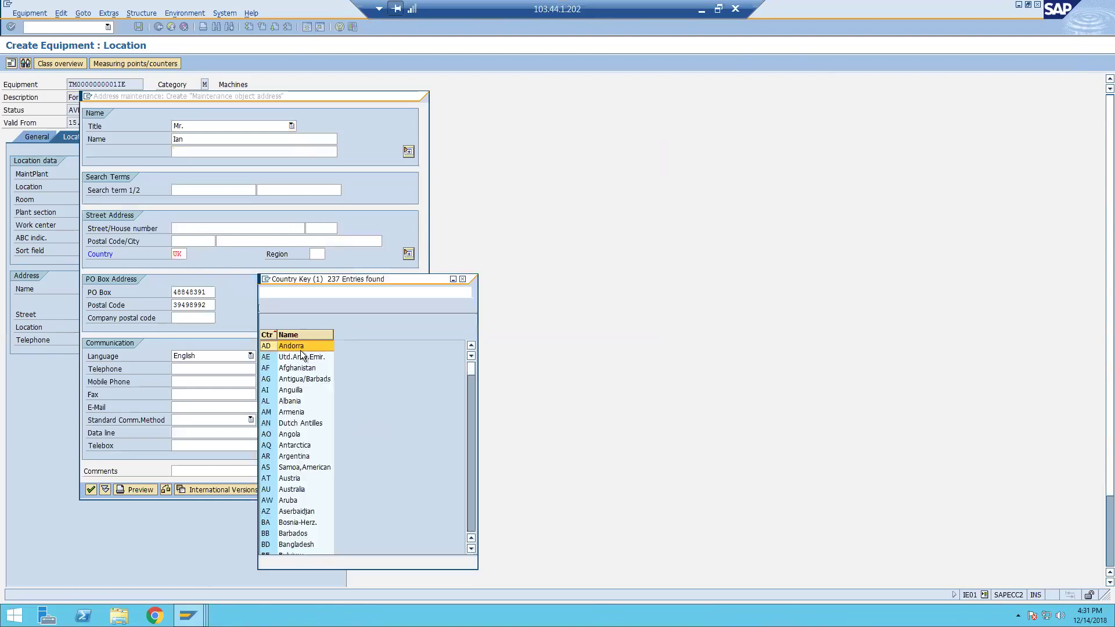
click(462, 279)
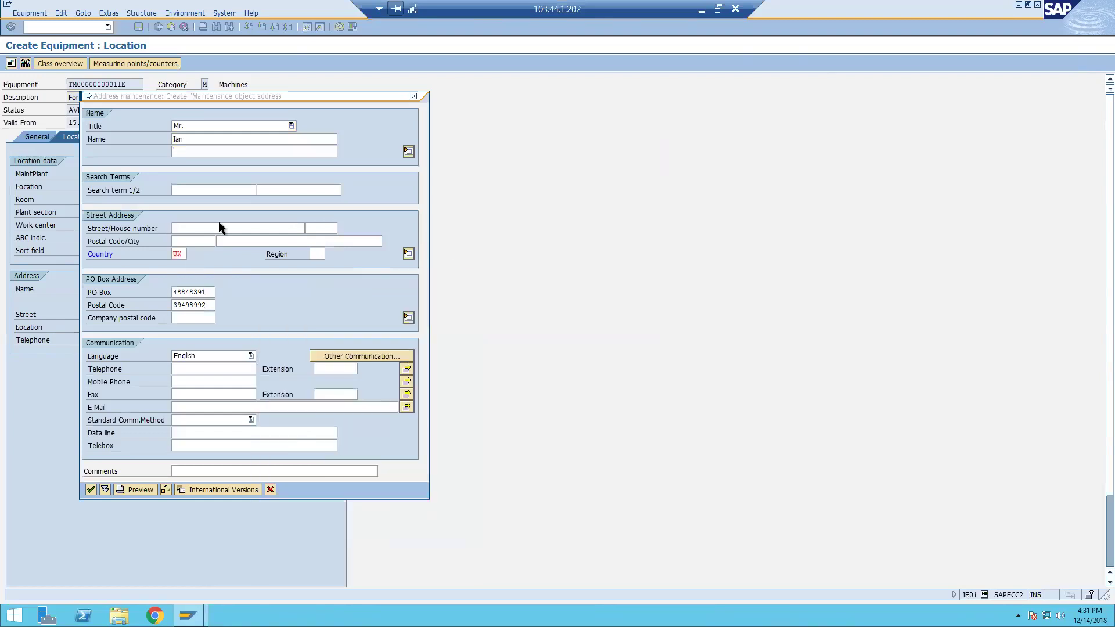
text(gb)
key(Return)
key(Return)
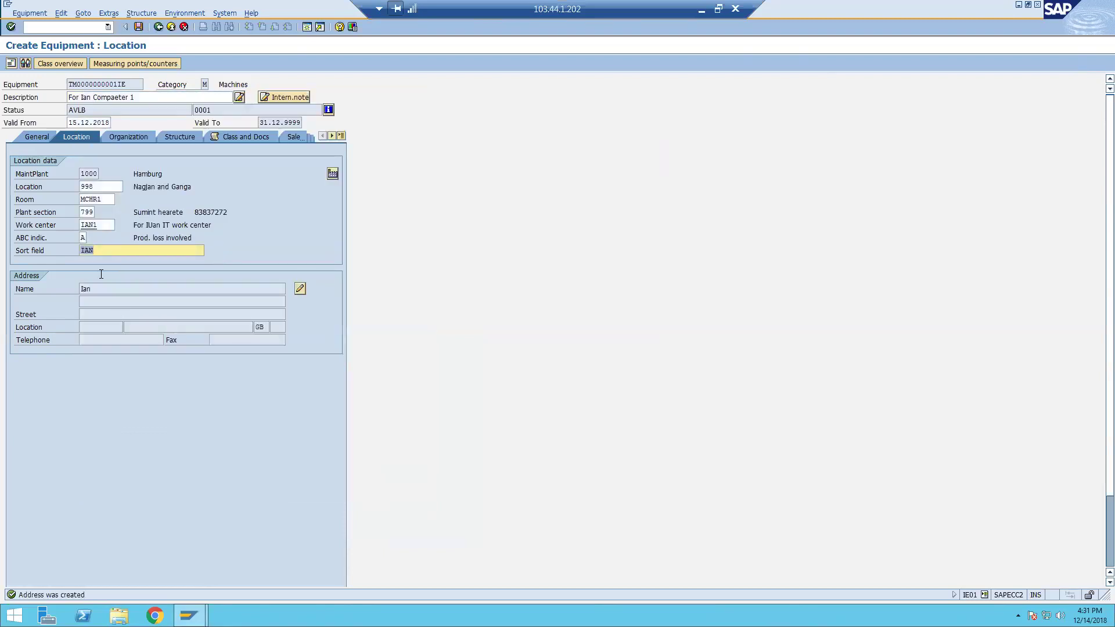
Add the street, house number and city to the equipment's address and save it.
click(300, 289)
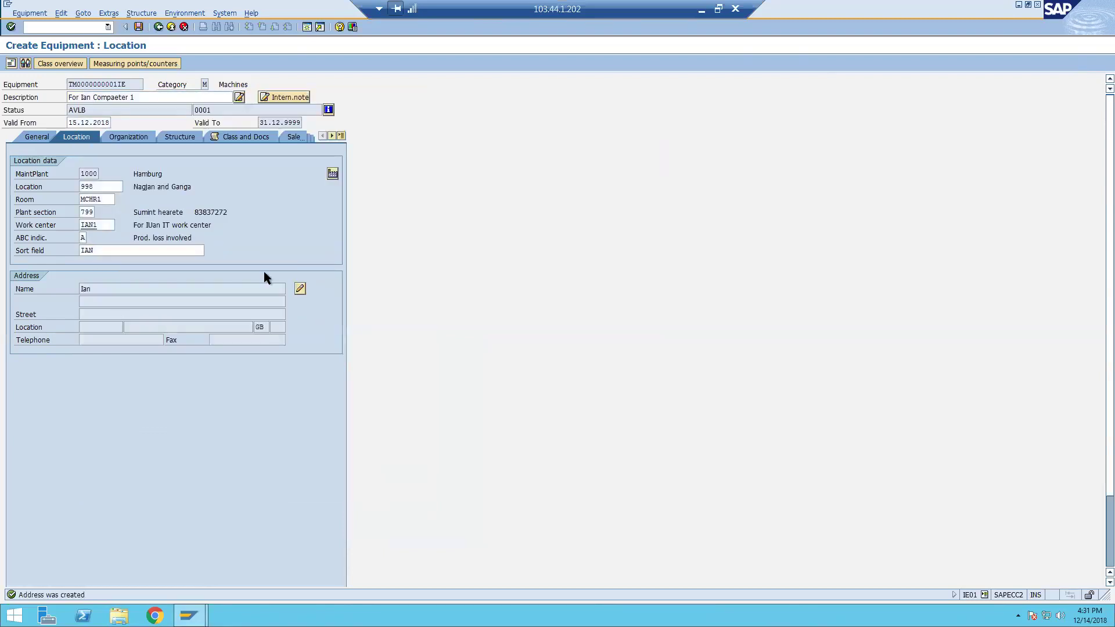
click(216, 228)
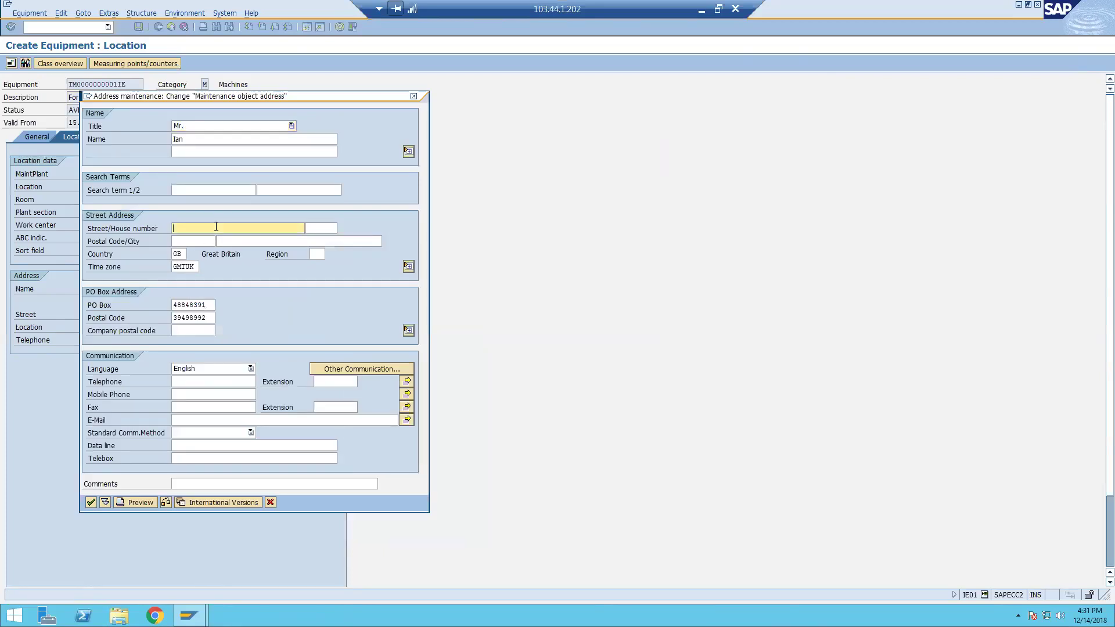
text(Iand )
text(Aread)
key(BackSpace)
key(Tab)
key(Tab)
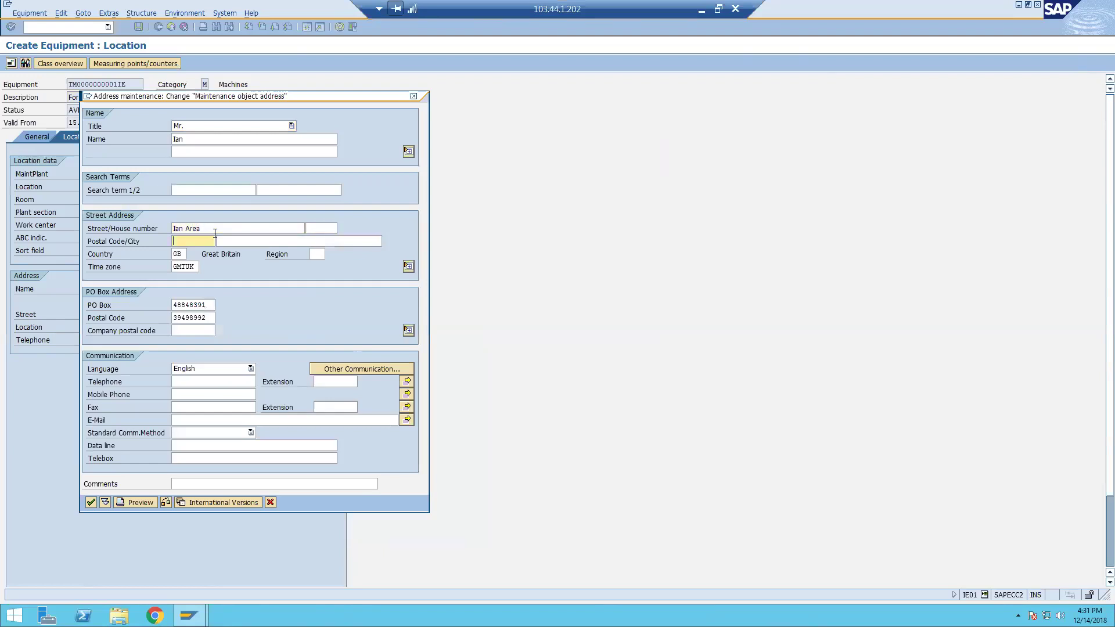
text(UK)
key(Tab)
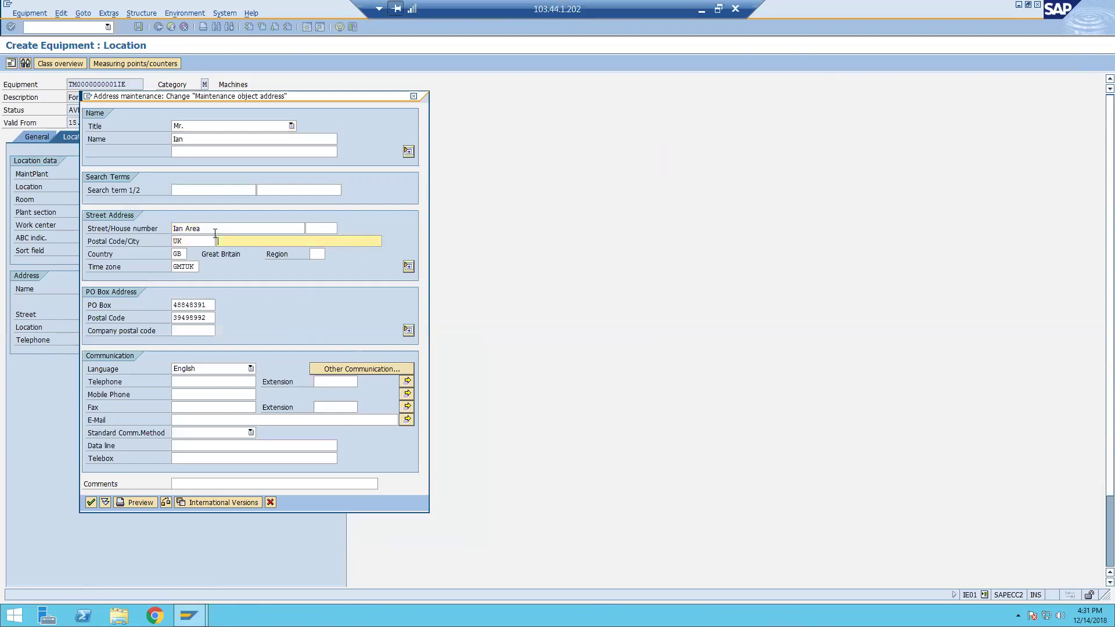
text(United kinddong)
key(Return)
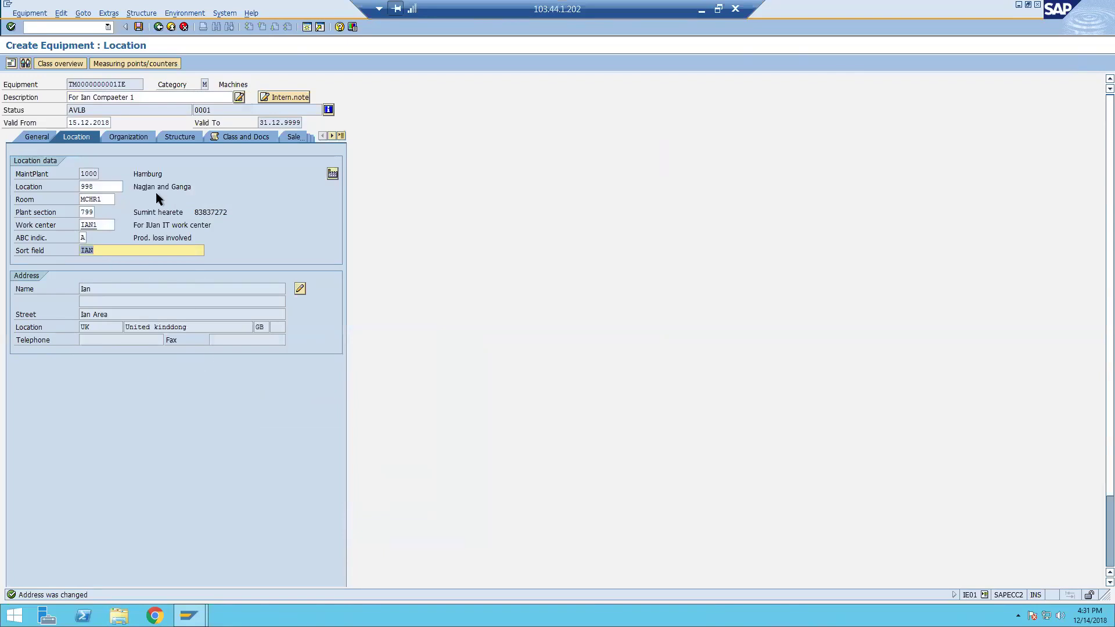
click(93, 174)
Switch between the Location and Organization data and inspect the organization fields.
click(128, 137)
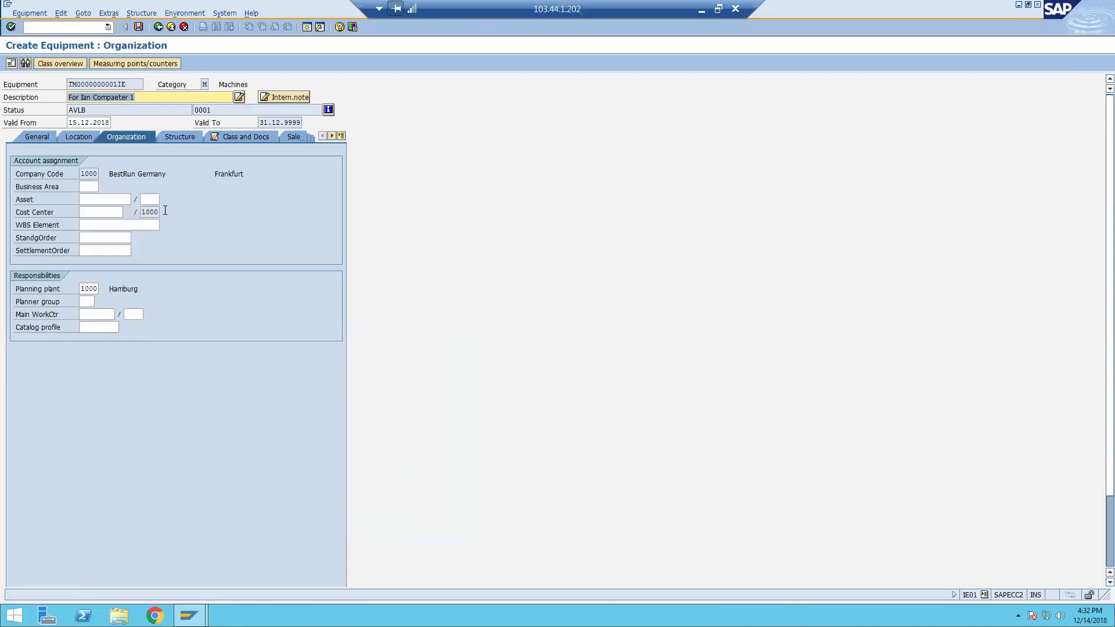
double_click(157, 211)
double_click(95, 289)
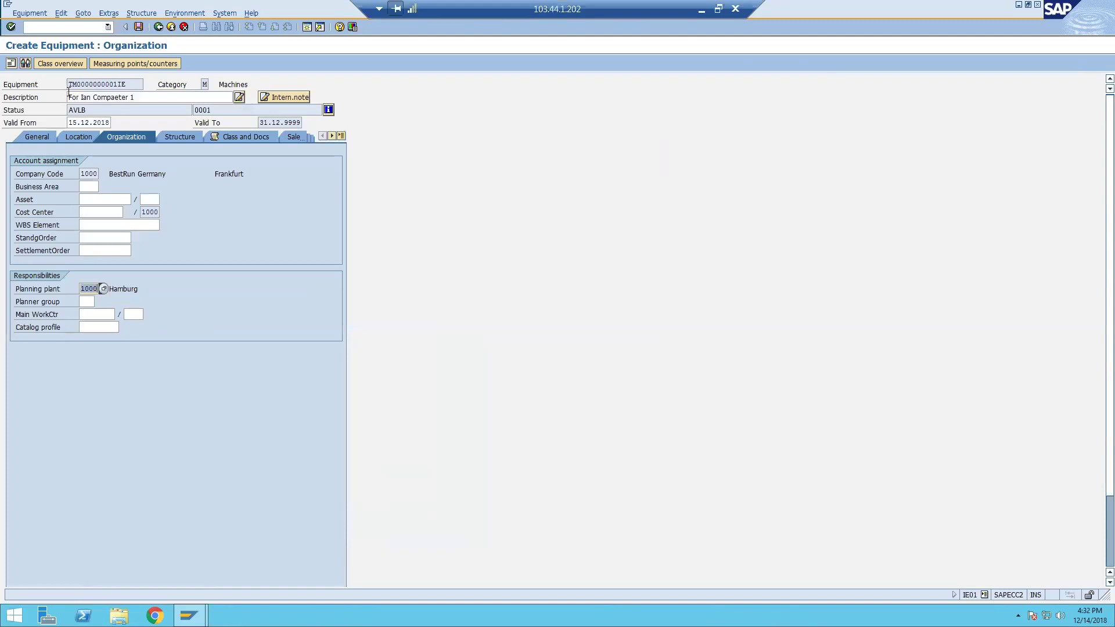
click(78, 139)
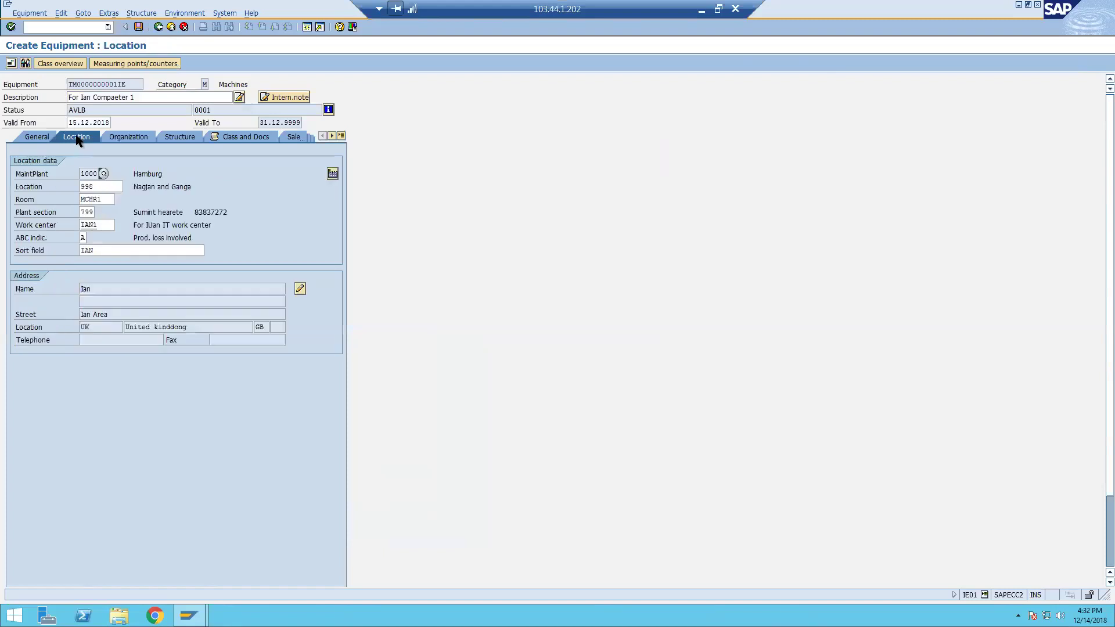
click(132, 138)
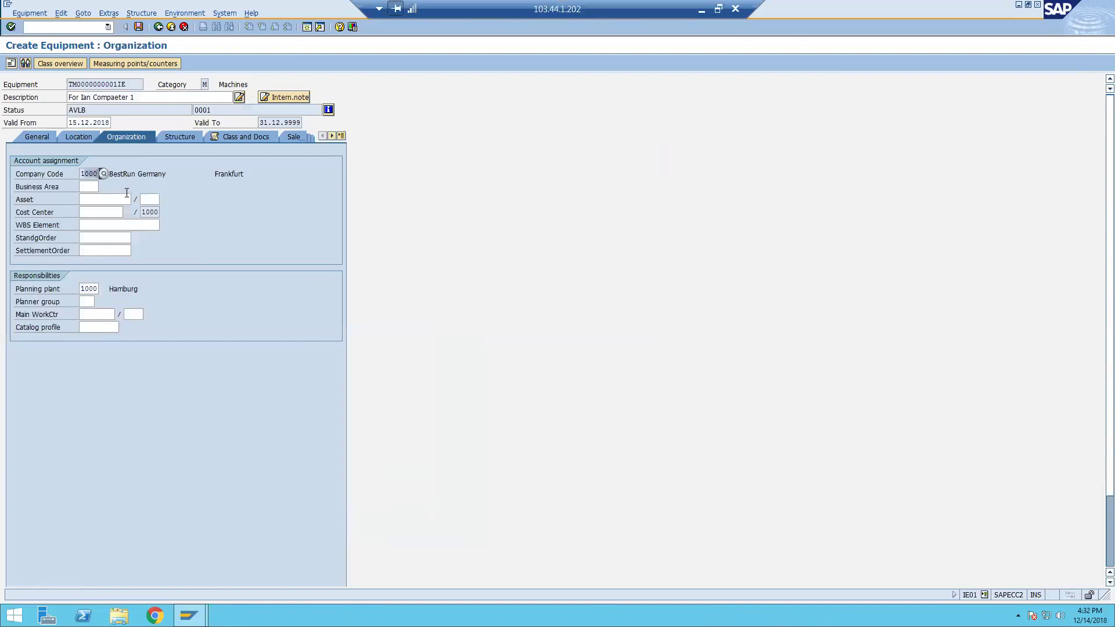
click(161, 212)
click(83, 288)
Search cost centers with 50 maximum hits and assign cost center 2270 (HR Inform. Systems).
click(99, 213)
click(121, 212)
click(193, 336)
key(BackSpace)
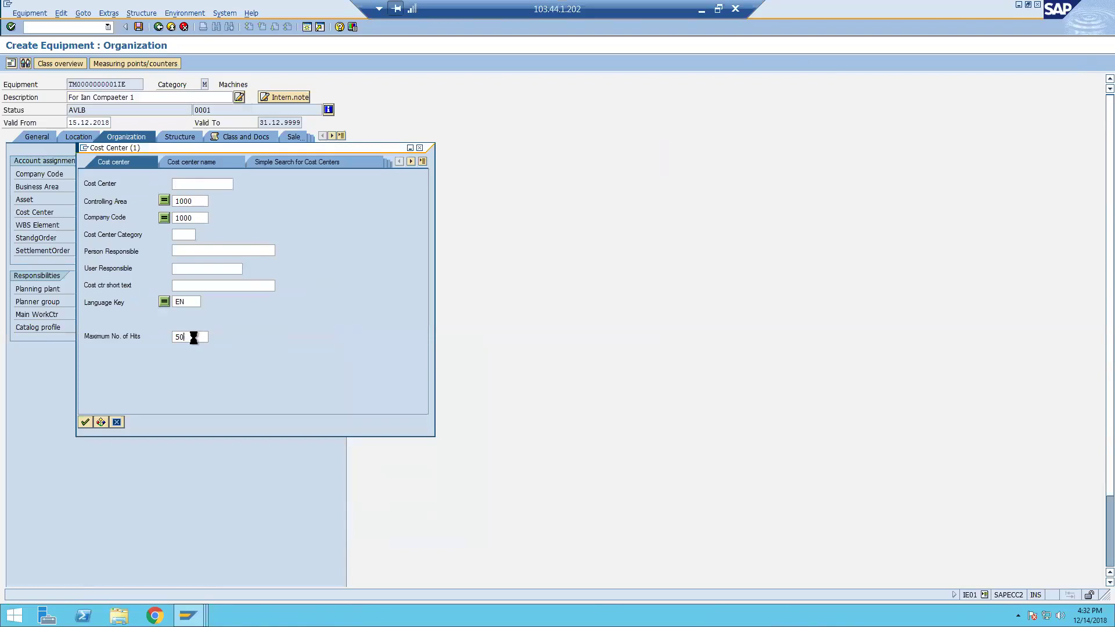
double_click(158, 349)
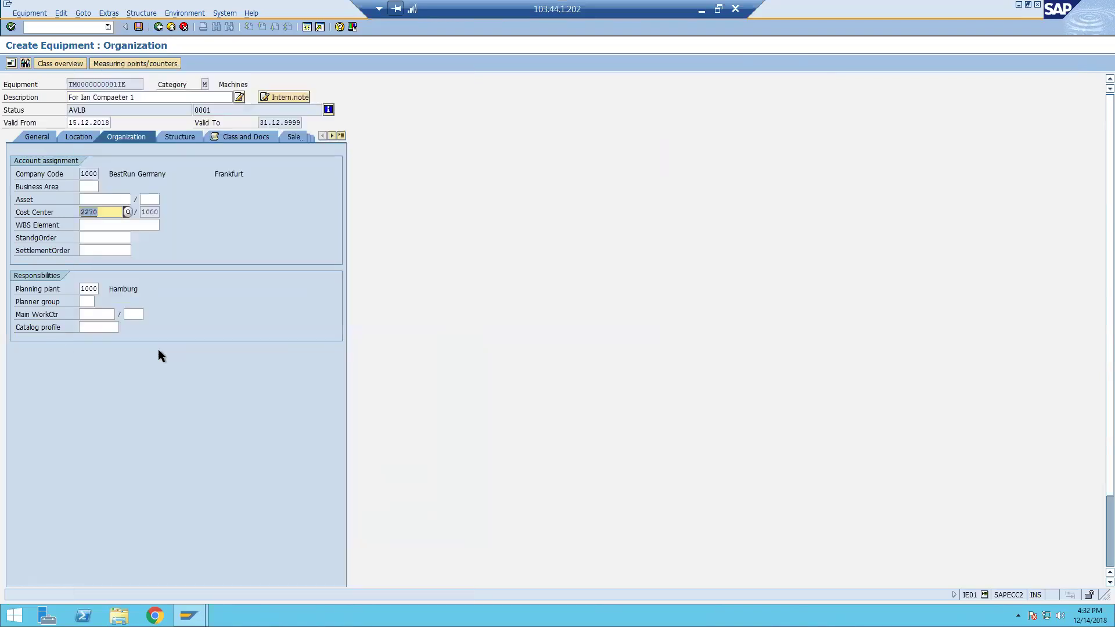
Choose planner group I00, then look up work center IAN1 in the location data.
click(90, 302)
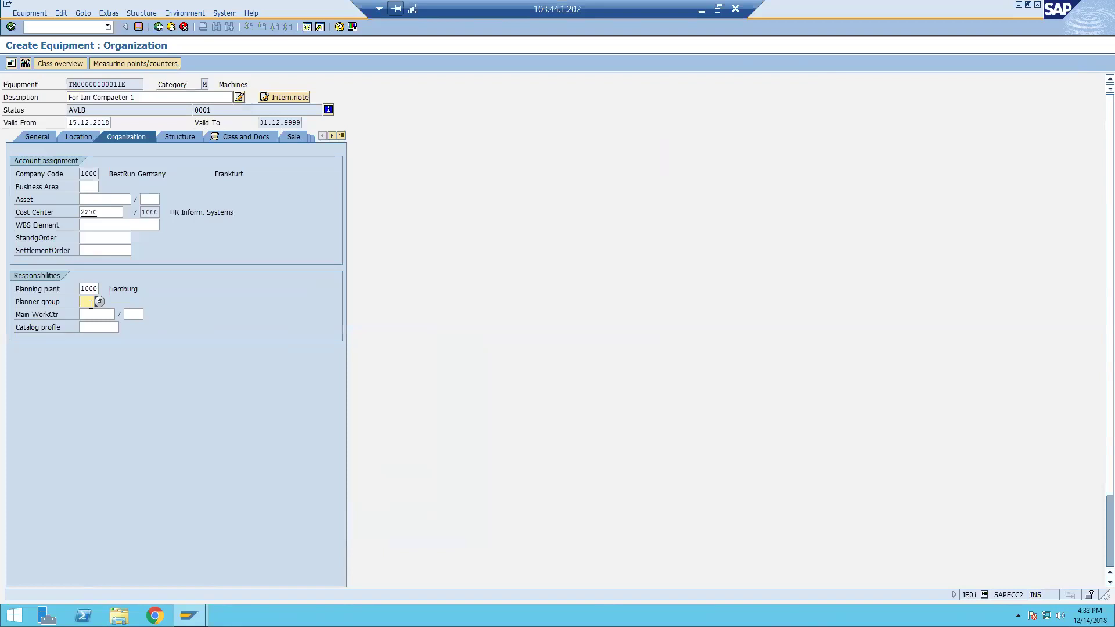
click(100, 302)
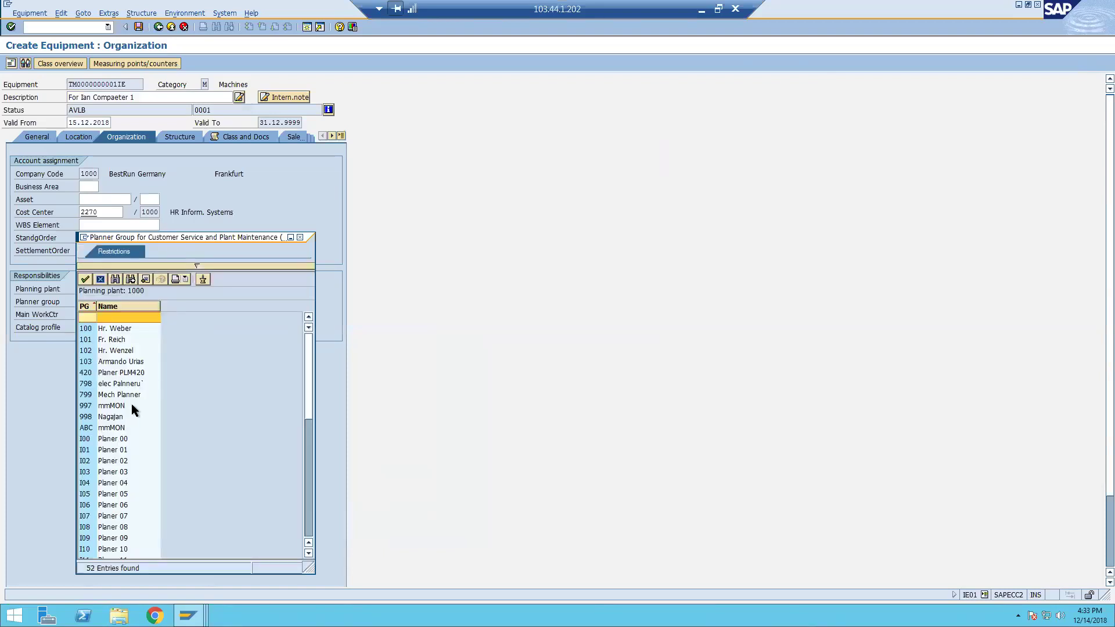
double_click(106, 437)
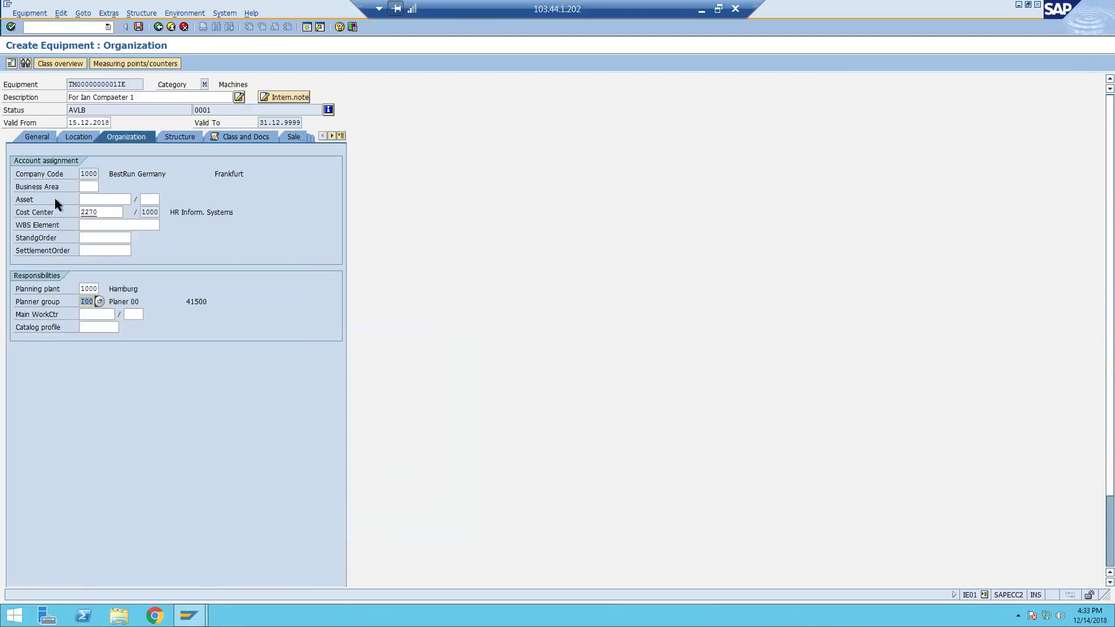
click(81, 137)
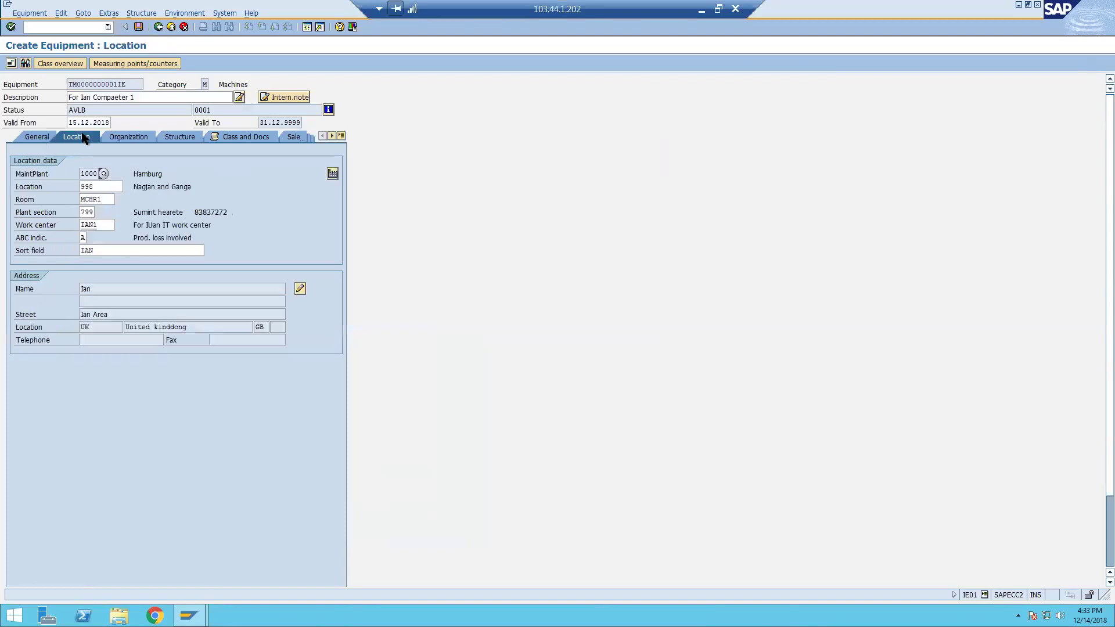
double_click(84, 225)
click(130, 137)
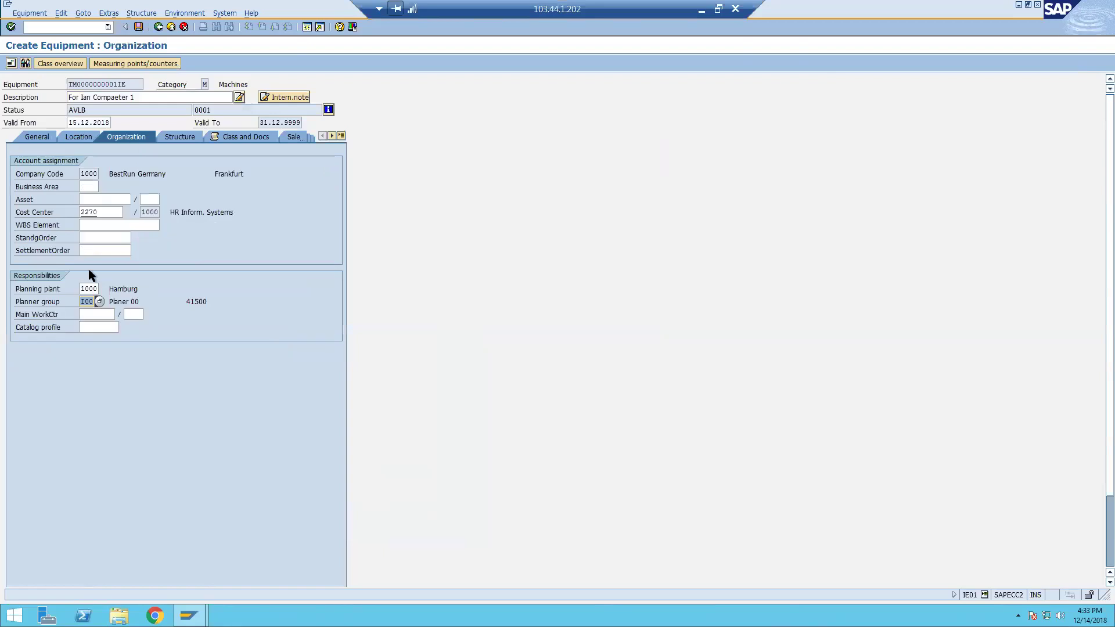
Enter main work center IAN1 at plant 1000 in the organization data.
click(105, 317)
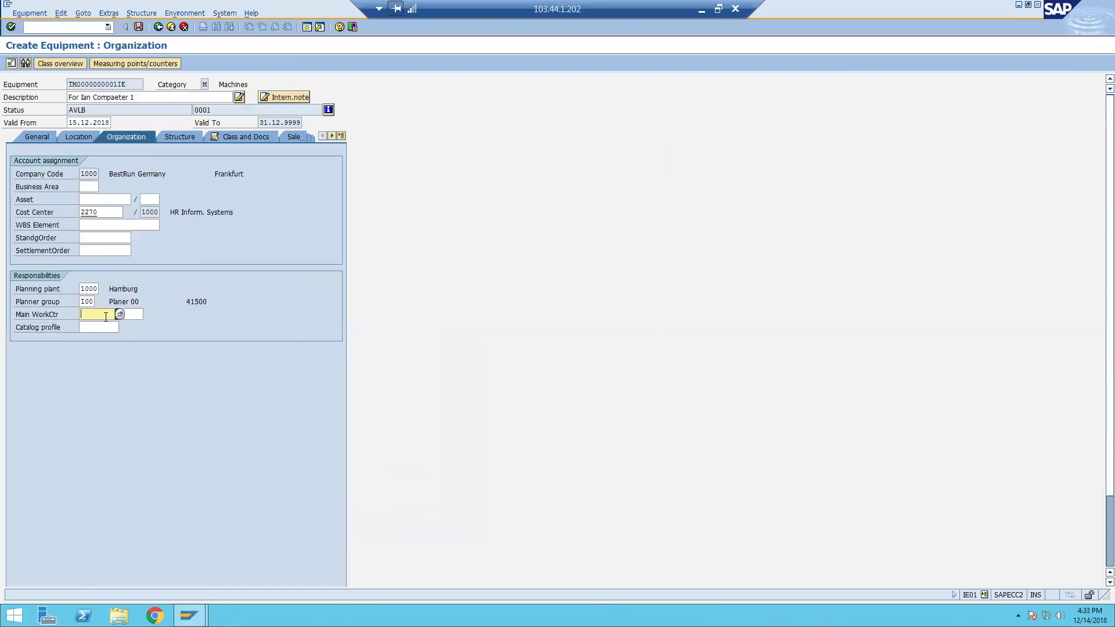
text(ian1)
key(Tab)
text(1000)
key(Return)
Cross-check the IAN1 work center between the location and organization data.
click(84, 138)
double_click(103, 225)
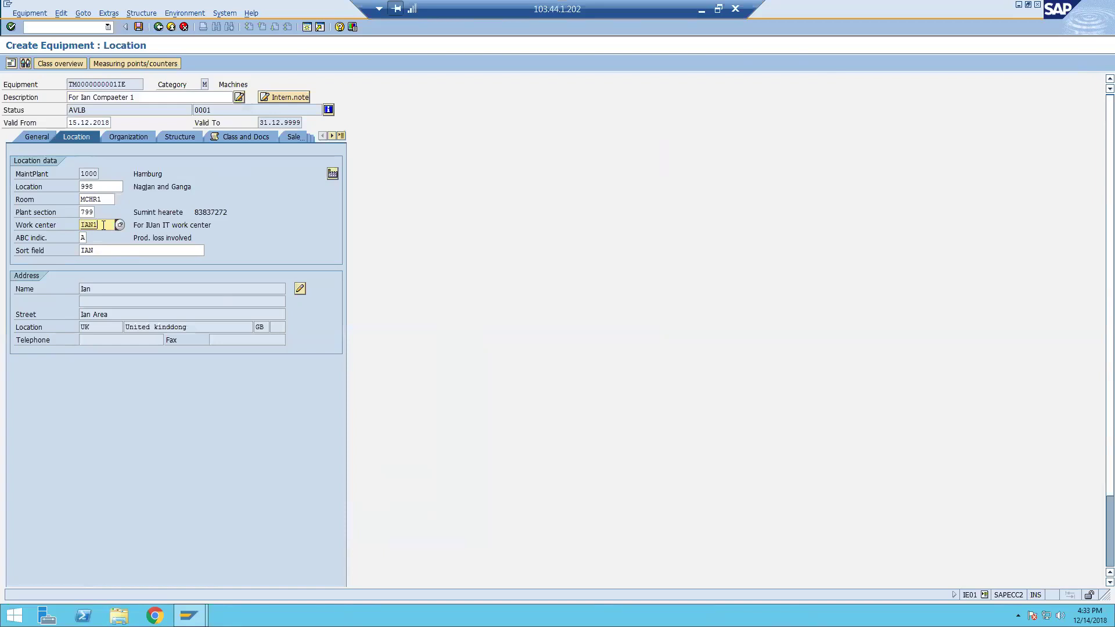
double_click(103, 225)
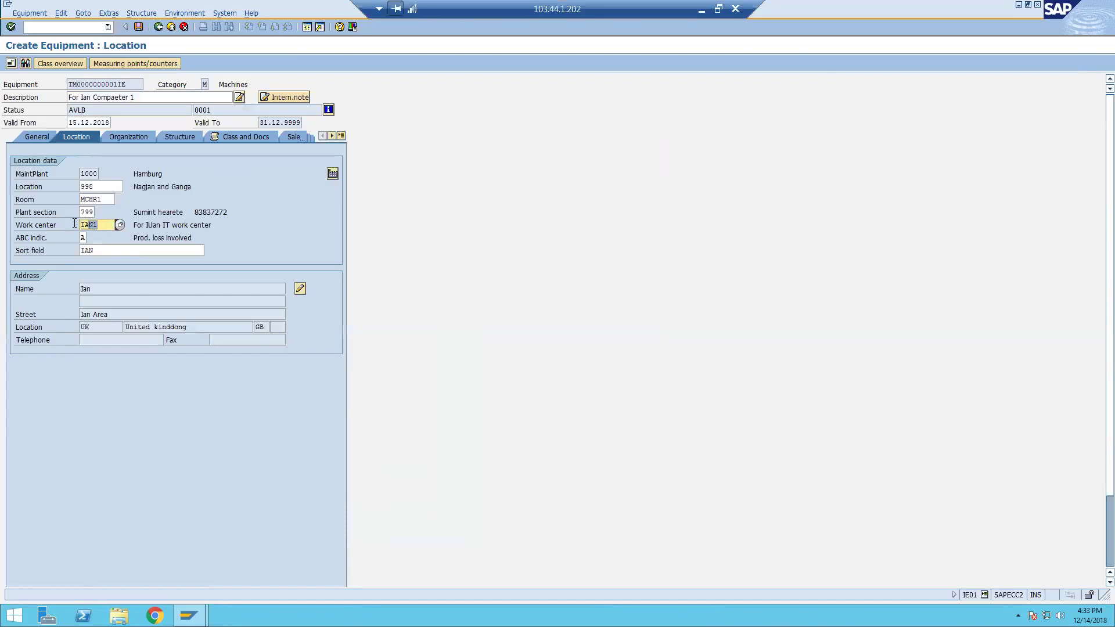
click(135, 137)
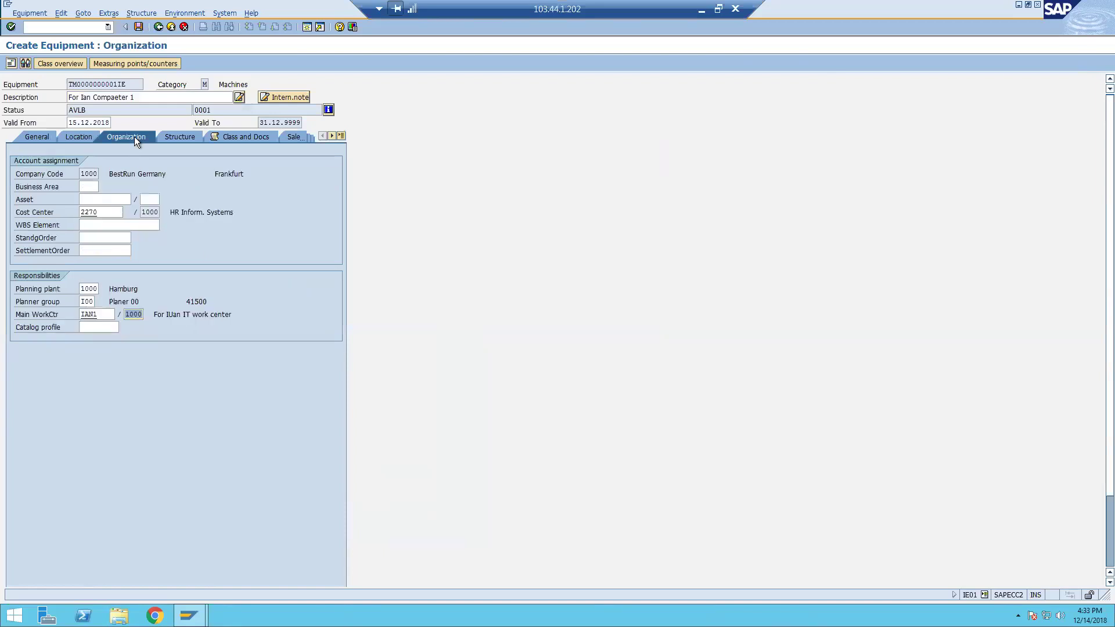
double_click(82, 314)
From the Structure data, search for and pick functional location 1000-ALBA-SEC2.
click(183, 137)
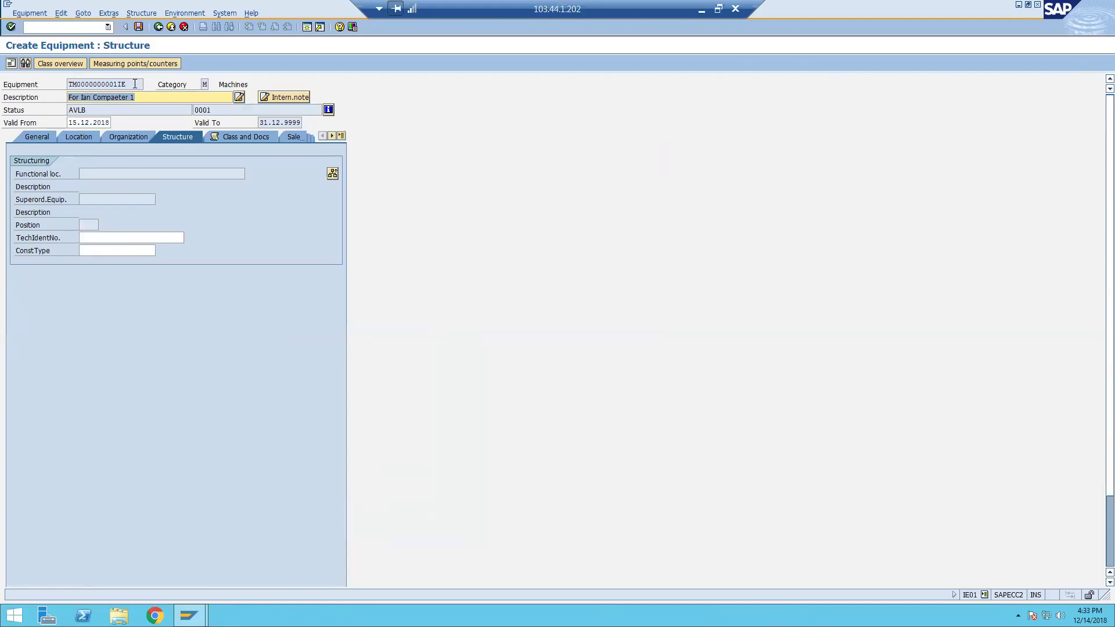
drag(129, 85, 61, 88)
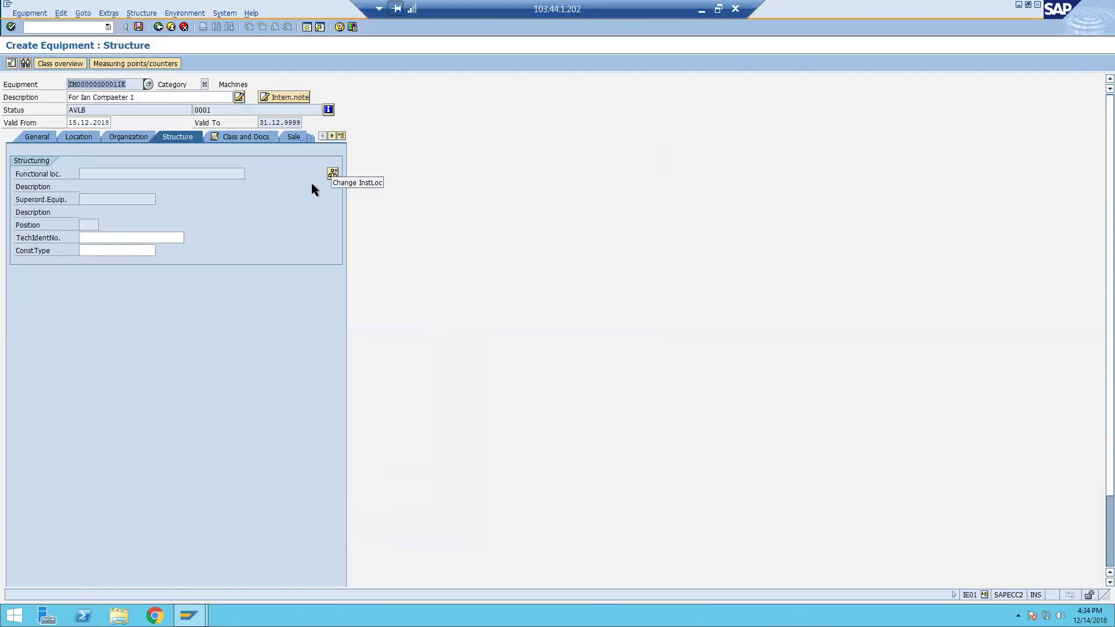
click(333, 173)
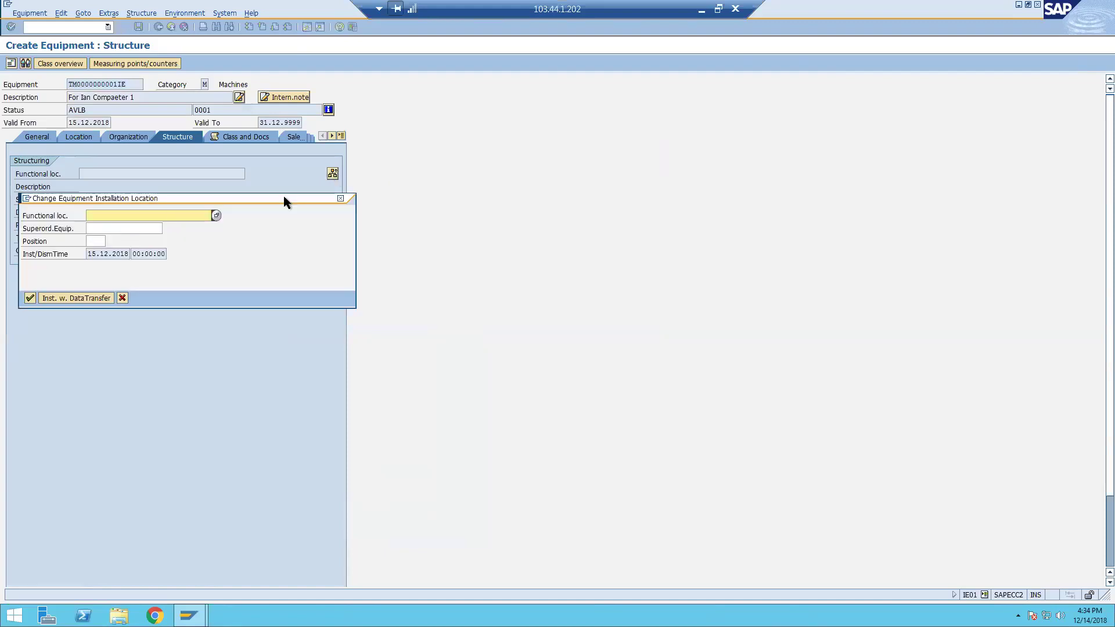
drag(284, 197, 464, 224)
click(397, 241)
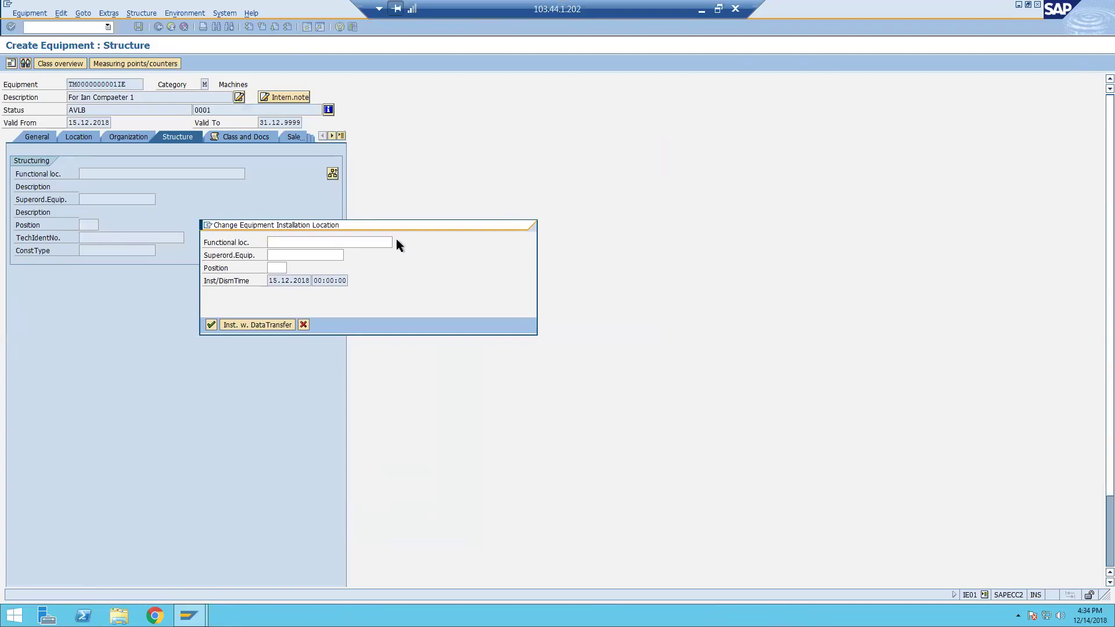
click(407, 361)
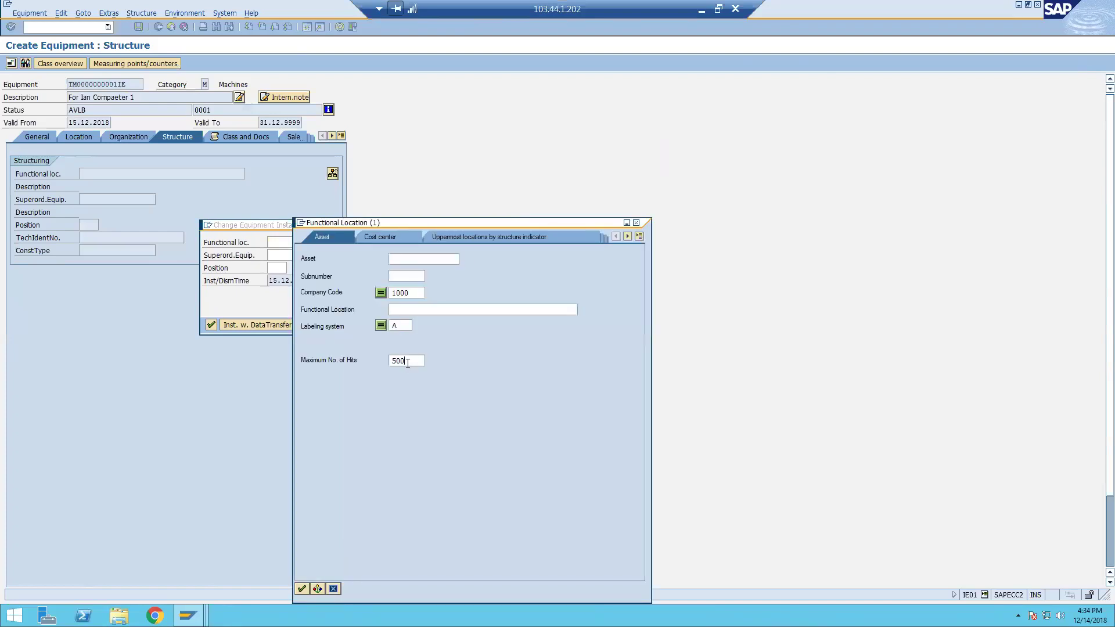
key(Return)
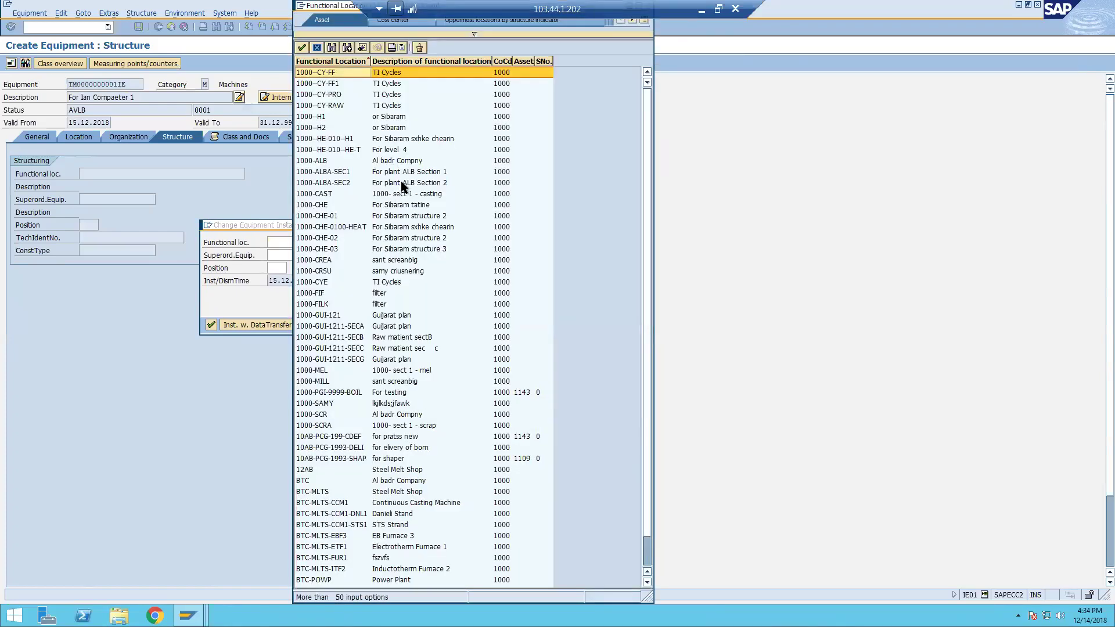
double_click(403, 184)
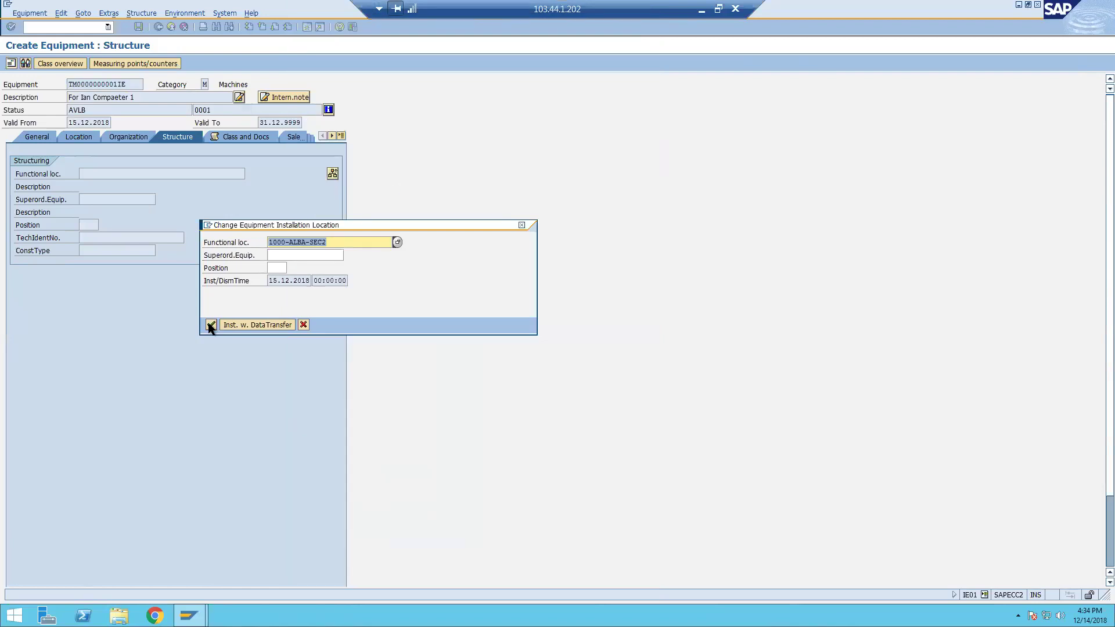
Confirm installation at 1000-ALBA-SEC2, discarding the existing linear data.
click(210, 327)
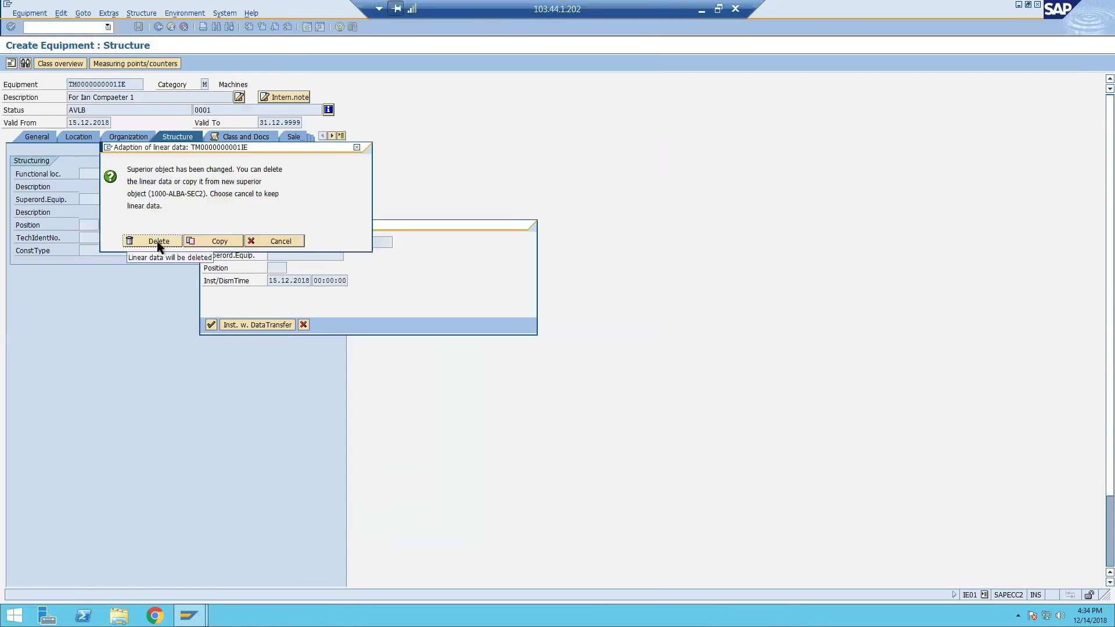
click(157, 242)
key(Return)
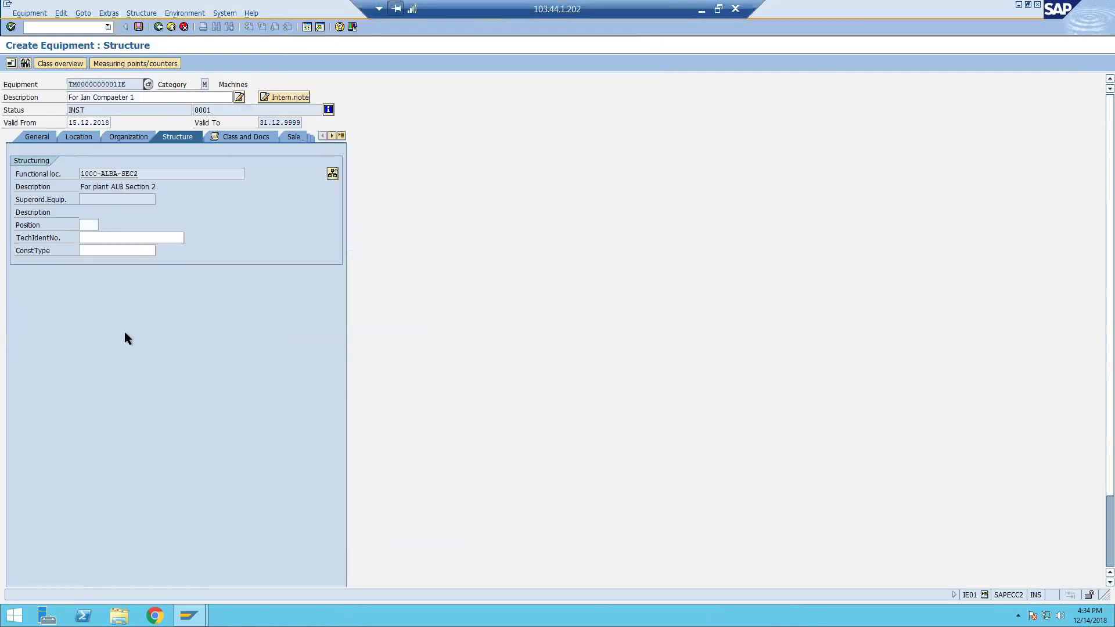
drag(150, 173, 68, 171)
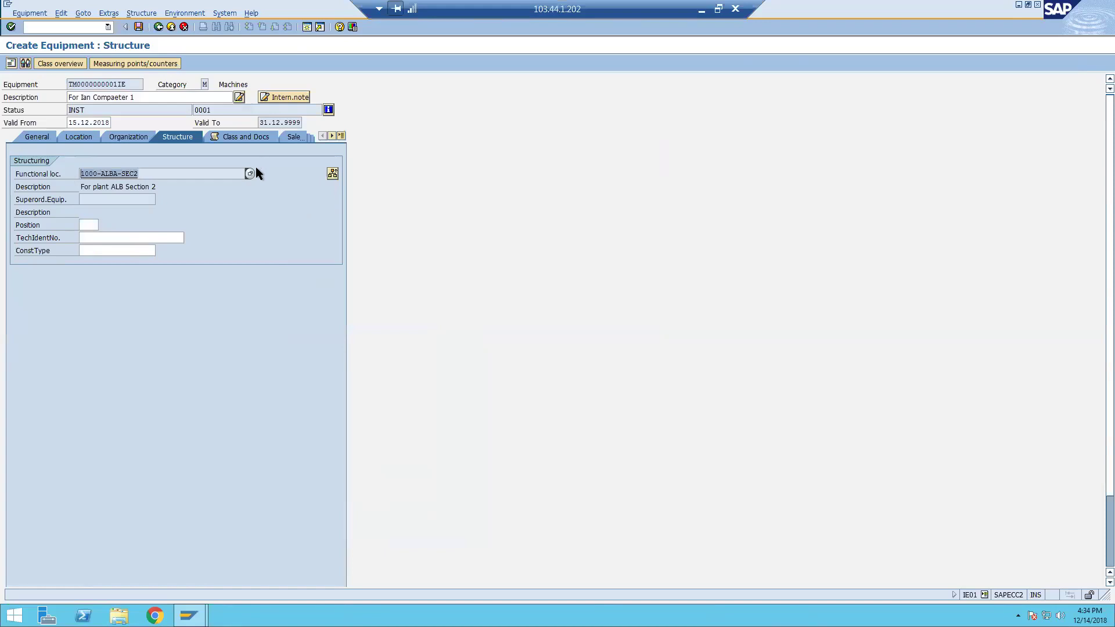
click(342, 136)
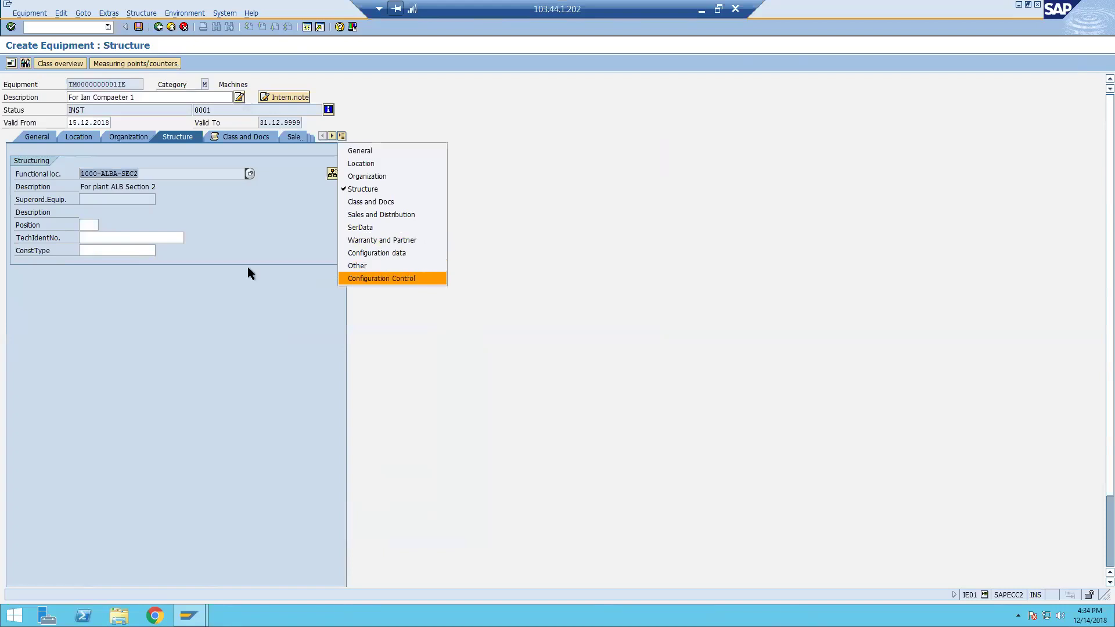
Review the General data and save the equipment, creating number 10006985.
click(204, 222)
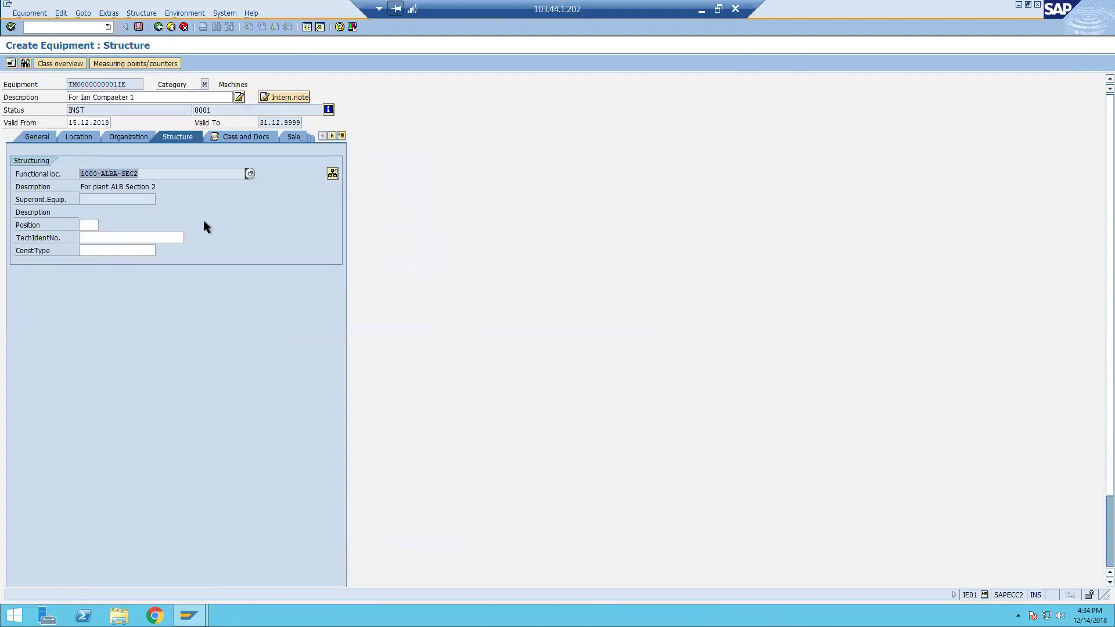
click(43, 137)
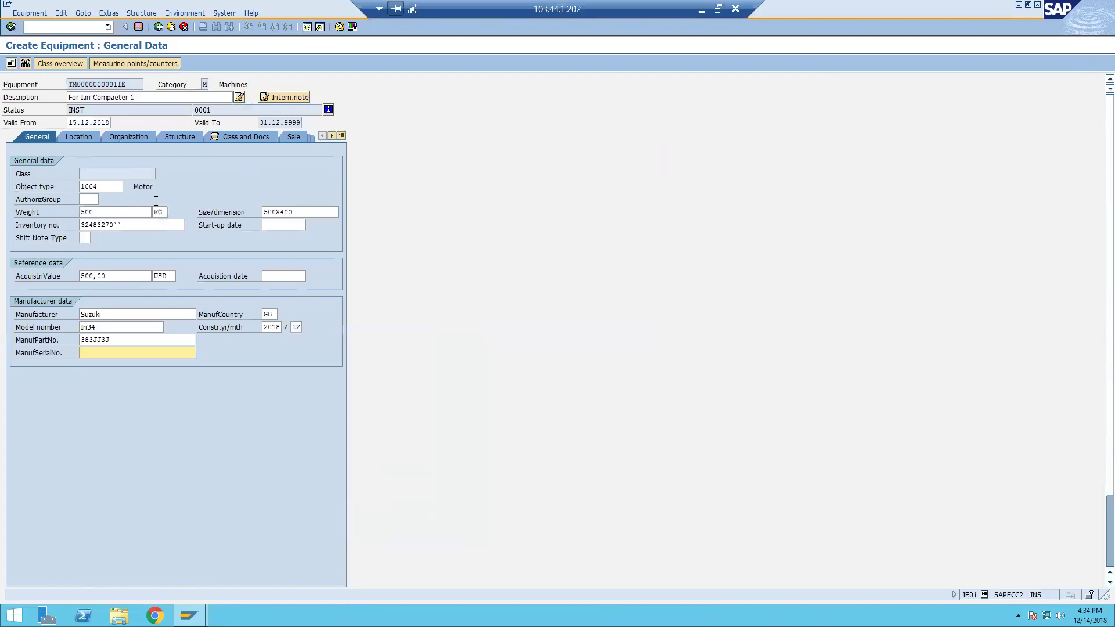
click(138, 27)
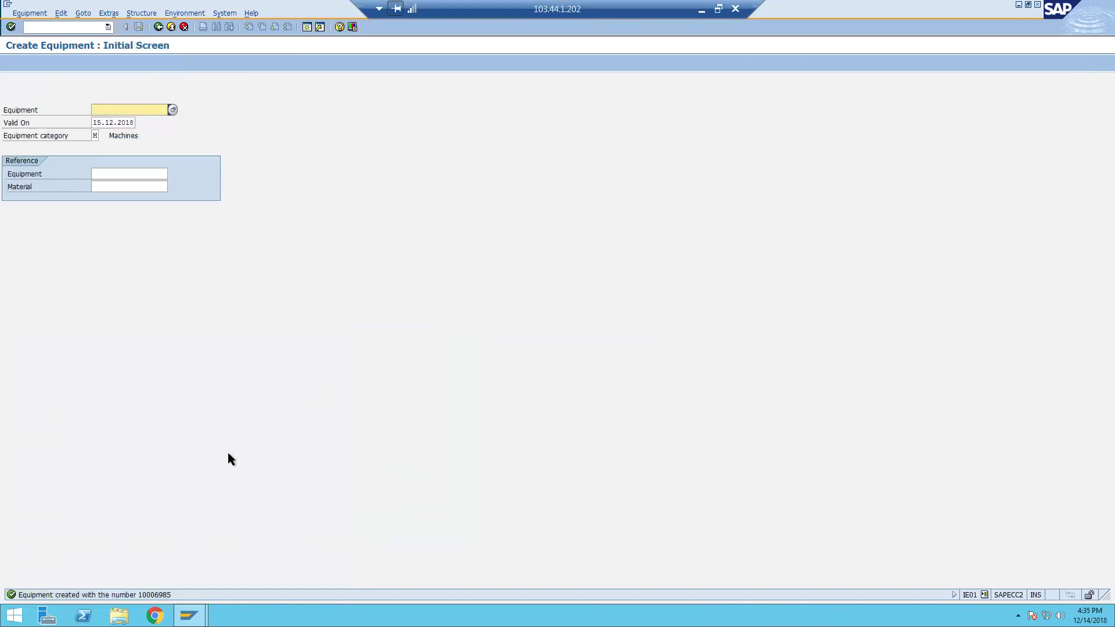
Open equipment 10006985 in Change Equipment (IE02) and show its Structure data.
key(alt+e)
key(Down)
key(Down)
key(Down)
key(Return)
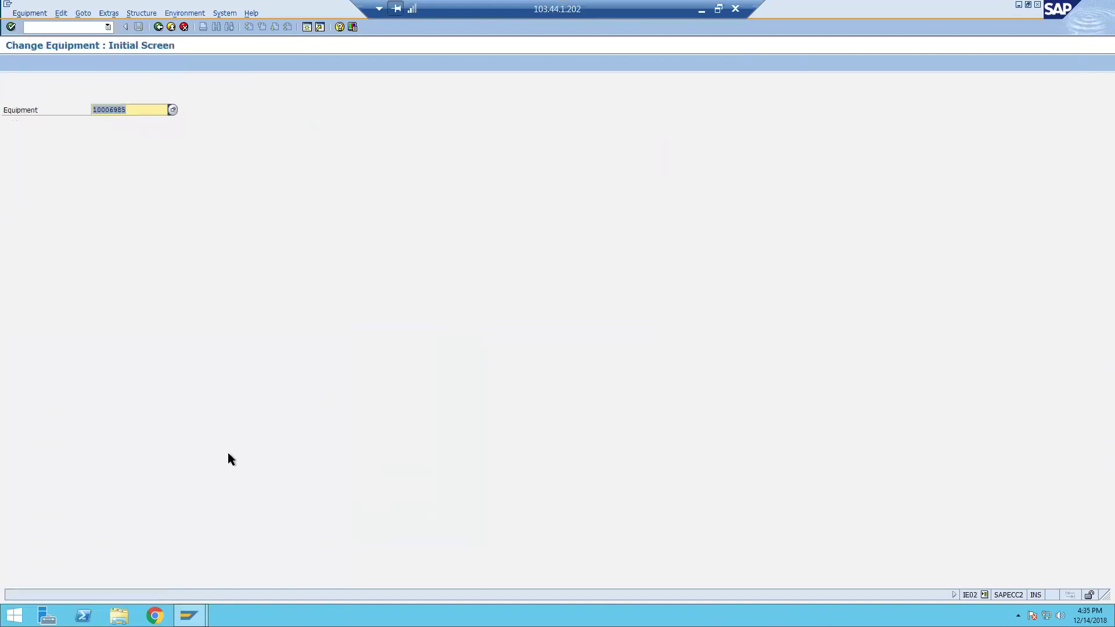
key(Return)
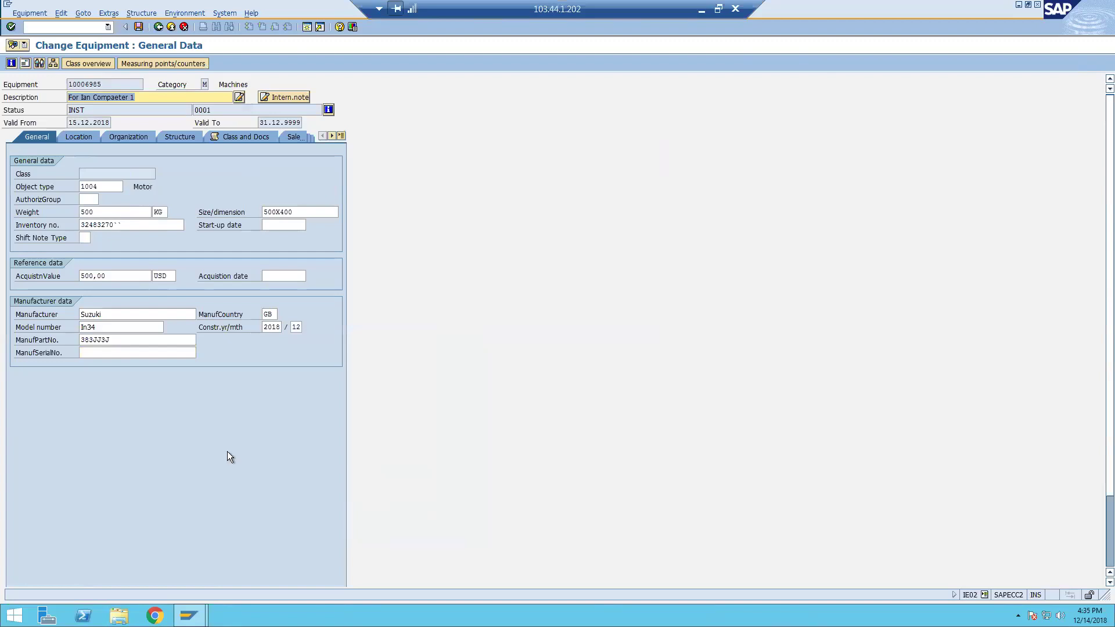
click(187, 138)
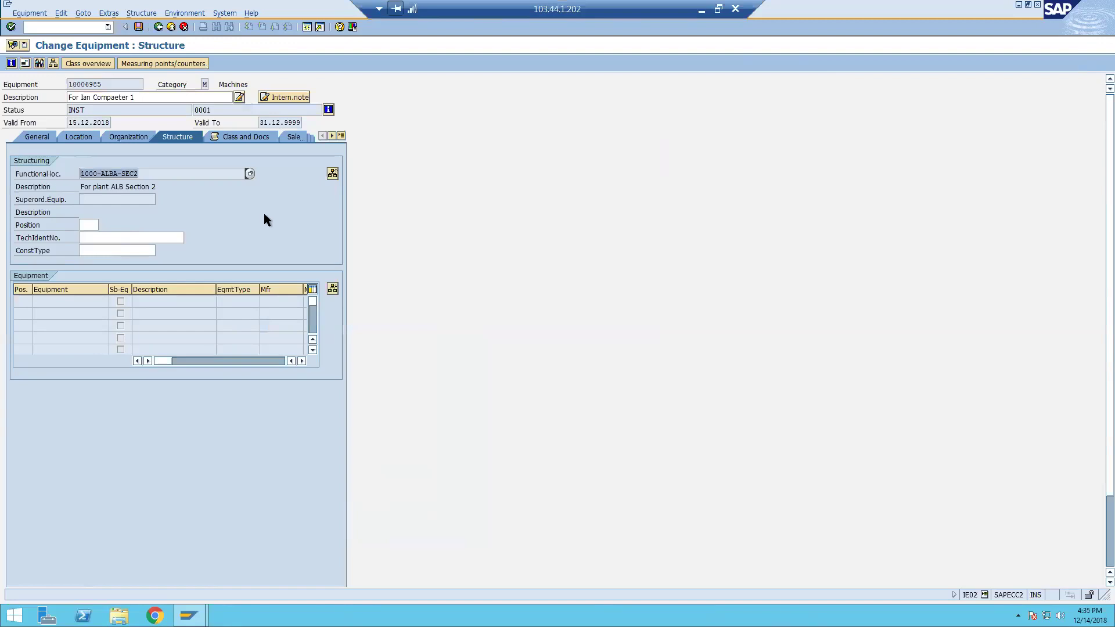
Dismantle the equipment from 1000-ALBA-SEC2, accepting deletion of its linear data.
click(332, 174)
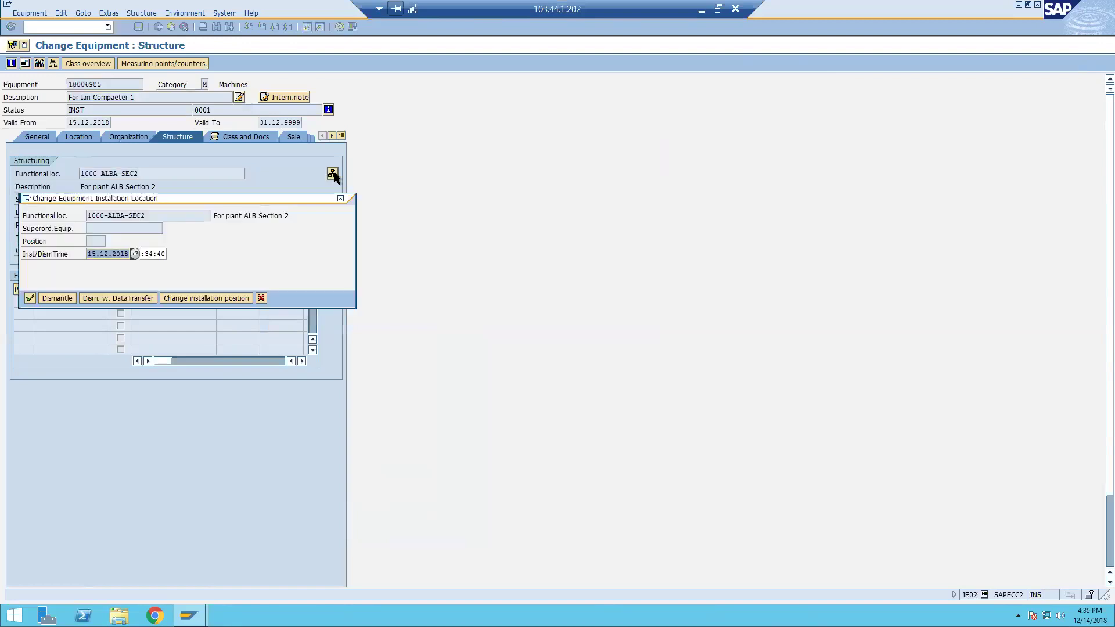
click(65, 299)
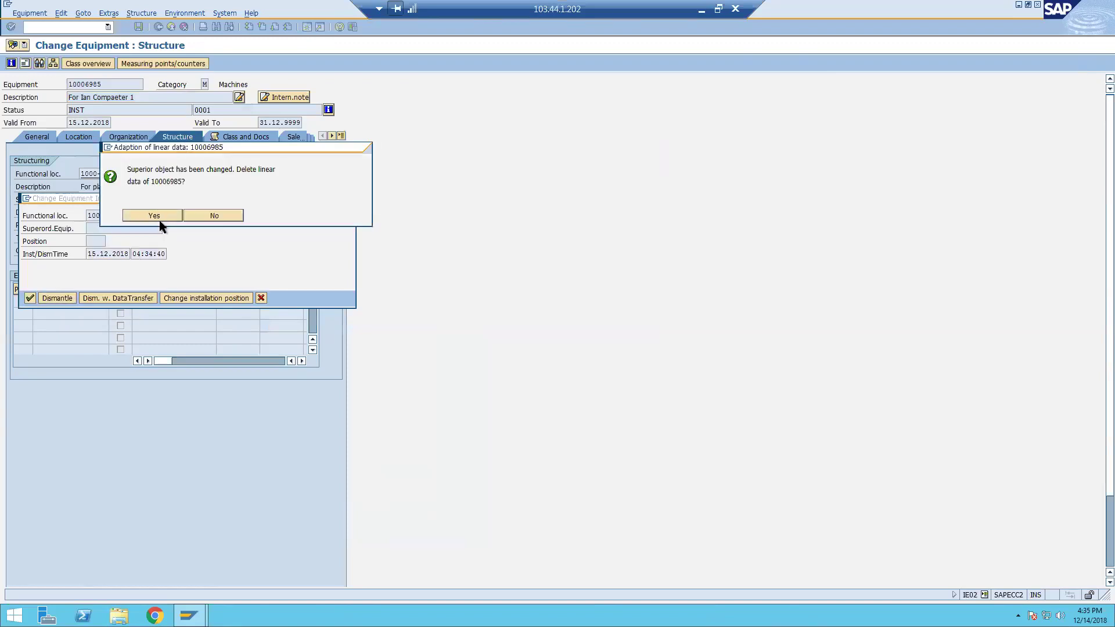
click(160, 215)
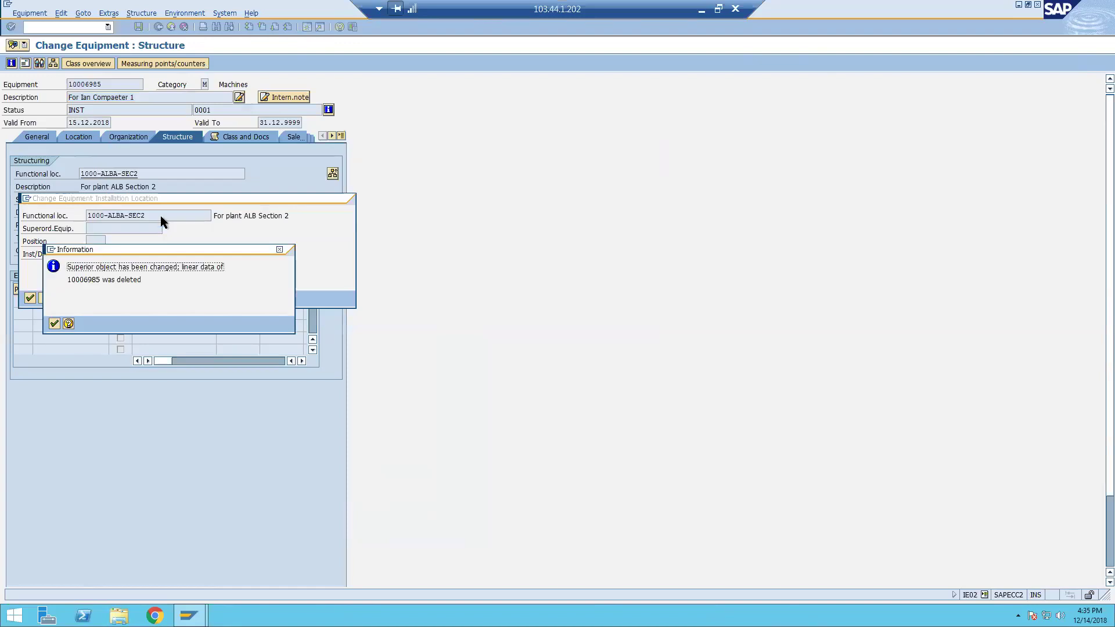
click(53, 323)
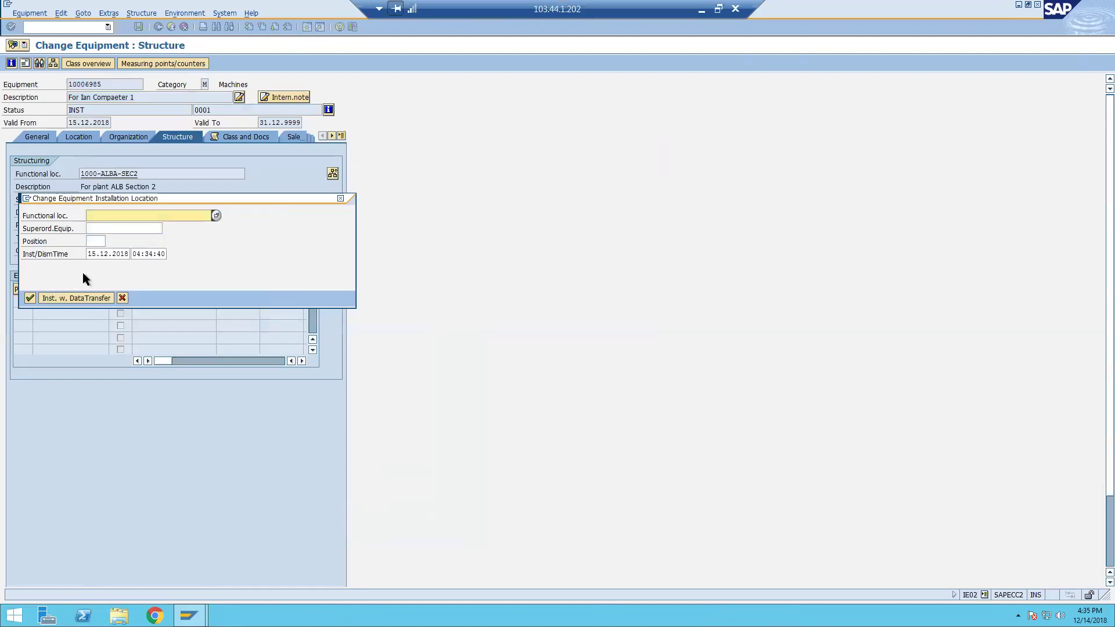
Try installing at 1032-LABS-002, which fails with a different-plants error.
click(214, 216)
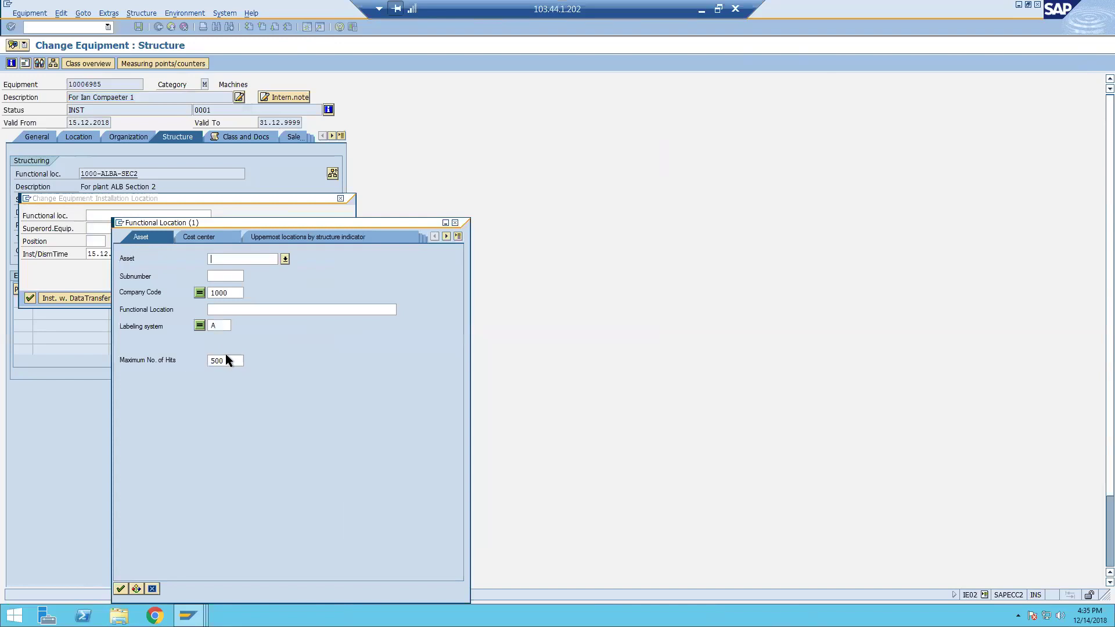
key(Return)
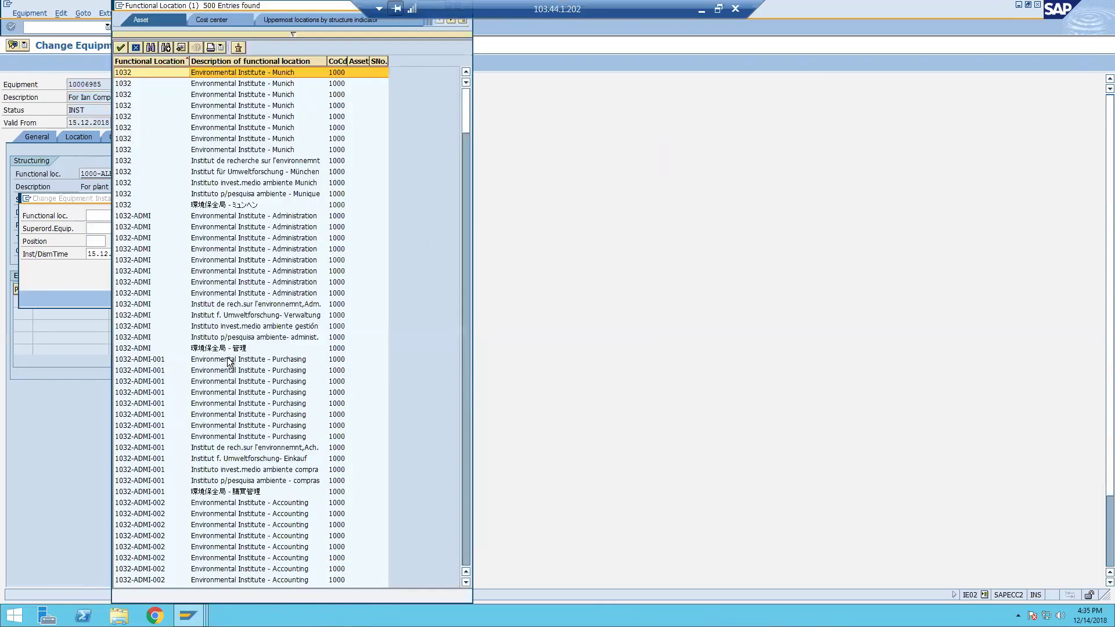
scroll(230, 363, down, 1)
double_click(134, 486)
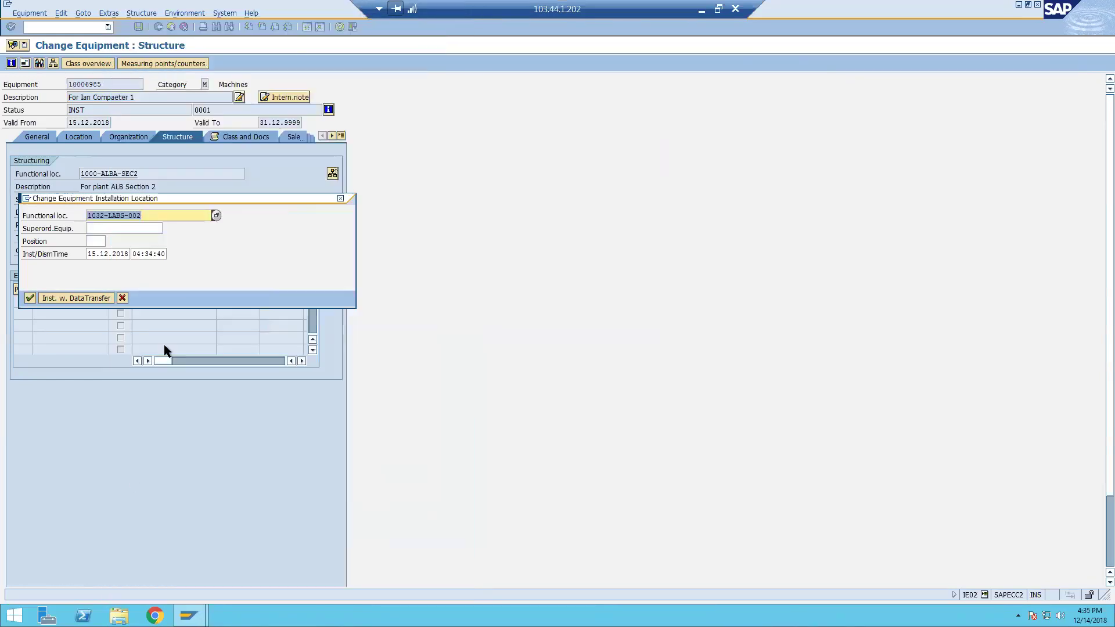
click(184, 219)
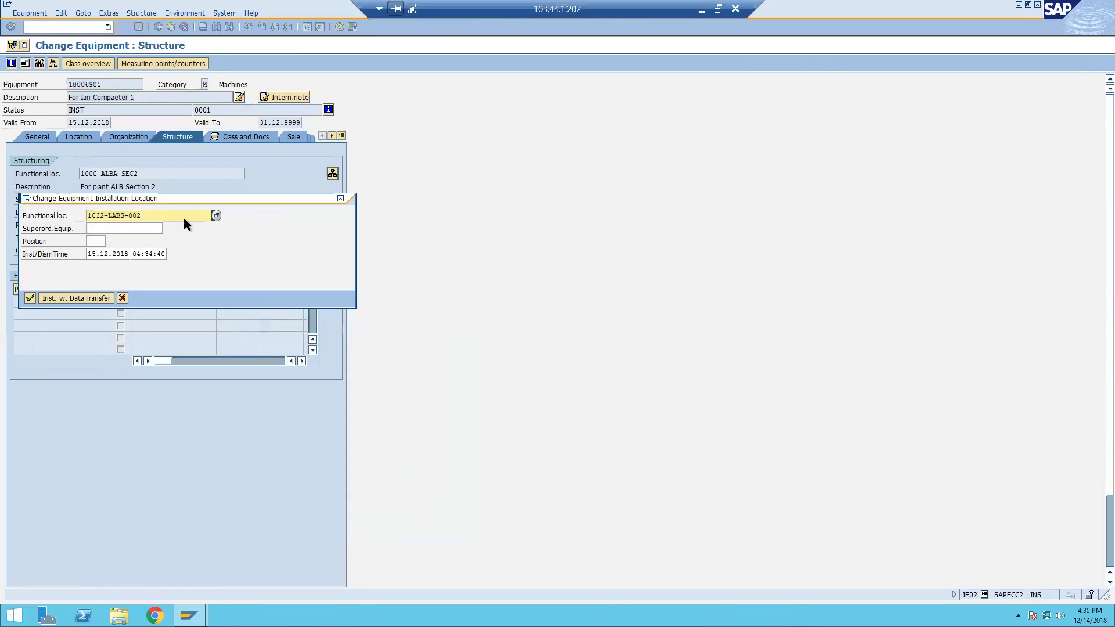
key(Return)
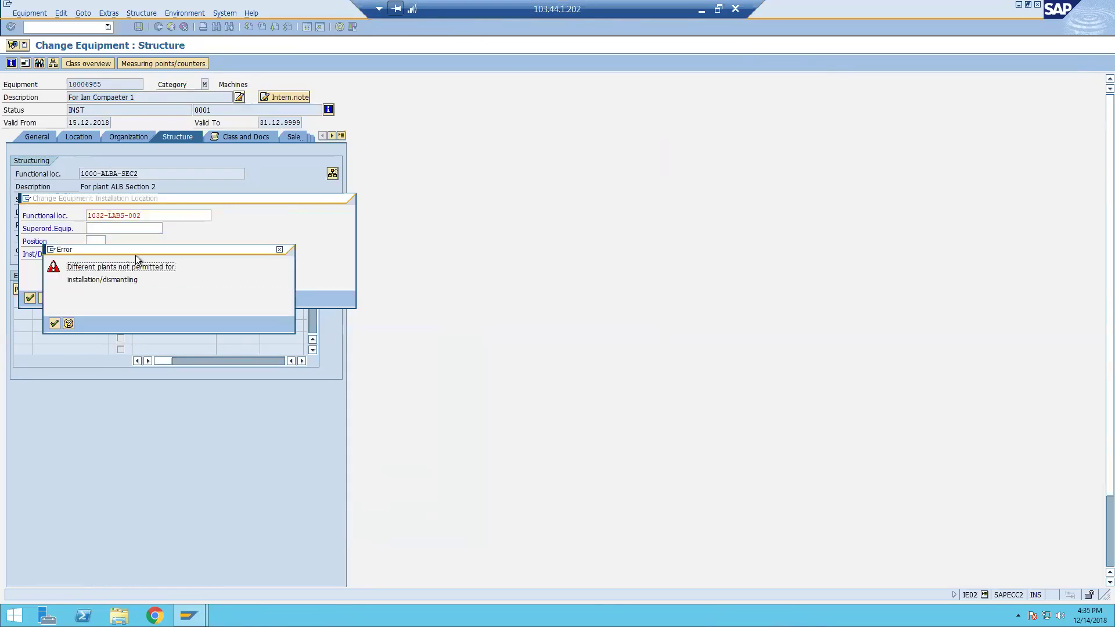
drag(143, 250, 443, 191)
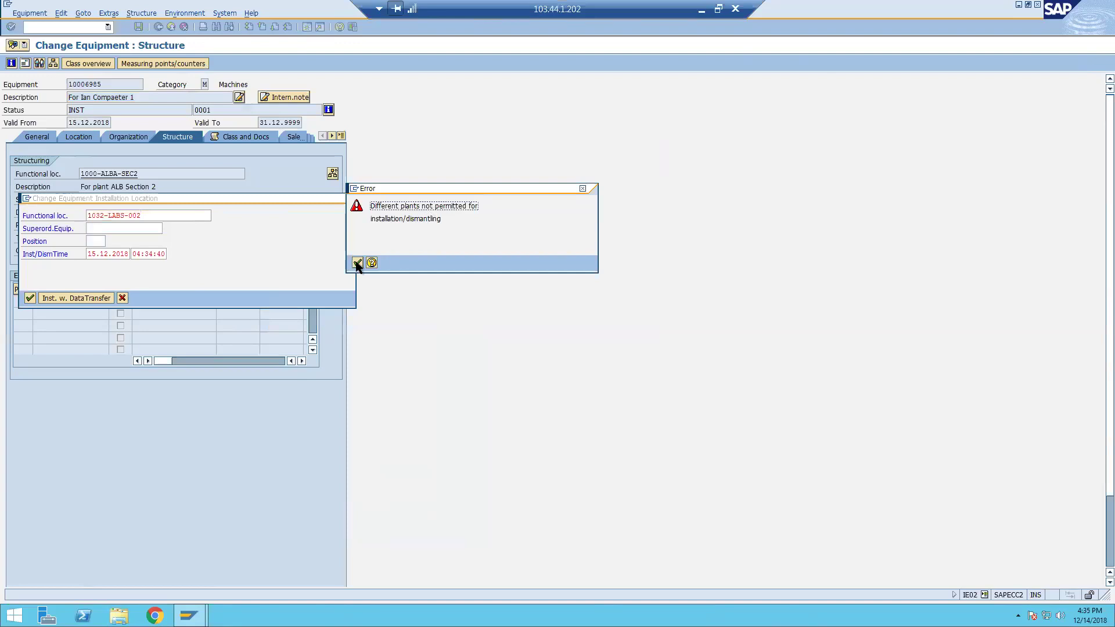
Search functional locations by cost center criteria for maintenance plant 1000, with 50 maximum hits.
click(357, 262)
click(215, 216)
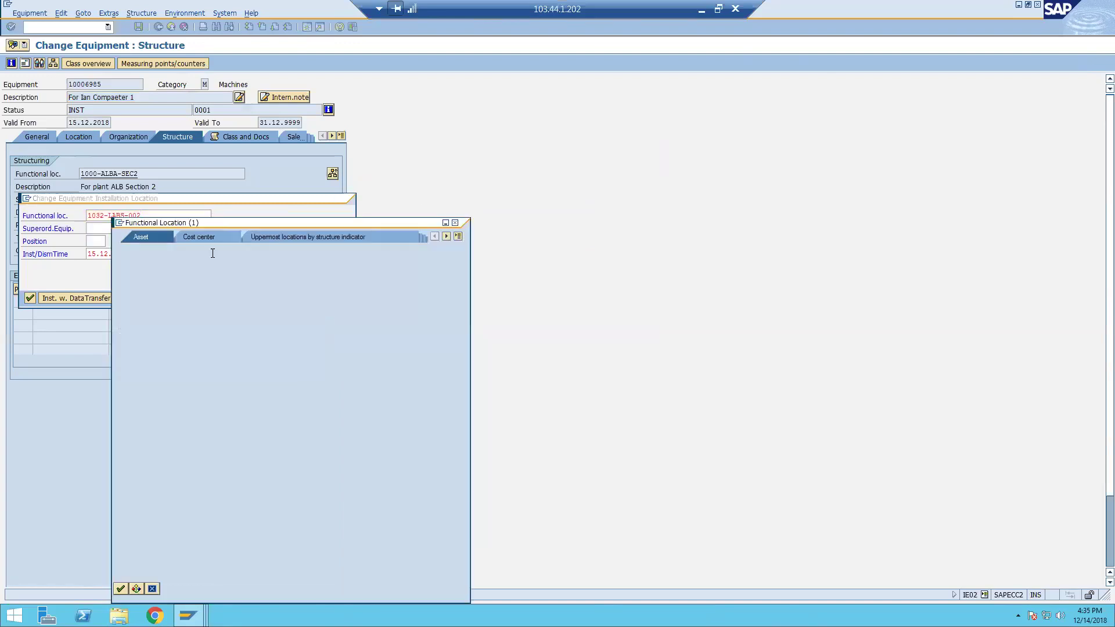
click(235, 293)
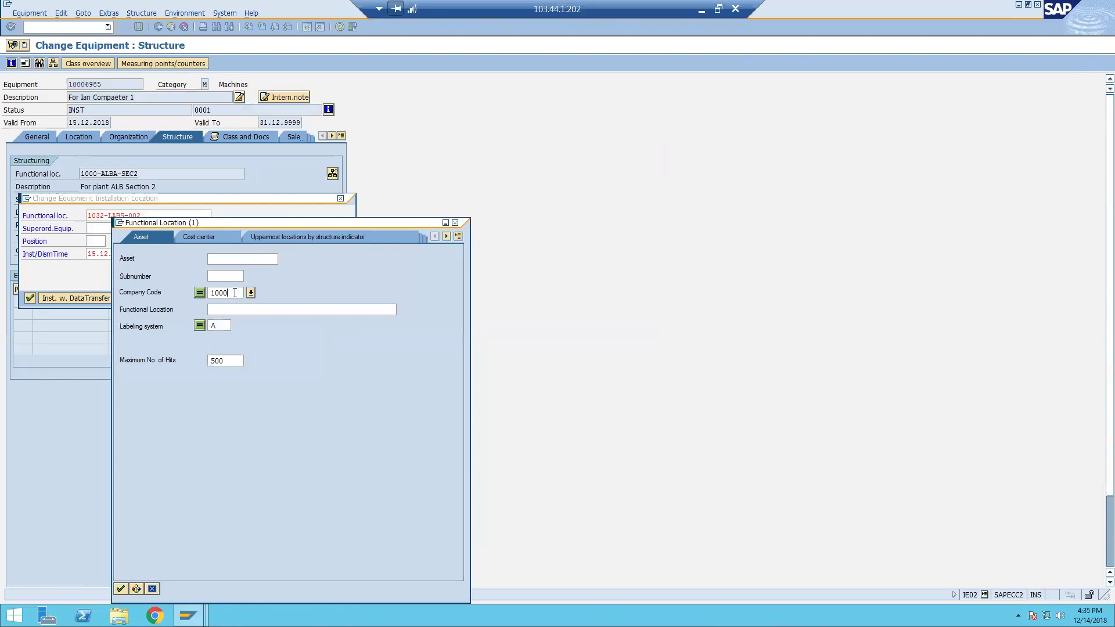
key(BackSpace)
key(BackSpace)
key(BackSpace)
key(BackSpace)
click(459, 235)
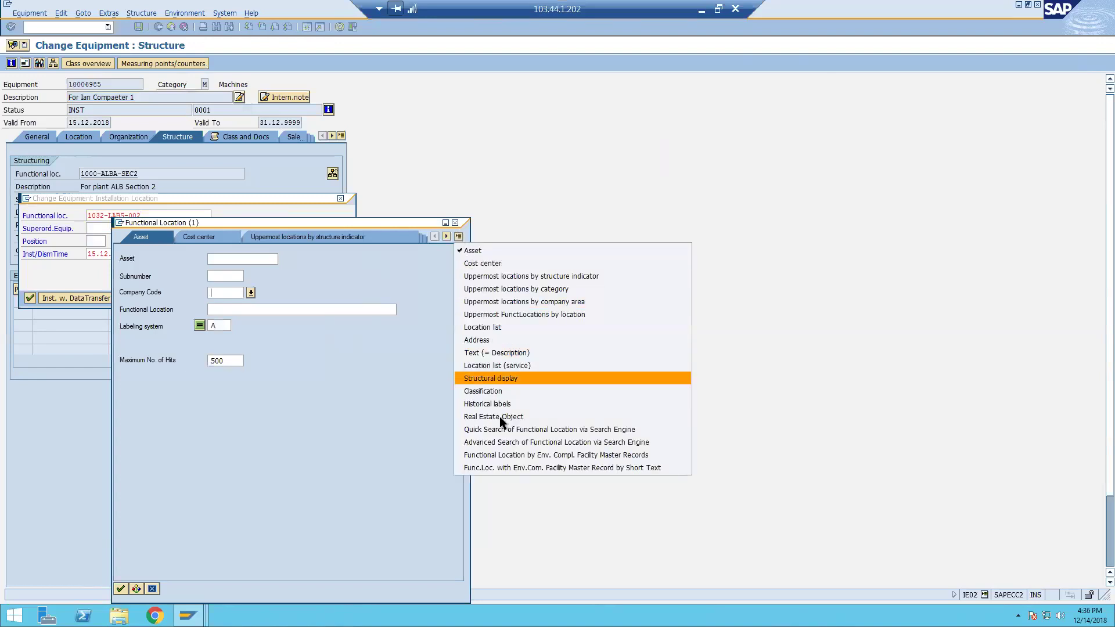
click(496, 263)
click(233, 277)
text(1000)
click(226, 343)
key(BackSpace)
key(Return)
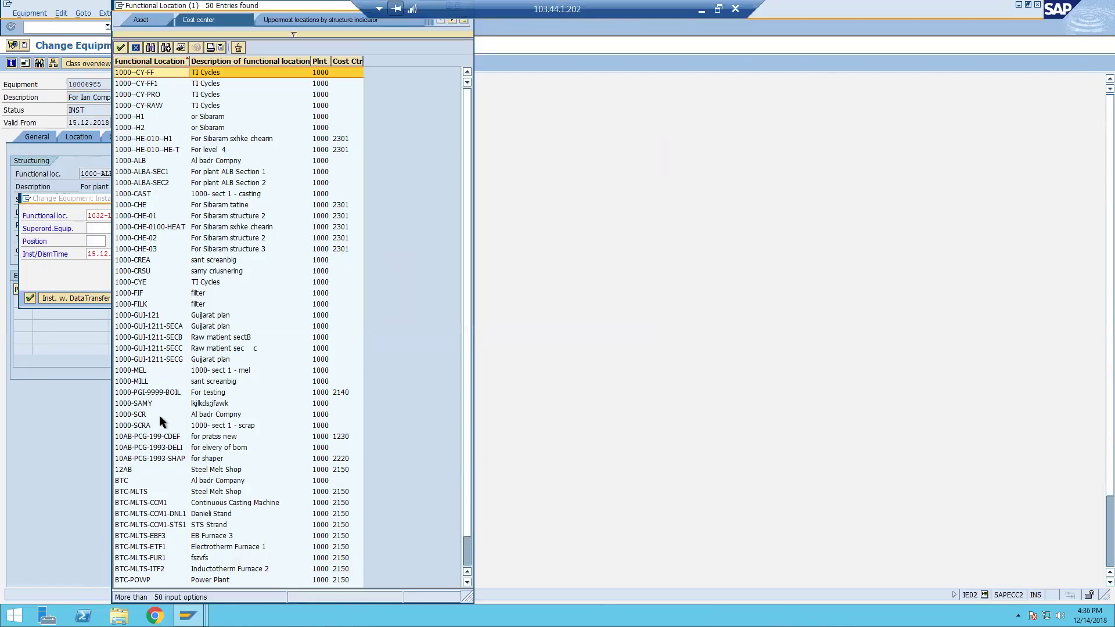
Install the equipment at 1000-PGI-9999-BOIL, deleting the old linear data.
double_click(136, 392)
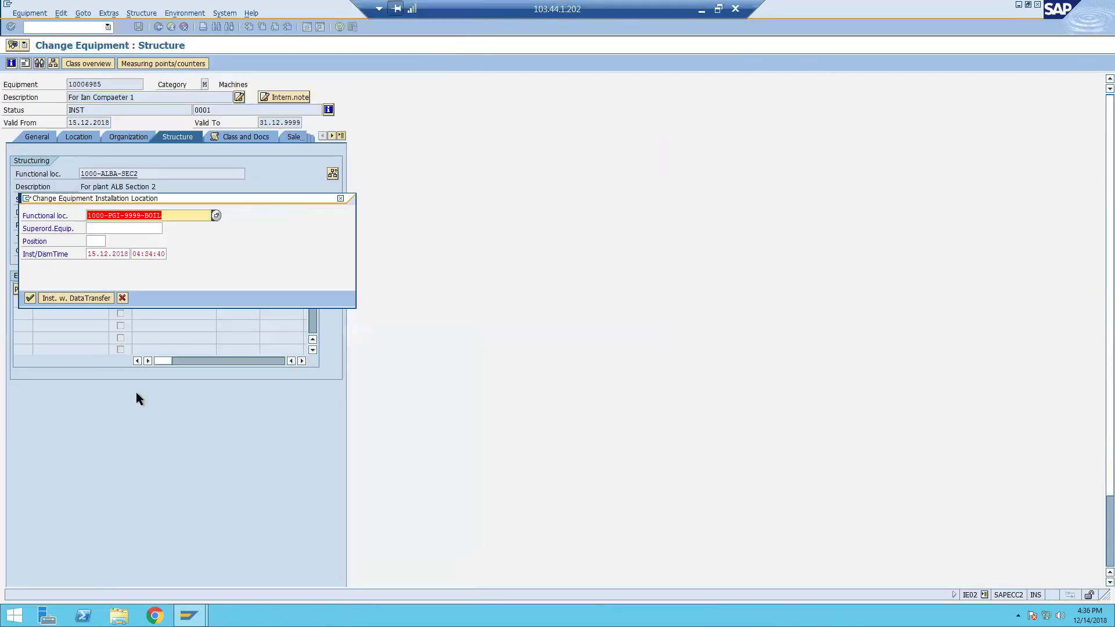
click(162, 241)
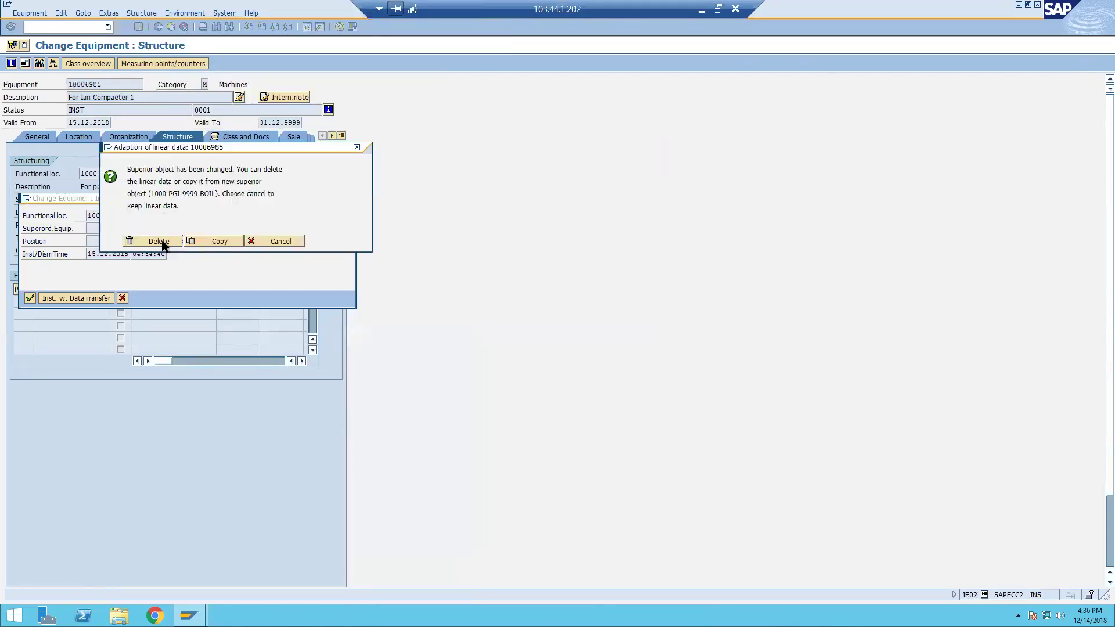
click(54, 323)
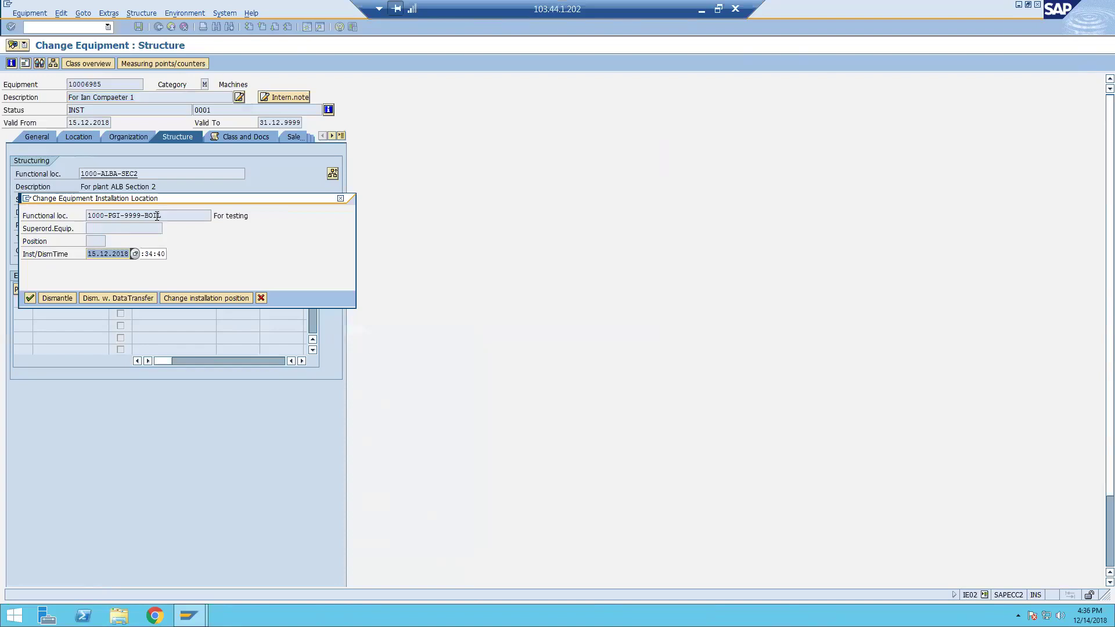
click(29, 298)
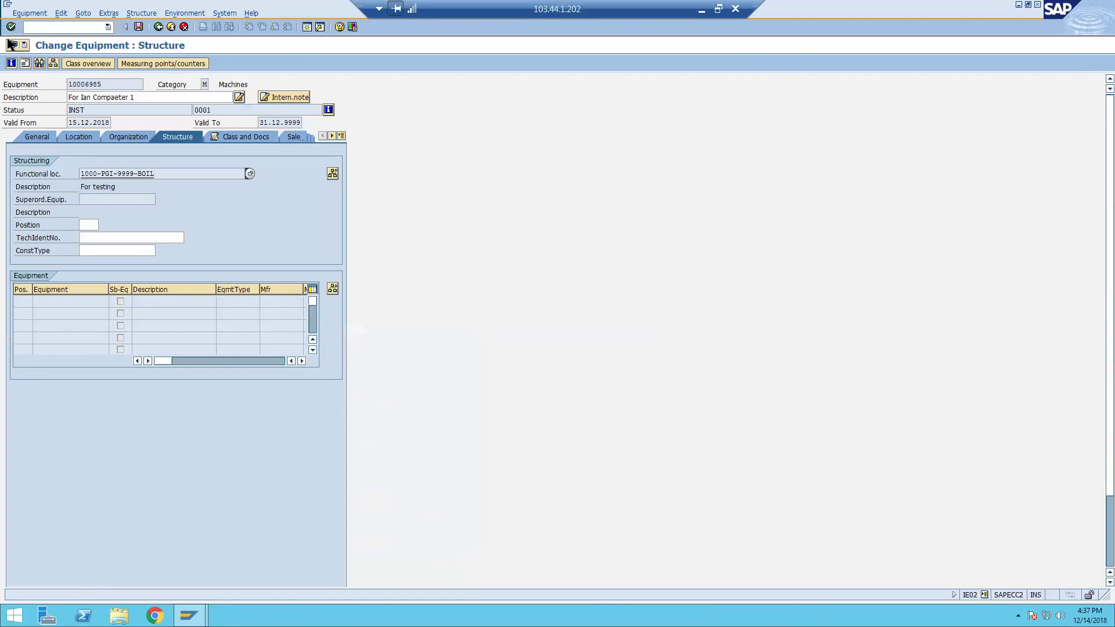
Set the deletion flag on equipment 10006985 and verify its status reads DLFL INST.
click(29, 13)
mouse_move(70, 118)
mouse_move(201, 117)
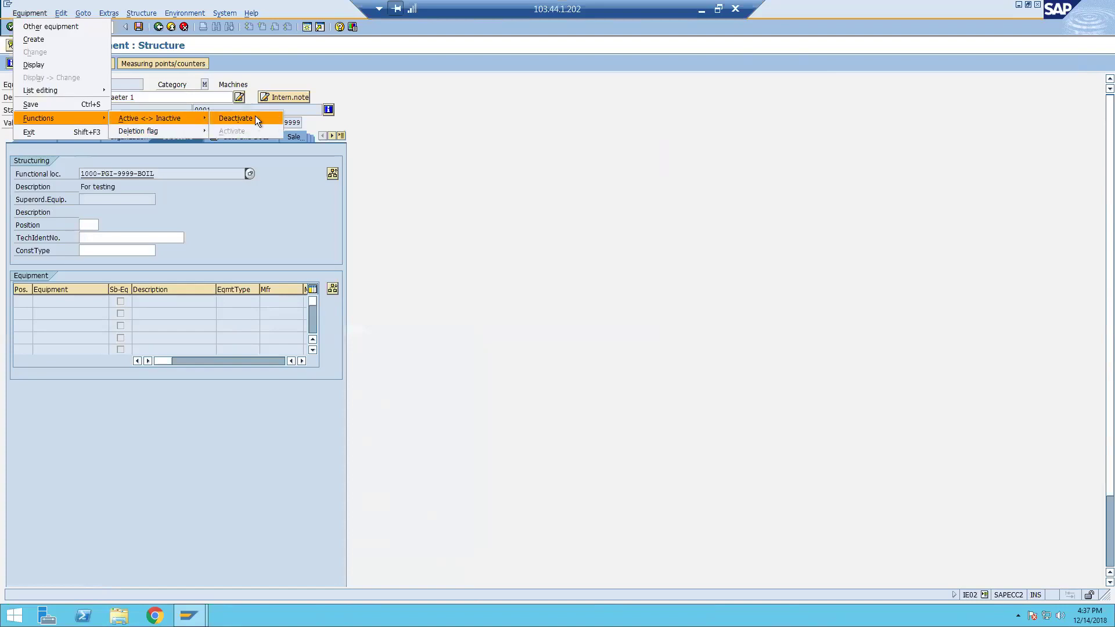
mouse_move(243, 128)
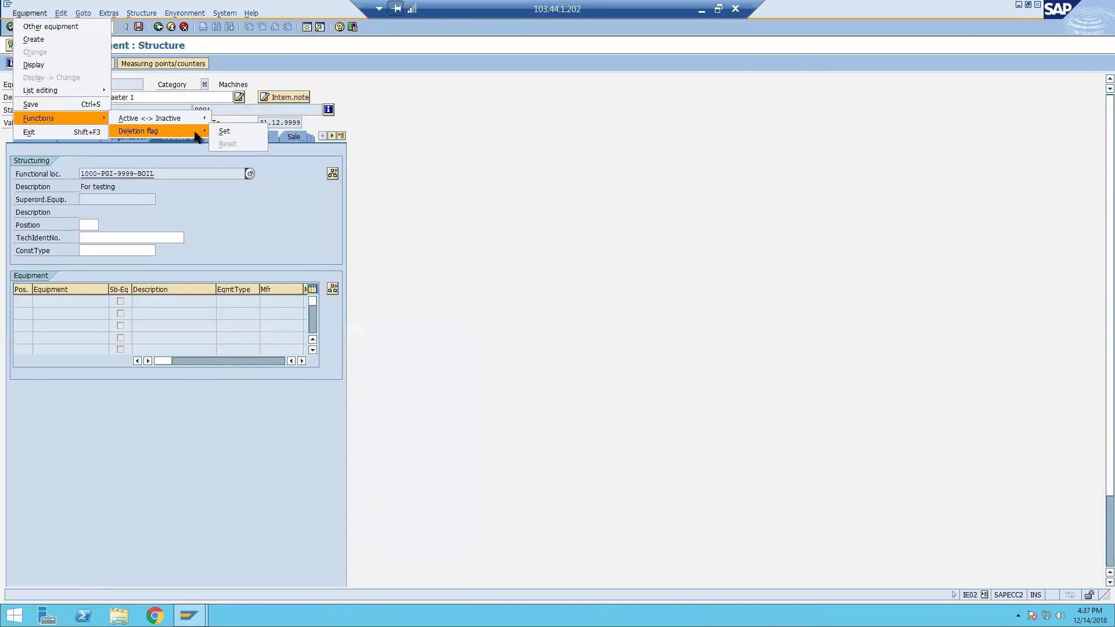
click(240, 130)
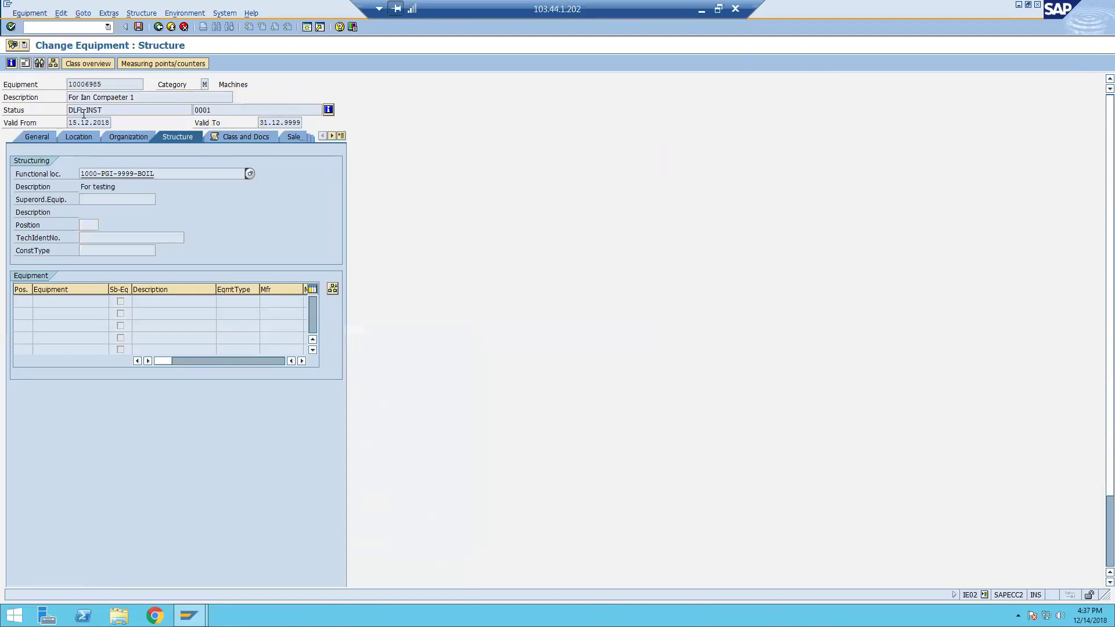
click(328, 110)
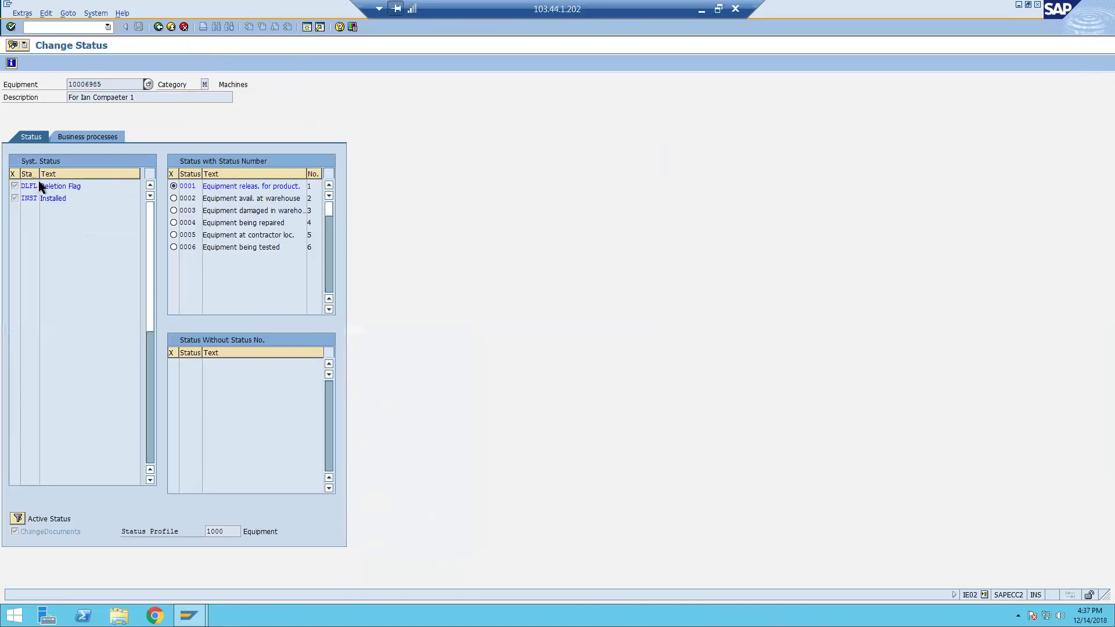
click(158, 27)
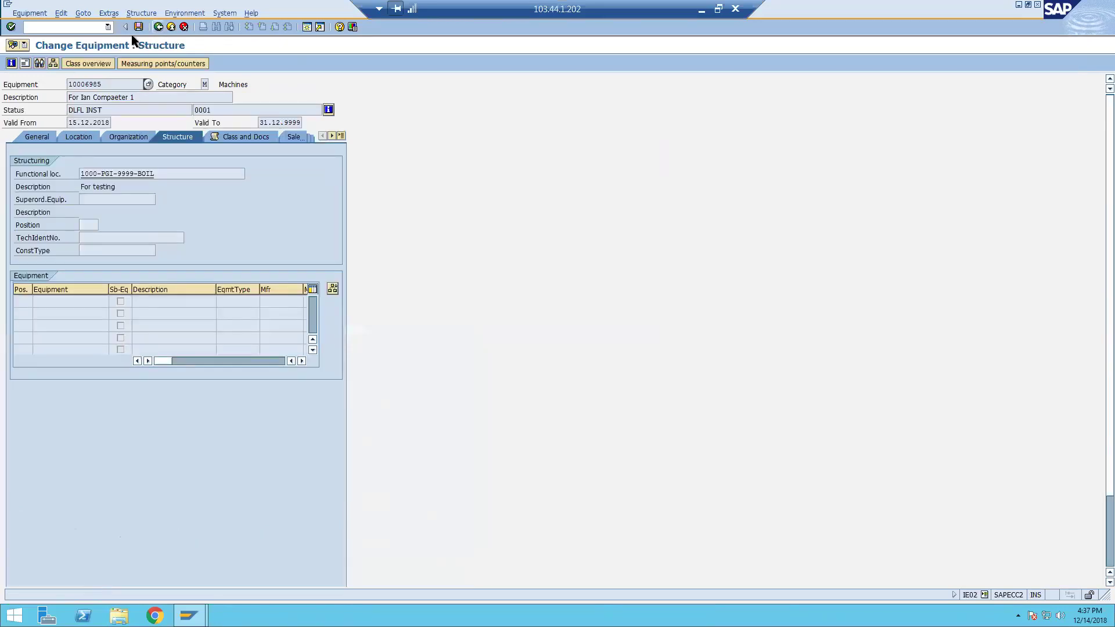
Save equipment 10006985, then reopen it for changes, accepting the DLFL status warning.
key(ctrl+s)
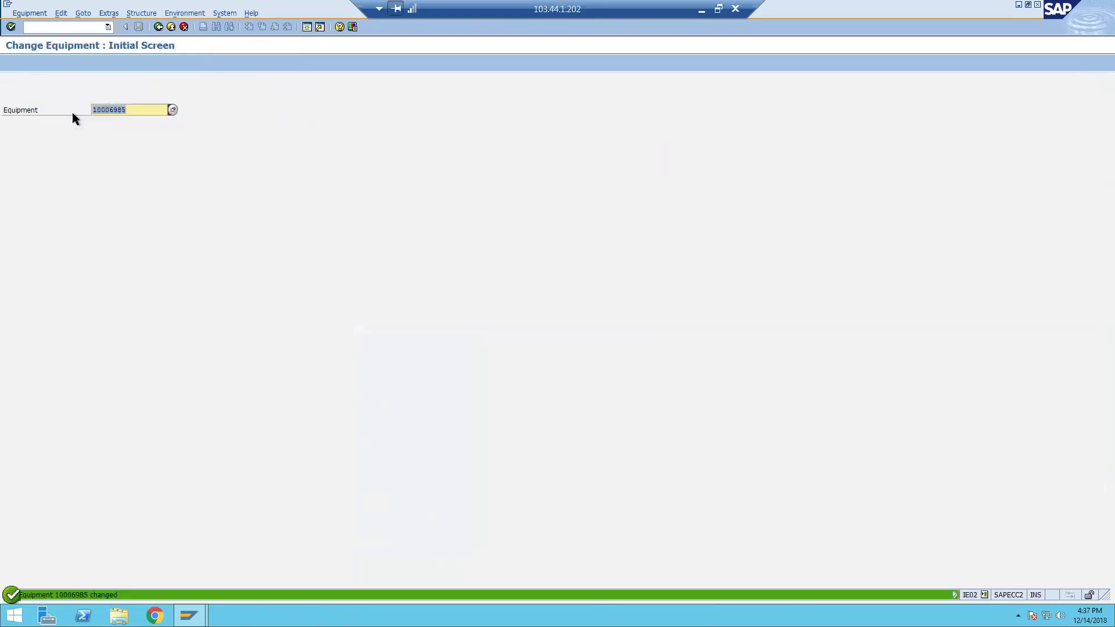
key(Return)
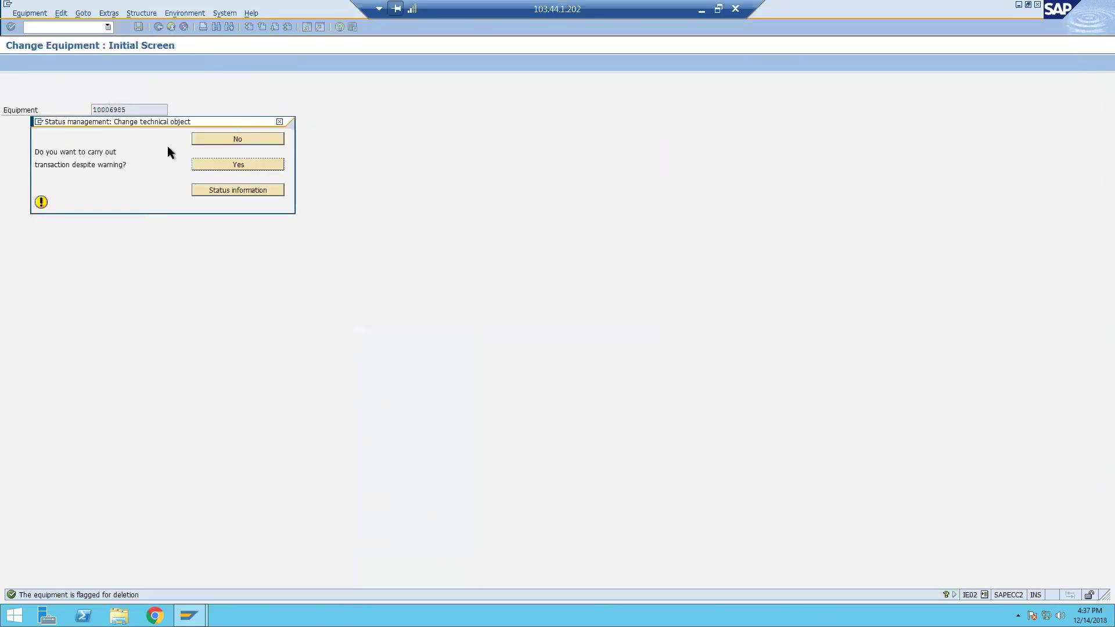
drag(274, 124, 552, 132)
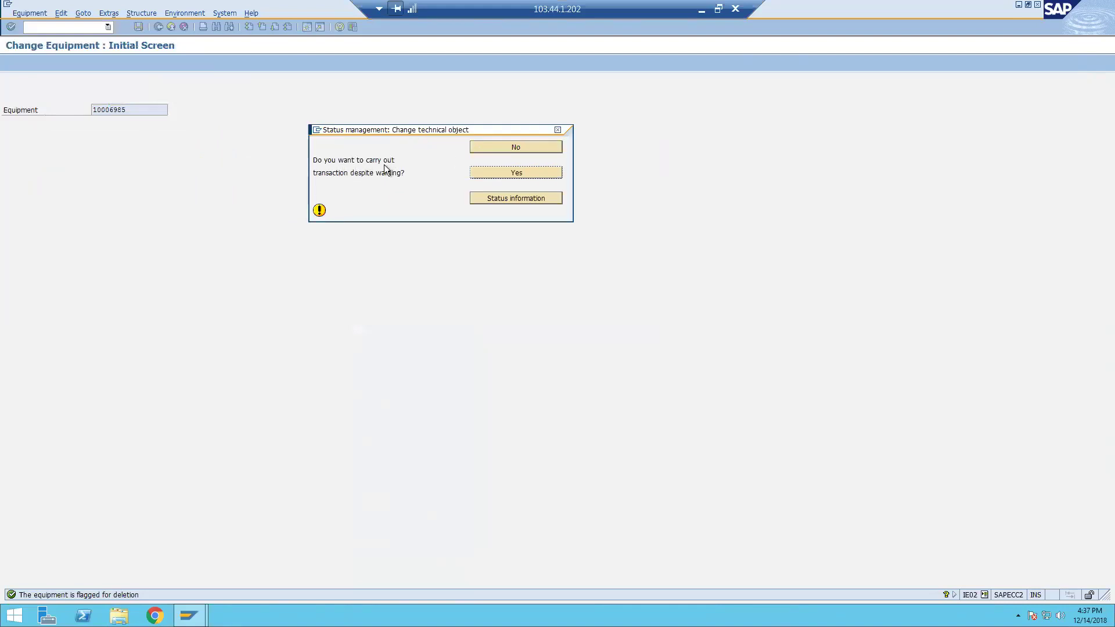
click(501, 198)
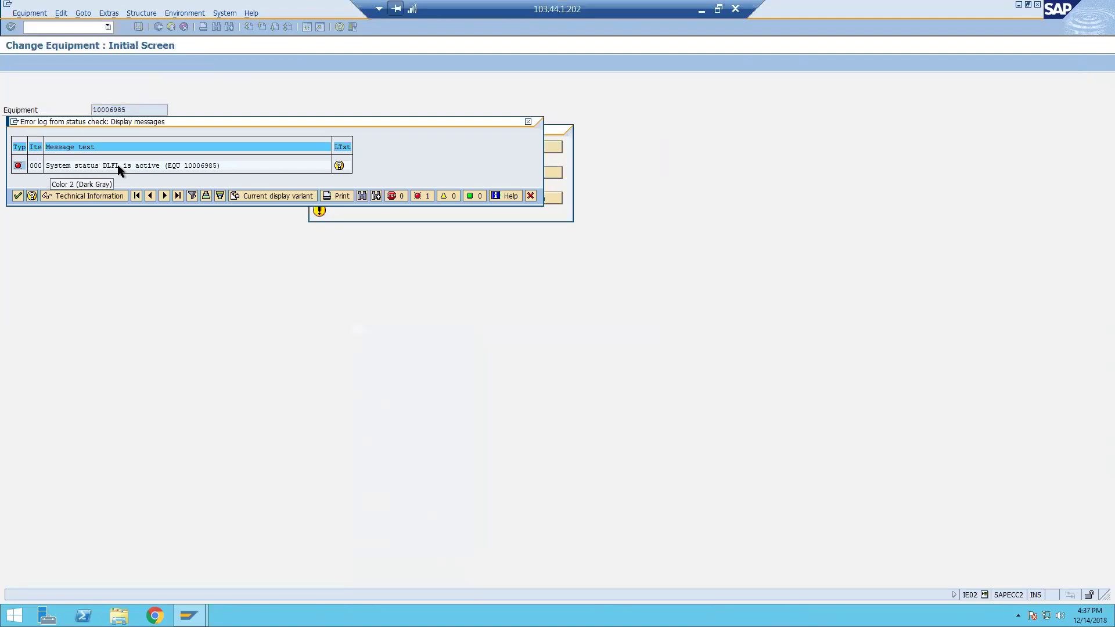
click(18, 196)
click(482, 170)
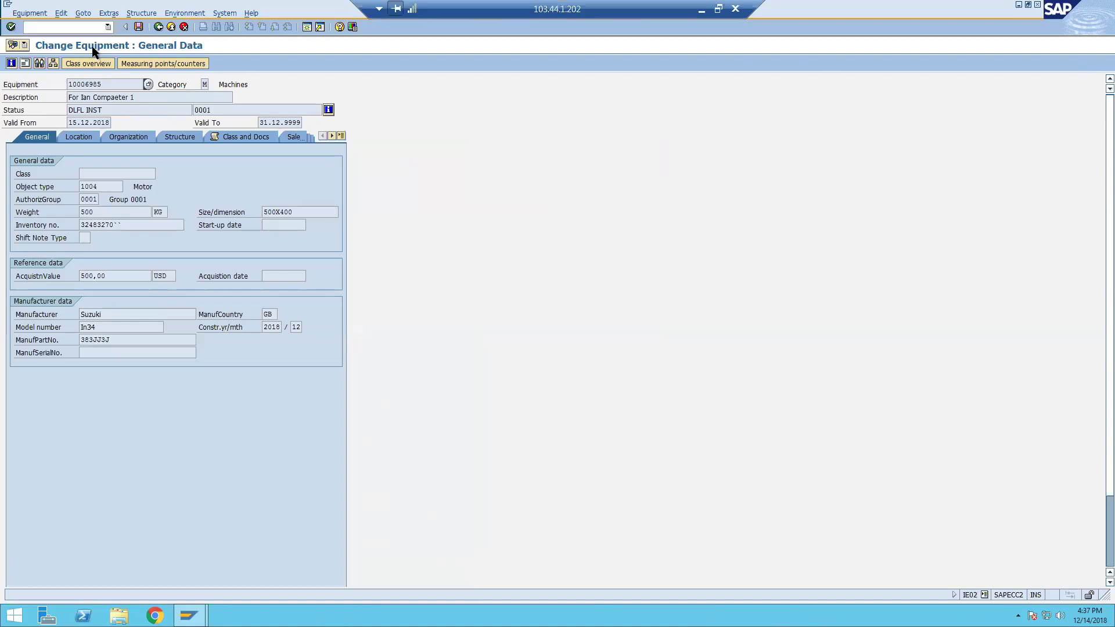
Reset the deletion flag on equipment 10006985 through the Equipment functions menu.
key(alt+e)
key(Up)
key(Up)
key(Right)
key(Down)
key(Up)
key(Down)
key(Right)
key(Return)
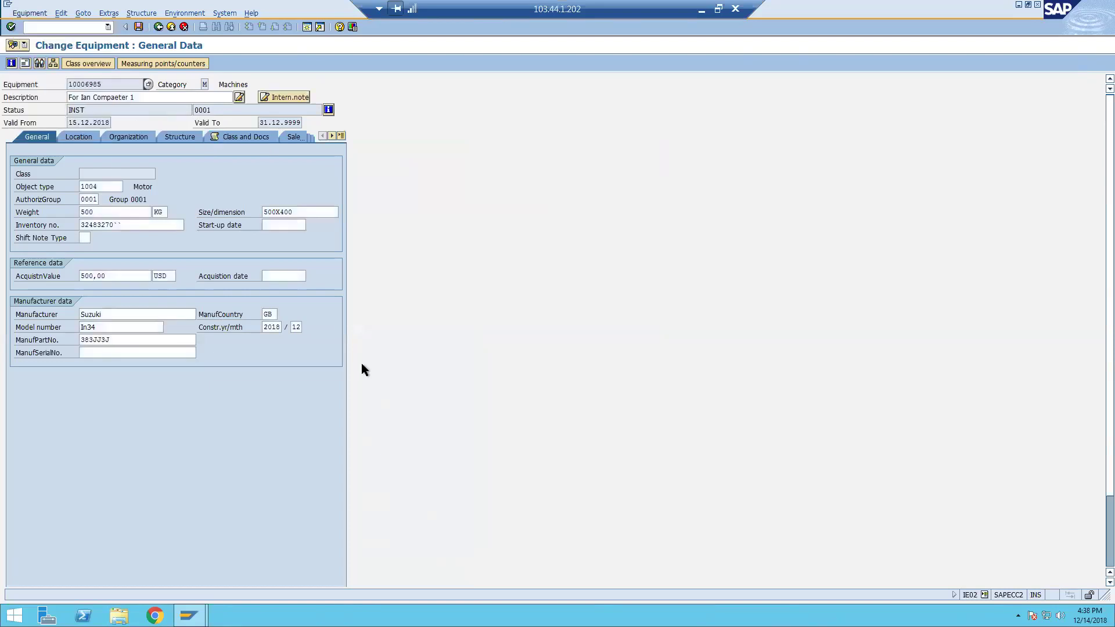
Check the status now reads INST and show the equipment's location data.
double_click(80, 110)
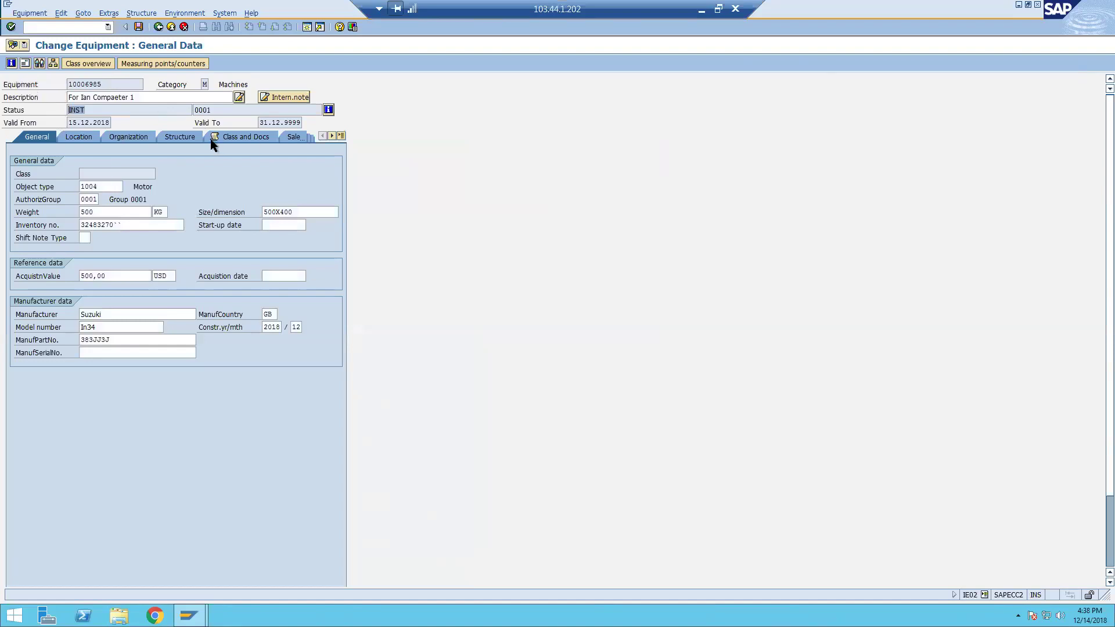
click(29, 13)
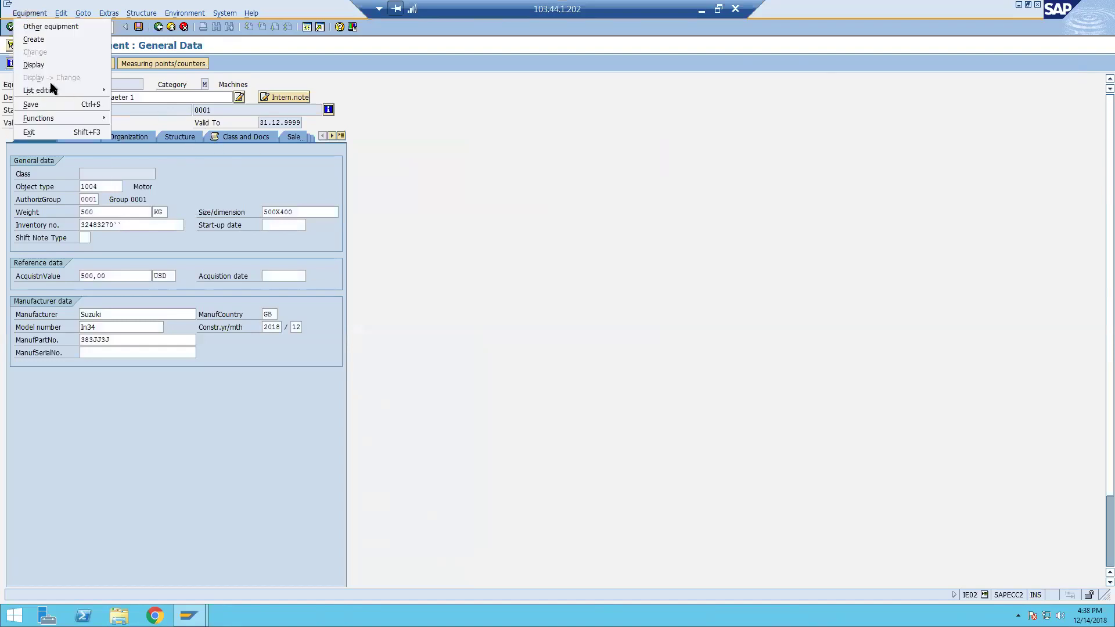
mouse_move(62, 114)
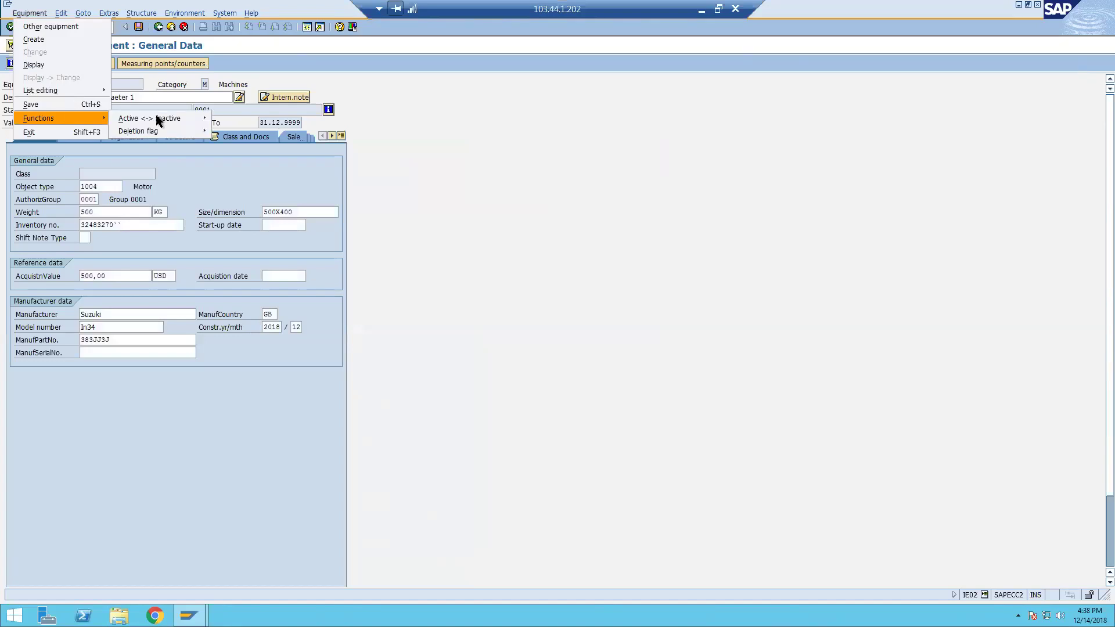
click(471, 226)
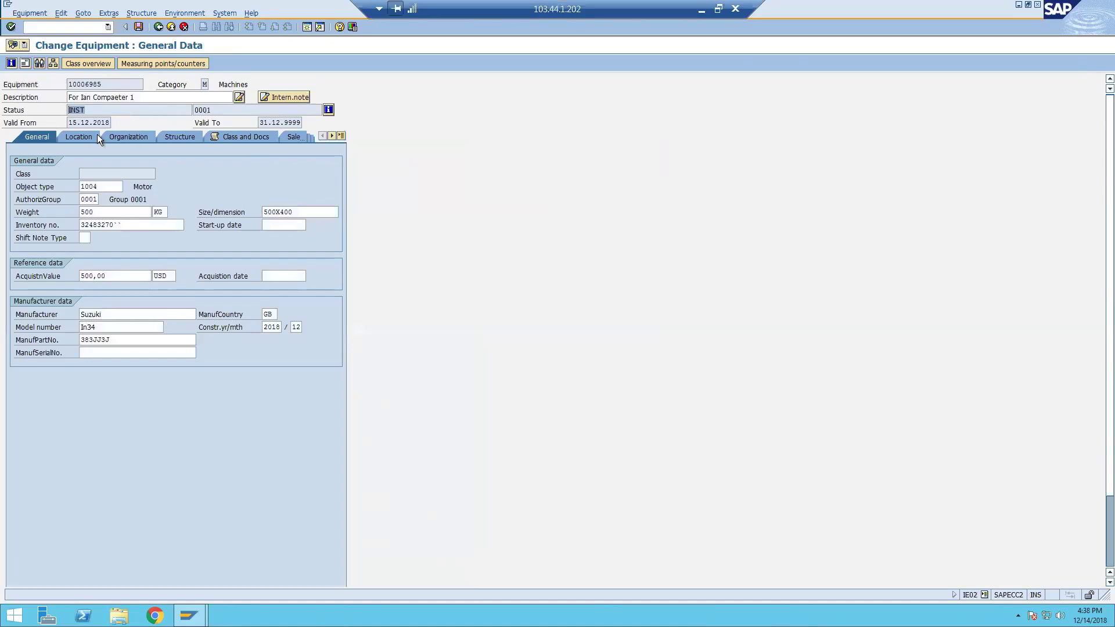
click(82, 137)
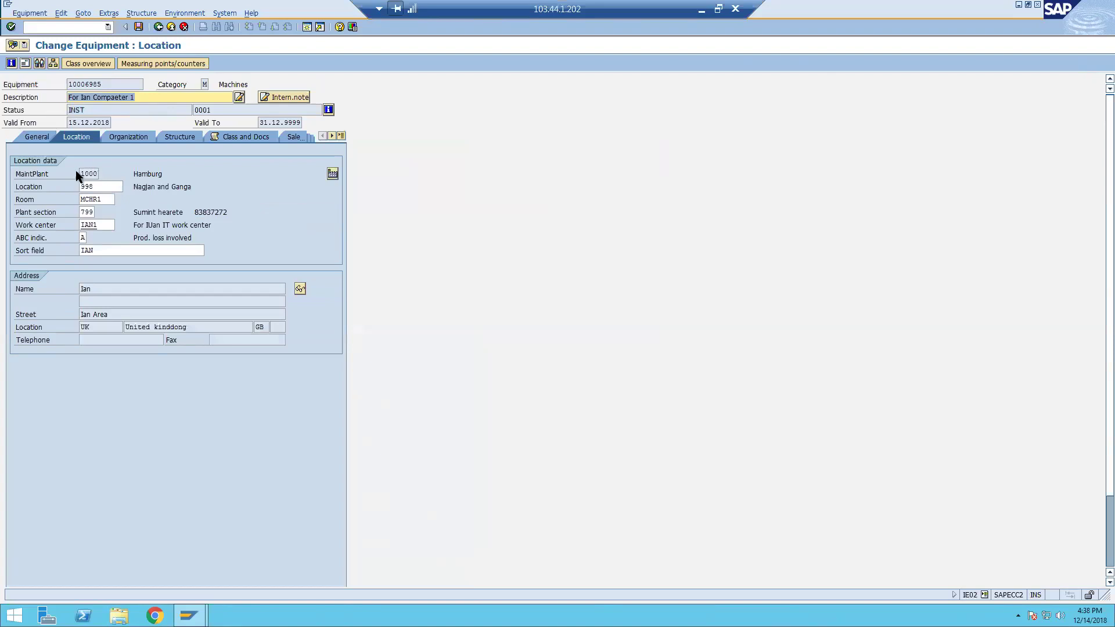
Attempt a maintenance plant change, accept the refusal, then view functional location 1000-PGI-9999-BOIL.
click(204, 85)
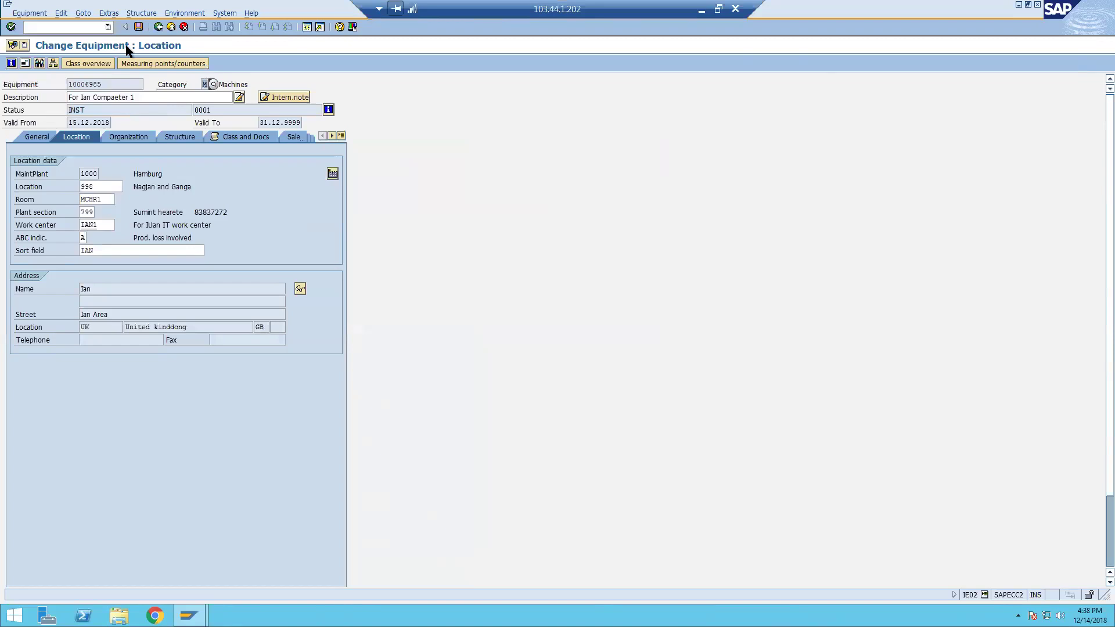
click(60, 11)
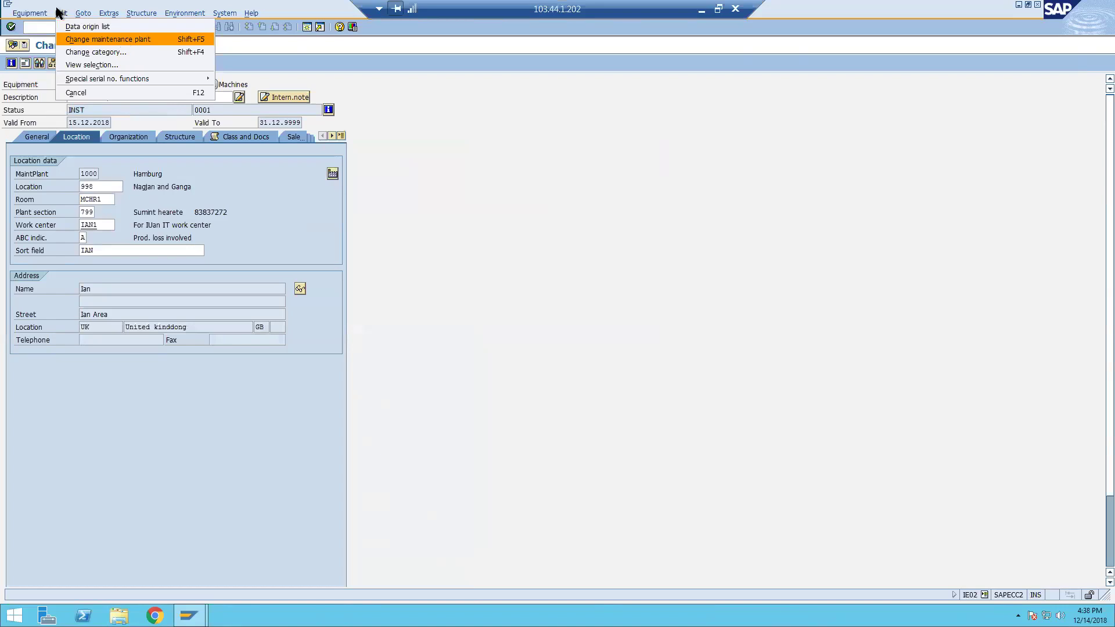
click(114, 41)
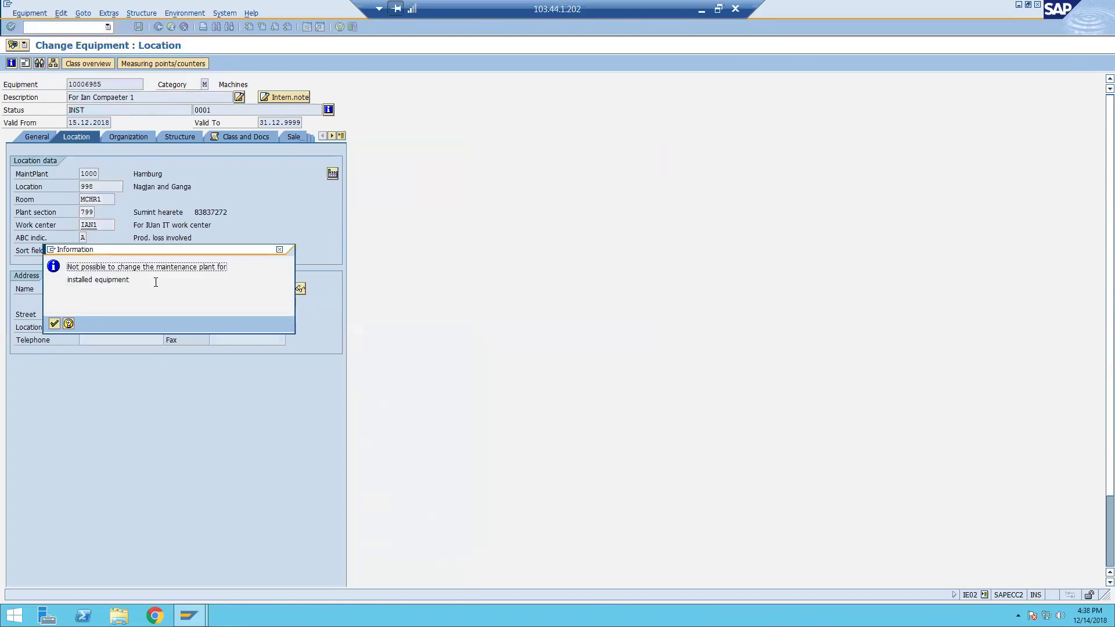
click(54, 323)
click(176, 140)
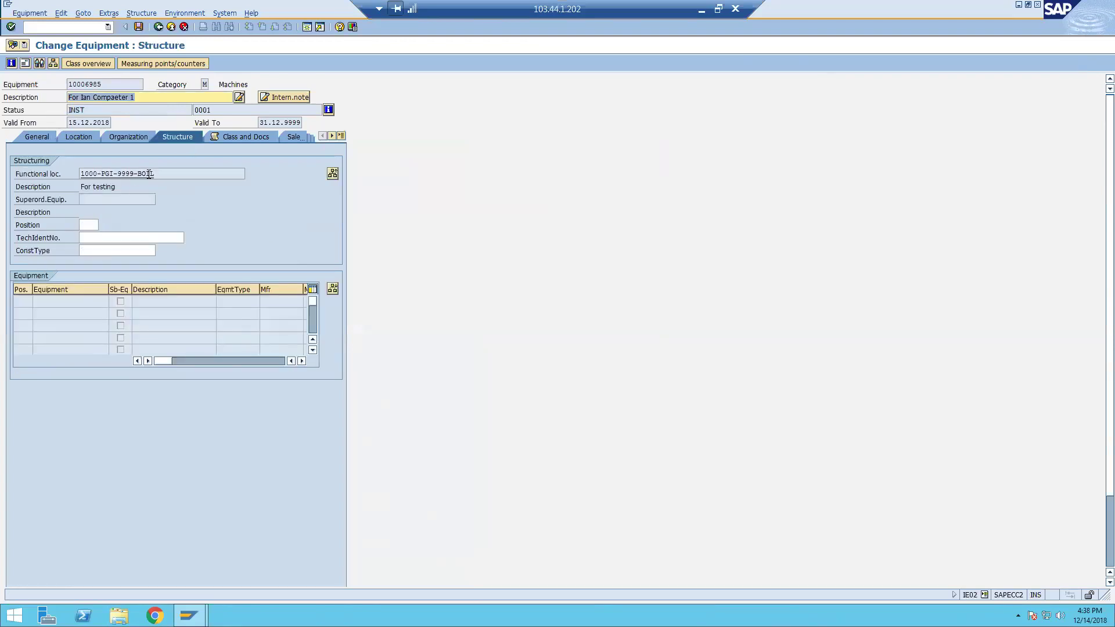
drag(155, 174, 87, 169)
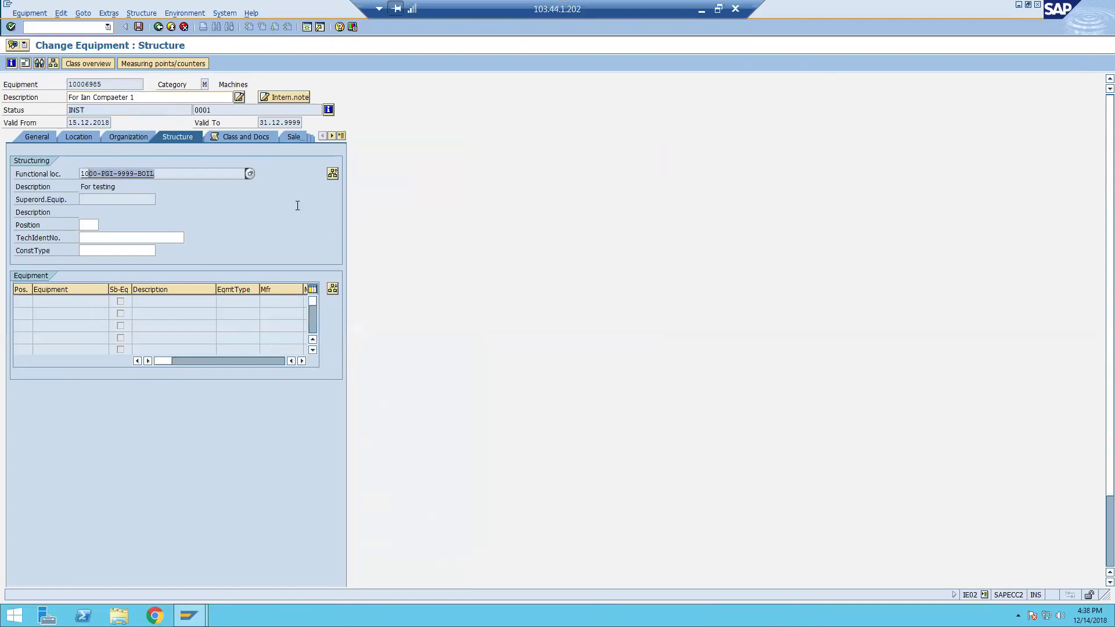
Dismantle the equipment from 1000-PGI-9999-BOIL, deleting its linear data, then request a maintenance plant change.
click(332, 173)
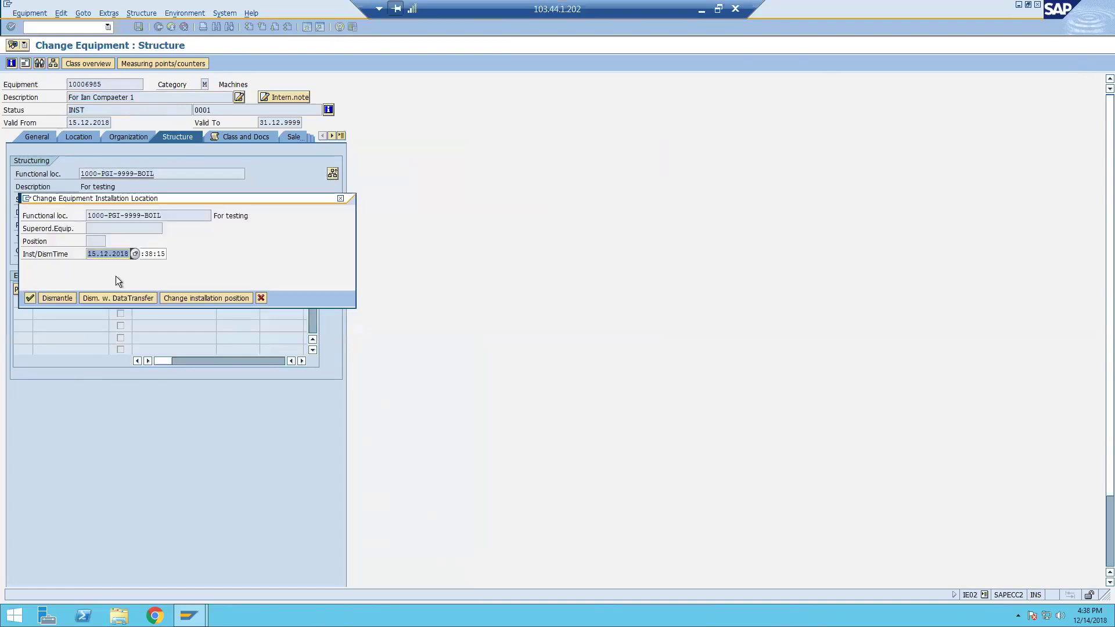
click(57, 298)
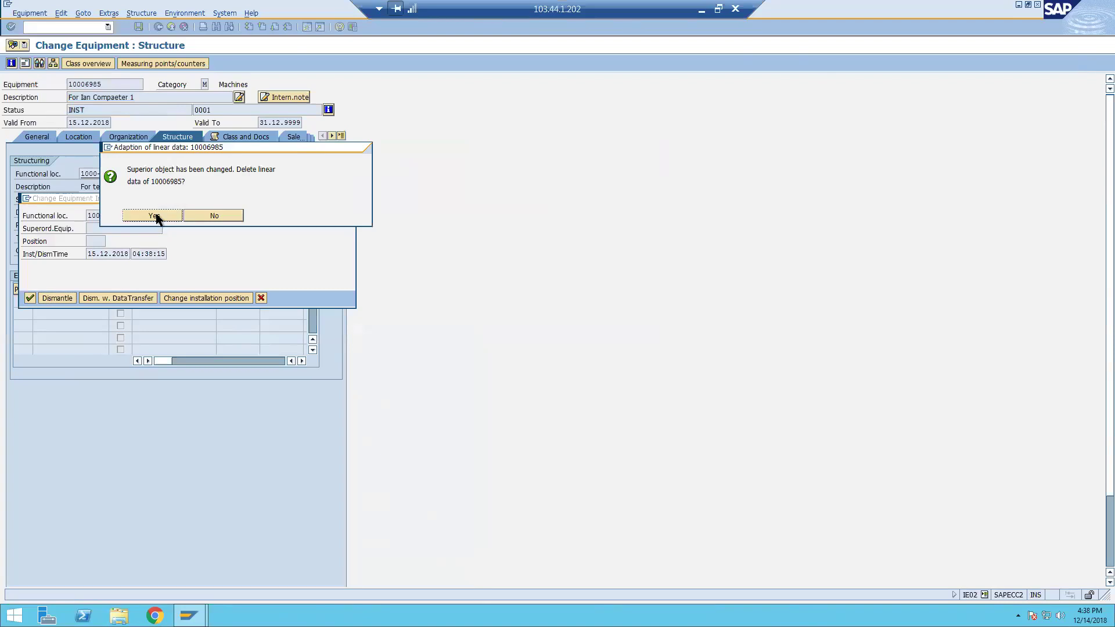
click(153, 216)
click(54, 323)
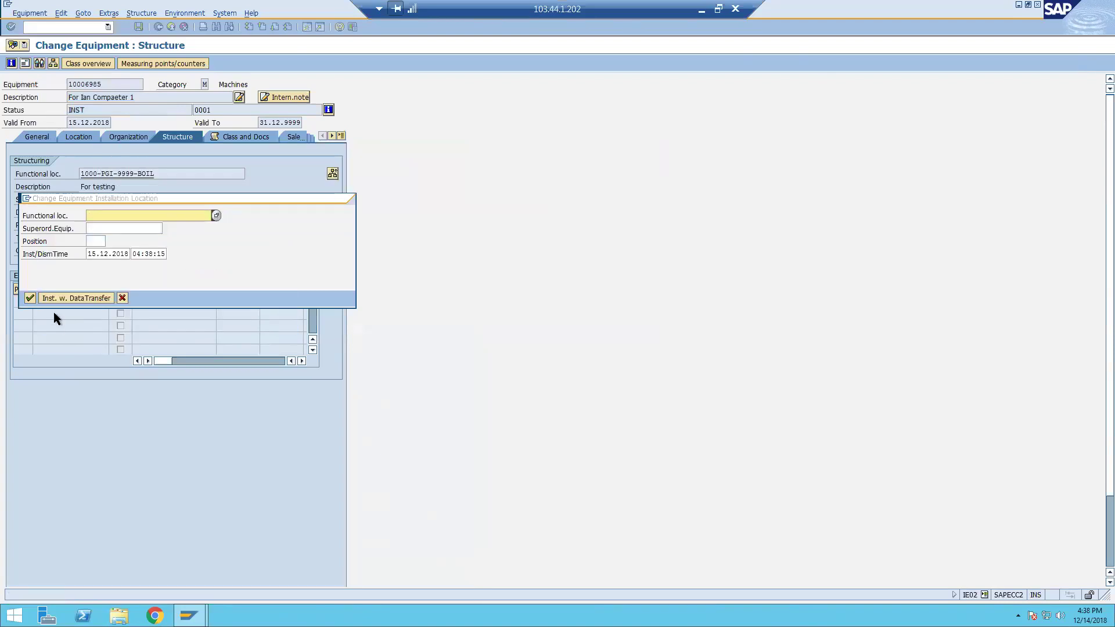
click(30, 298)
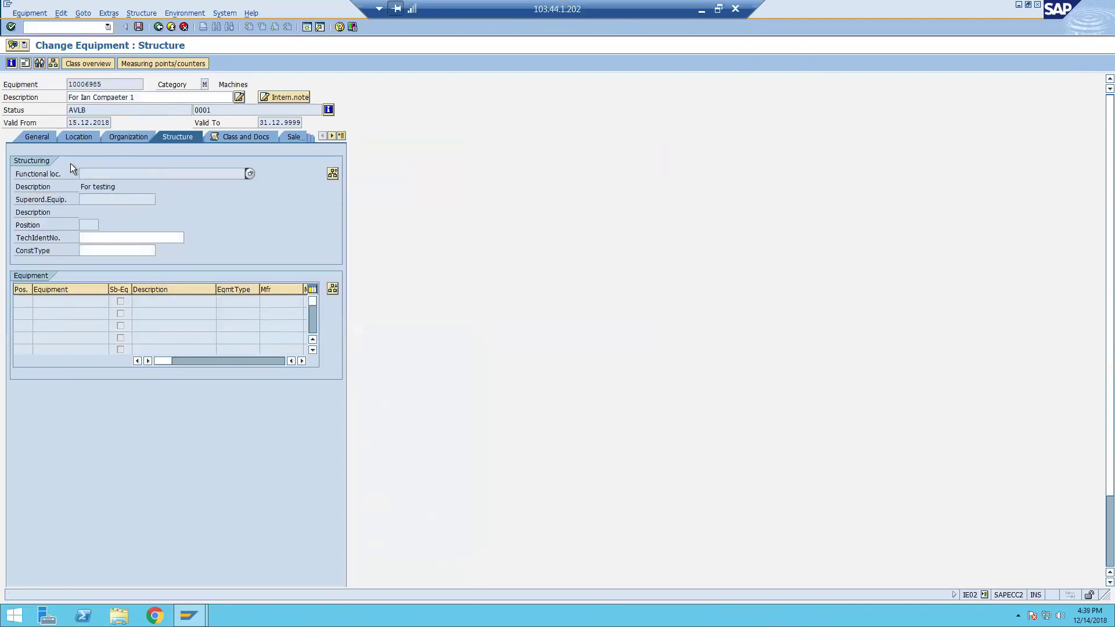
click(62, 12)
click(97, 40)
Enter maintenance plant 3200, clear its planning-plant and controlling-area errors, and look up other plants.
key(BackSpace)
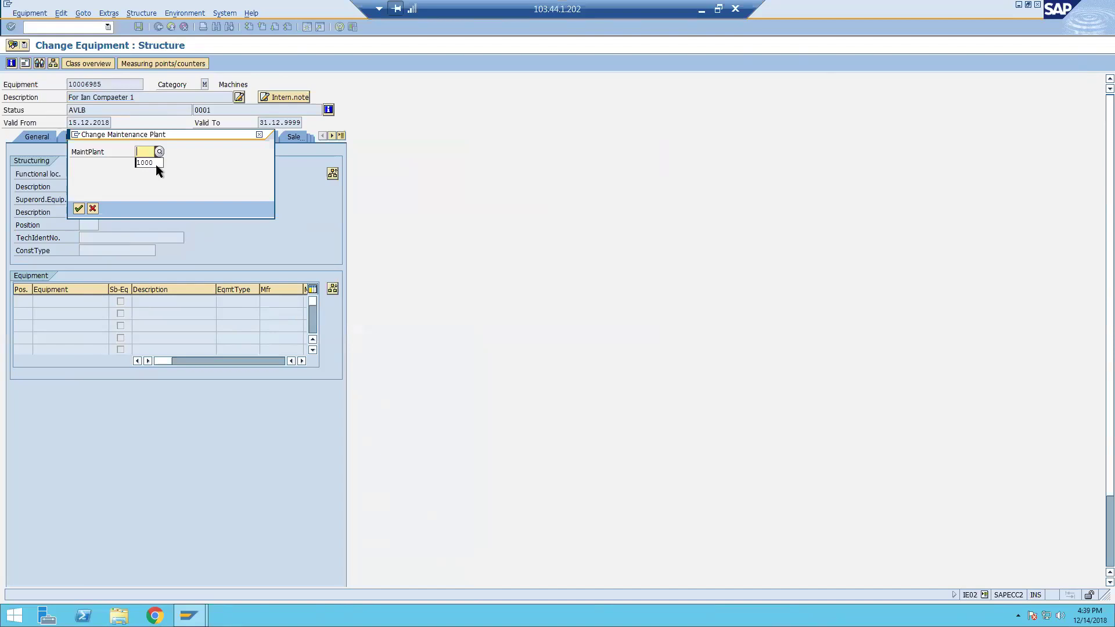
text(3200)
key(Return)
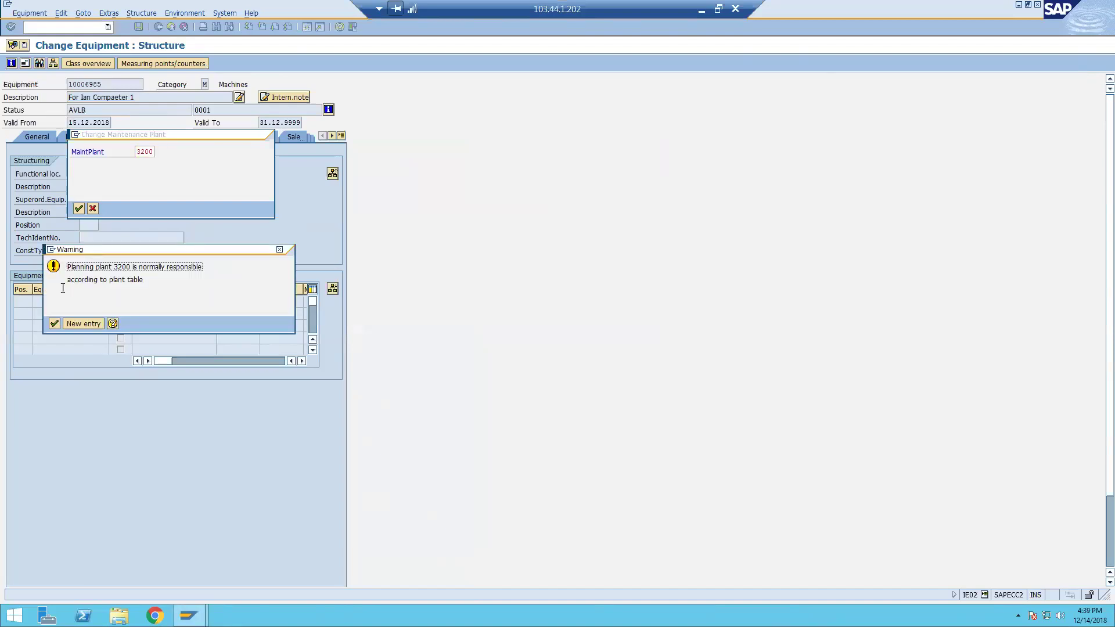
click(54, 323)
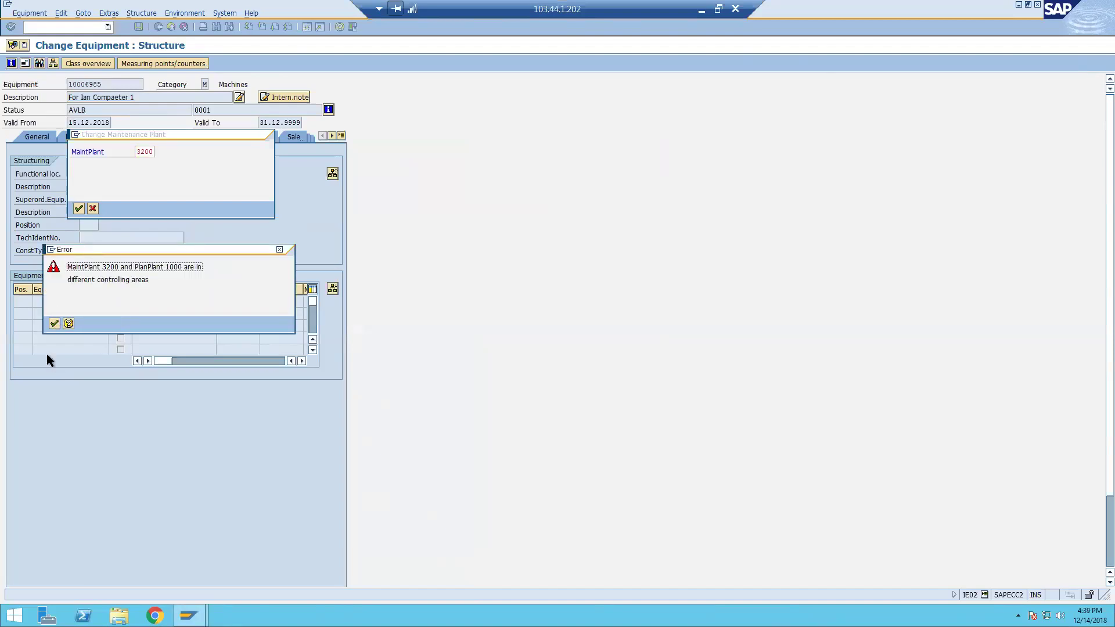
click(54, 324)
click(83, 213)
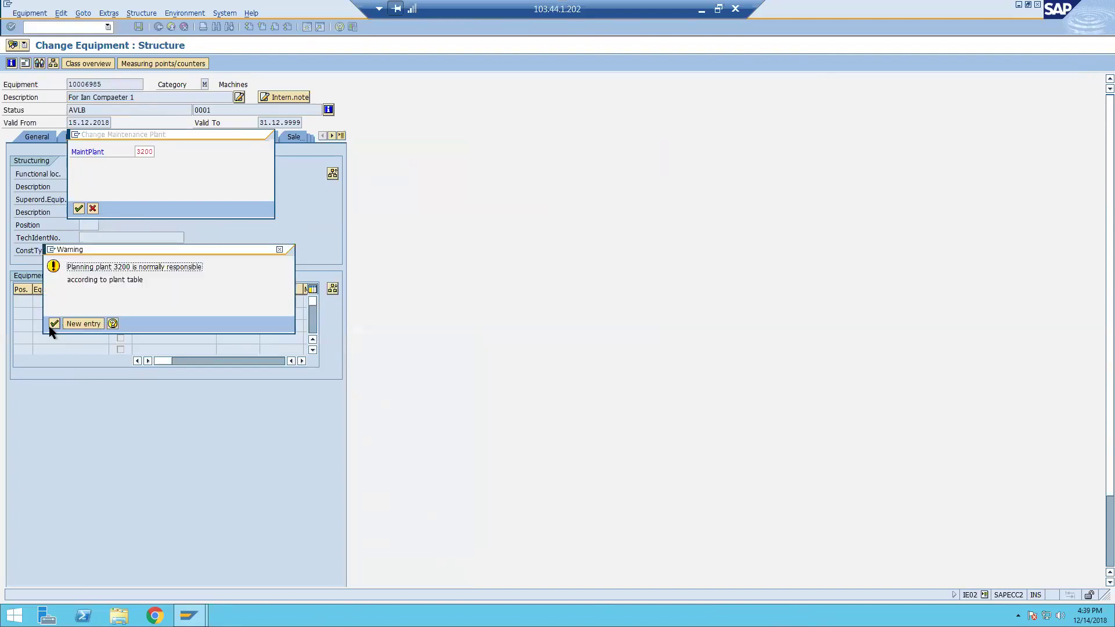
click(54, 324)
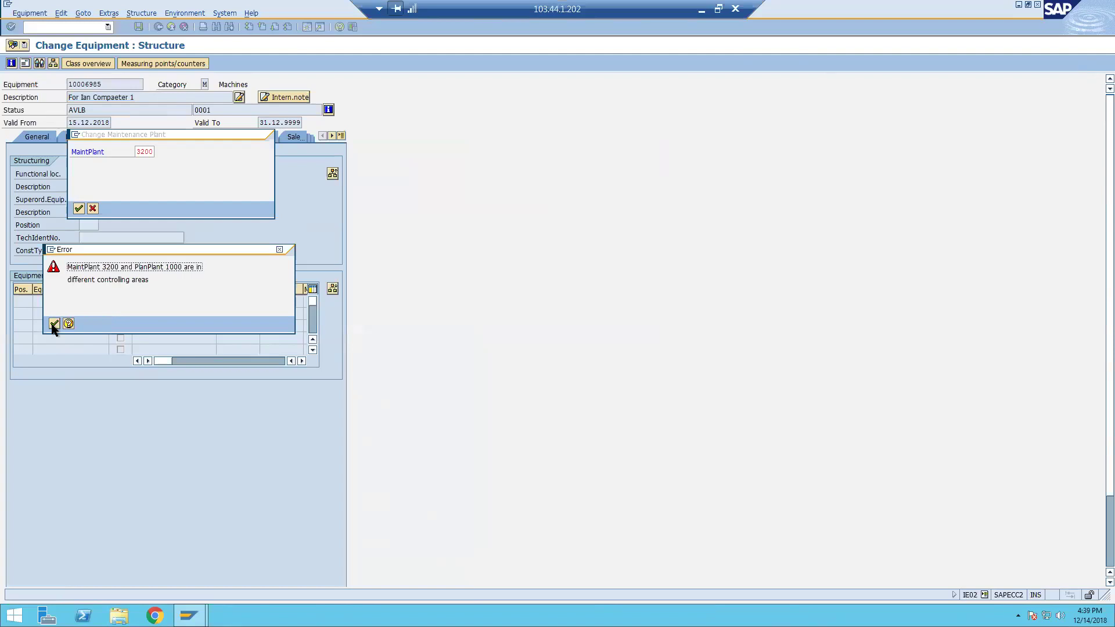
click(54, 324)
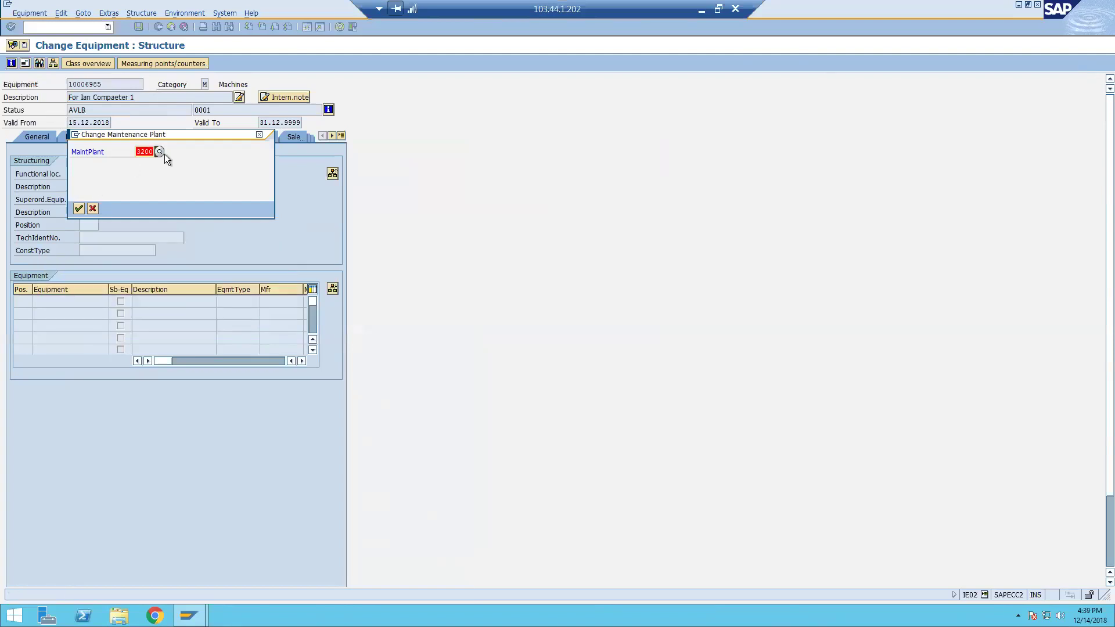
click(160, 152)
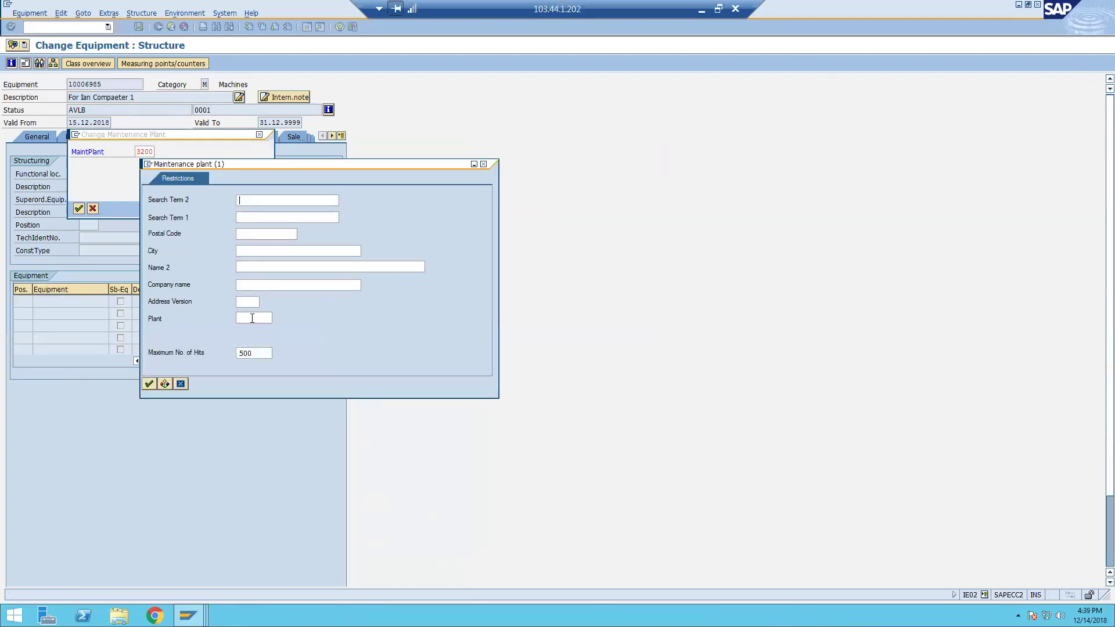
List all maintenance plants and try plant 1004, which fails for a missing valuation area.
key(Return)
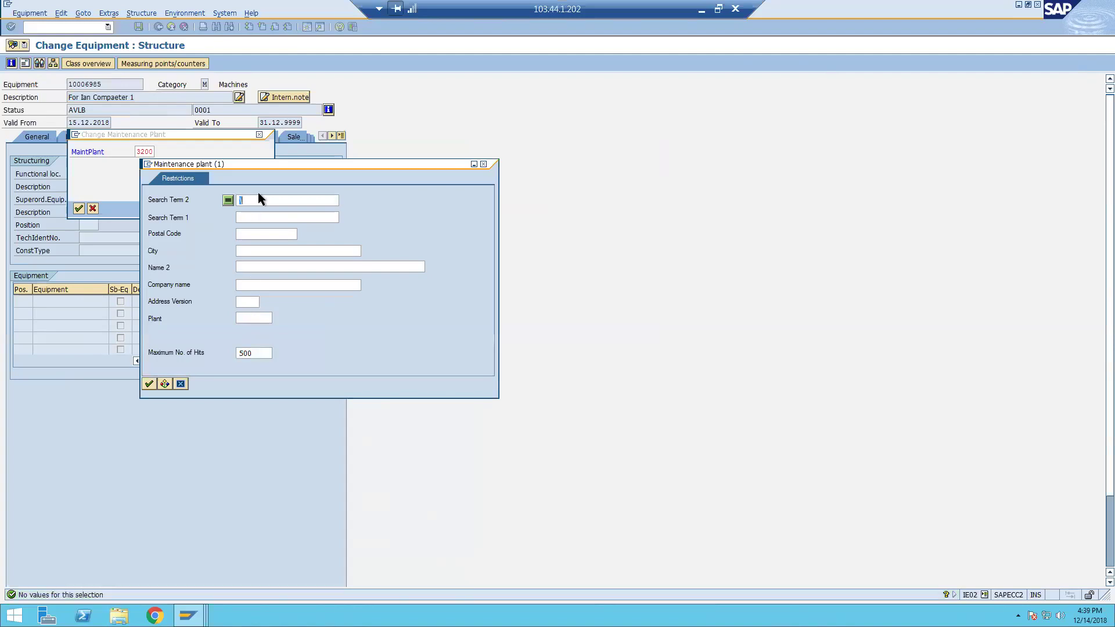
key(BackSpace)
key(Return)
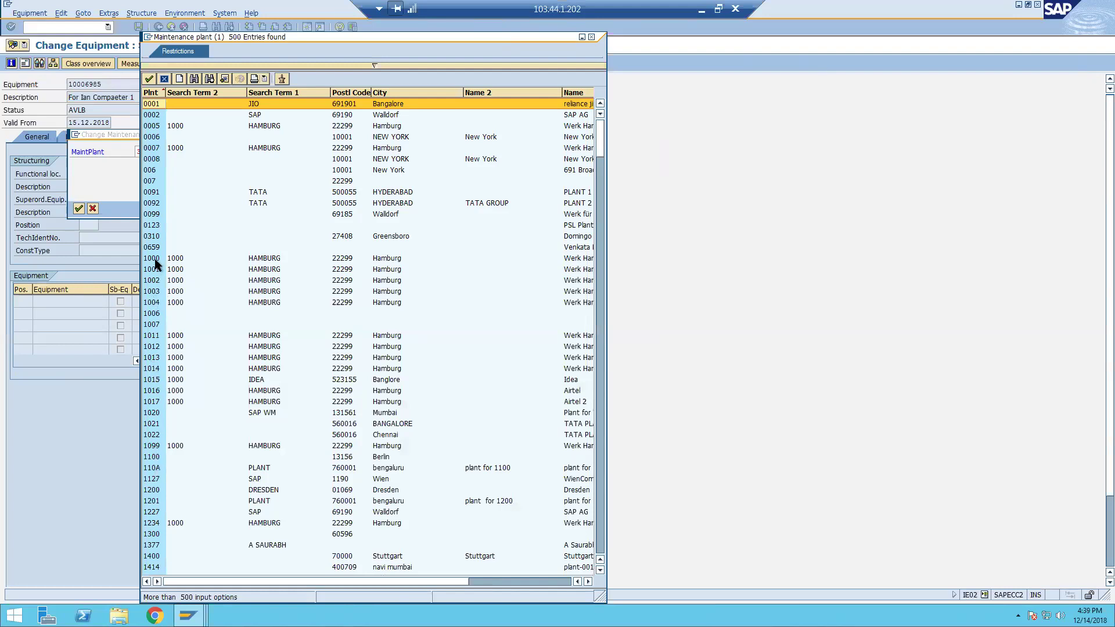
double_click(157, 300)
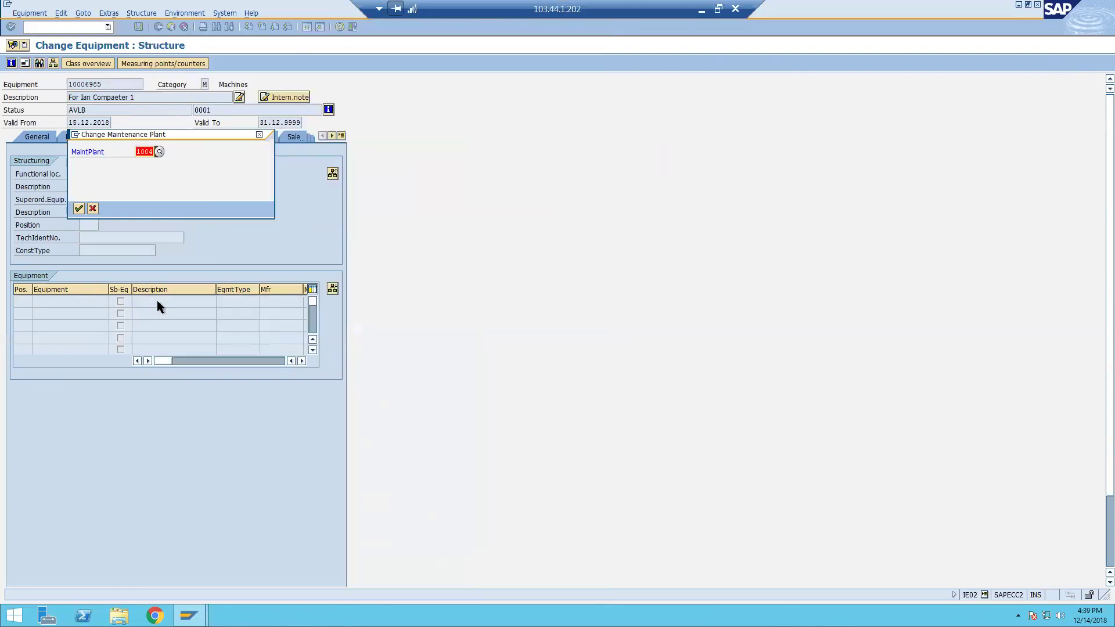
key(Return)
key(Return)
key(Return)
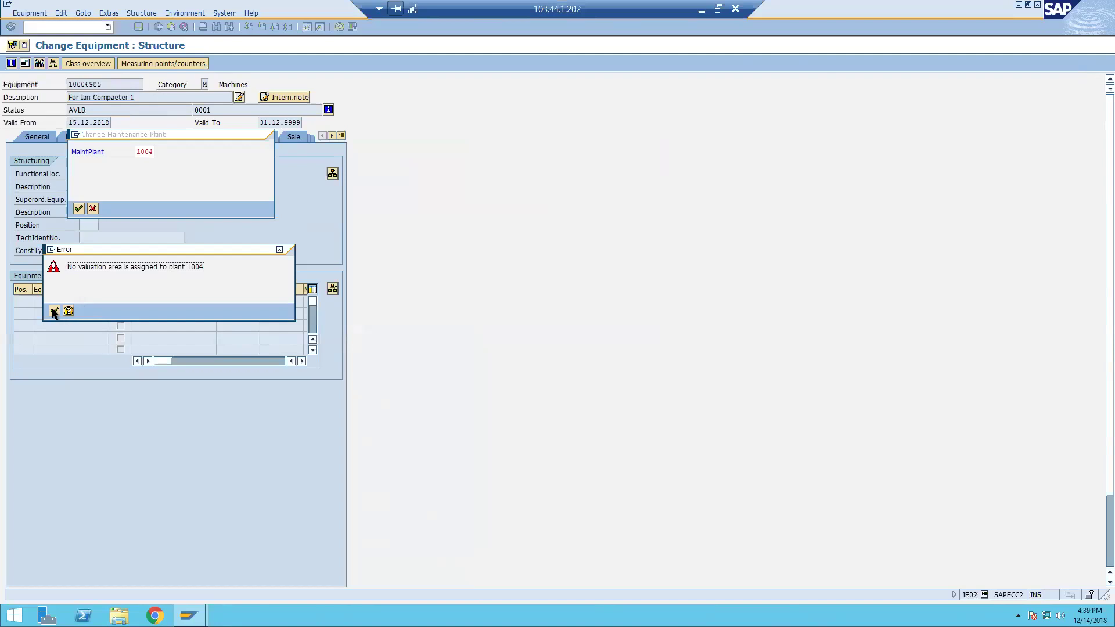
click(53, 311)
Enter maintenance plant 2000, accepting the derived company code 2000 and the warnings.
text(2000)
key(Return)
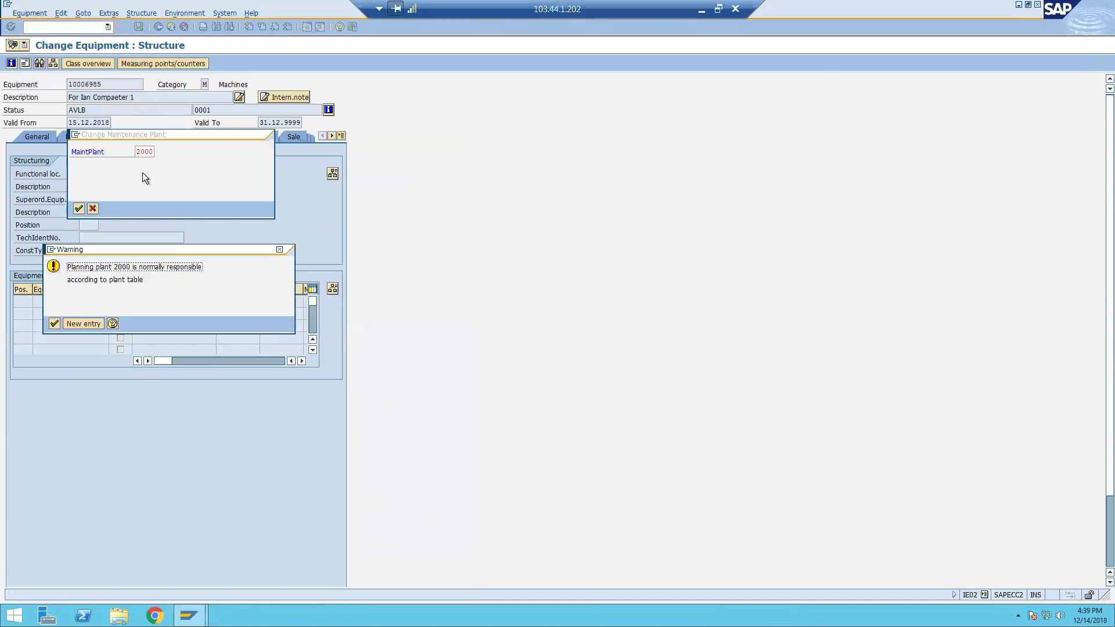
key(Return)
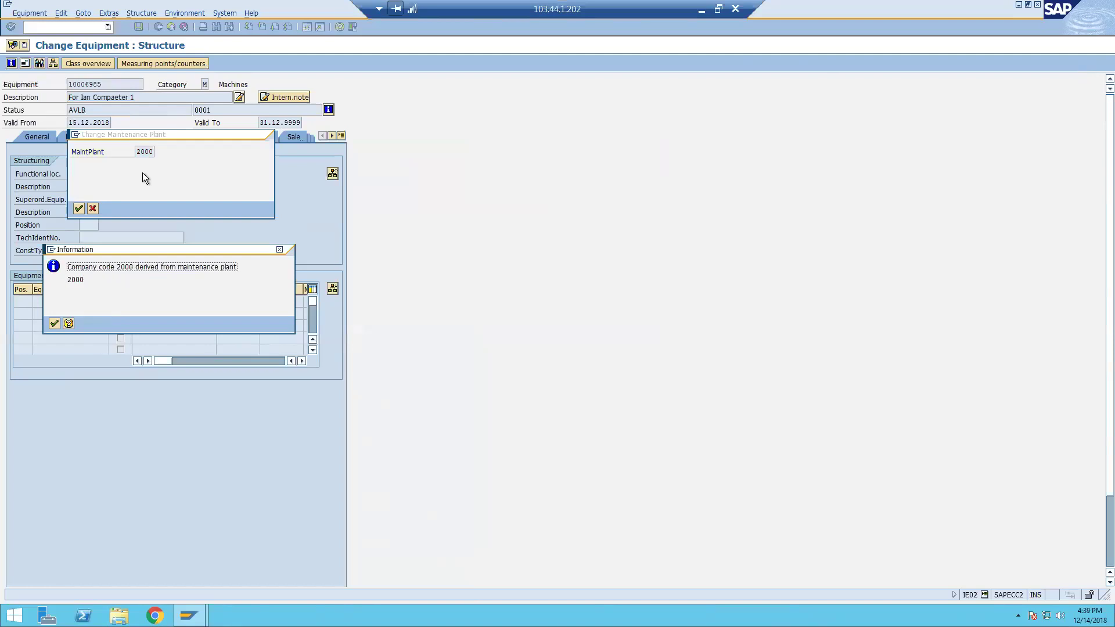
key(Return)
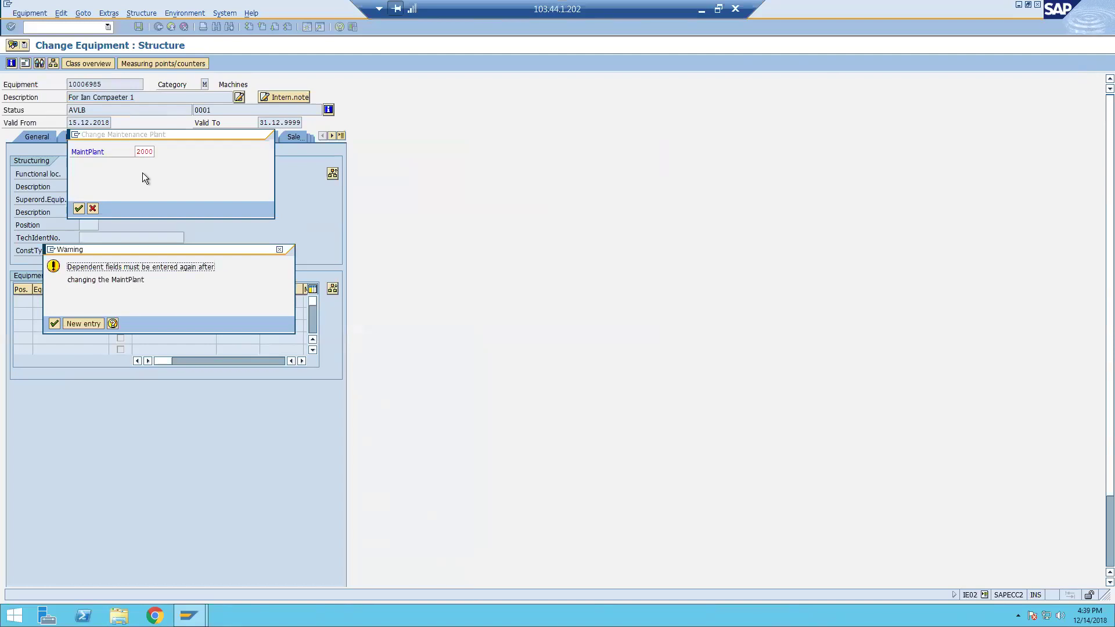
key(Return)
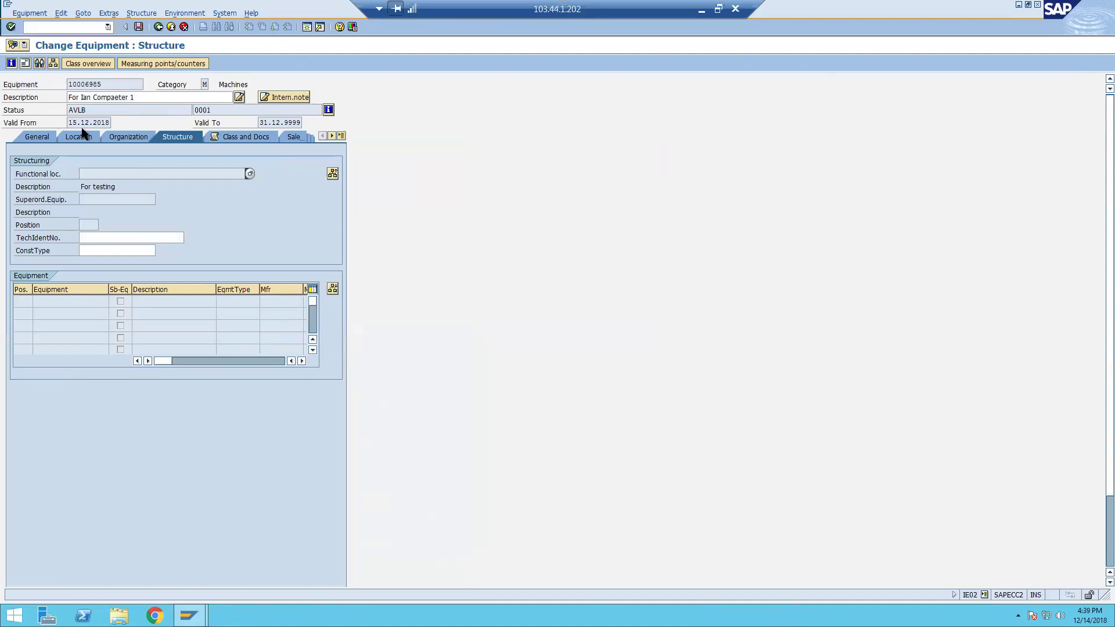
Review the Location, General, Organization, Structure and Class and Docs data of equipment 10006985.
click(79, 136)
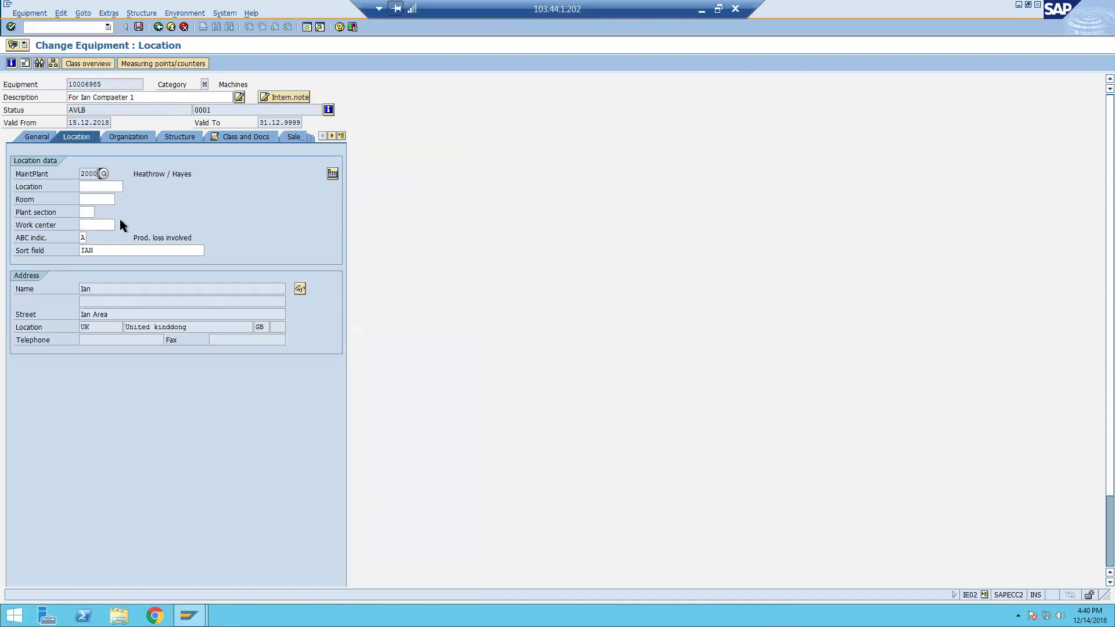
click(36, 138)
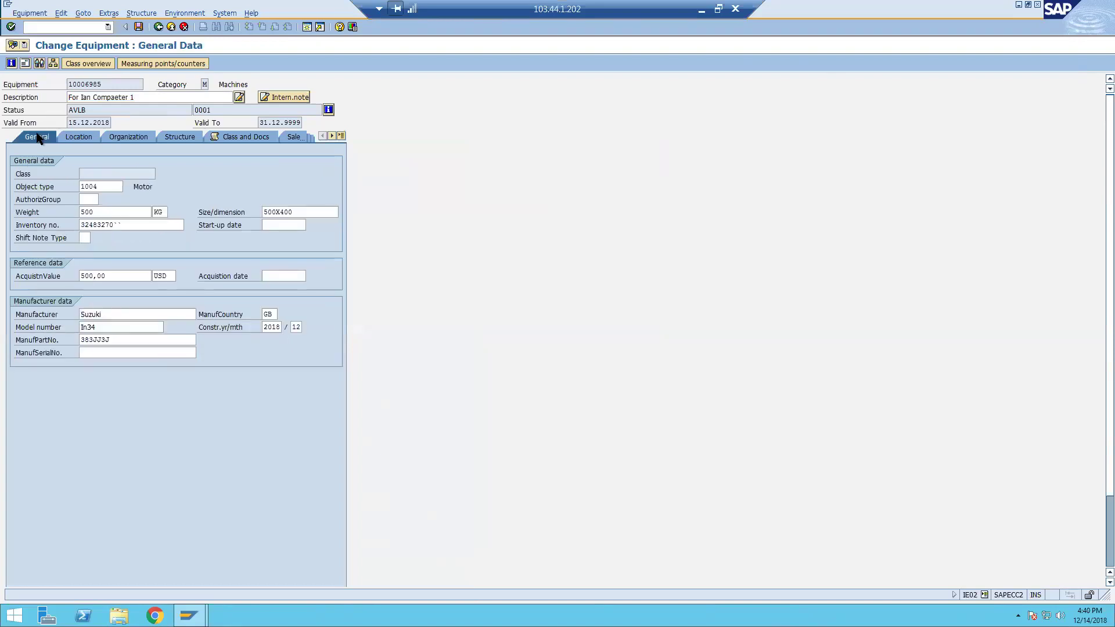
click(142, 138)
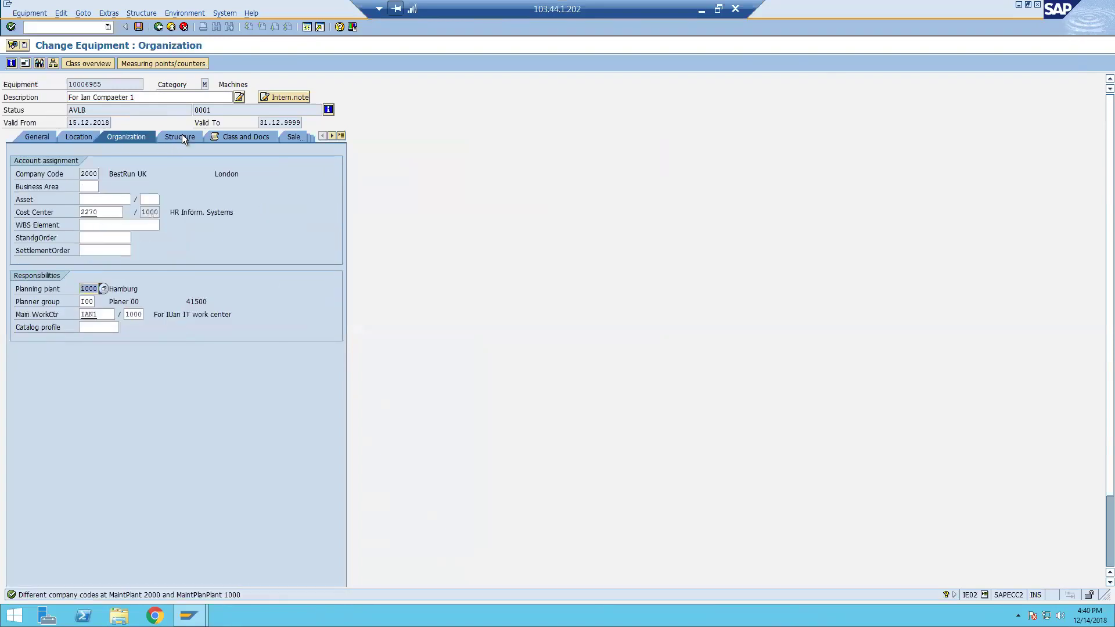
click(183, 135)
click(249, 138)
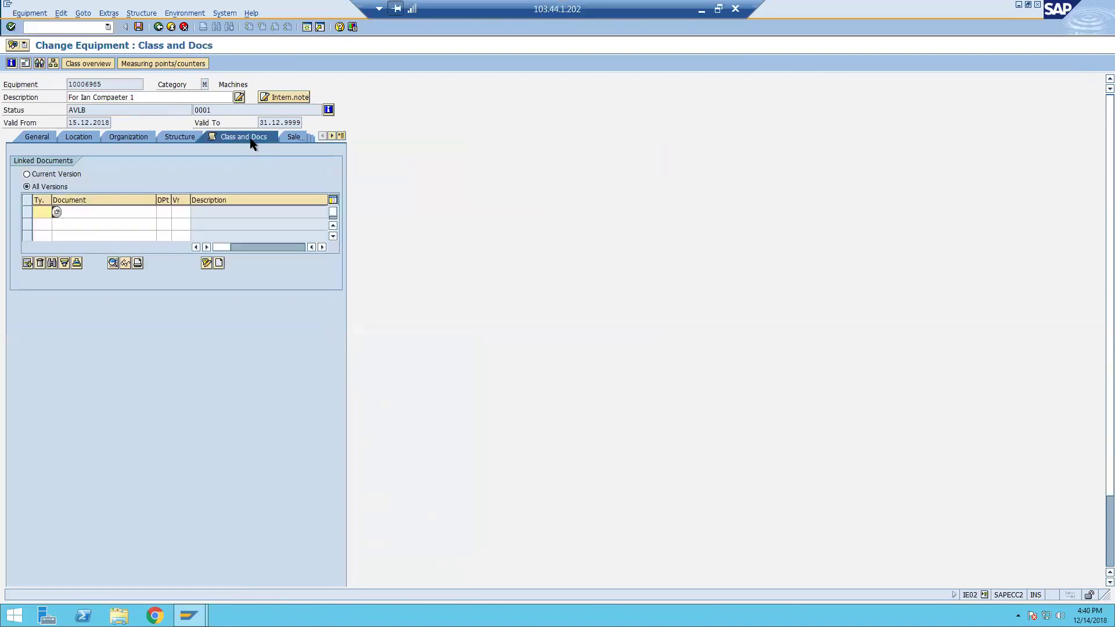
click(341, 137)
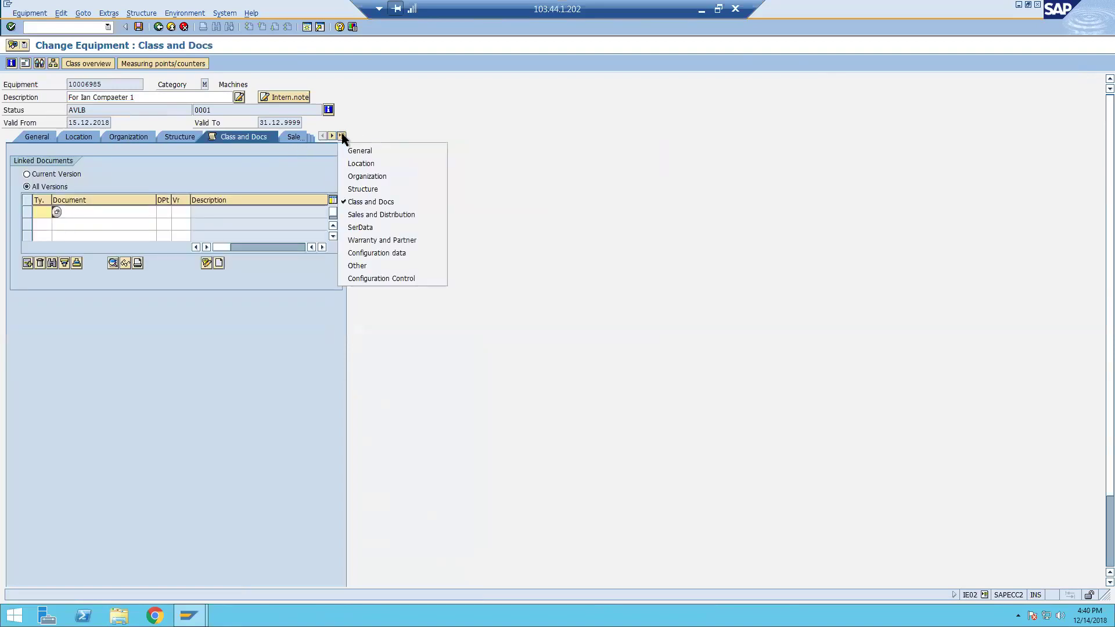
click(266, 162)
Recheck the data tabs and Sort field IAN, save with plant 2000, then enter /nie01.
click(182, 137)
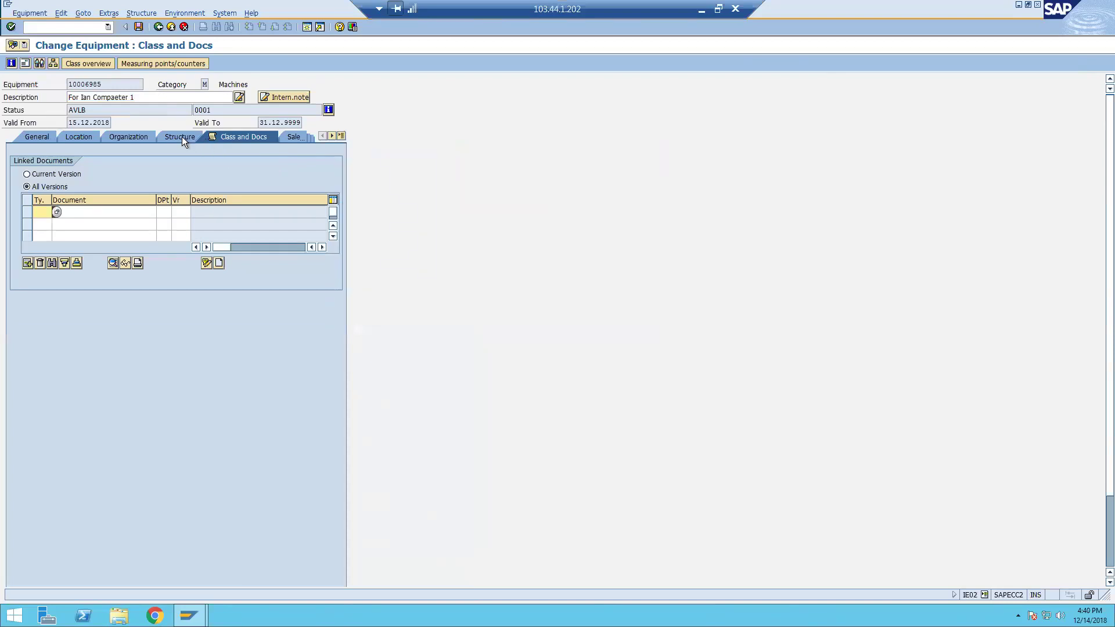
click(134, 136)
click(77, 138)
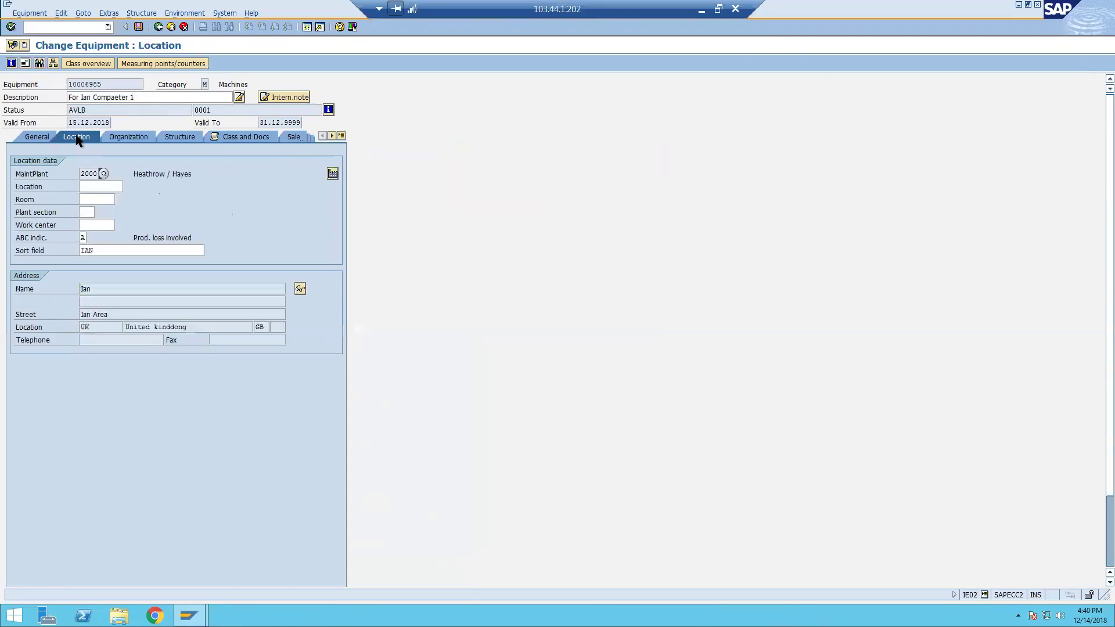
click(40, 136)
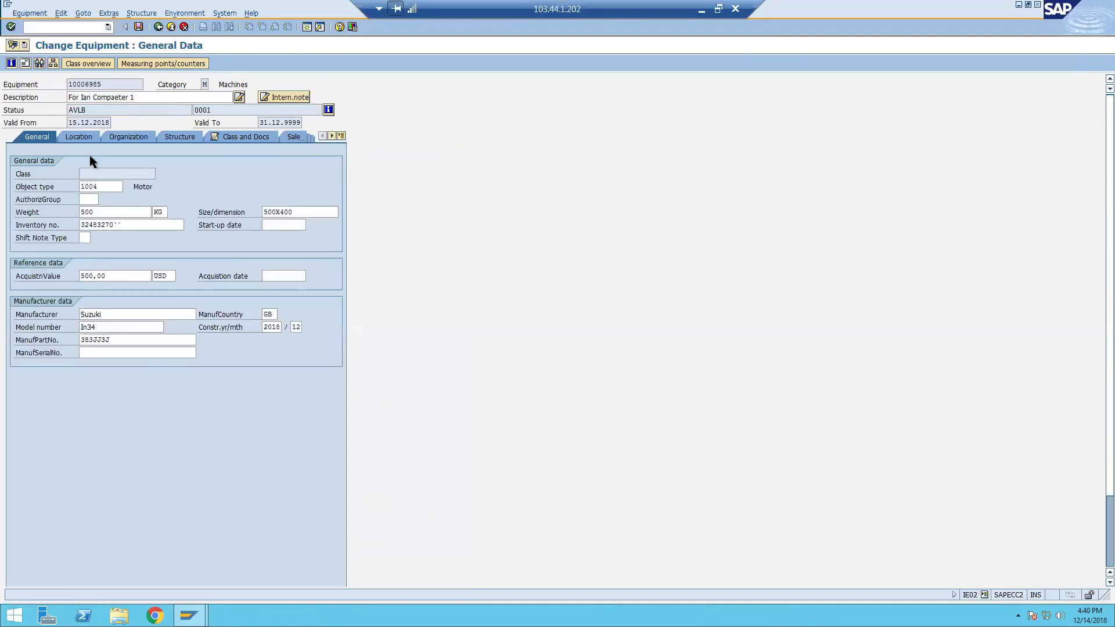
click(84, 137)
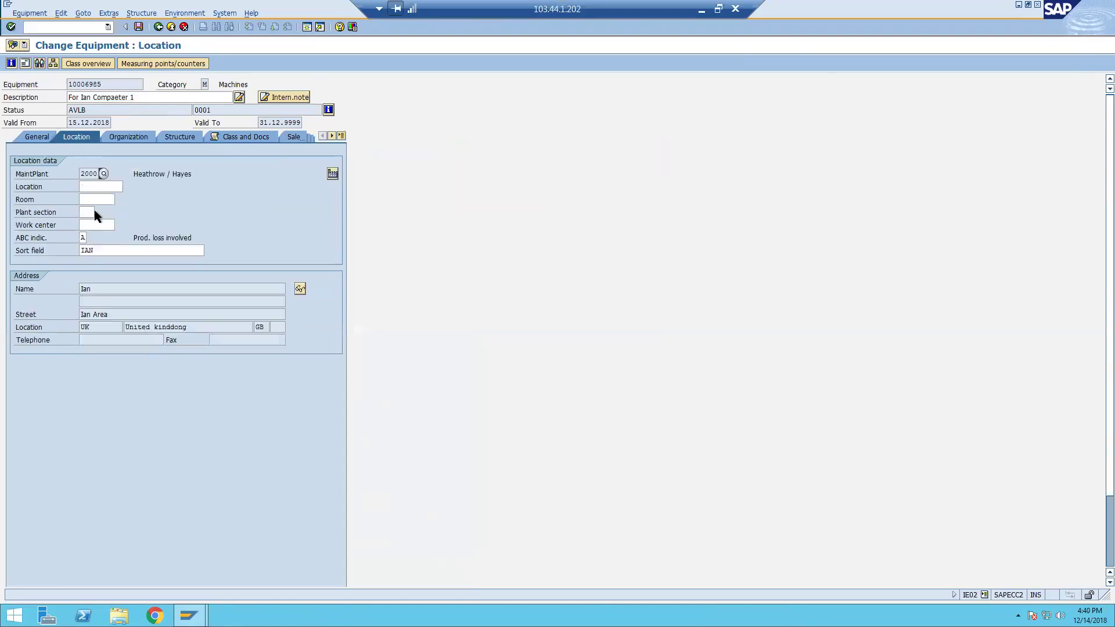
click(104, 250)
click(139, 26)
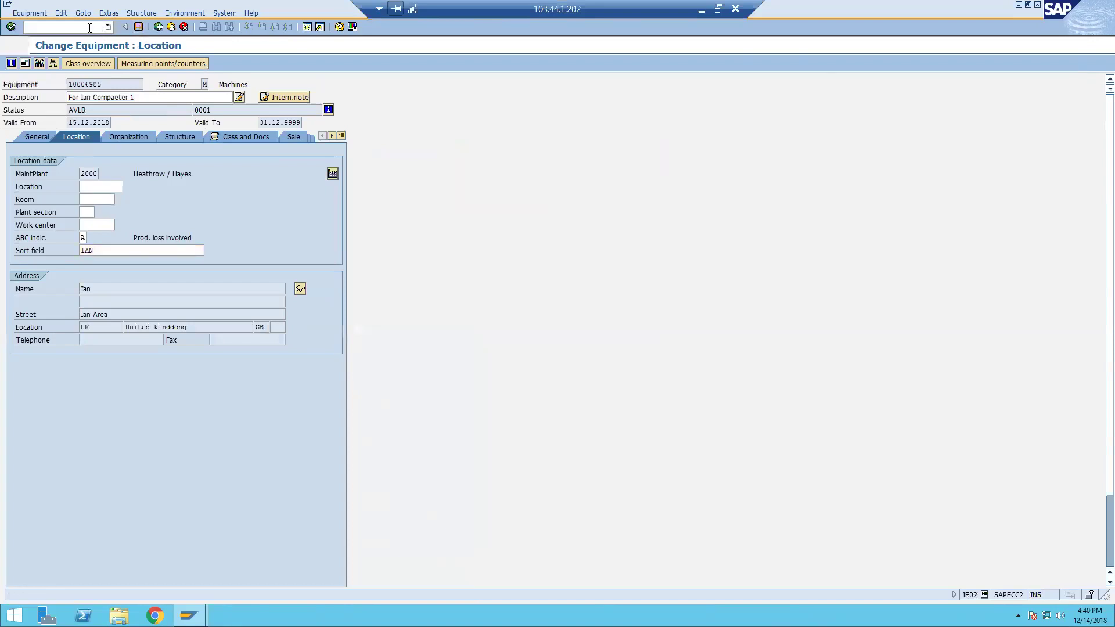
text(/n)
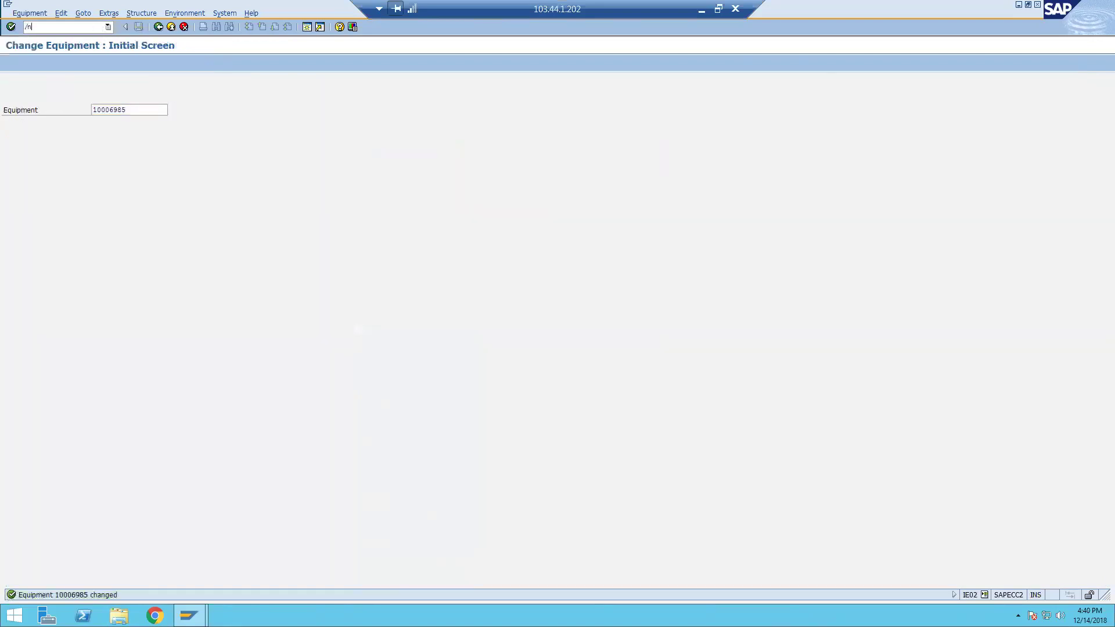
text(ie01)
Start a new equipment, reusing the earlier 'For…' description but ending it in 2.
key(Return)
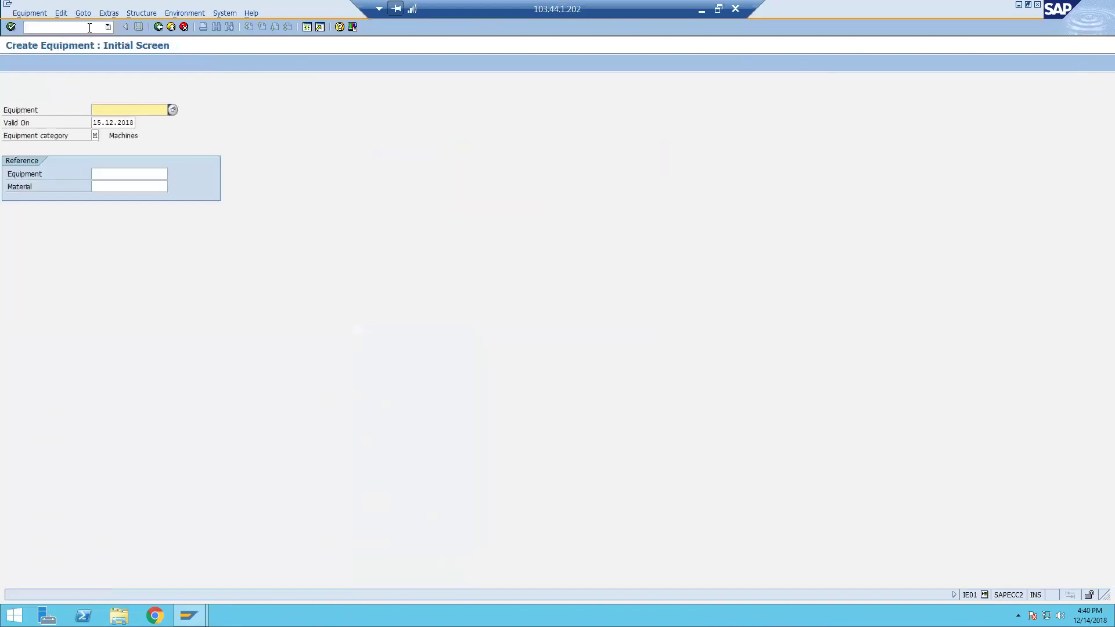
key(Return)
text(For)
key(Down)
key(Return)
key(BackSpace)
text(2)
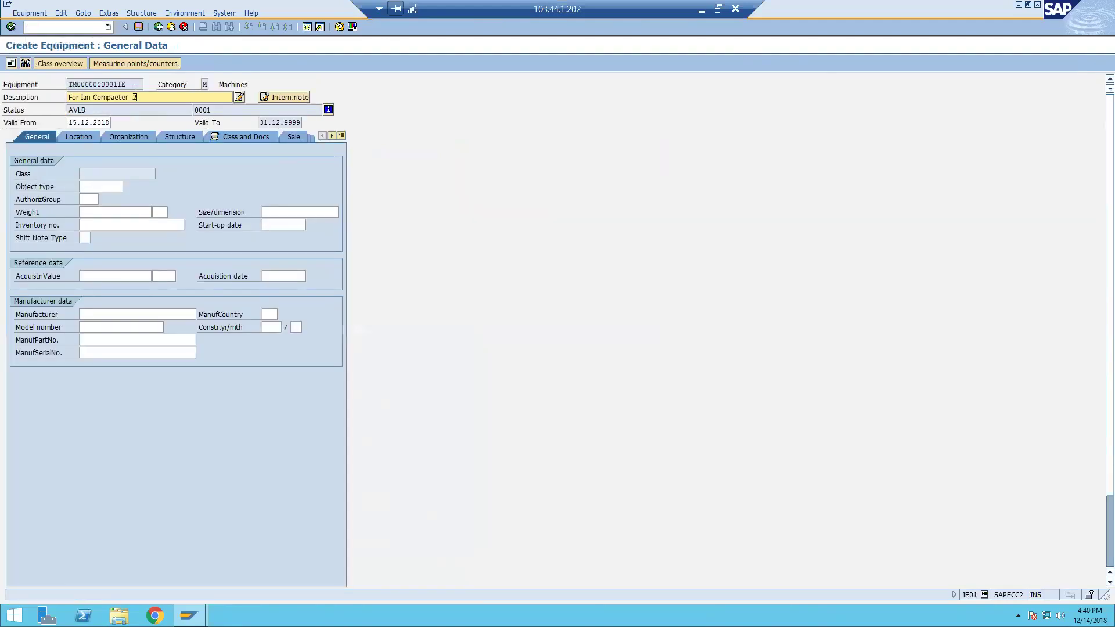
Set maintenance plant 1000 and sort field IAN, then save the new equipment.
click(83, 137)
click(114, 174)
text(1000)
key(Return)
click(102, 251)
text(ian)
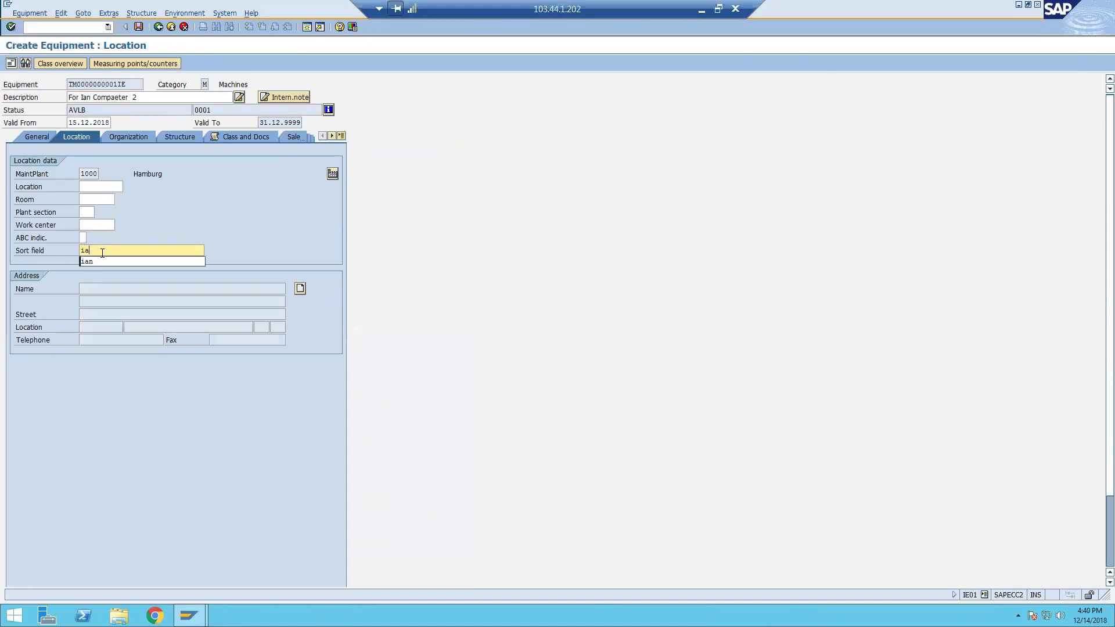
key(Return)
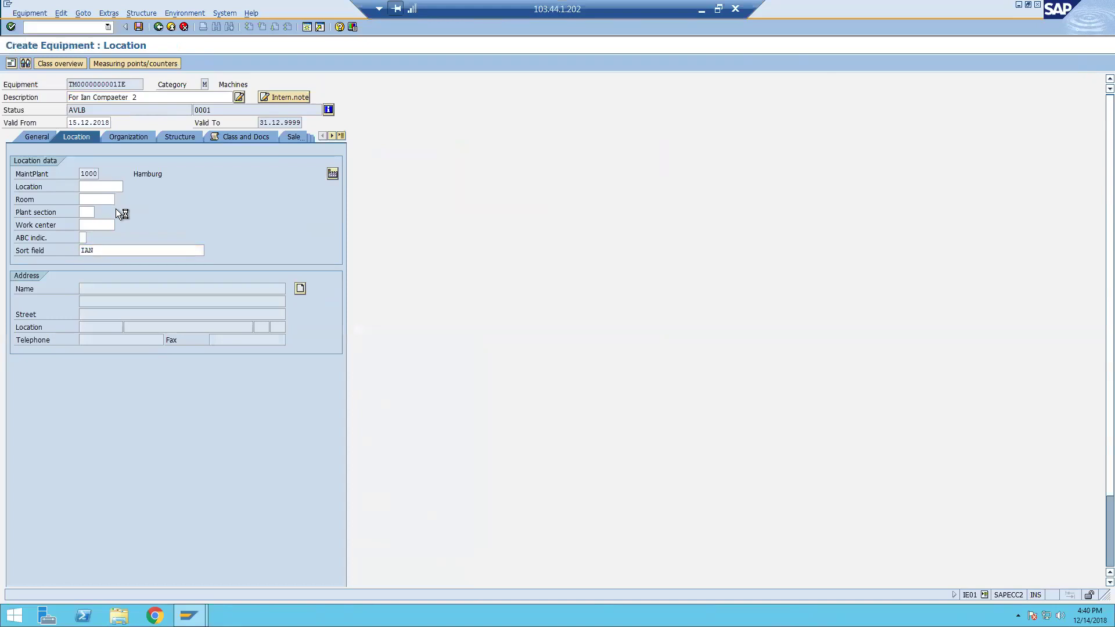
key(ctrl+s)
Create another equipment 'For Ian Compaeter 3' with plant 1000 and sort field IAN, and save it.
key(Return)
text(For Ian Compaeter )
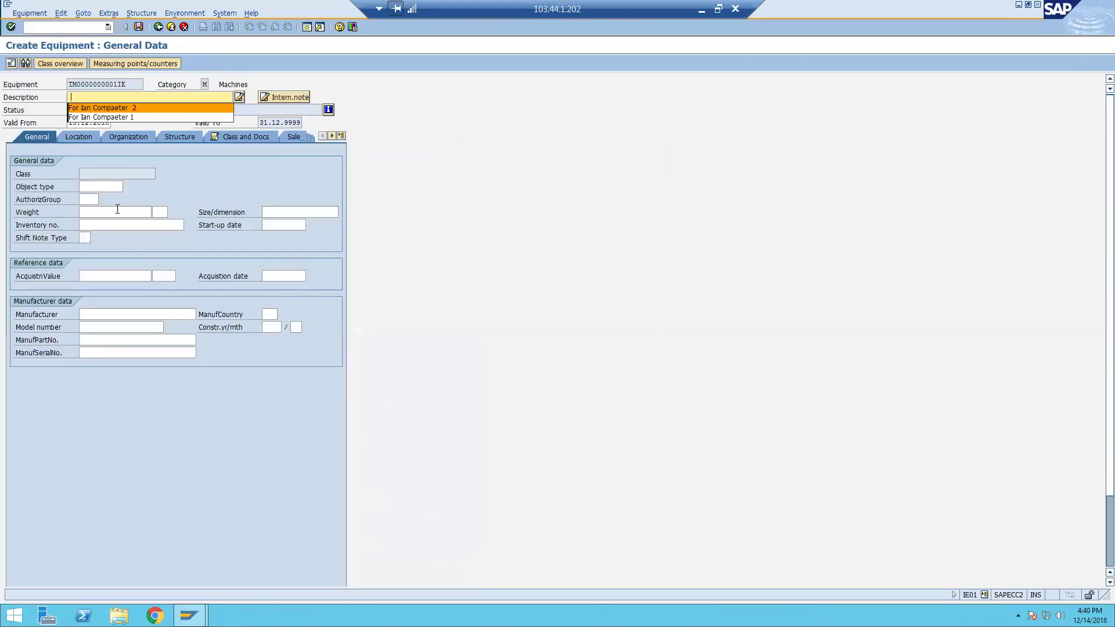
text(3)
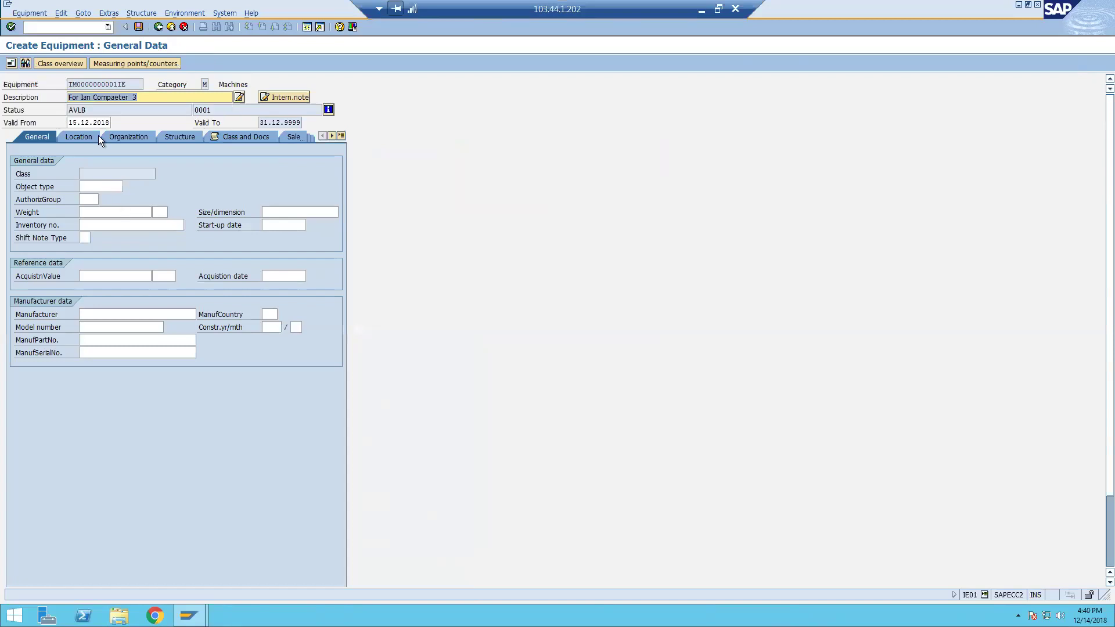
click(90, 134)
click(89, 185)
click(124, 252)
text(IAN)
key(Return)
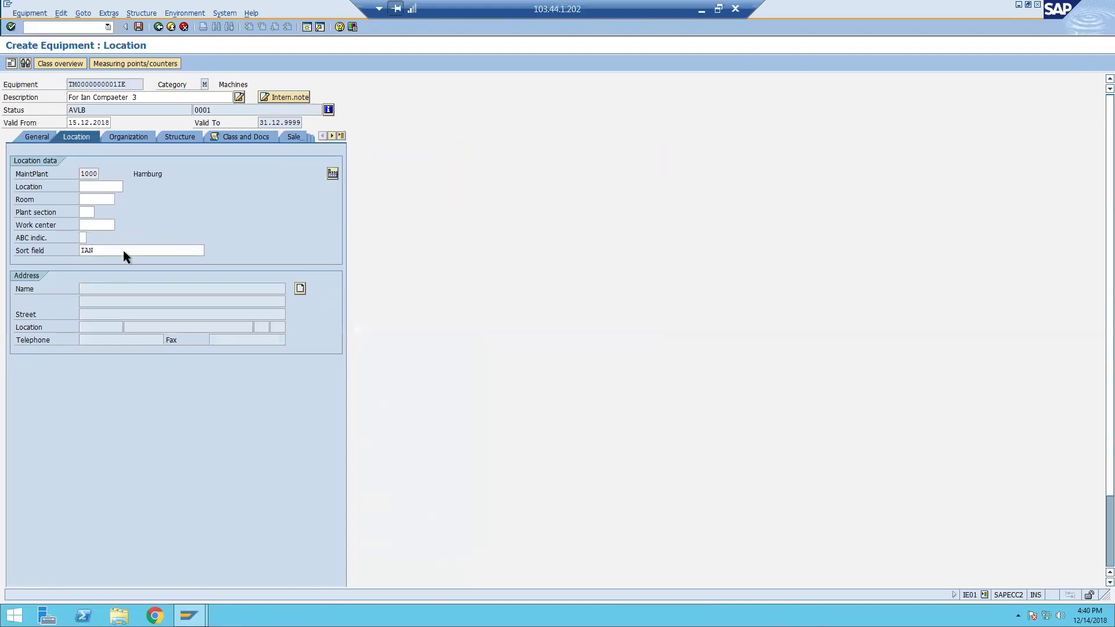
key(ctrl+s)
click(80, 26)
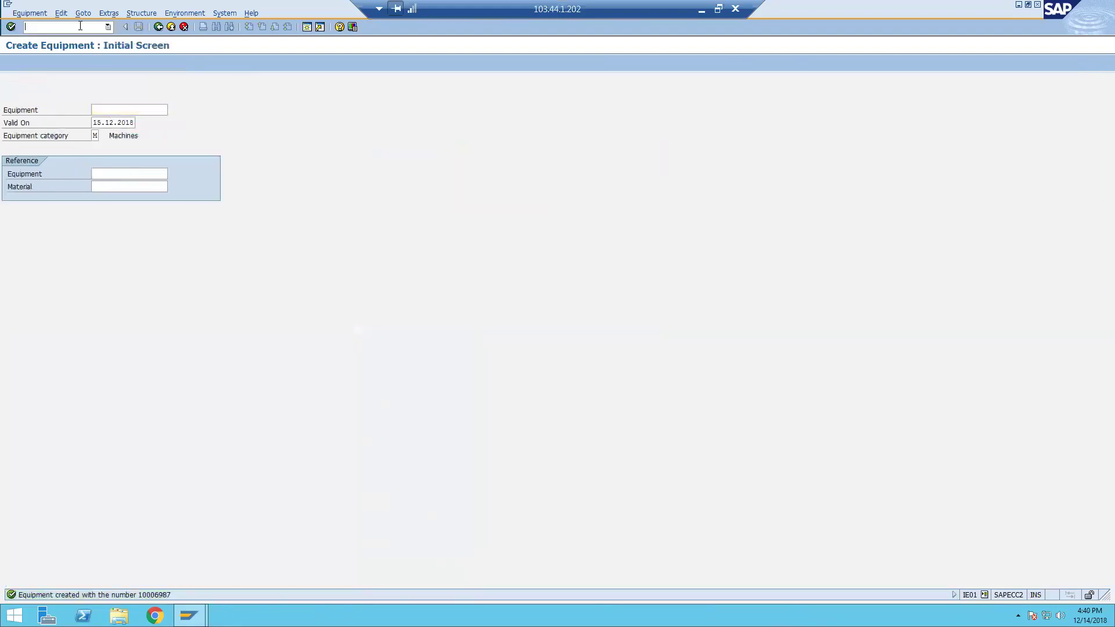
Run IH08 with sort field IAN to list the matching equipment records.
text(/nih08)
key(Return)
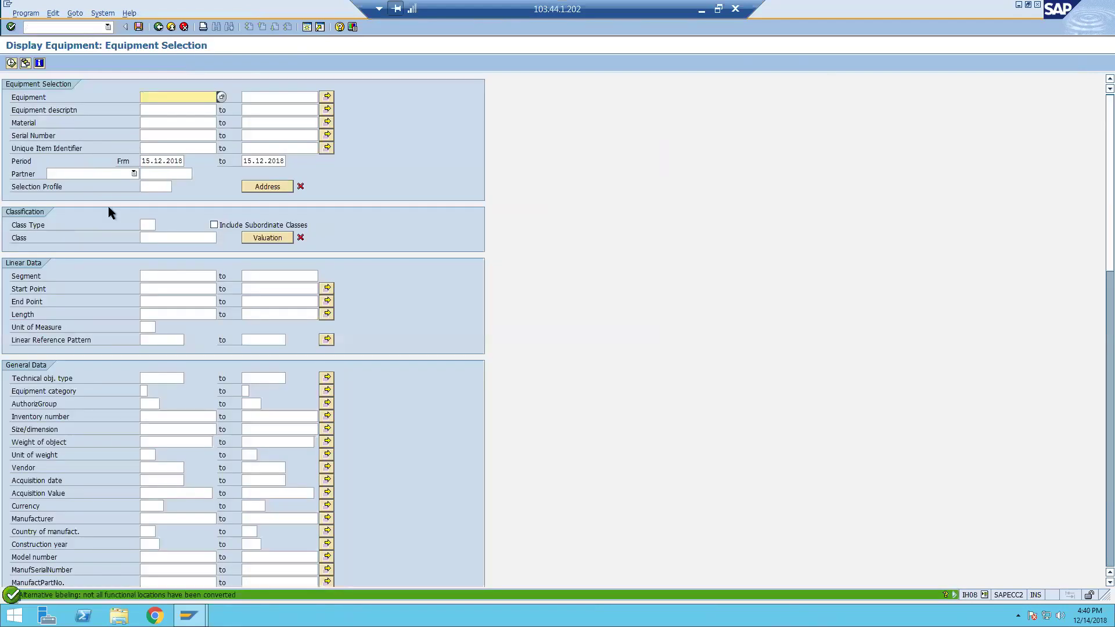
scroll(112, 211, down, 1)
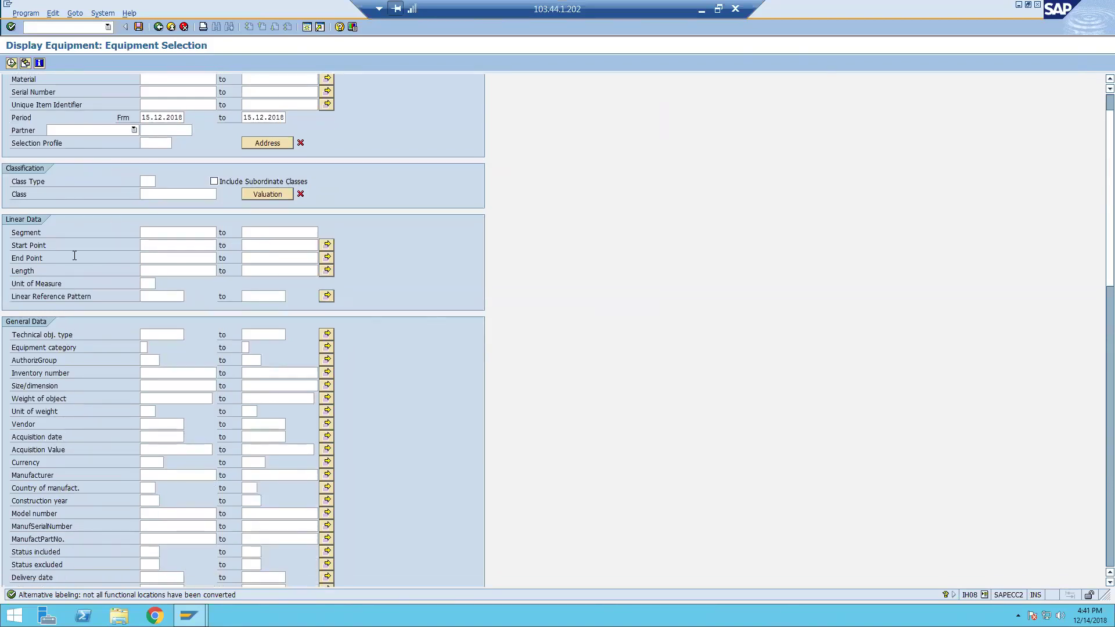
scroll(78, 268, down, 1)
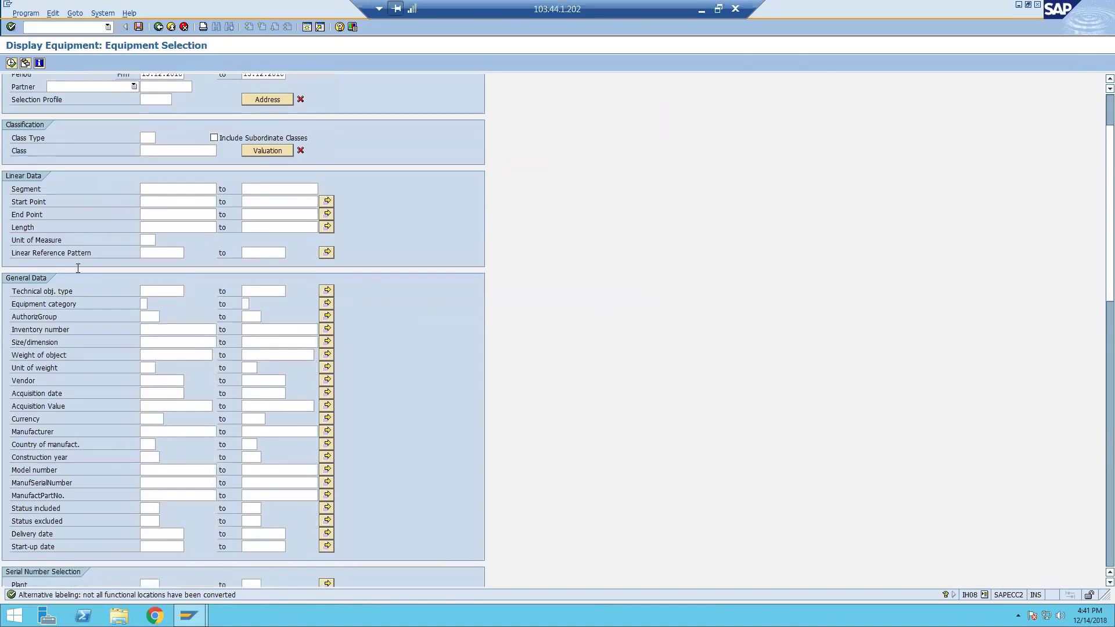
scroll(78, 268, down, 2)
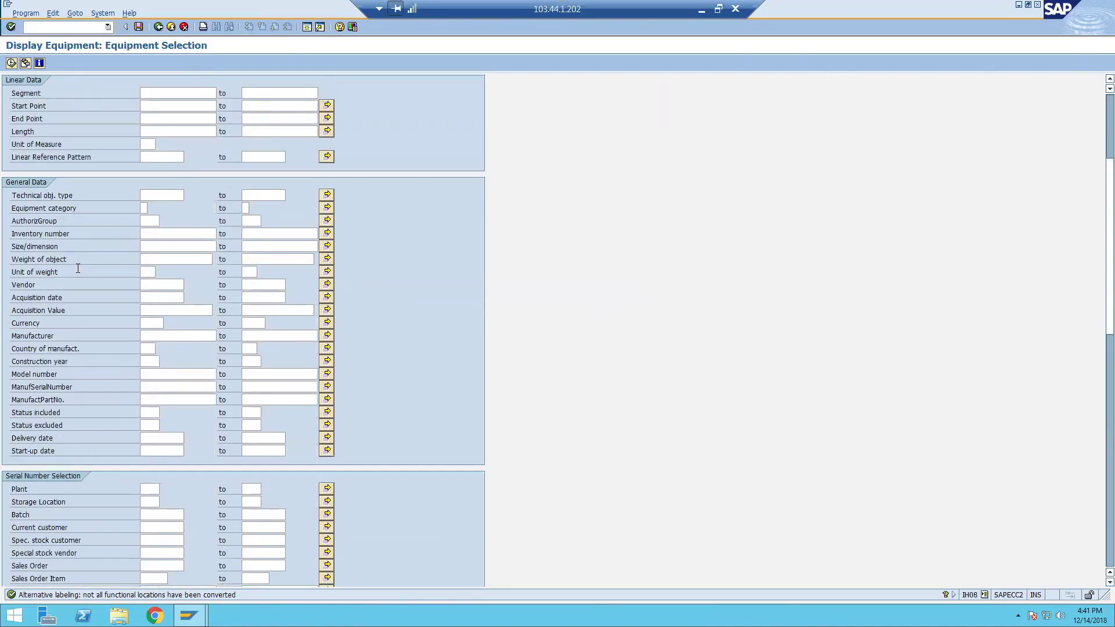
scroll(77, 269, down, 4)
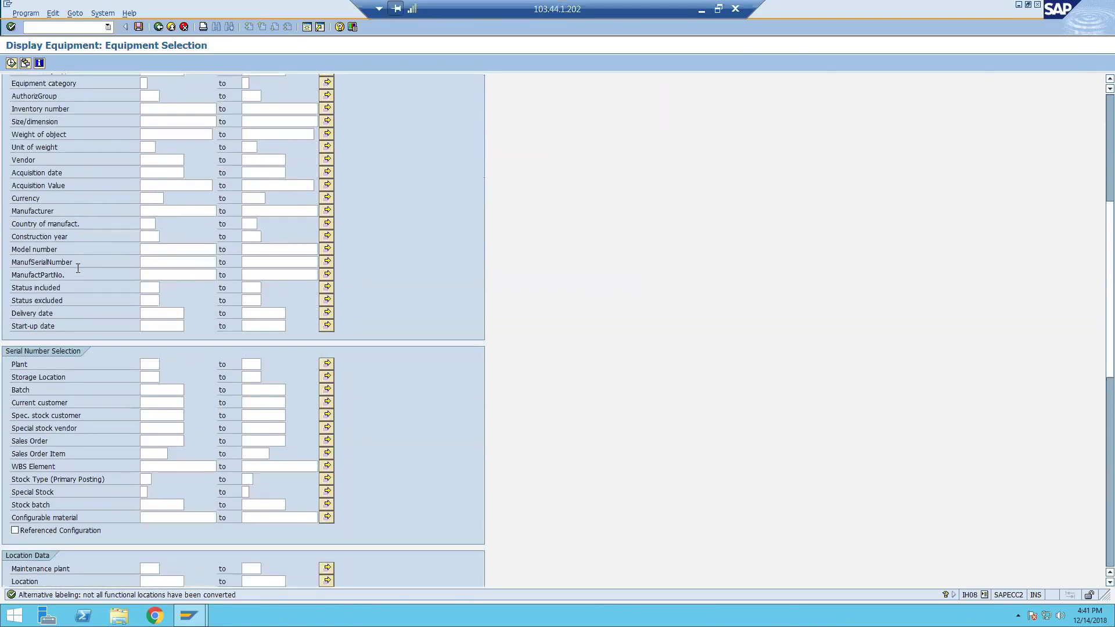
scroll(78, 268, down, 2)
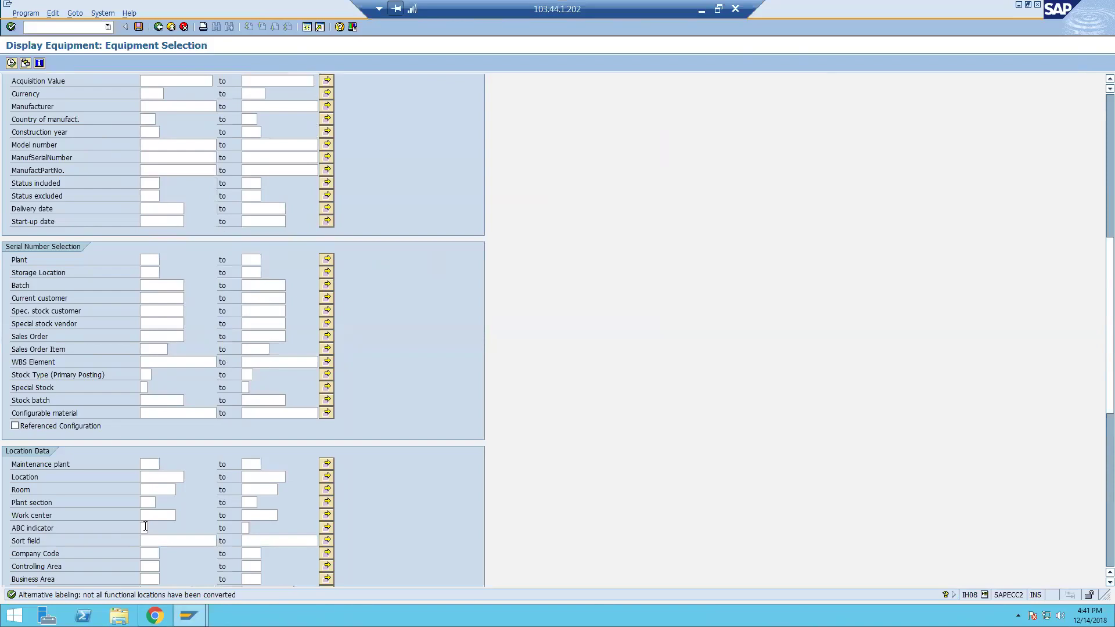
click(159, 538)
text(IAN)
key(Return)
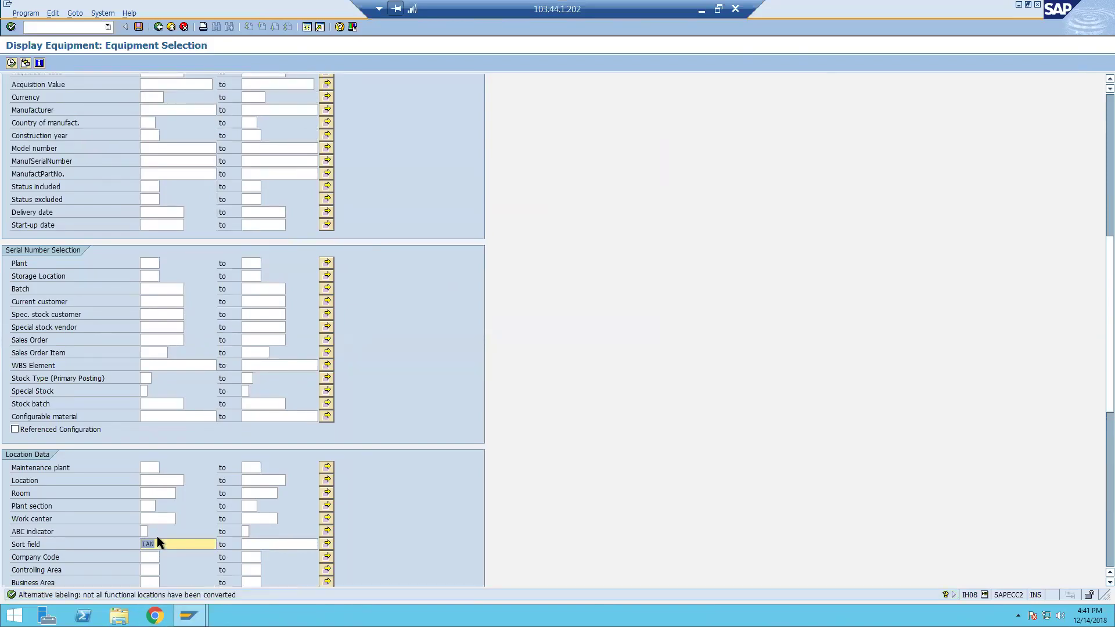
key(F8)
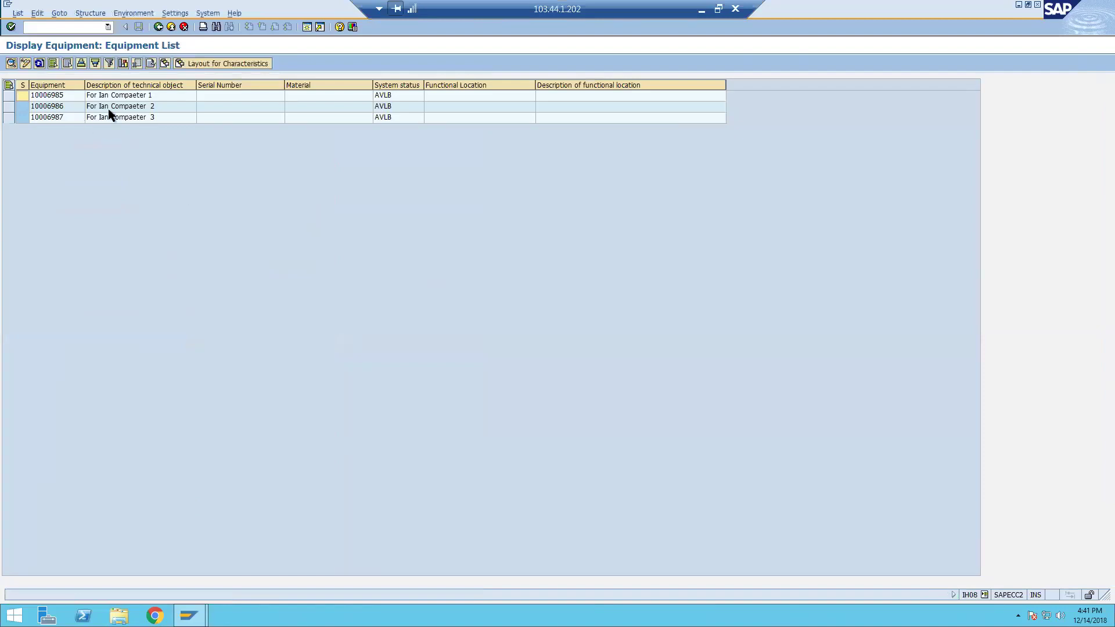
Review equipment 10006985–10006987 in the Equipment List, then go back to the selection screen.
click(153, 96)
click(158, 105)
click(158, 114)
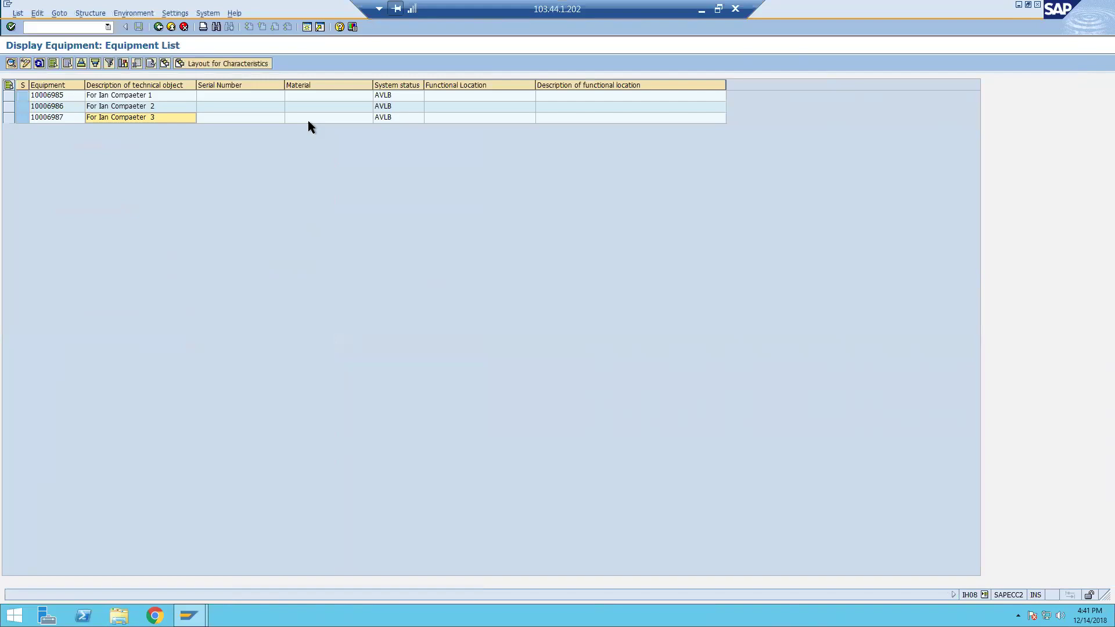
key(F3)
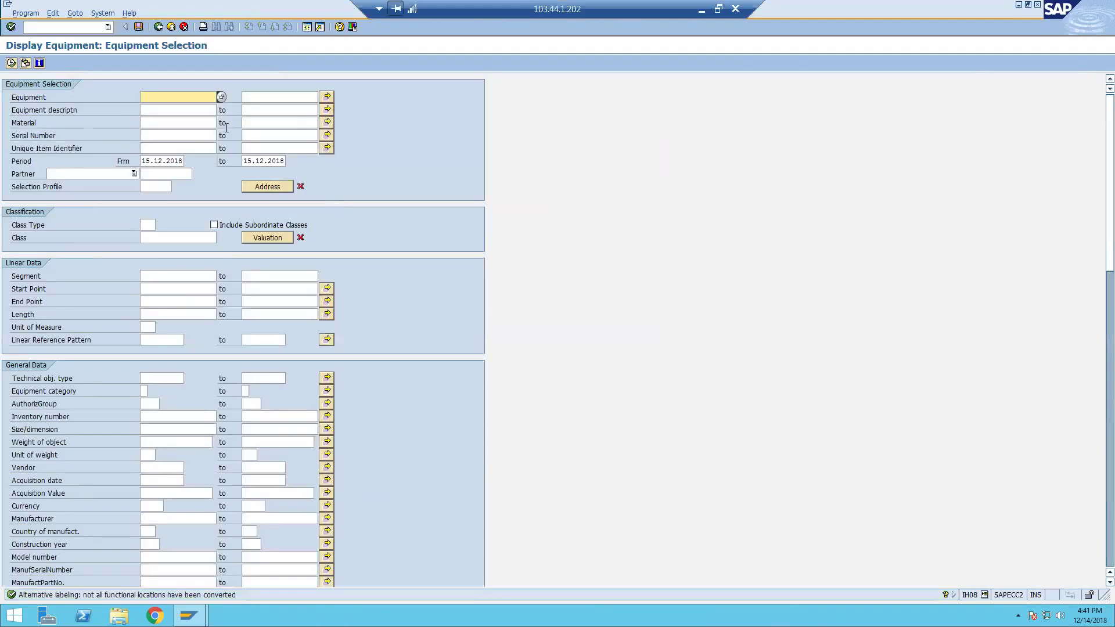
Open equipment 10006987 in IE02 and check its status details (0001, AVLB).
click(87, 26)
text(/)
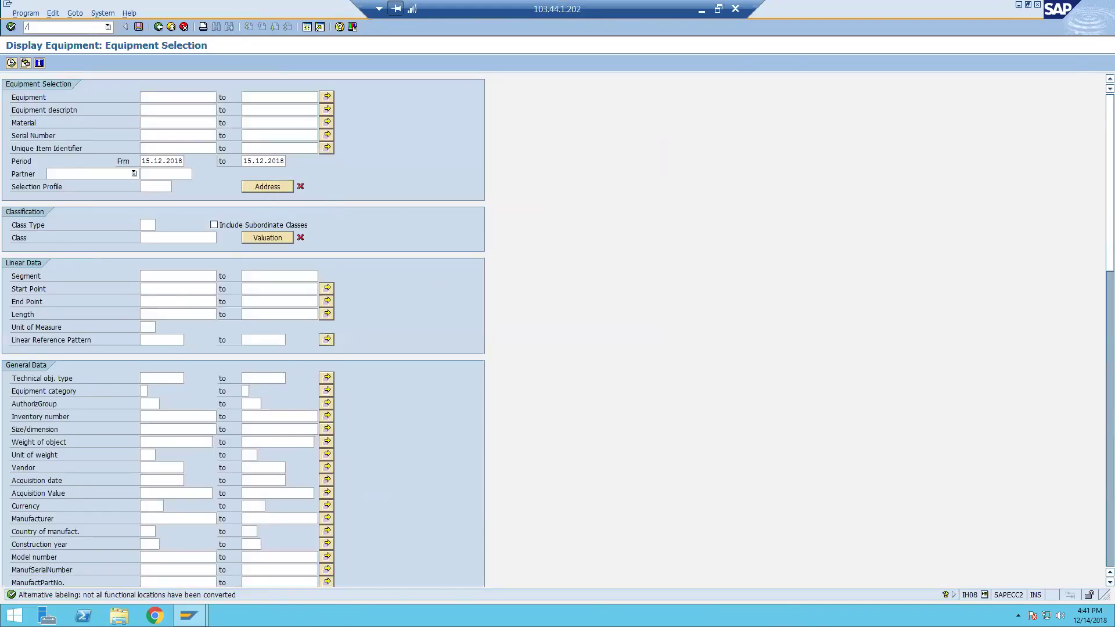
text(nie02)
key(Return)
key(Return)
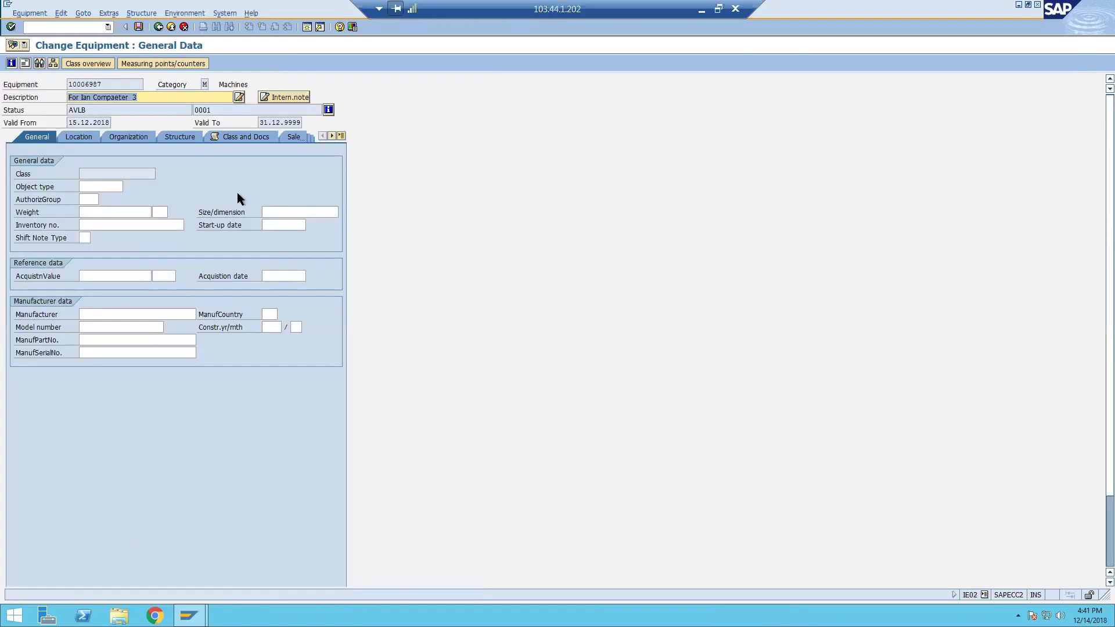
double_click(112, 85)
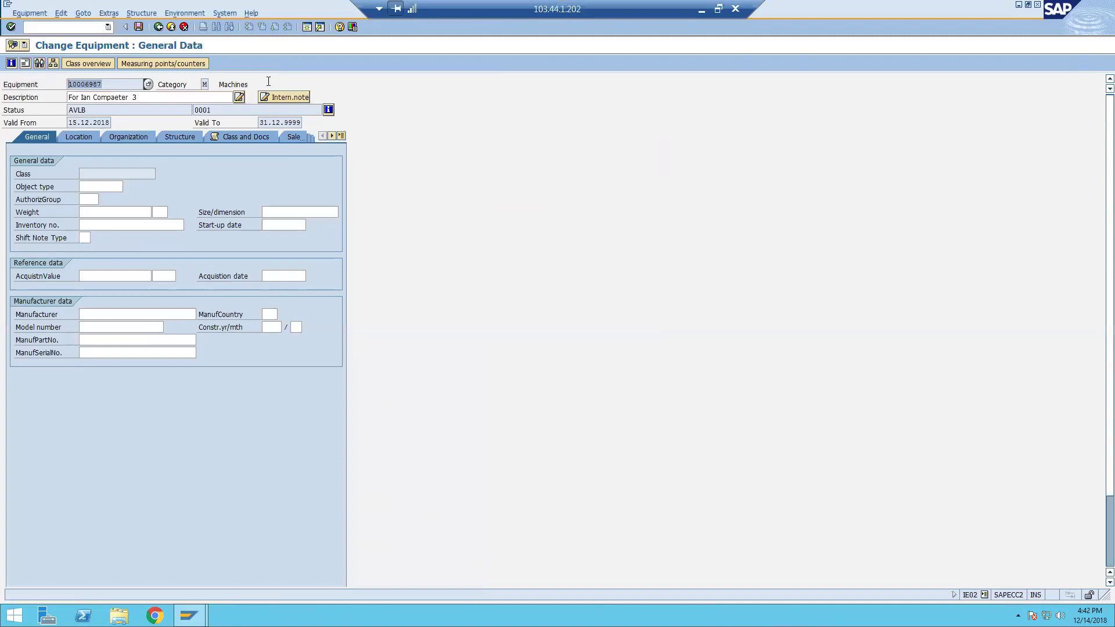
click(328, 110)
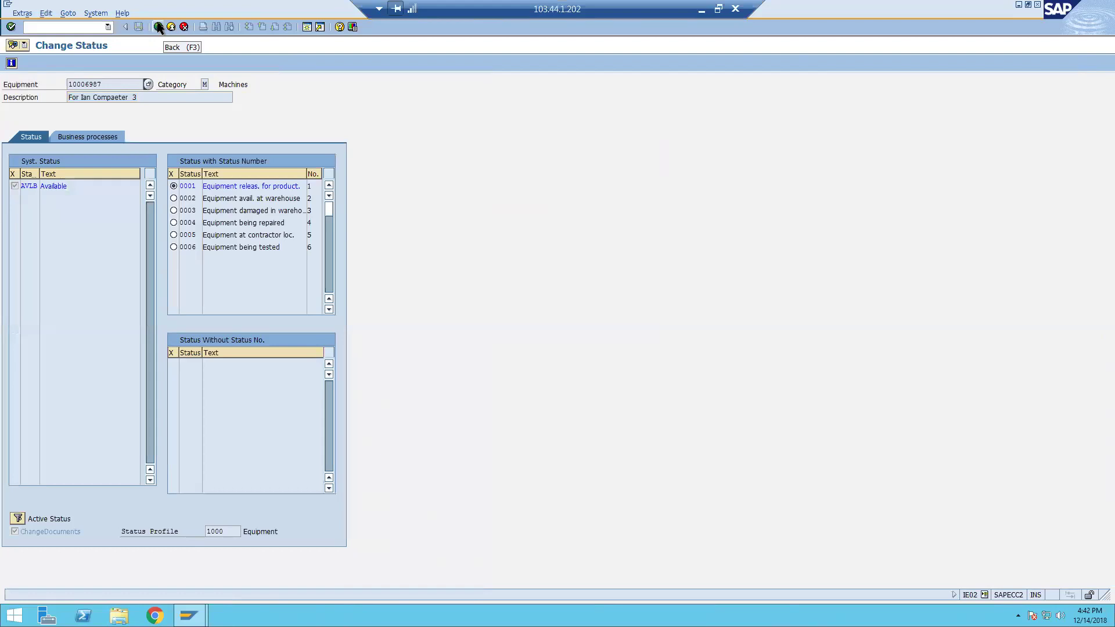
click(158, 27)
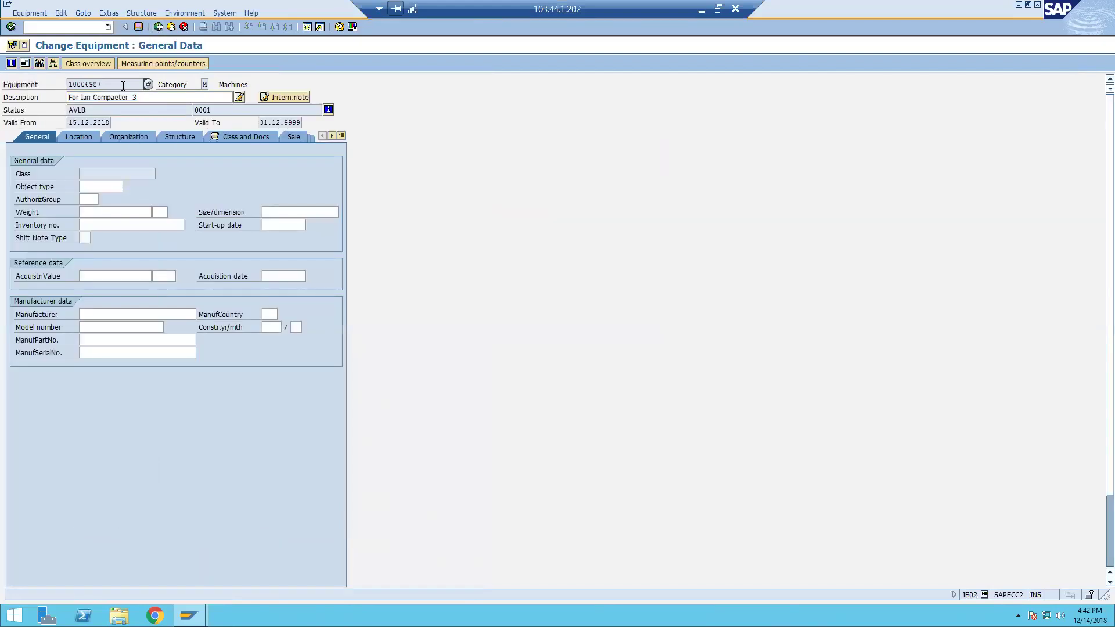
click(11, 63)
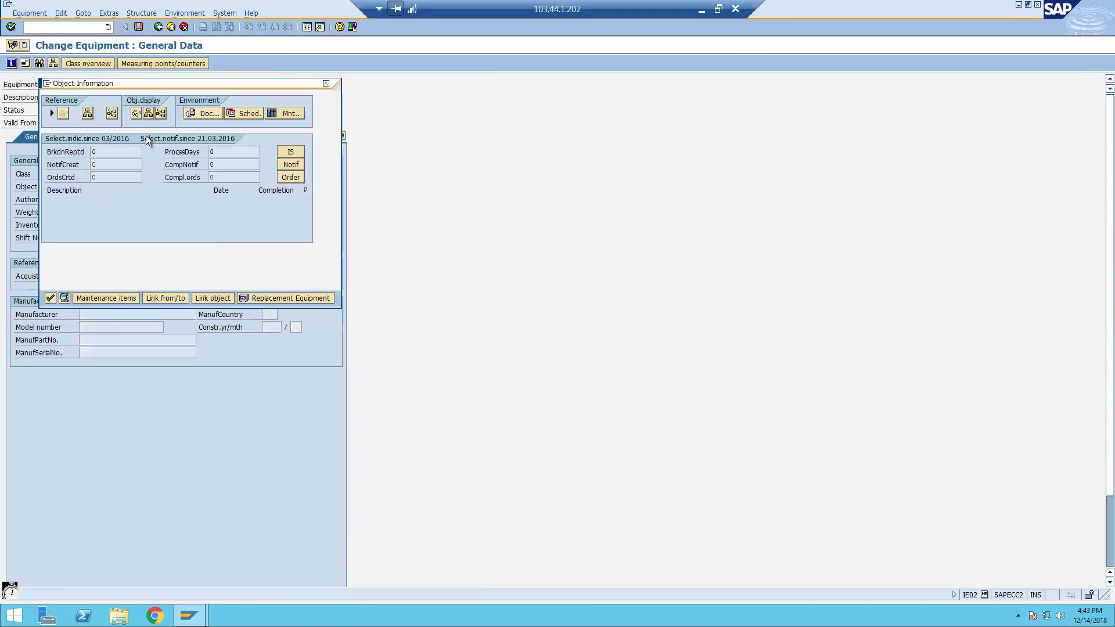
drag(186, 82, 537, 119)
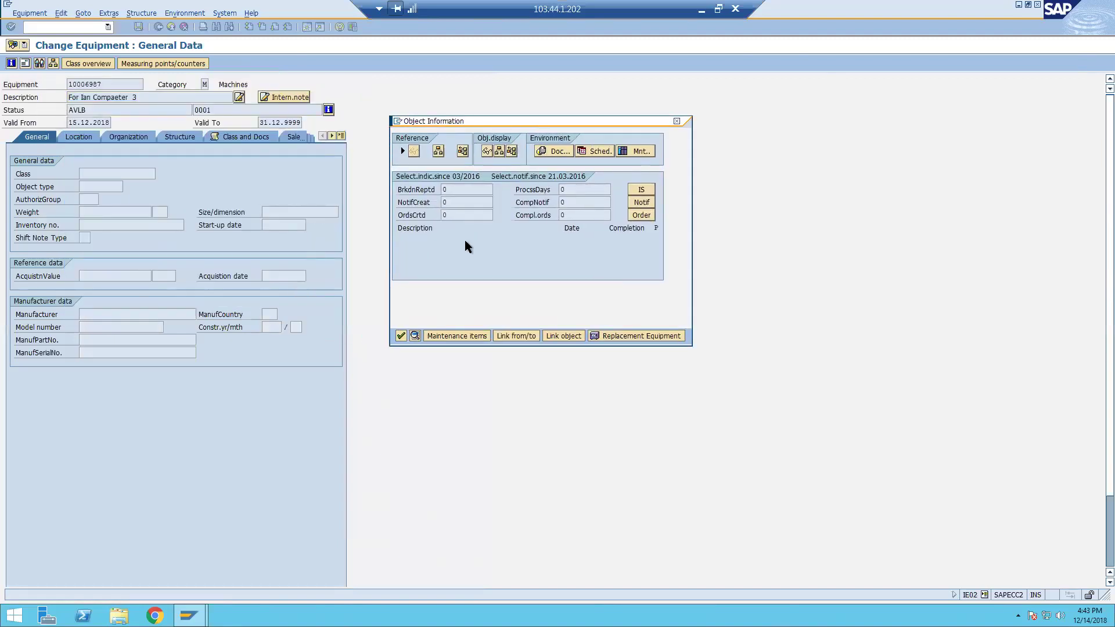
click(444, 190)
click(398, 335)
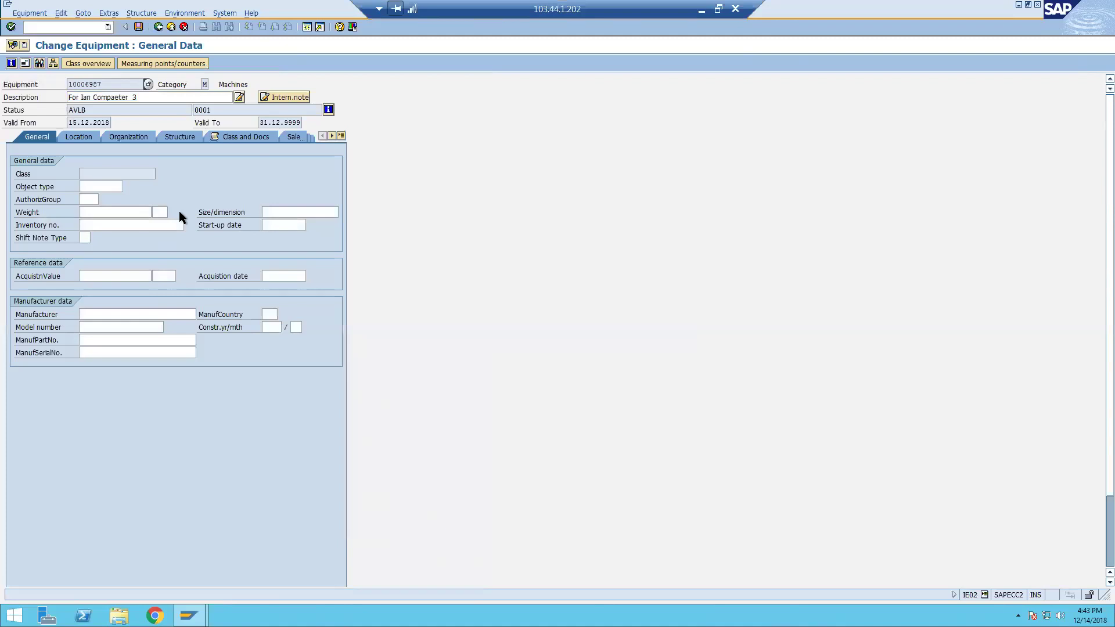
click(342, 136)
click(154, 111)
Window the remote session and type the note 'Sub equomet' in Notepad.
click(718, 9)
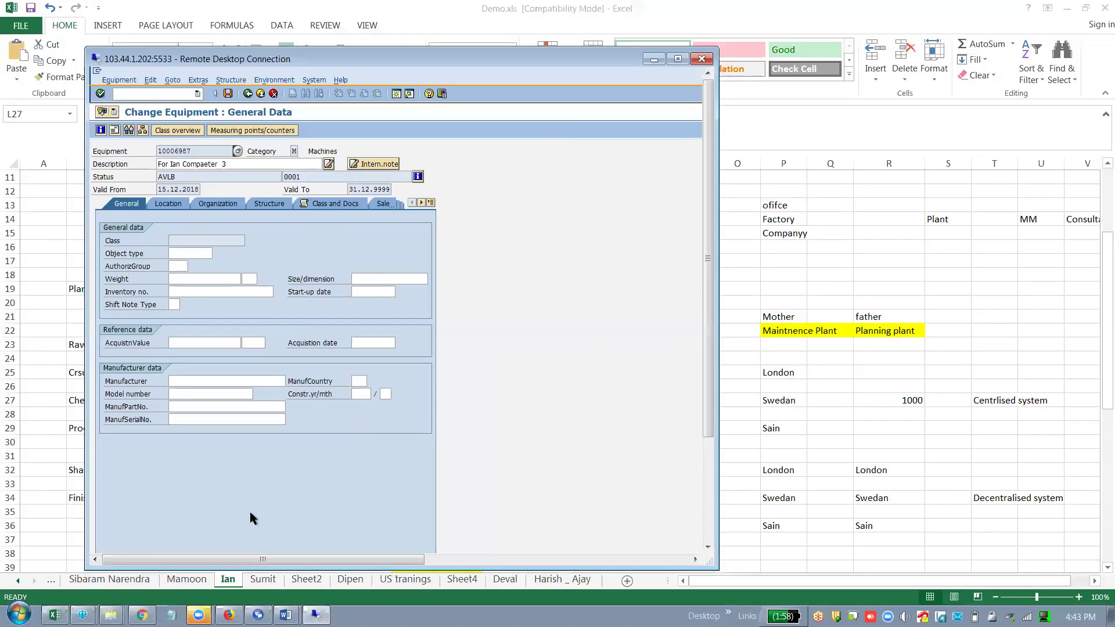
click(171, 615)
text(Sub equomet)
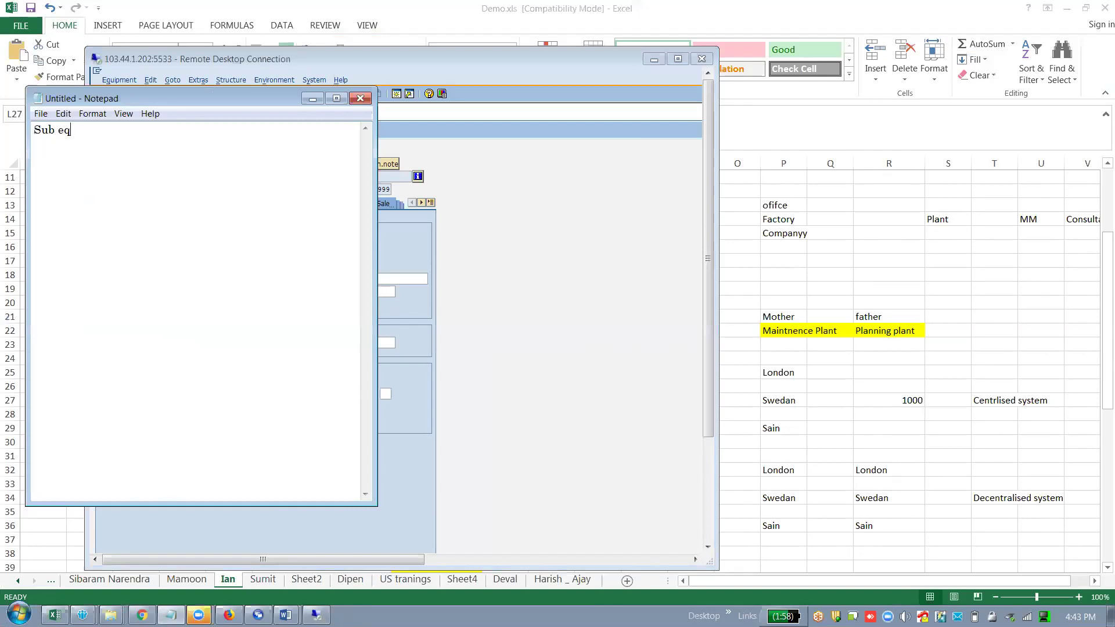
key(Return)
key(Return)
Bring the SAP session back and maximize it to full screen.
click(617, 383)
double_click(414, 58)
key(alt+Tab)
Choose superior equipment 10000958, searching in maintenance plant 1000 with 50 maximum hits.
click(459, 266)
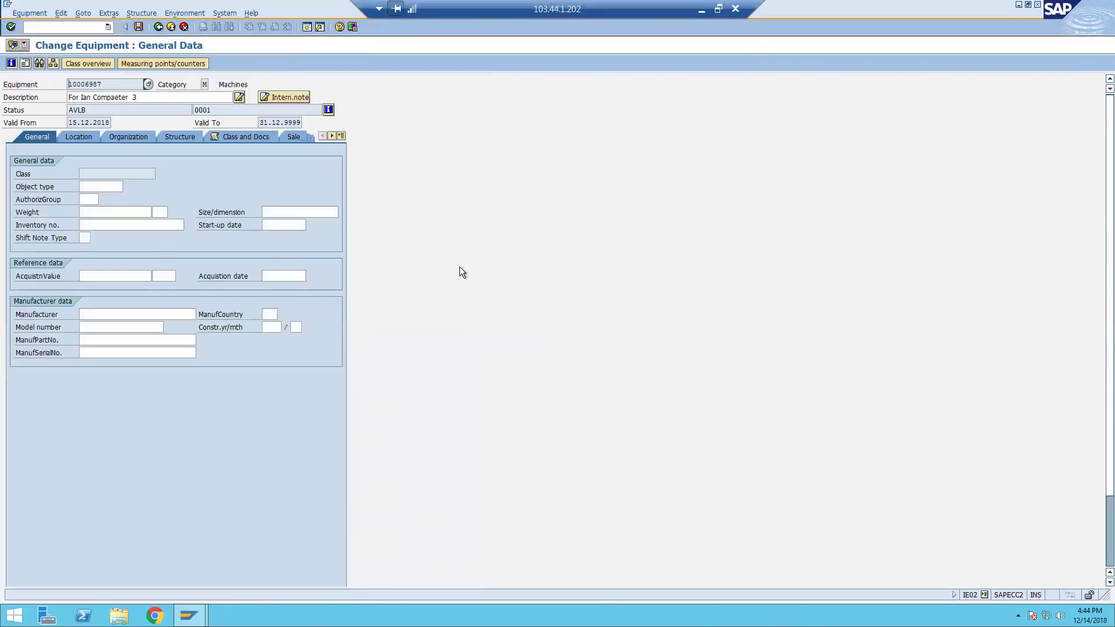
click(184, 139)
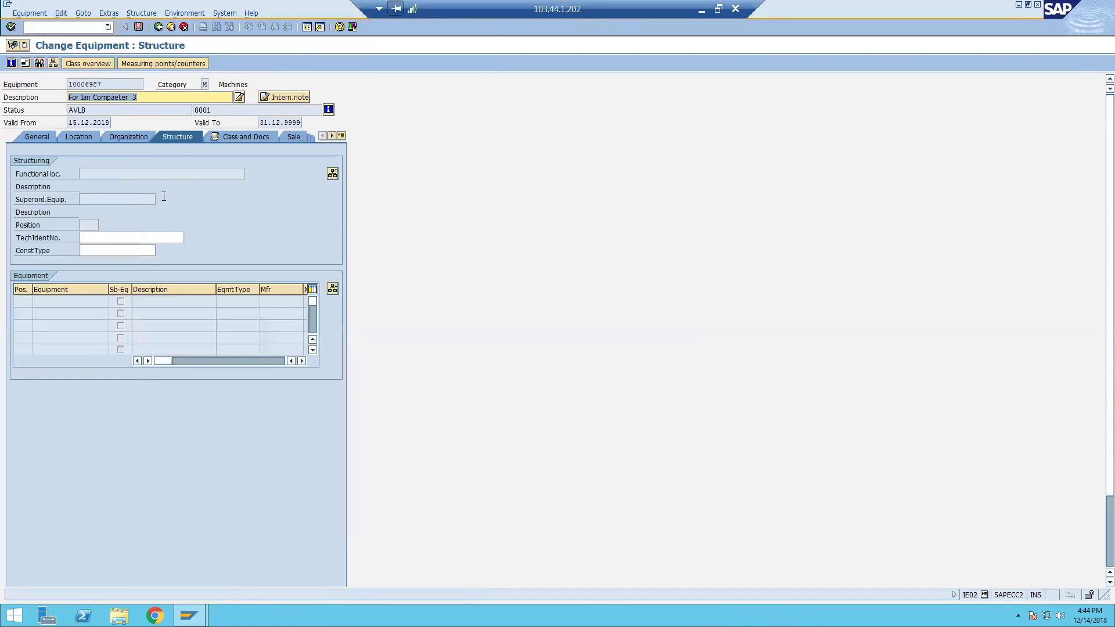
click(333, 173)
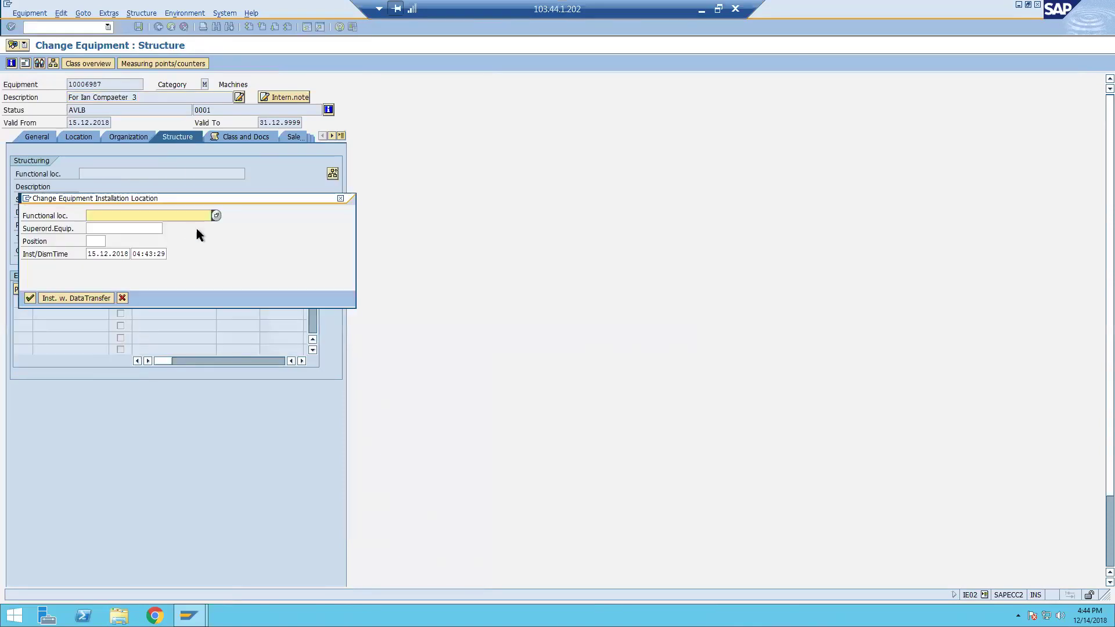
click(168, 228)
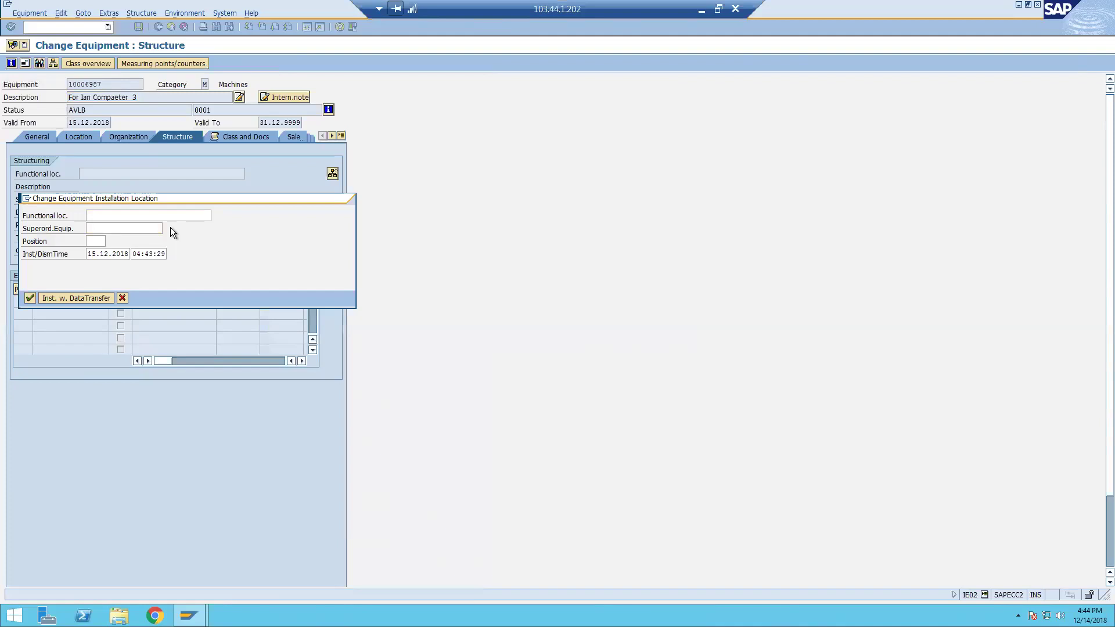
click(241, 221)
text(1000)
click(231, 307)
key(BackSpace)
key(Return)
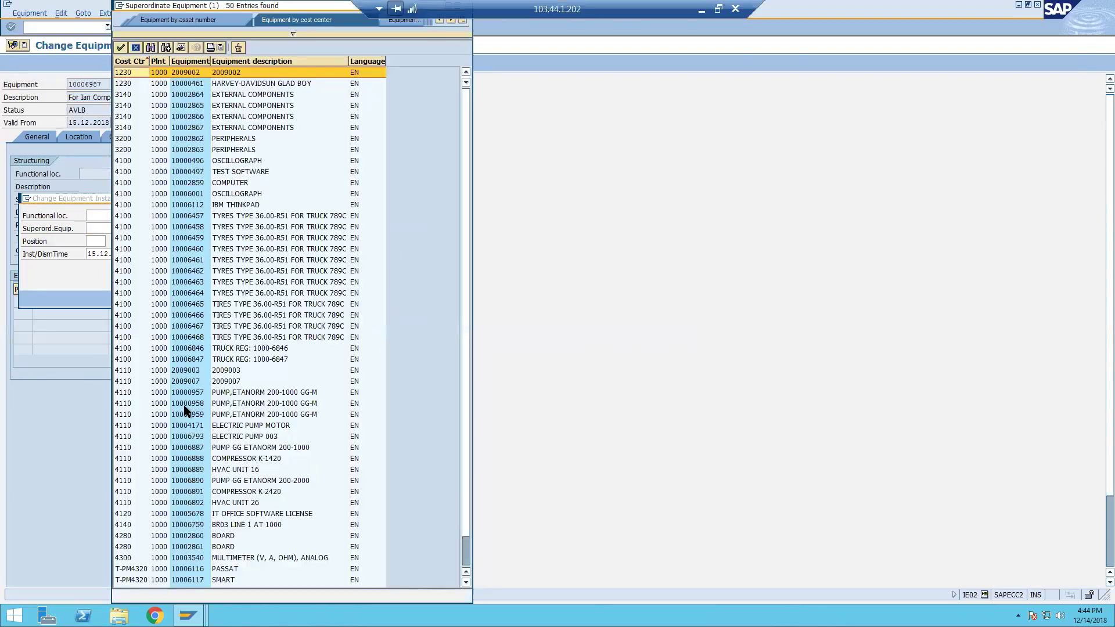
double_click(183, 405)
key(Return)
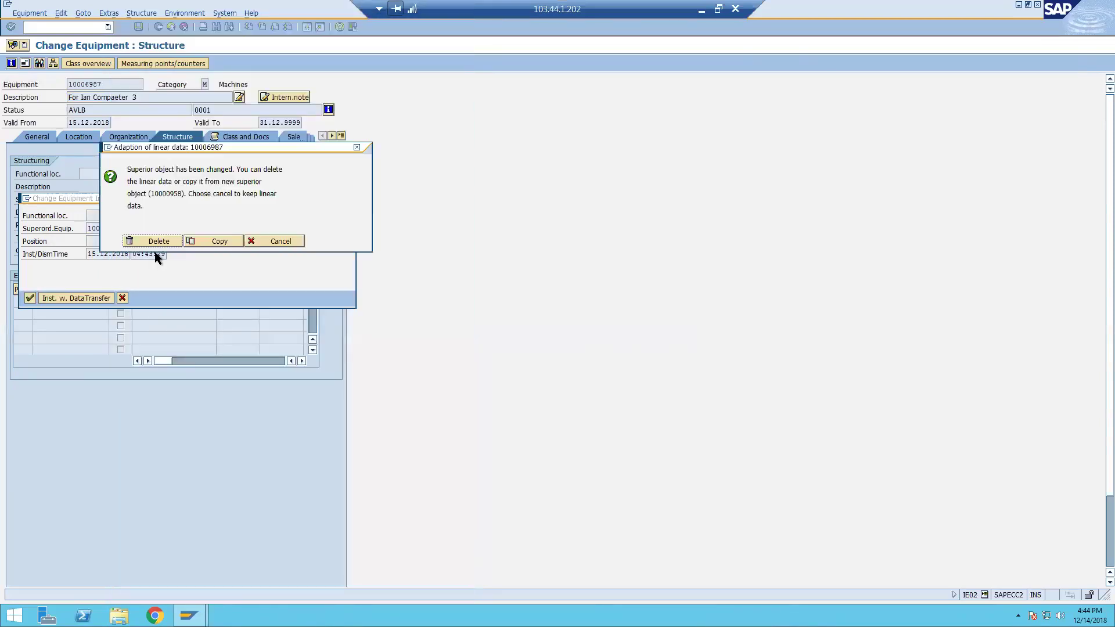
Delete the linear data and confirm the installation, then check equipment 10006987 and superior 10000958.
click(158, 241)
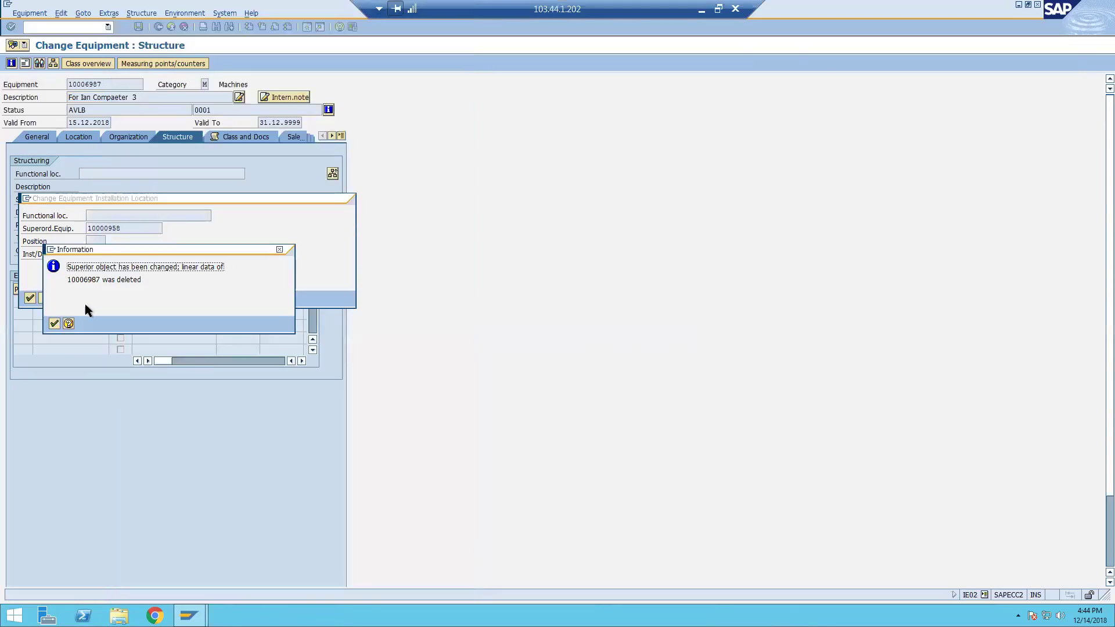
click(56, 322)
click(30, 298)
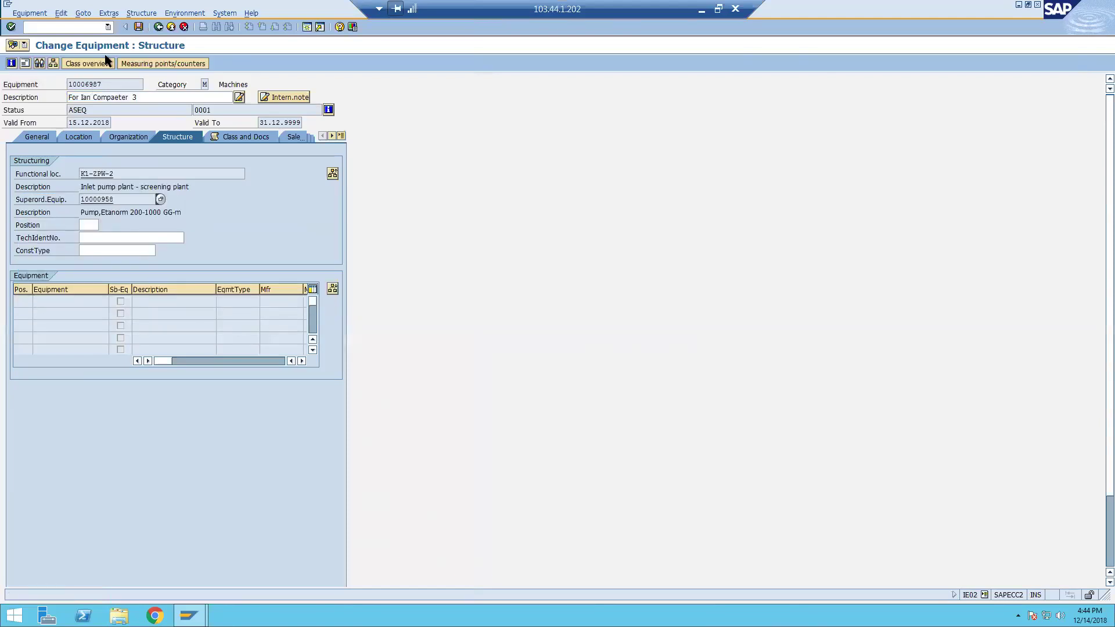
double_click(104, 81)
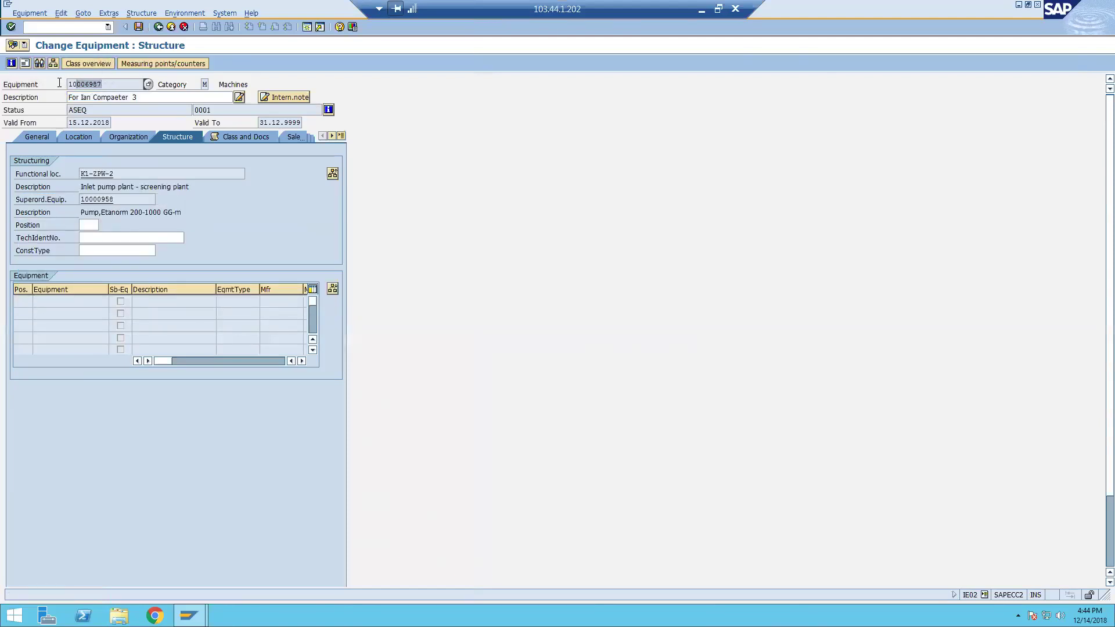
double_click(121, 201)
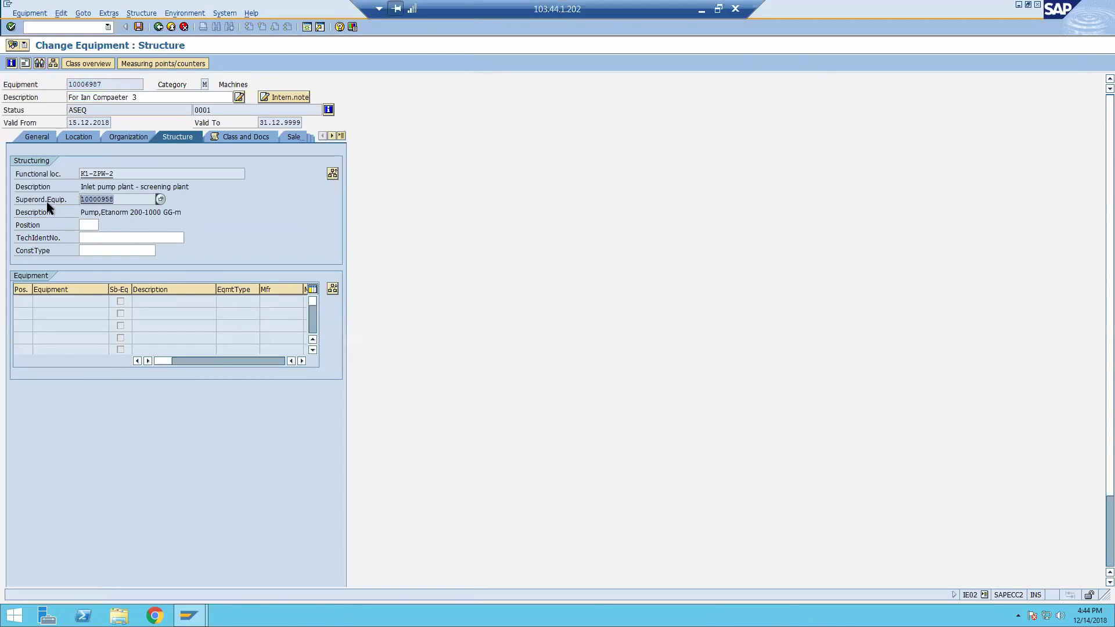
double_click(118, 85)
double_click(119, 200)
click(112, 14)
mouse_move(85, 14)
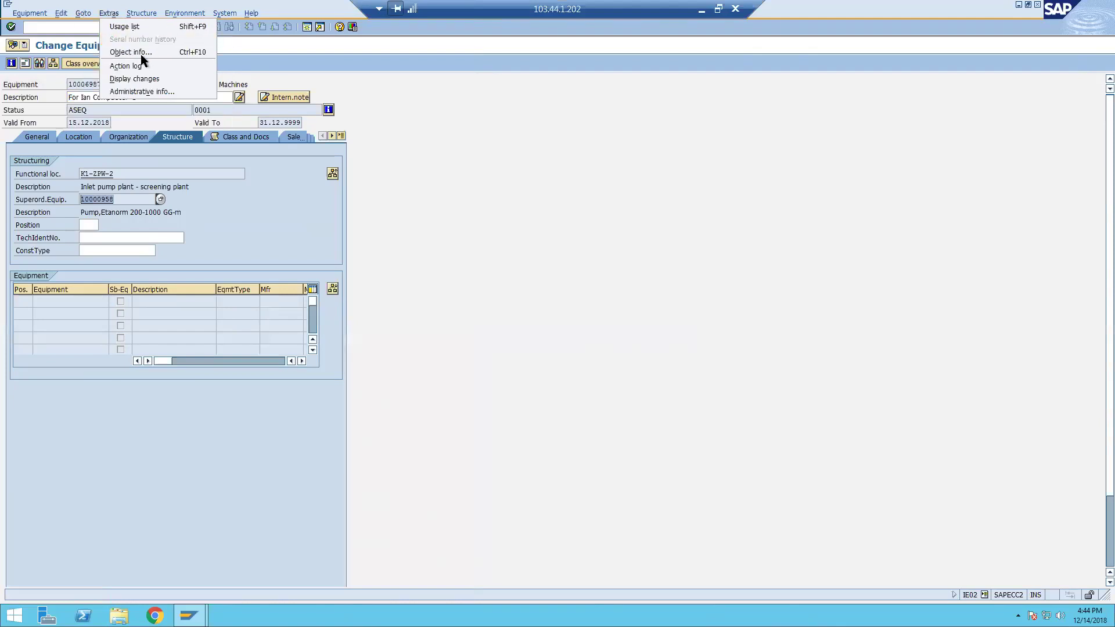
click(150, 51)
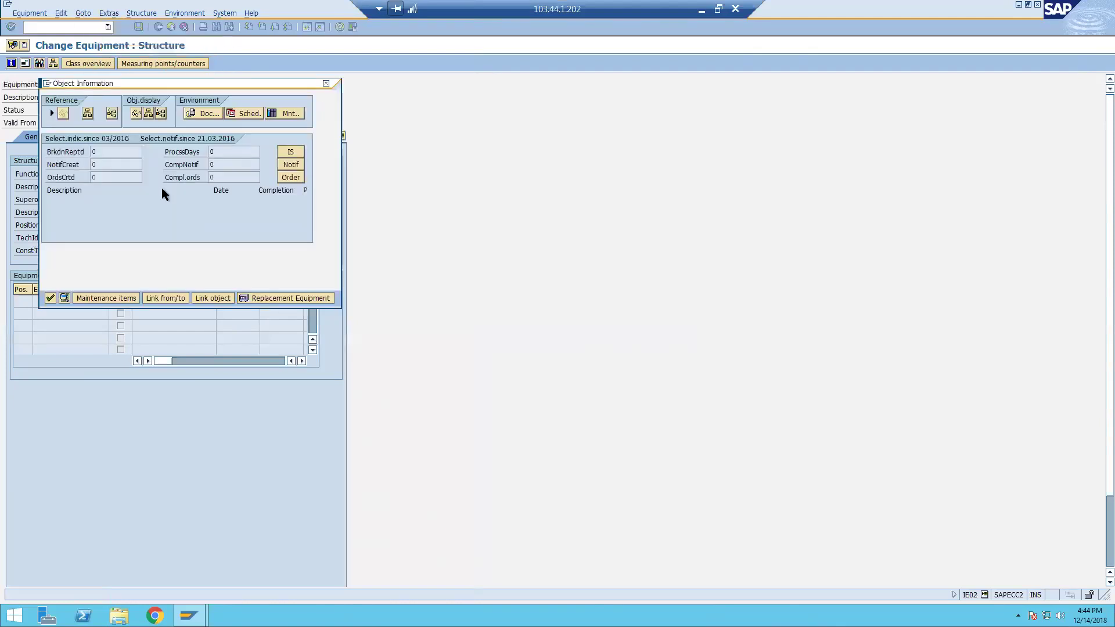
click(325, 84)
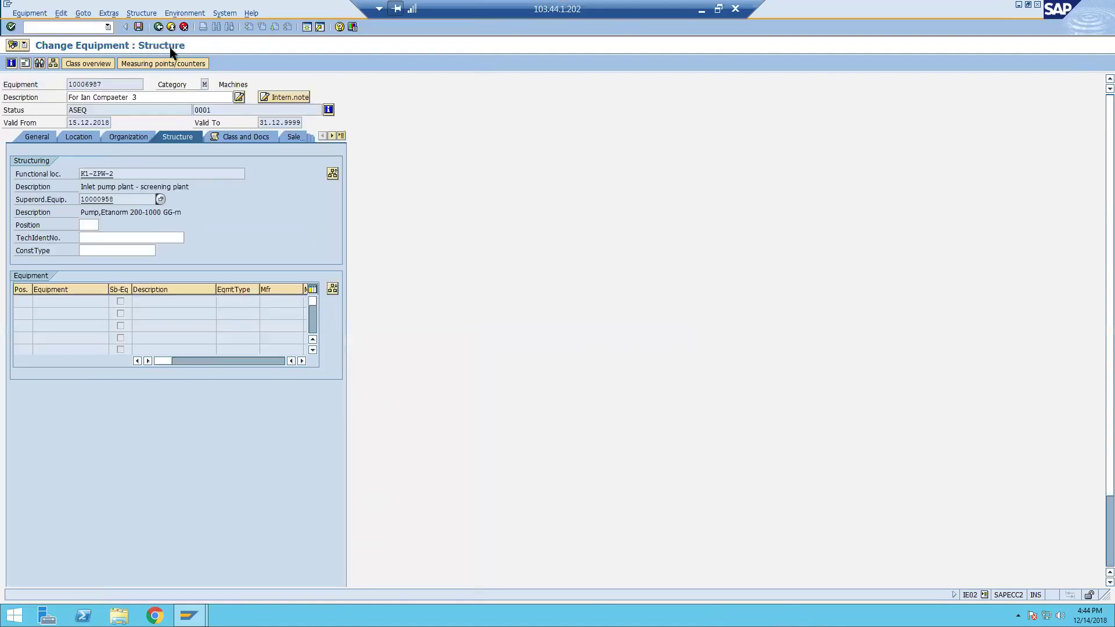
click(107, 14)
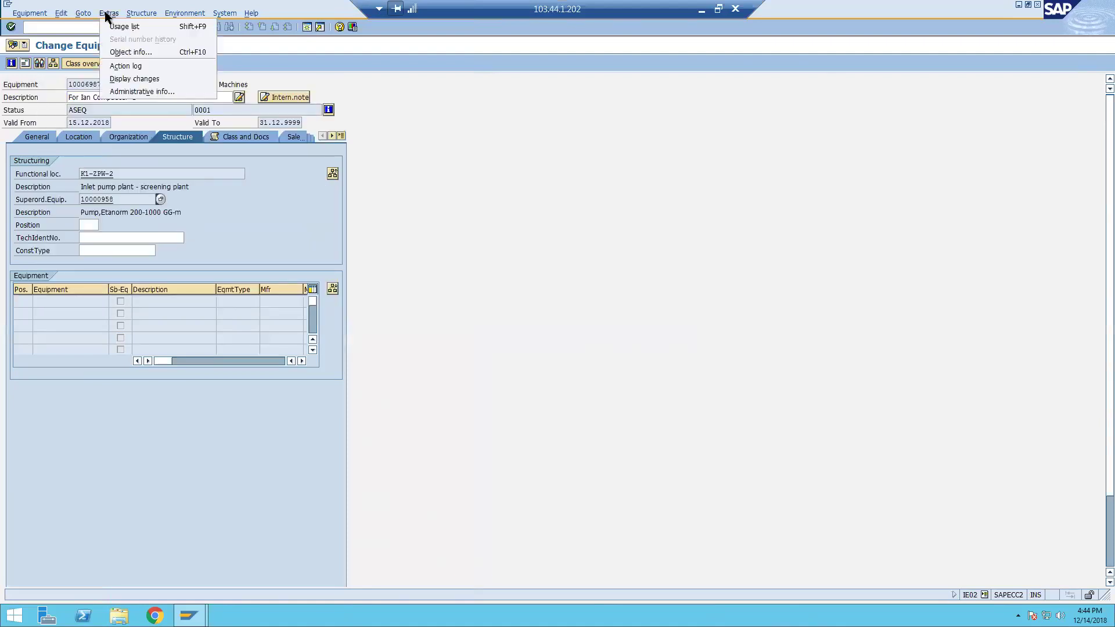
click(158, 90)
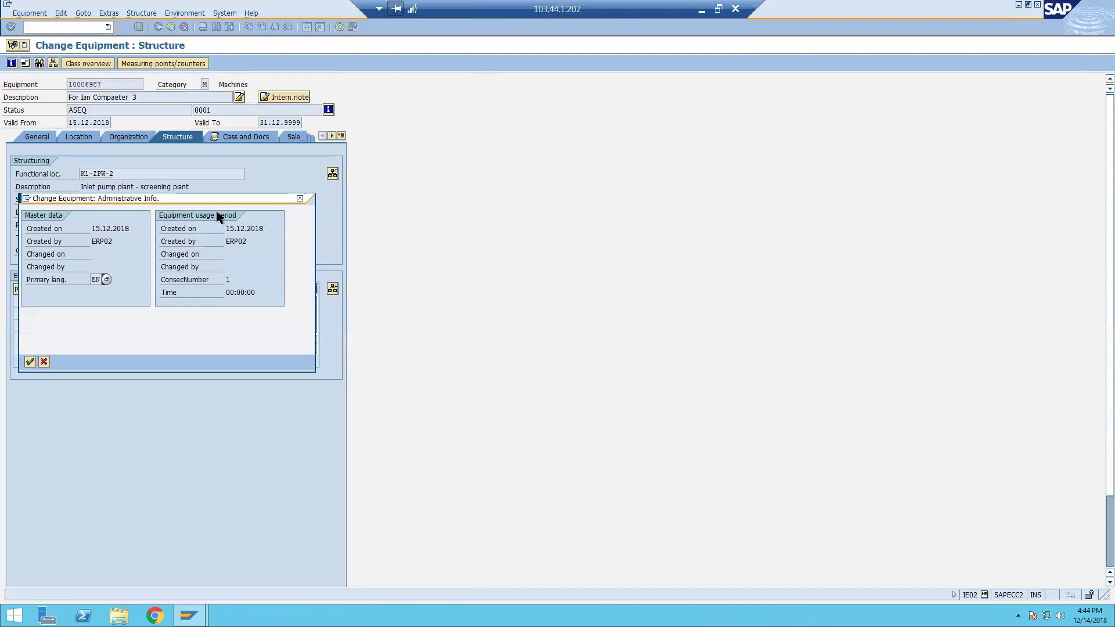
click(30, 362)
click(108, 14)
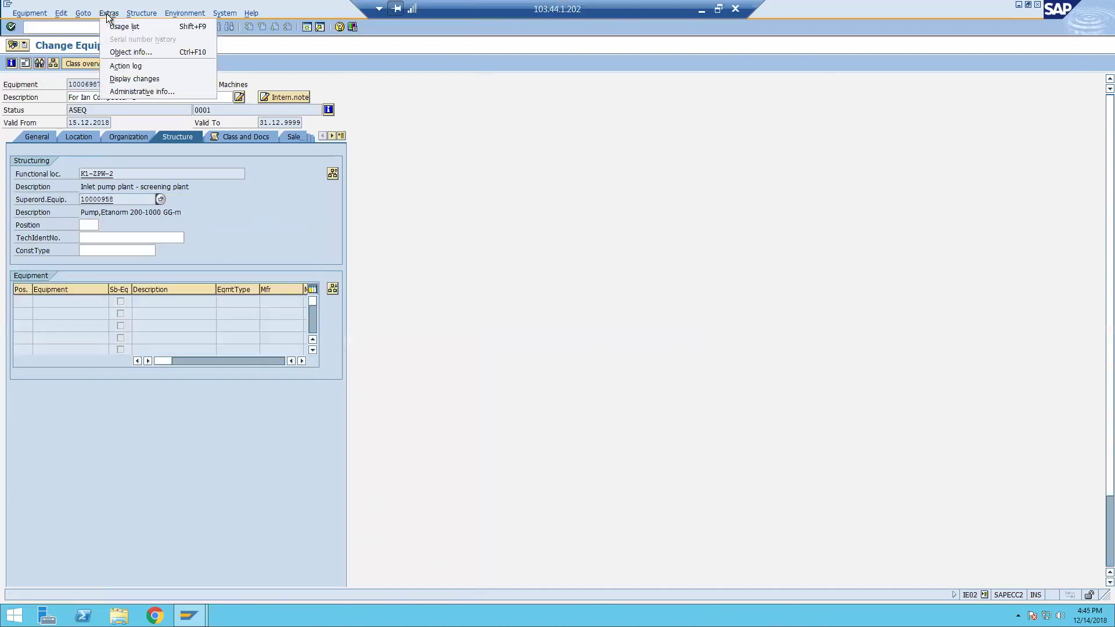
click(139, 78)
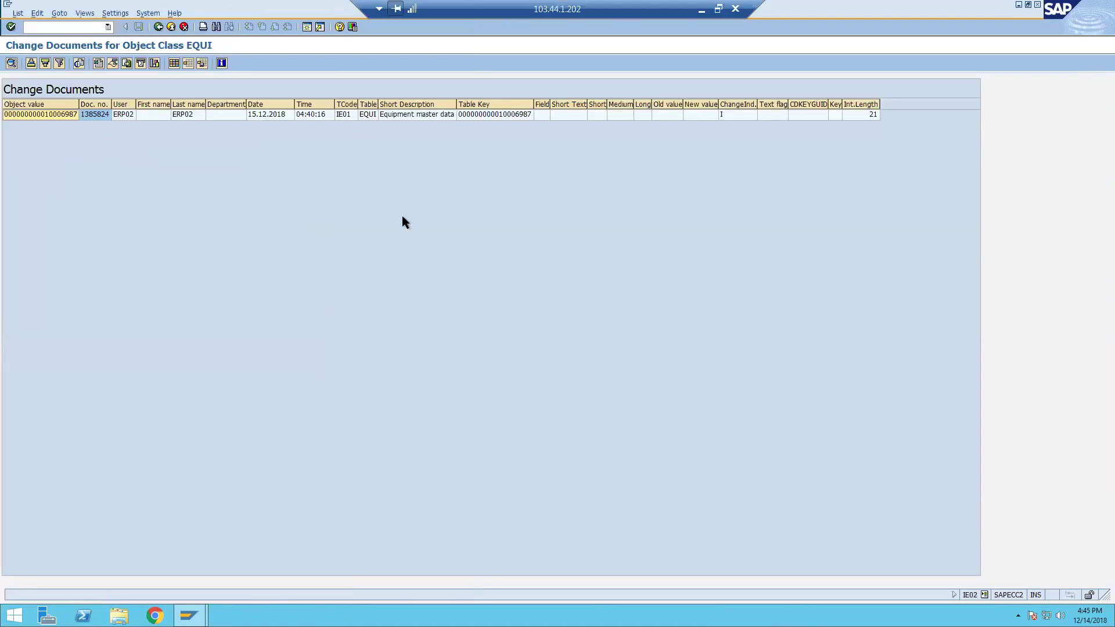
key(F3)
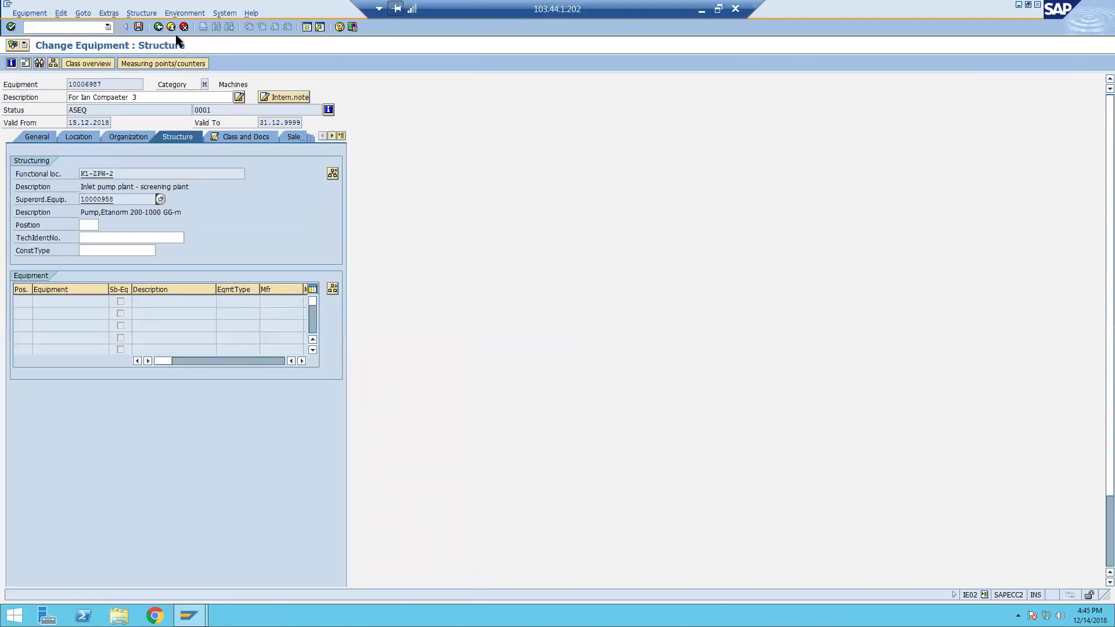
click(141, 14)
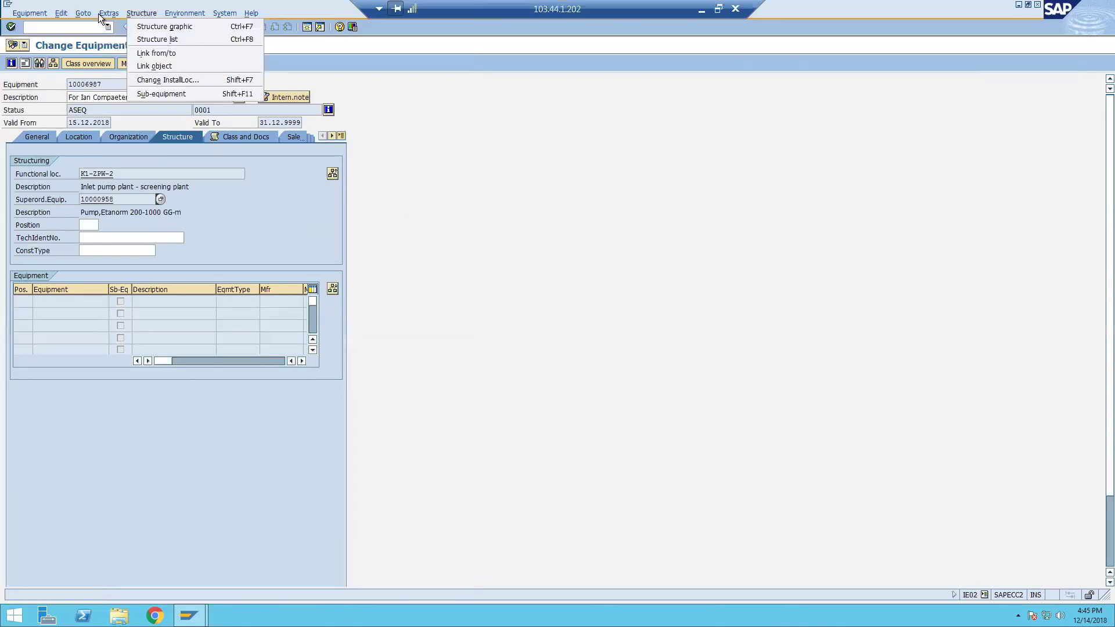
click(44, 14)
click(60, 13)
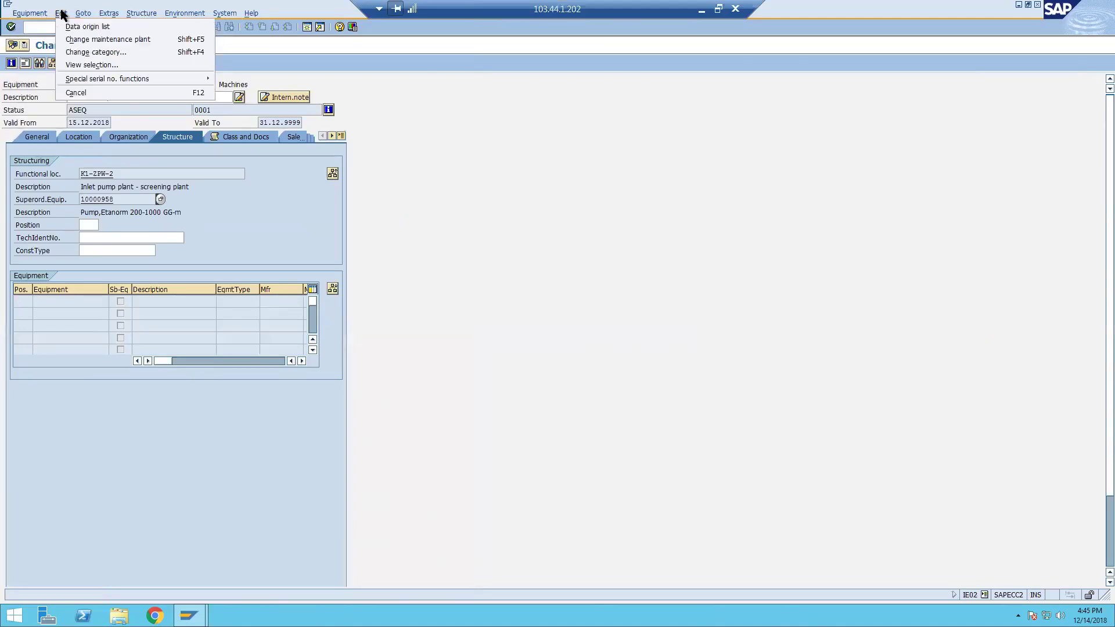
mouse_move(36, 14)
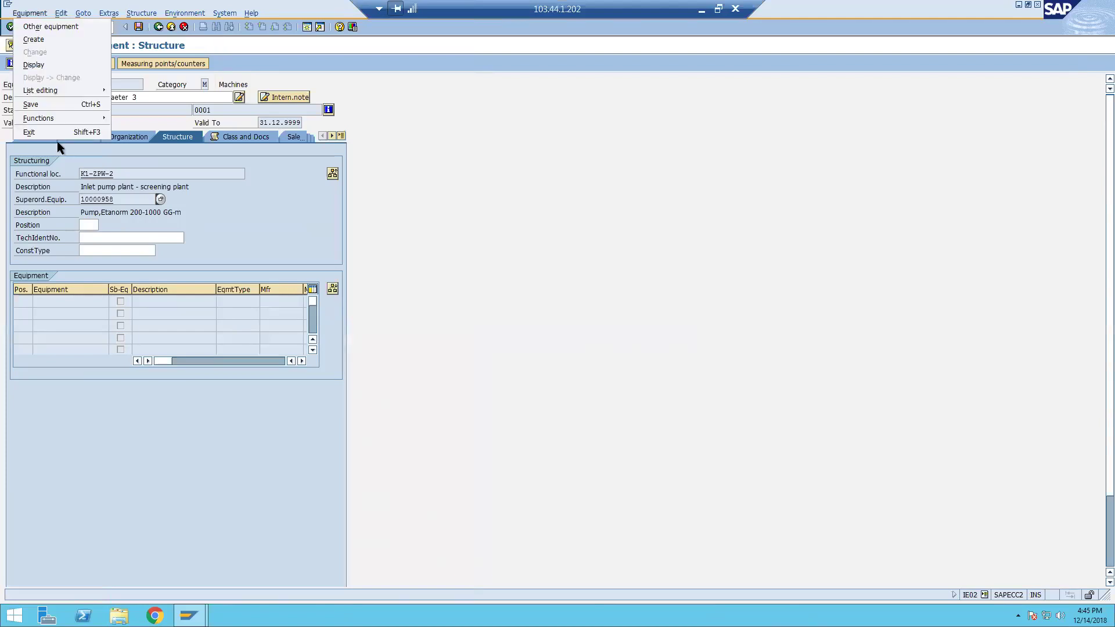
mouse_move(81, 118)
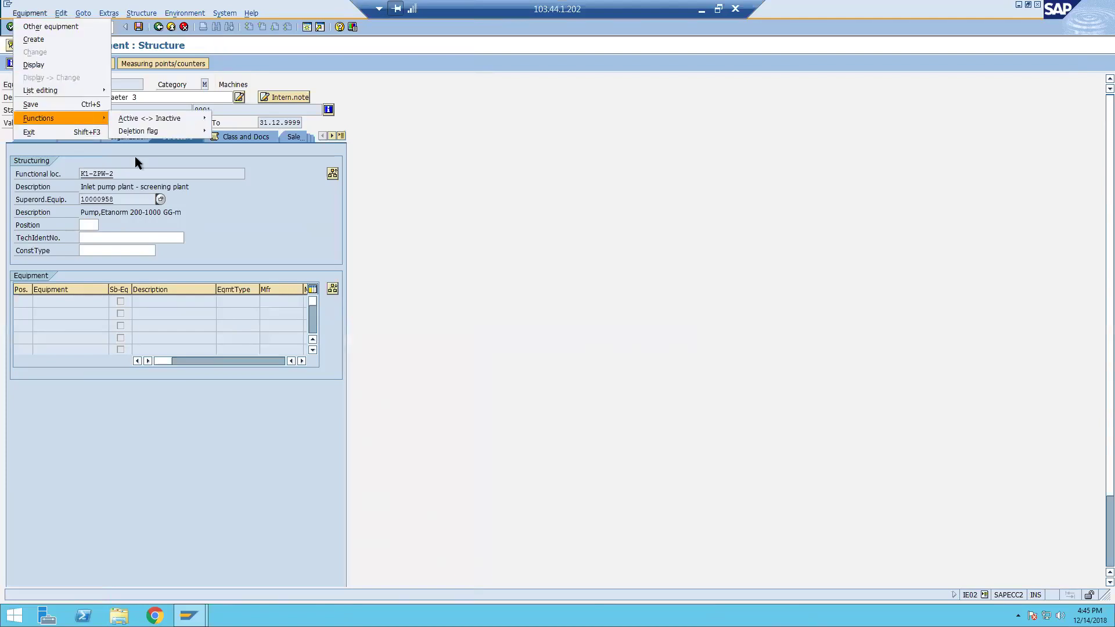
click(466, 234)
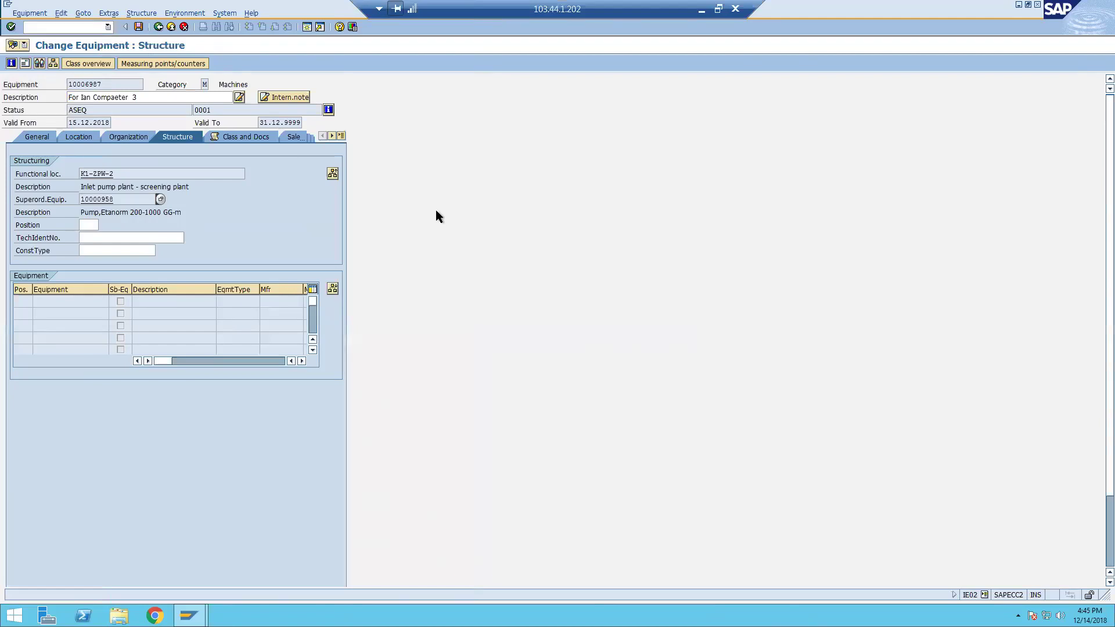
Save the installation, then list equipment in IH08 using the remembered Sort field value.
click(139, 27)
text(n)
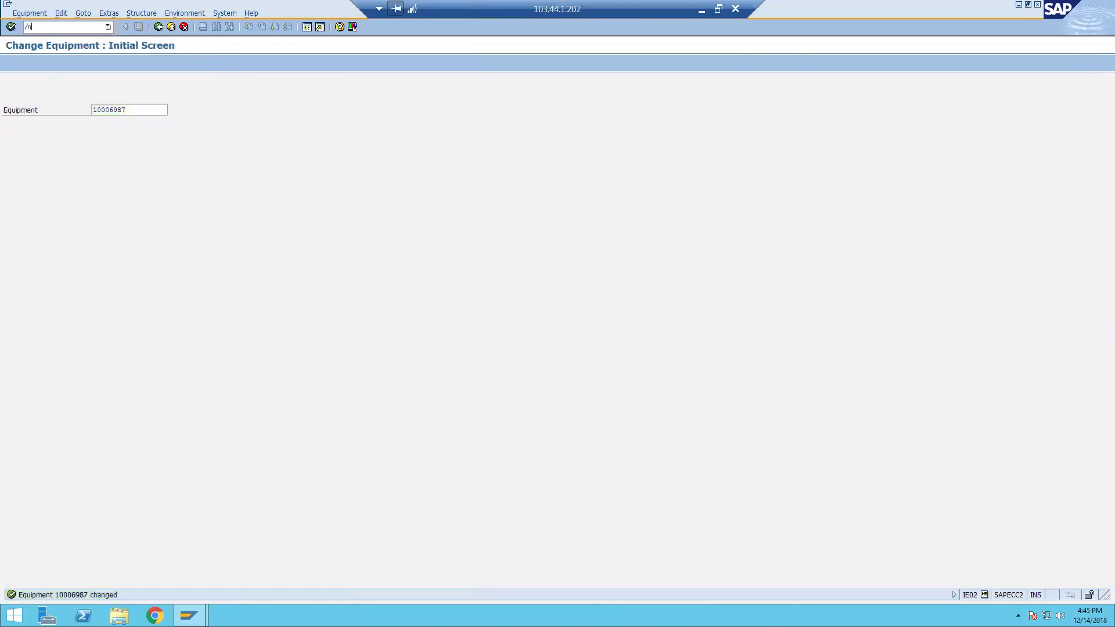
text(ih08)
key(Return)
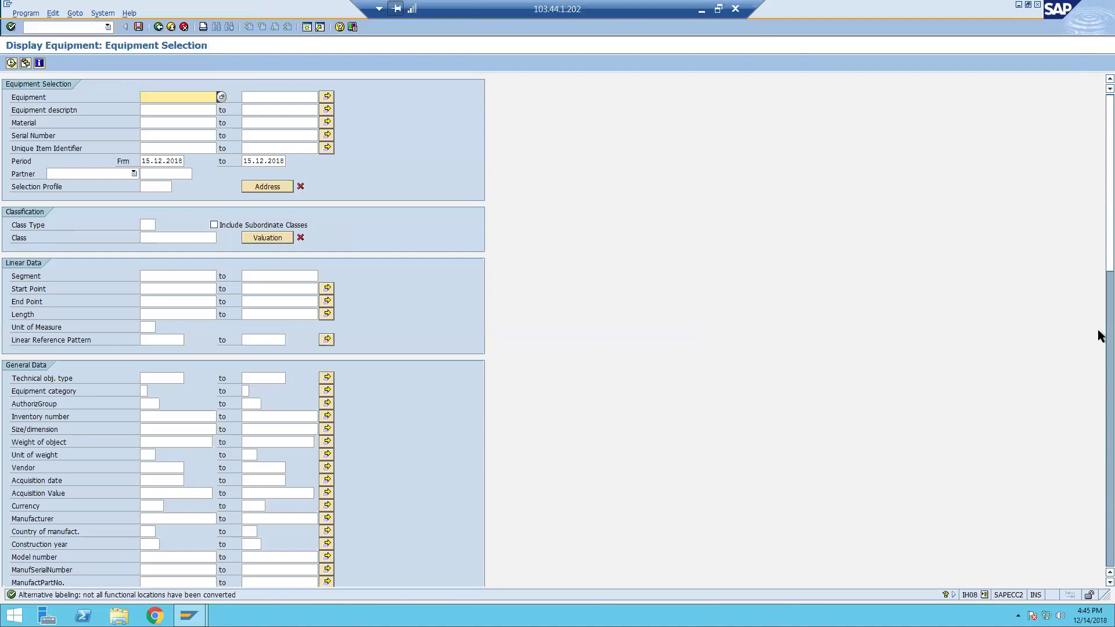
scroll(670, 413, down, 3)
scroll(669, 407, down, 15)
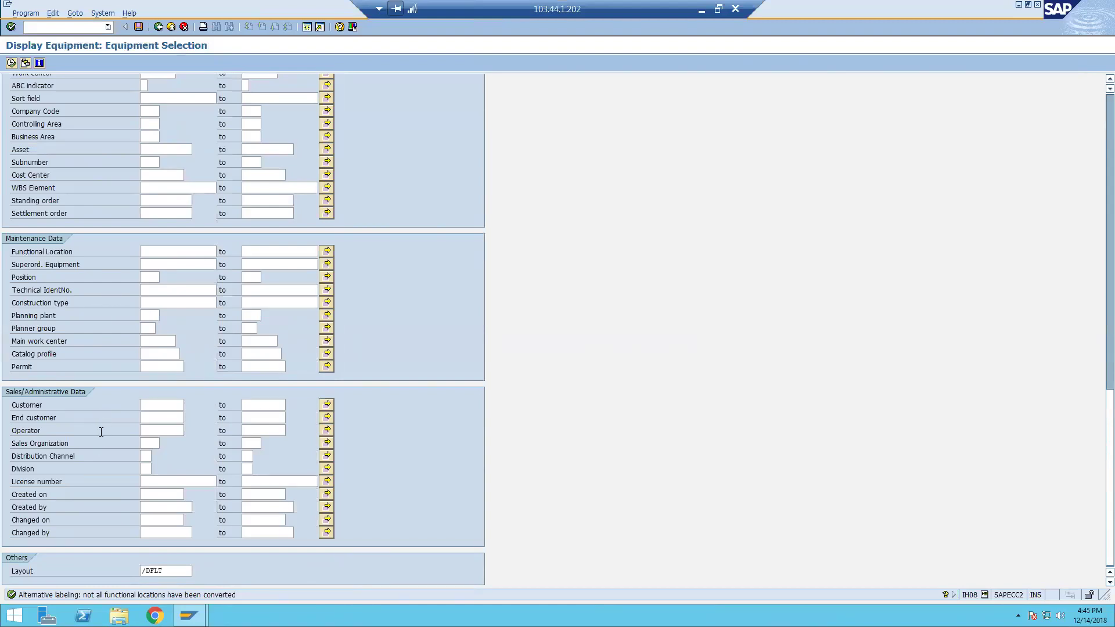
scroll(101, 432, up, 3)
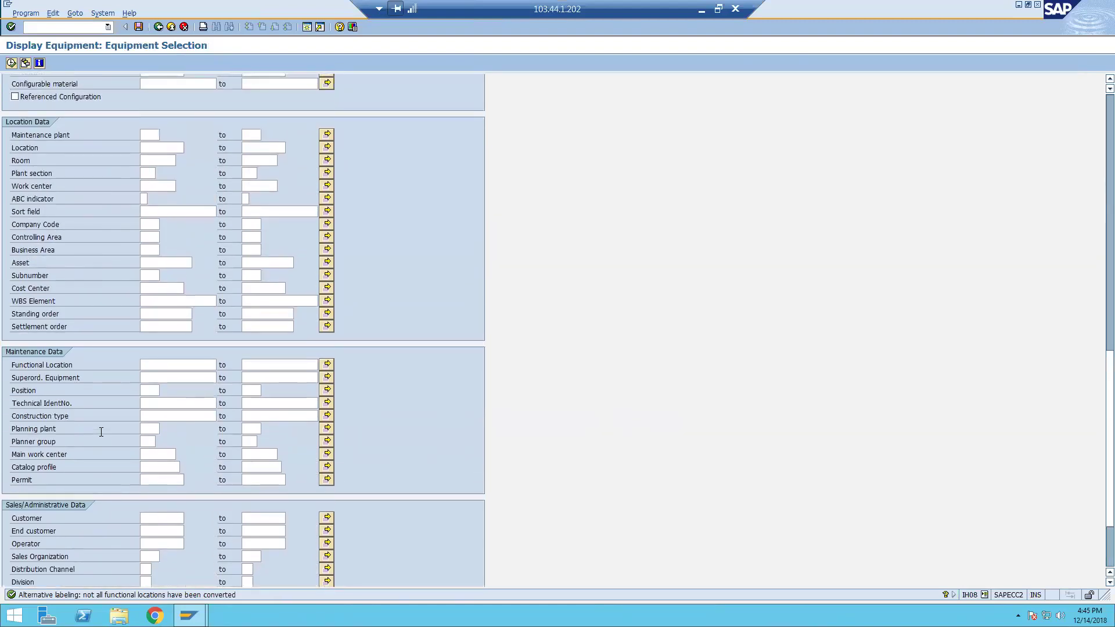
click(192, 212)
key(Down)
key(Return)
key(F8)
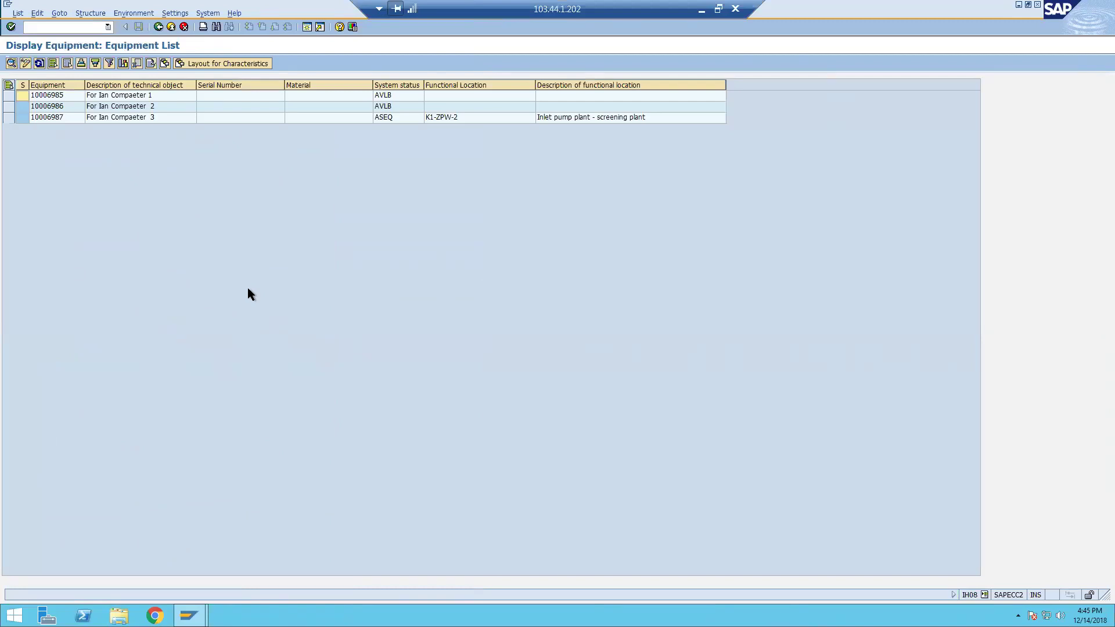
key(F3)
List IH08 equipment for maintenance plant 1000 and return to the selection screen.
scroll(164, 386, down, 1)
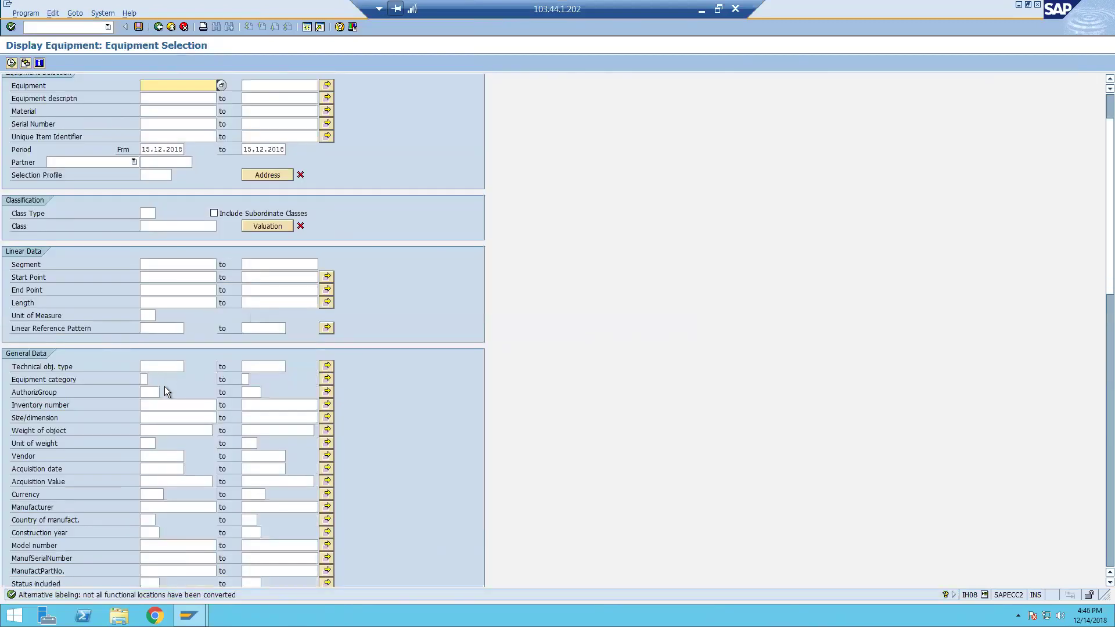
scroll(165, 386, down, 4)
click(148, 518)
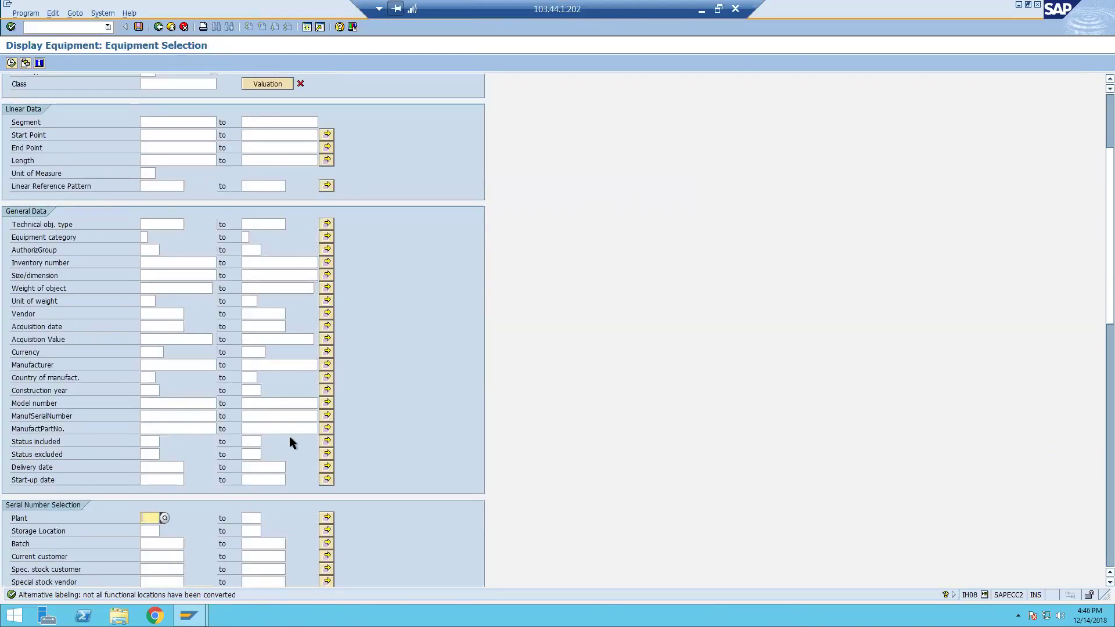
scroll(289, 438, down, 6)
click(146, 509)
text(1000)
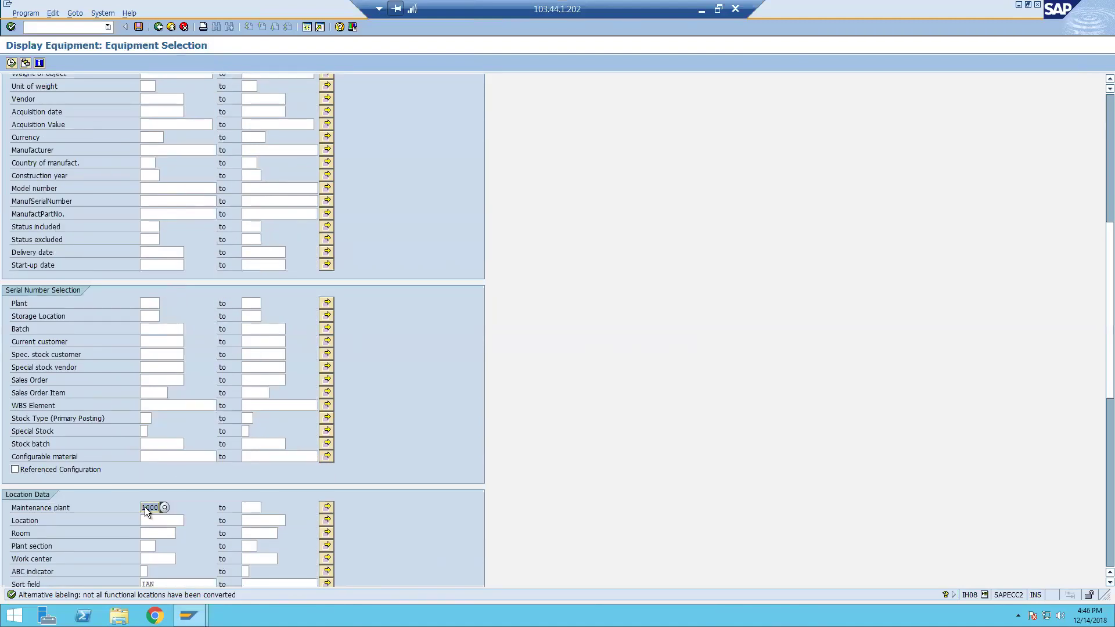
key(F8)
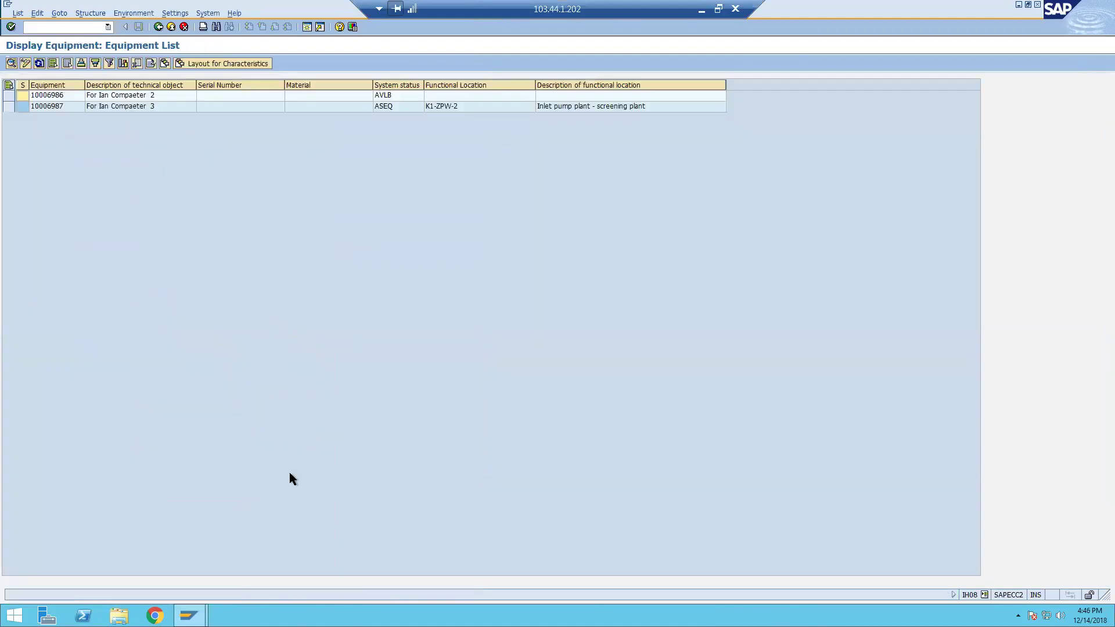
key(F3)
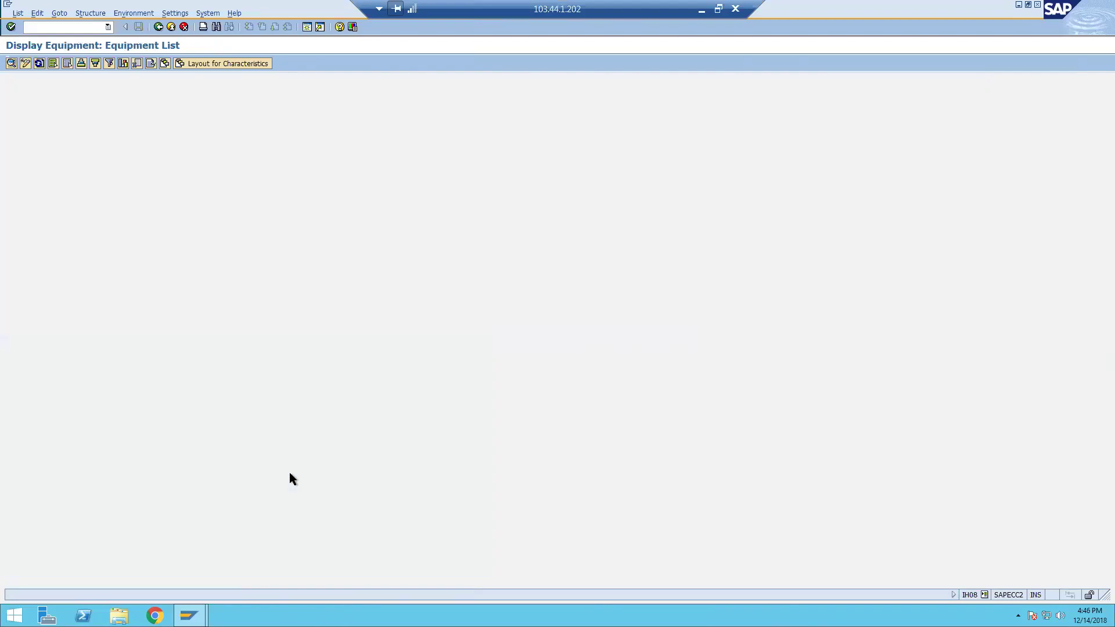